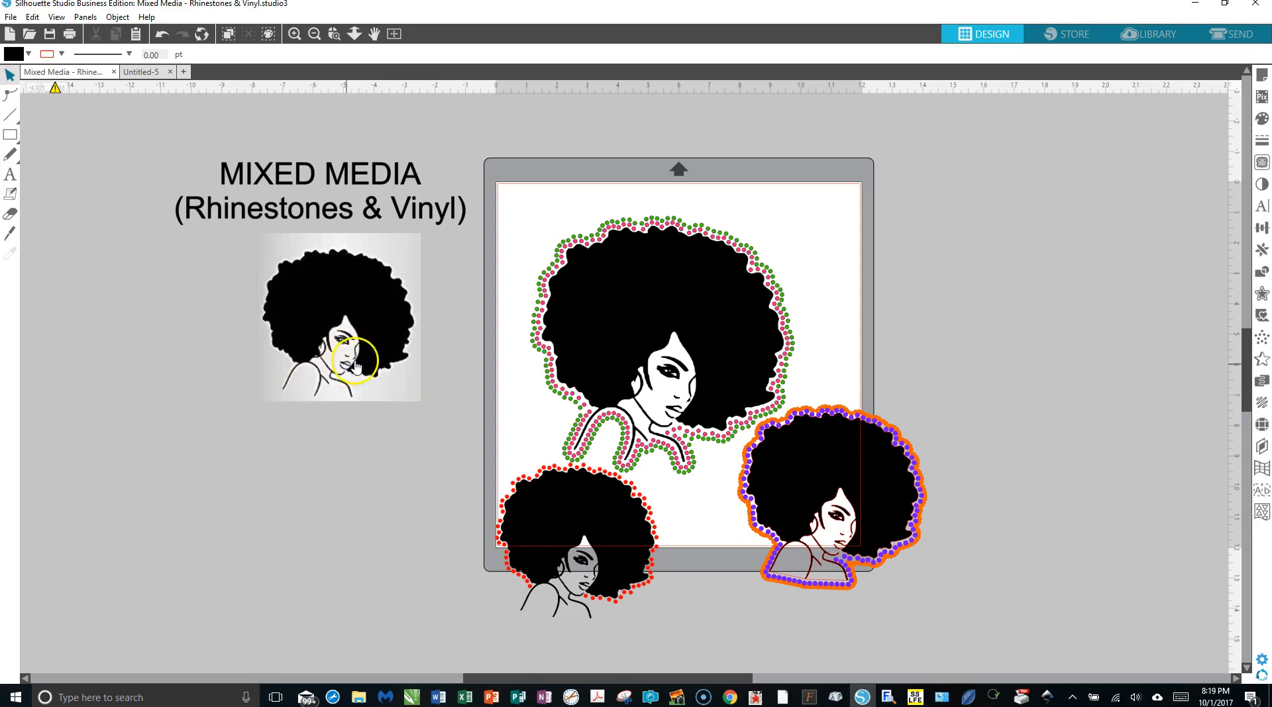
Step: Move the three finished sample designs off the page into the empty workspace beside it
{"action": "left_click_drag", "start_coordinate": [695, 302], "coordinate": [1068, 223]}
{"action": "left_click_drag", "start_coordinate": [860, 468], "coordinate": [1185, 480]}
{"action": "left_click_drag", "start_coordinate": [623, 580], "coordinate": [1020, 548]}
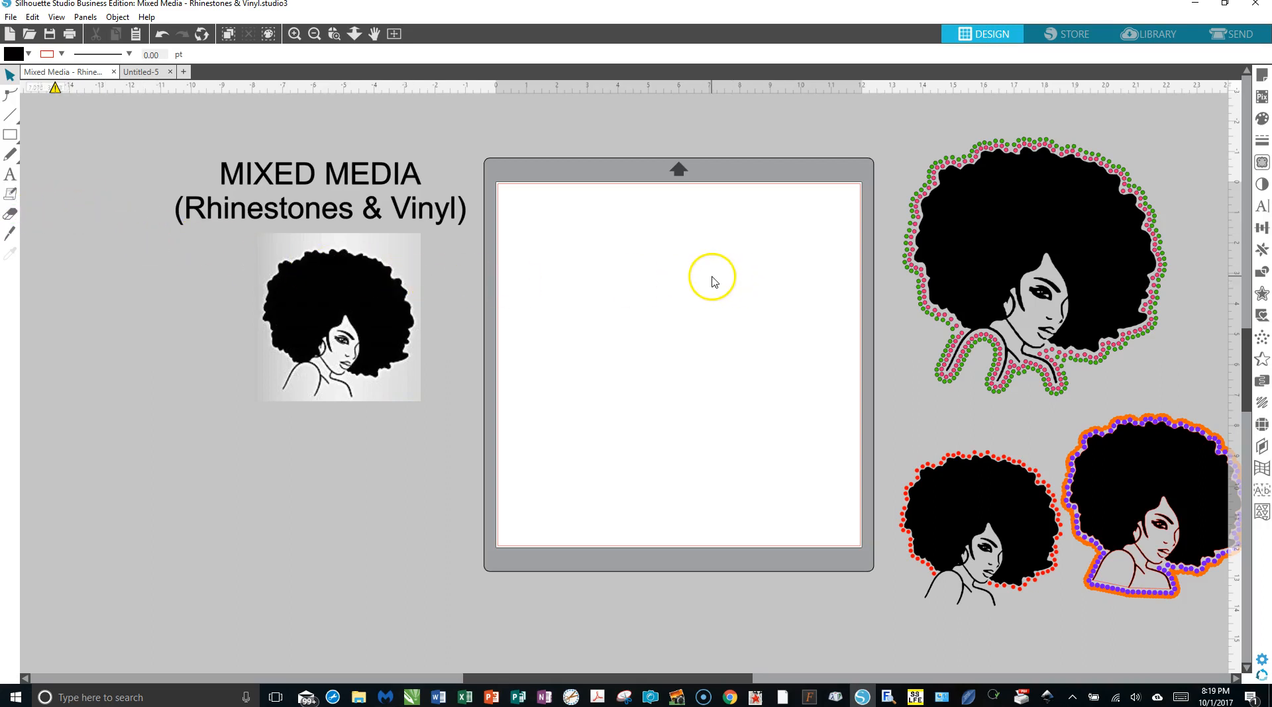
{"action": "left_click", "coordinate": [674, 280]}
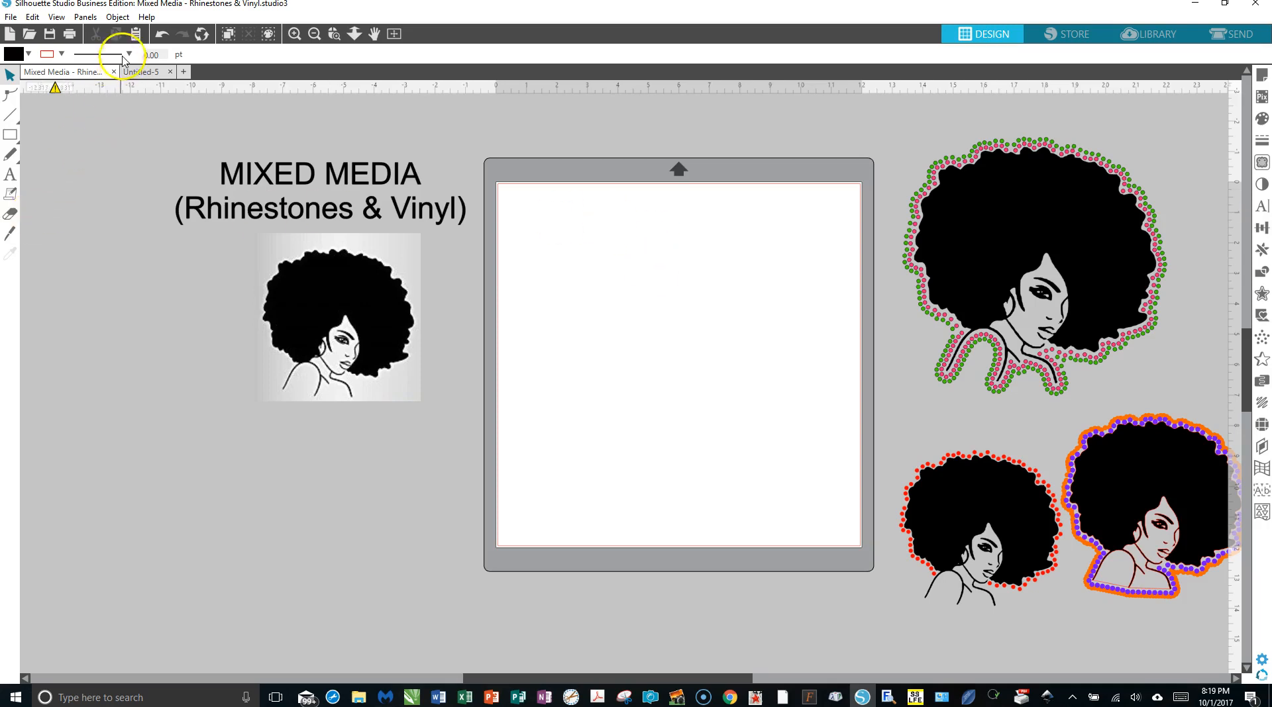
Step: Check the software edition and release in the About information, and close it
{"action": "left_click", "coordinate": [150, 17]}
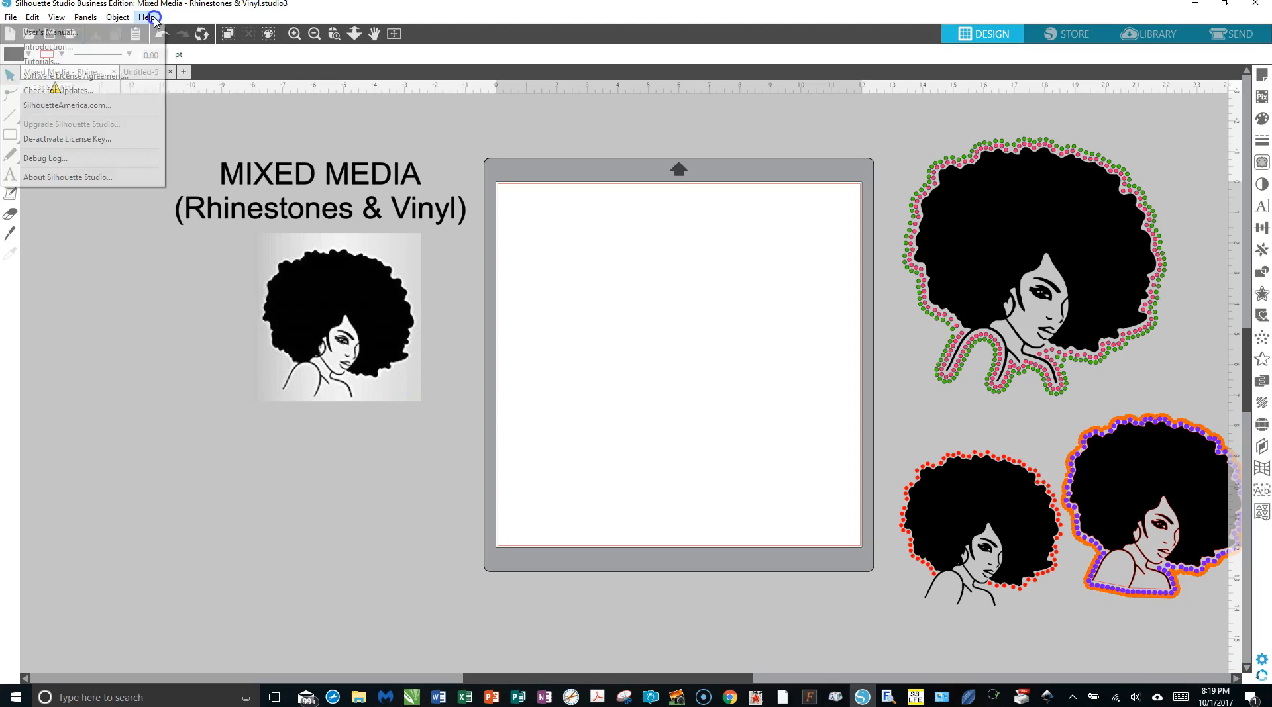
{"action": "left_click", "coordinate": [78, 177]}
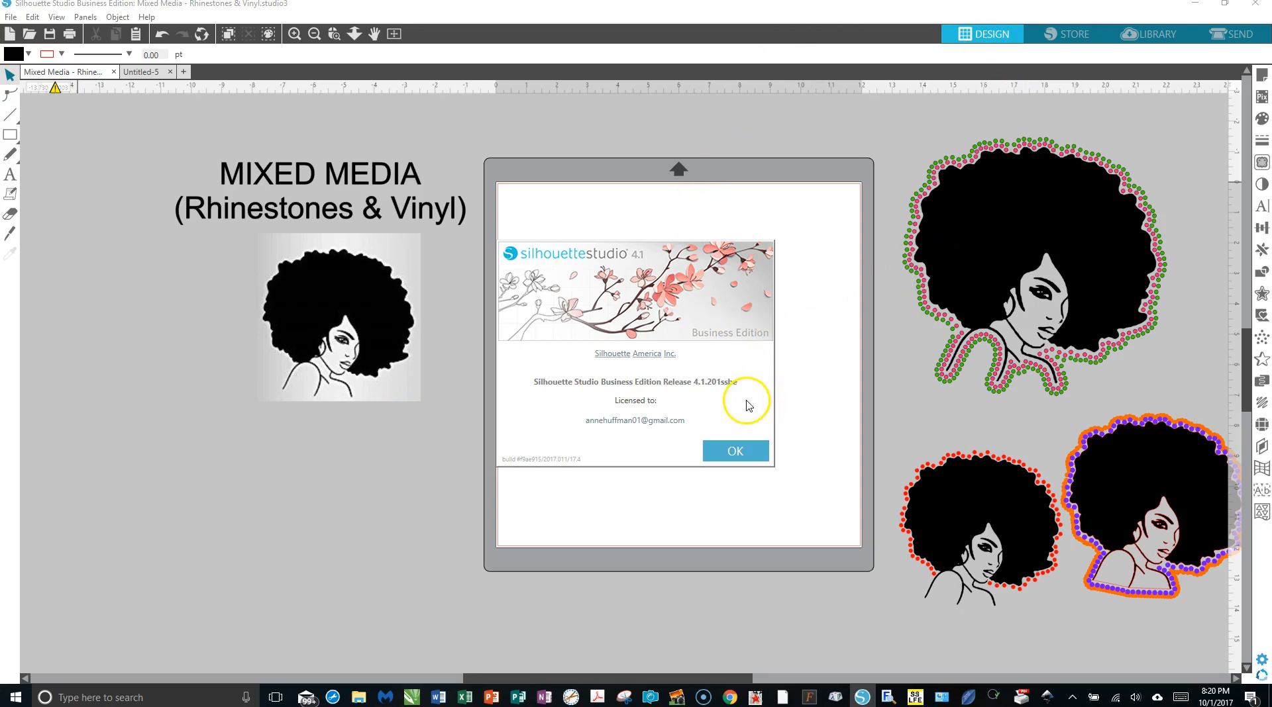
{"action": "left_click", "coordinate": [722, 451]}
Step: Place the source picture of the woman on the page and enlarge it to about 11.3 by 11.4 in
{"action": "left_click_drag", "start_coordinate": [350, 335], "coordinate": [603, 317]}
{"action": "key", "text": "Escape"}
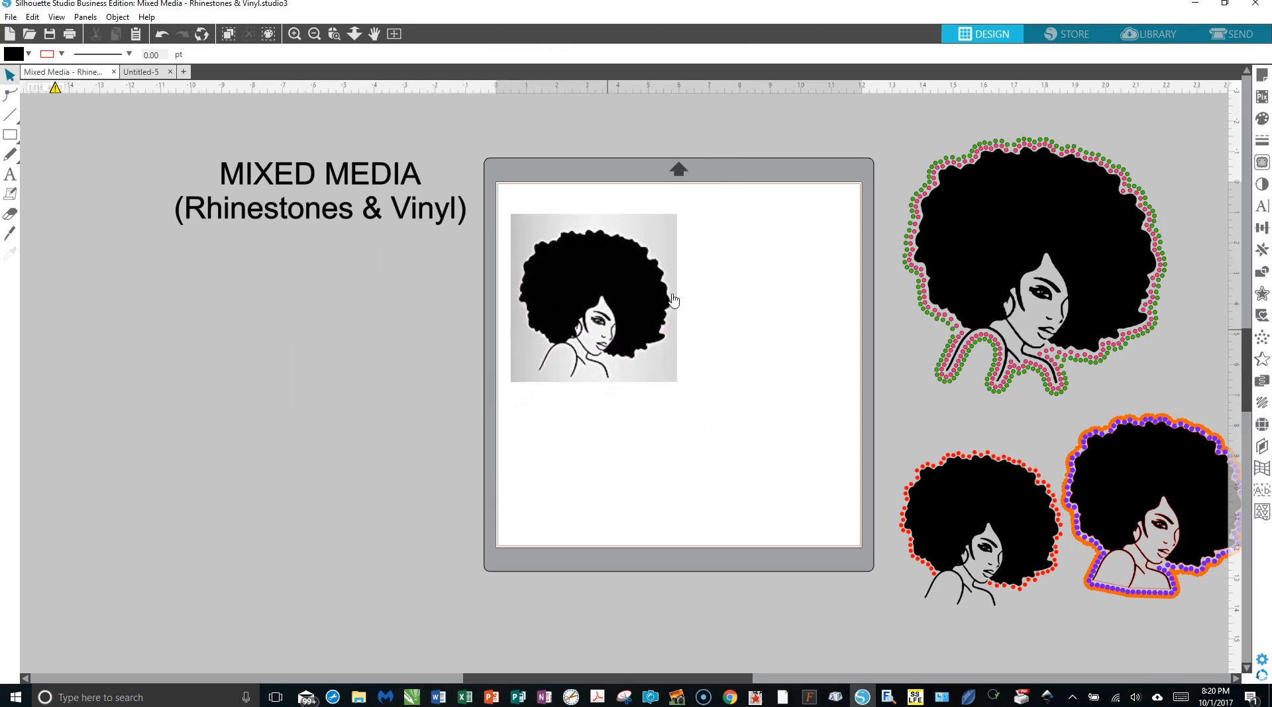
{"action": "left_click", "coordinate": [583, 323]}
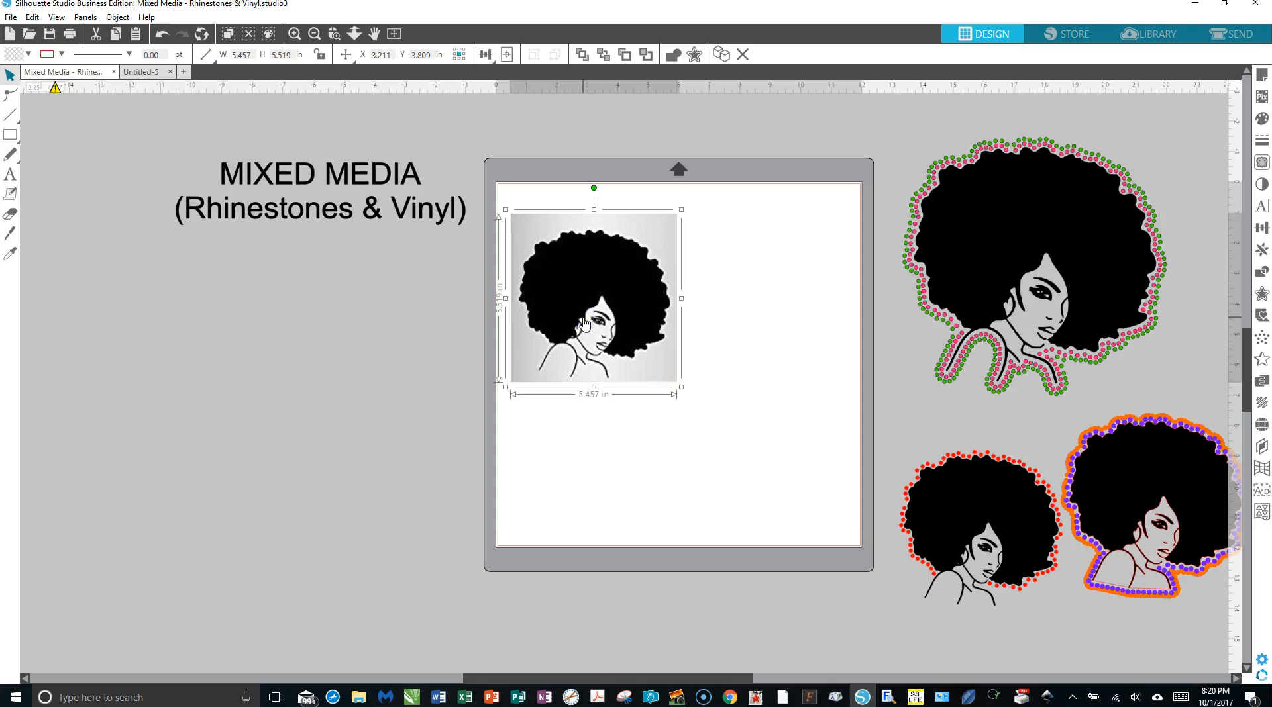
{"action": "left_click_drag", "start_coordinate": [584, 323], "coordinate": [579, 299]}
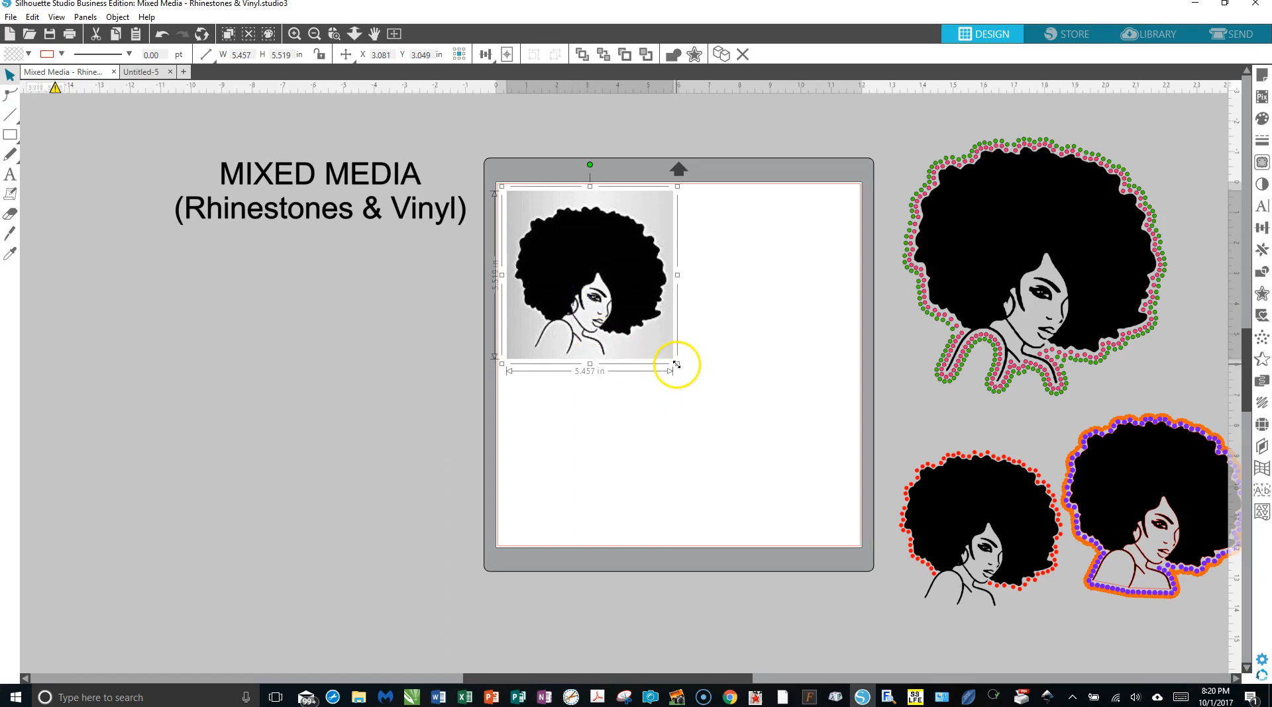
{"action": "left_click_drag", "start_coordinate": [687, 377], "coordinate": [859, 537]}
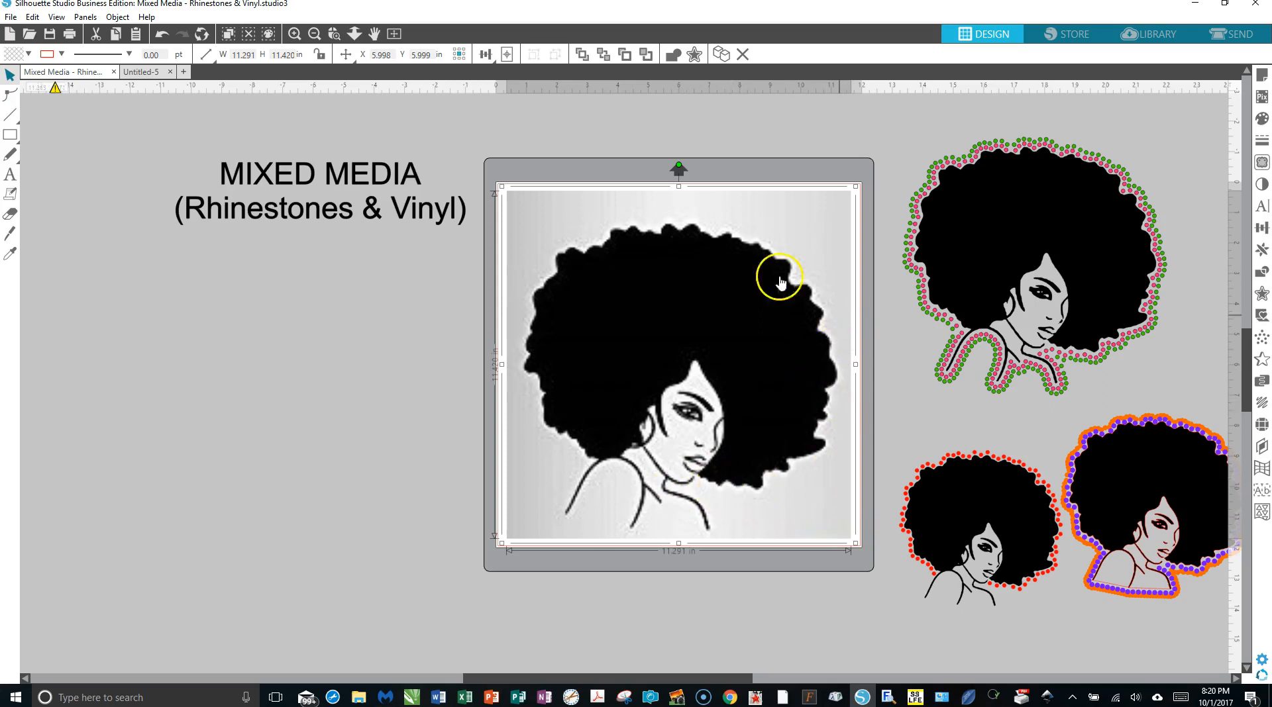
{"action": "left_click", "coordinate": [618, 361]}
{"action": "left_click", "coordinate": [600, 357]}
{"action": "left_click", "coordinate": [440, 384]}
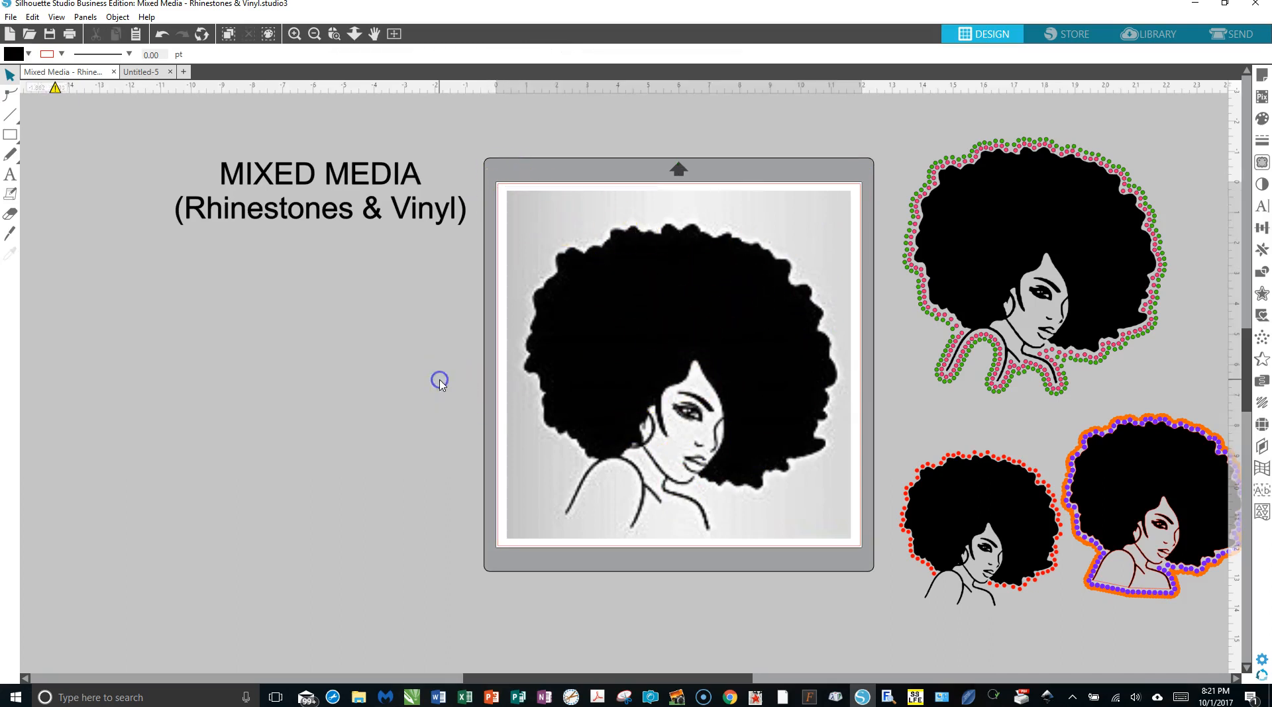
Step: Trace the enlarged picture at the 45% threshold with the standard Trace style, and move the source image off the page
{"action": "left_click", "coordinate": [1262, 163]}
{"action": "left_click", "coordinate": [1073, 154]}
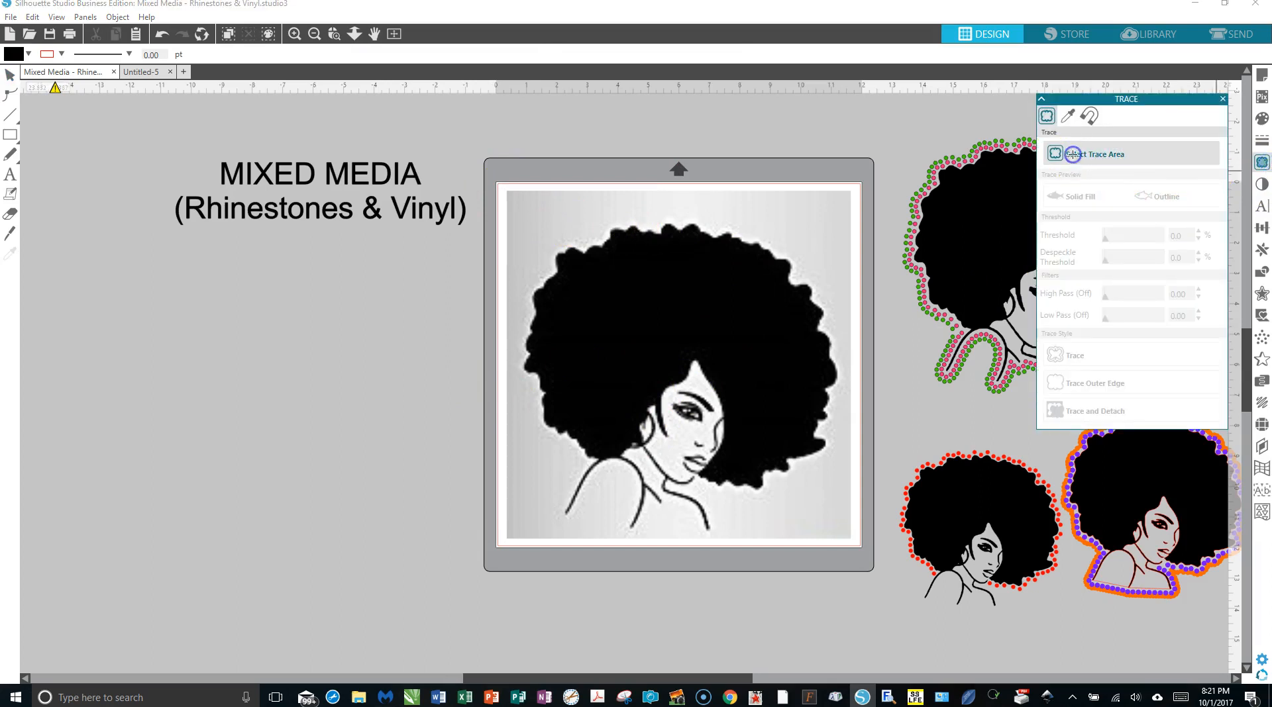
{"action": "mouse_move", "coordinate": [515, 209]}
{"action": "left_mouse_down"}
{"action": "mouse_move", "coordinate": [533, 318]}
{"action": "mouse_move", "coordinate": [669, 506]}
{"action": "mouse_move", "coordinate": [844, 519]}
{"action": "mouse_move", "coordinate": [846, 533]}
{"action": "left_mouse_up"}
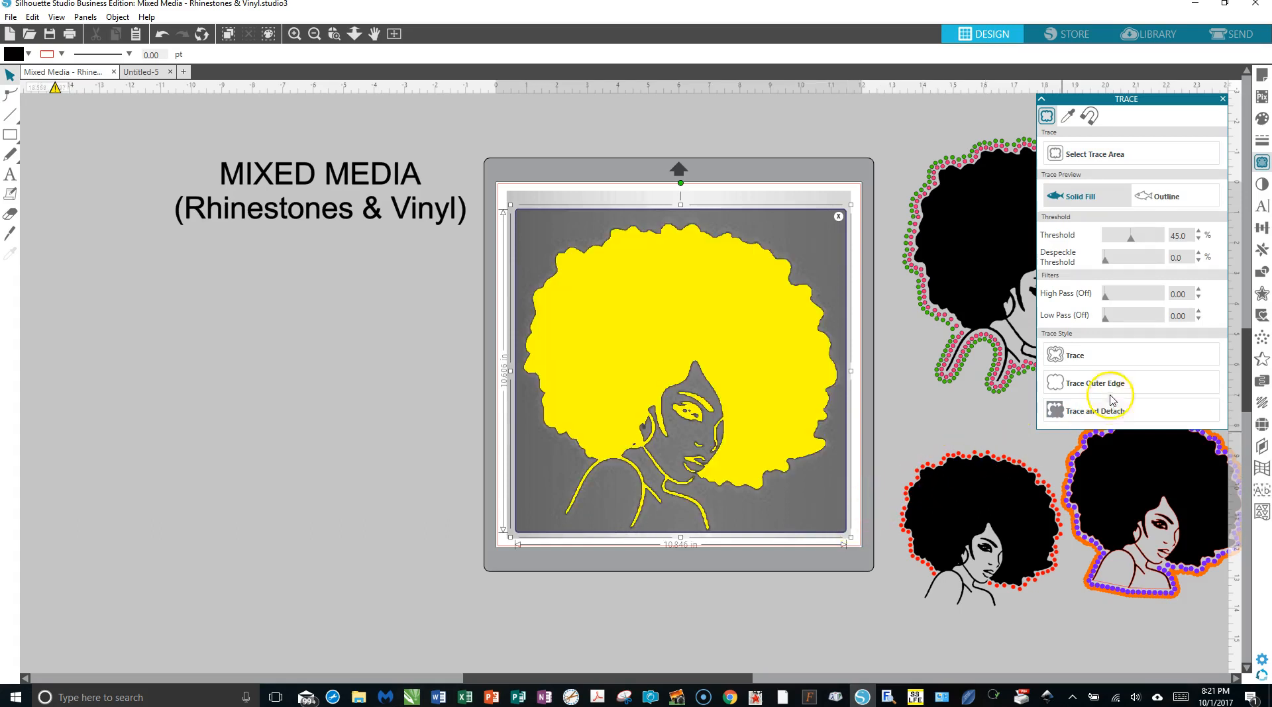
{"action": "left_click", "coordinate": [1084, 356]}
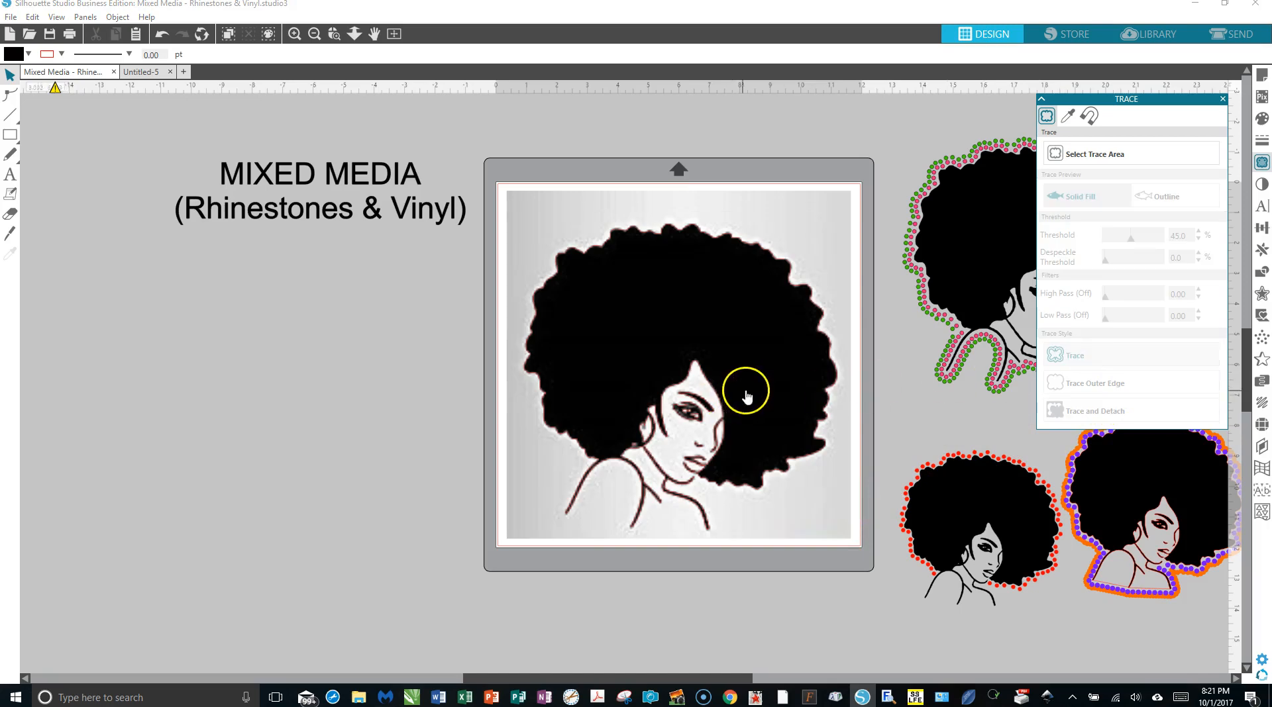
{"action": "mouse_move", "coordinate": [755, 391]}
{"action": "left_mouse_down"}
{"action": "mouse_move", "coordinate": [462, 434]}
{"action": "mouse_move", "coordinate": [335, 426]}
{"action": "mouse_move", "coordinate": [252, 496]}
{"action": "mouse_move", "coordinate": [270, 596]}
{"action": "mouse_move", "coordinate": [227, 440]}
{"action": "mouse_move", "coordinate": [335, 477]}
{"action": "mouse_move", "coordinate": [326, 596]}
{"action": "left_mouse_up"}
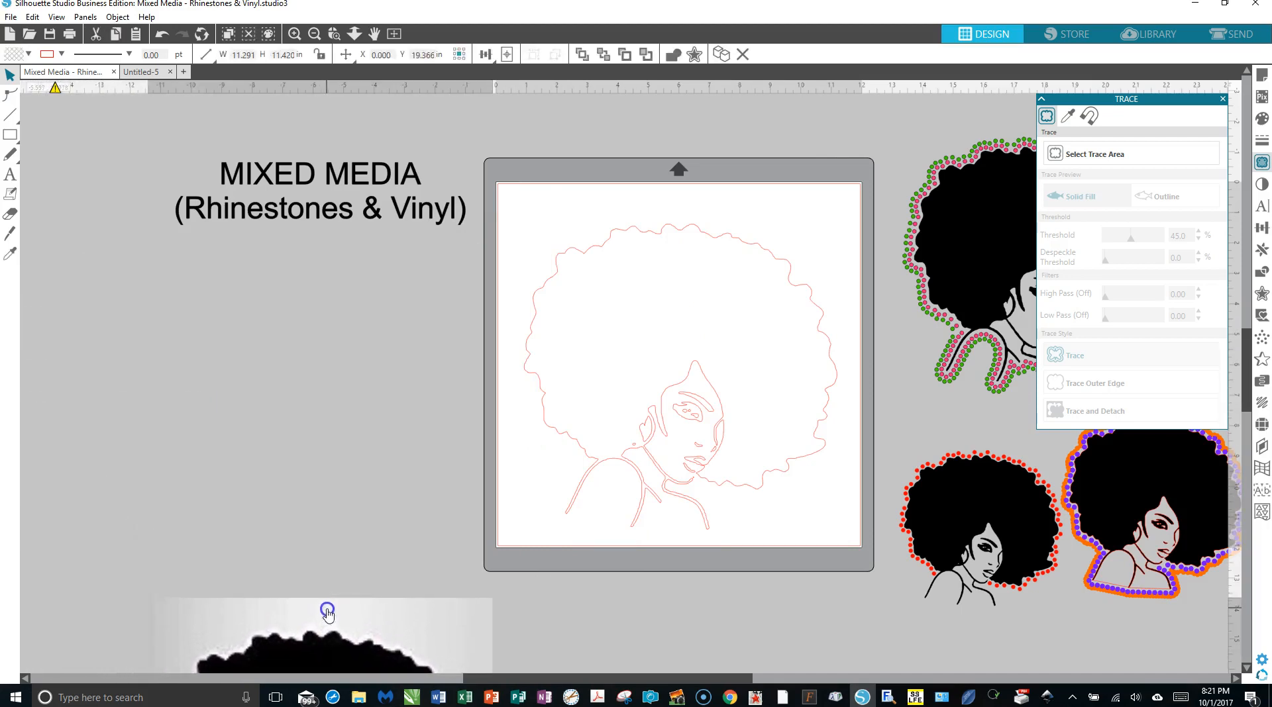
{"action": "left_click", "coordinate": [610, 515]}
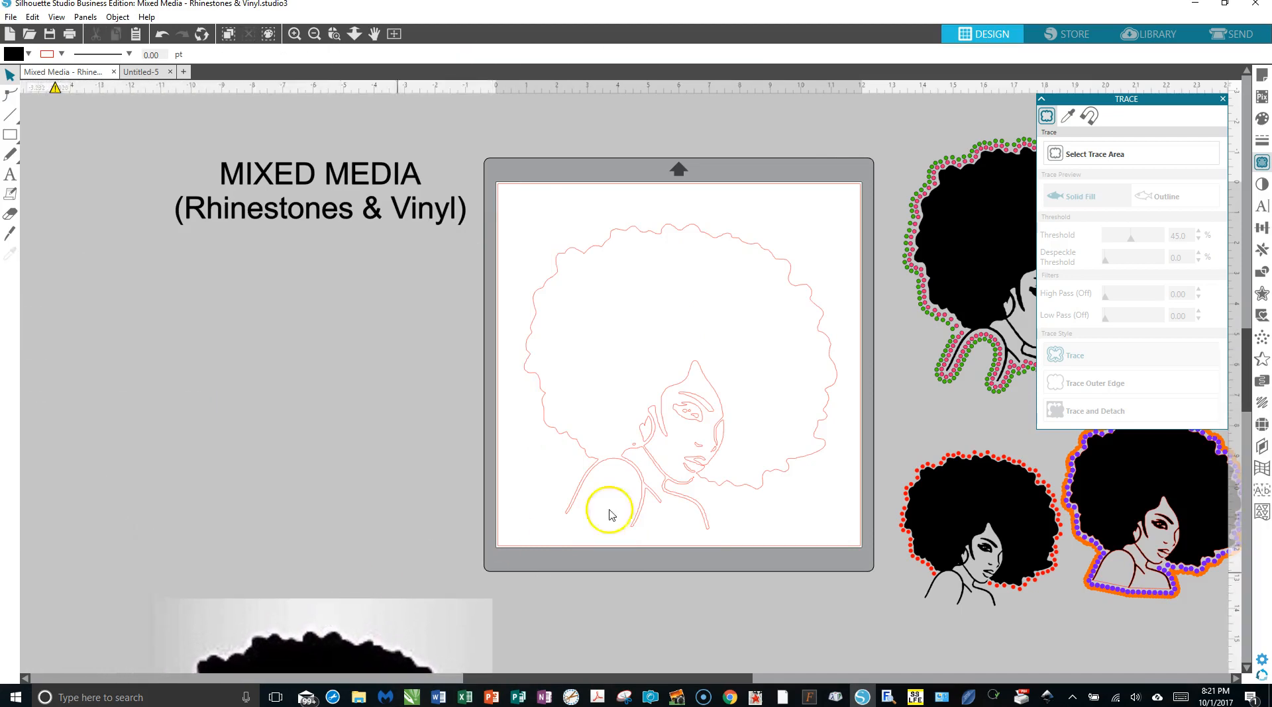
Step: Fill the traced woman design on the page with bright blue
{"action": "left_click", "coordinate": [697, 474]}
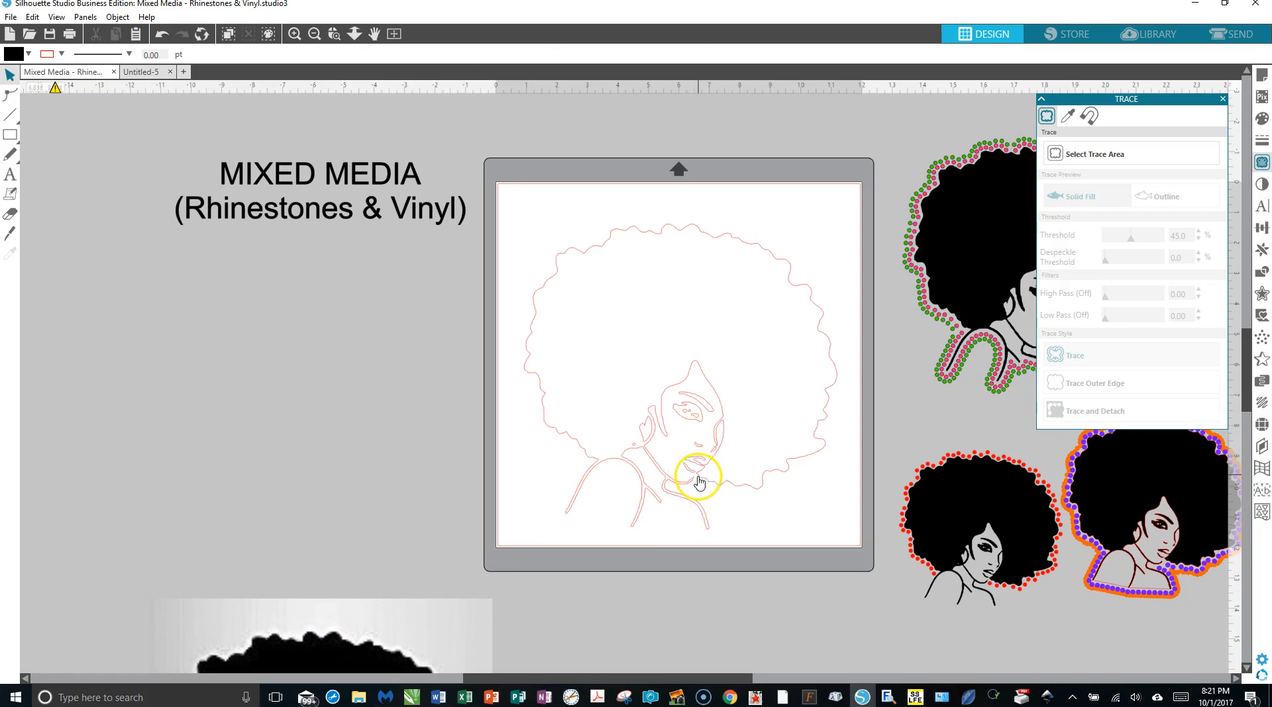
{"action": "left_click", "coordinate": [698, 478]}
{"action": "left_click", "coordinate": [633, 448]}
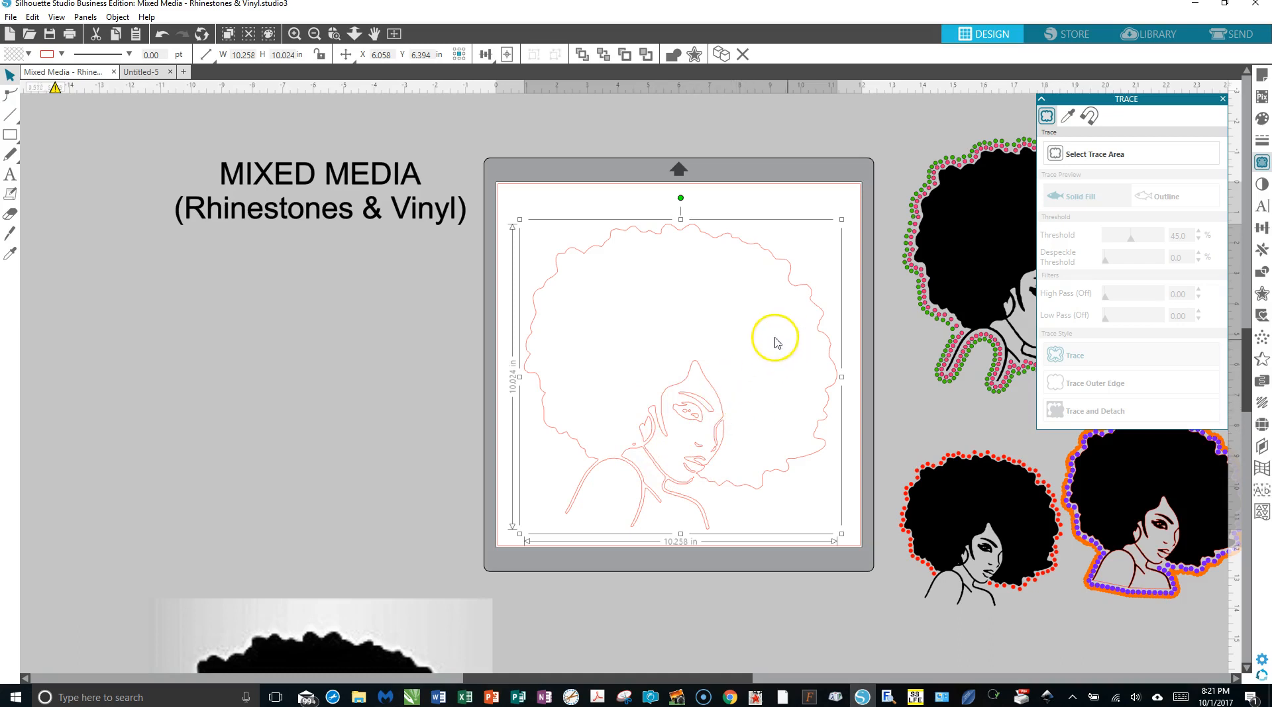
{"action": "left_click", "coordinate": [1222, 99]}
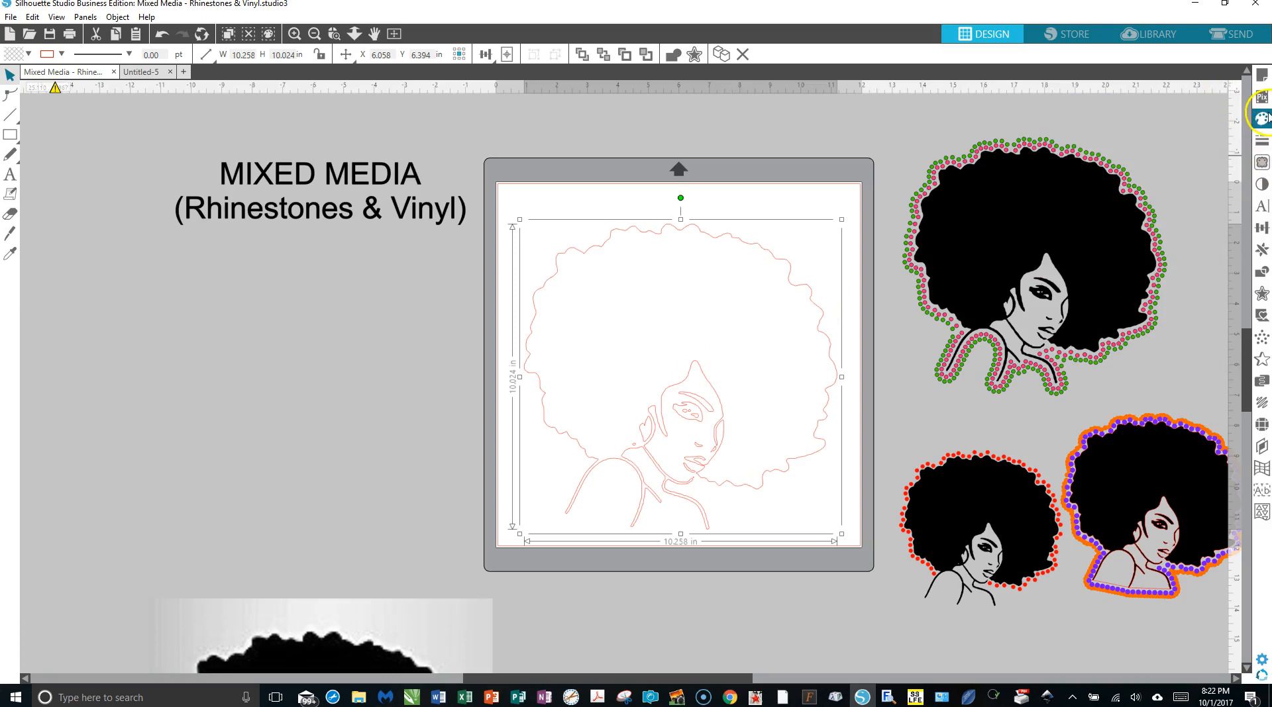
{"action": "left_click", "coordinate": [1262, 118]}
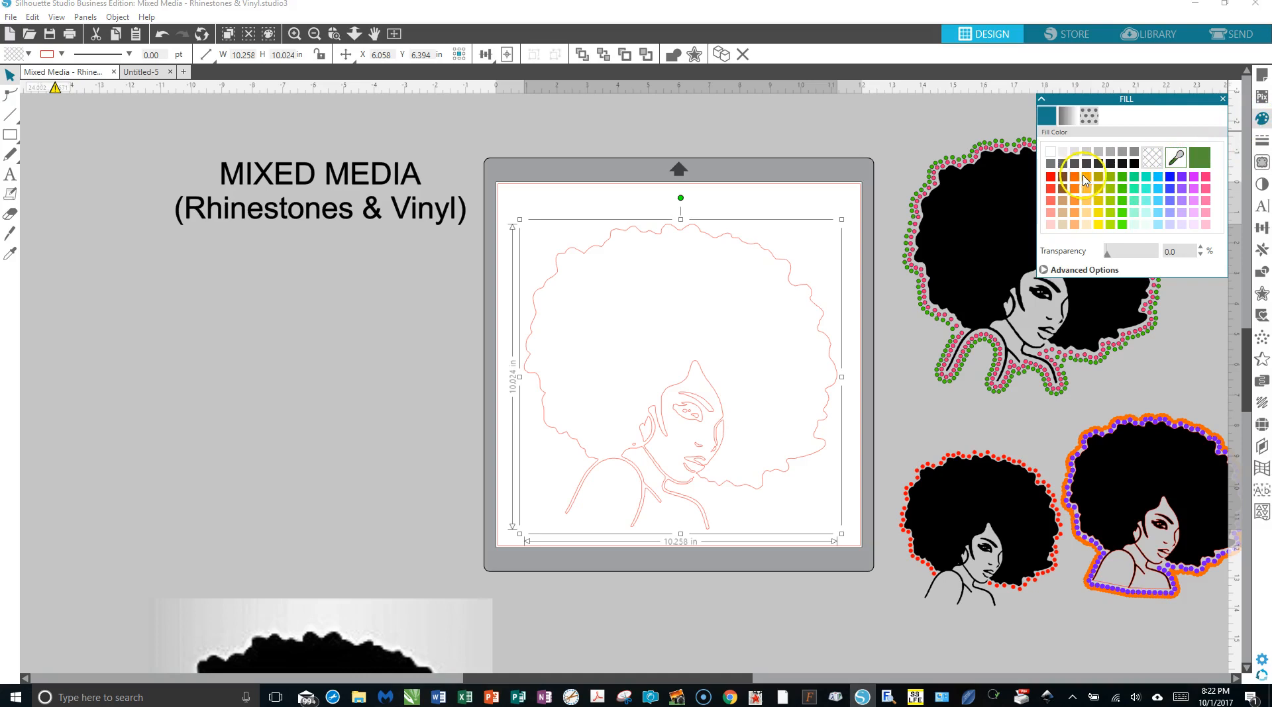
{"action": "left_click", "coordinate": [1165, 177]}
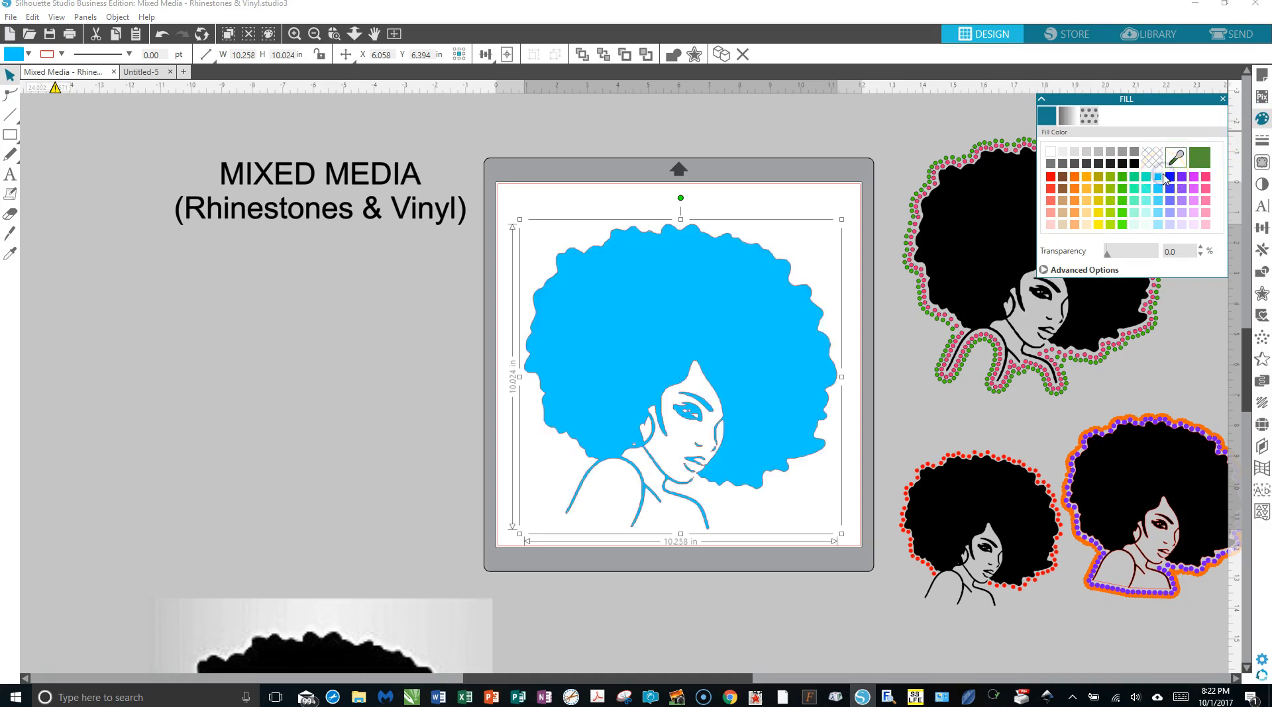
Step: Set the traced design's line color to the same bright blue as its fill
{"action": "left_click", "coordinate": [1262, 138]}
{"action": "left_click", "coordinate": [1068, 116]}
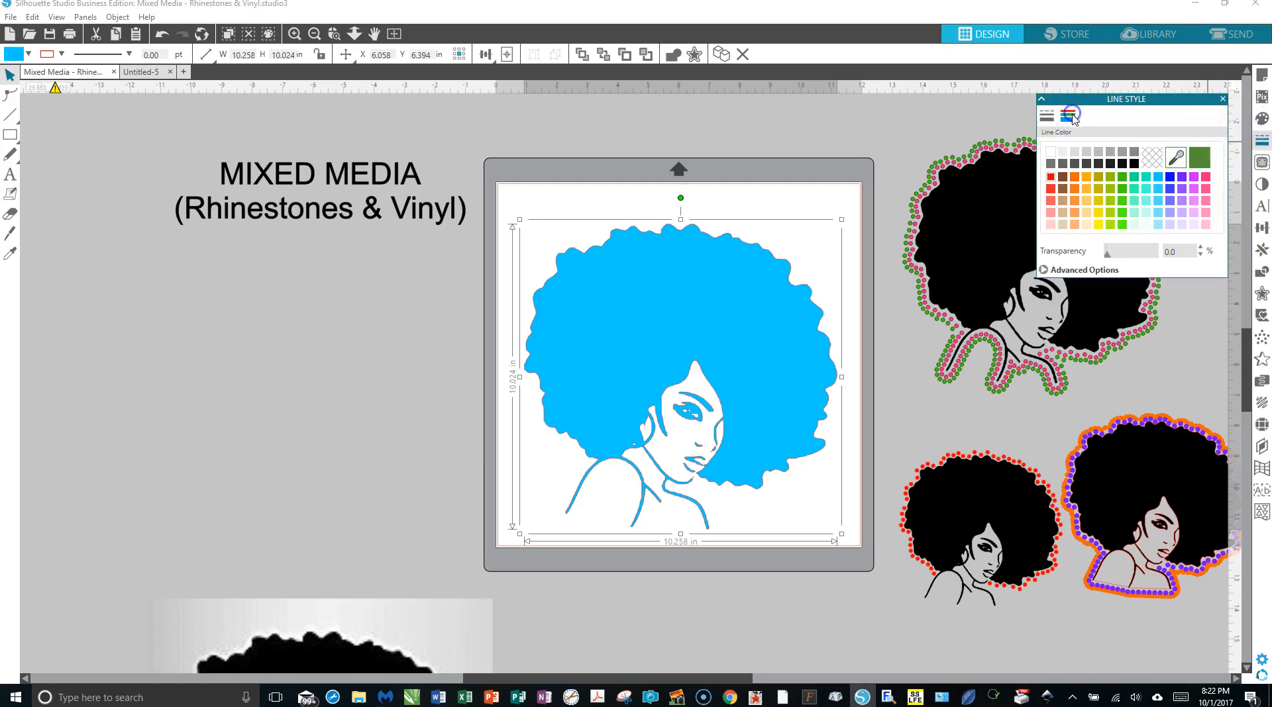
{"action": "left_click", "coordinate": [1158, 177]}
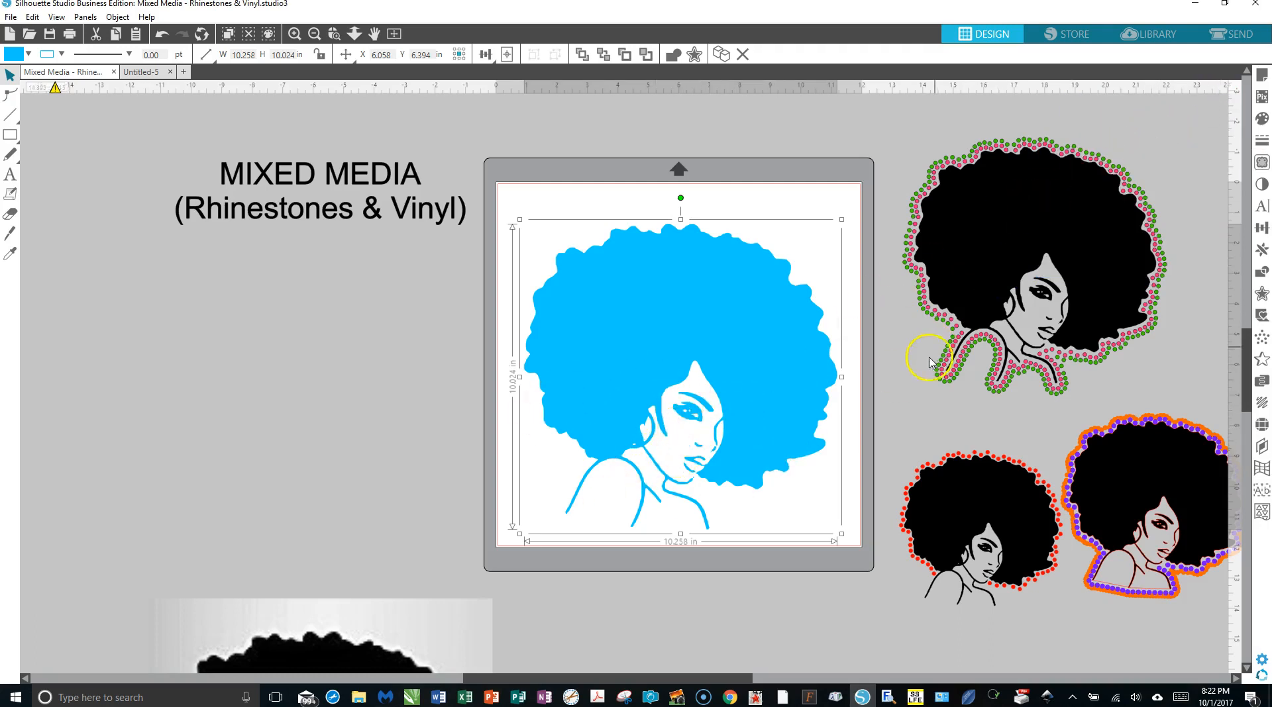
Step: Duplicate the blue design and place the copy off the page below the Mixed Media title
{"action": "right_click", "coordinate": [724, 340]}
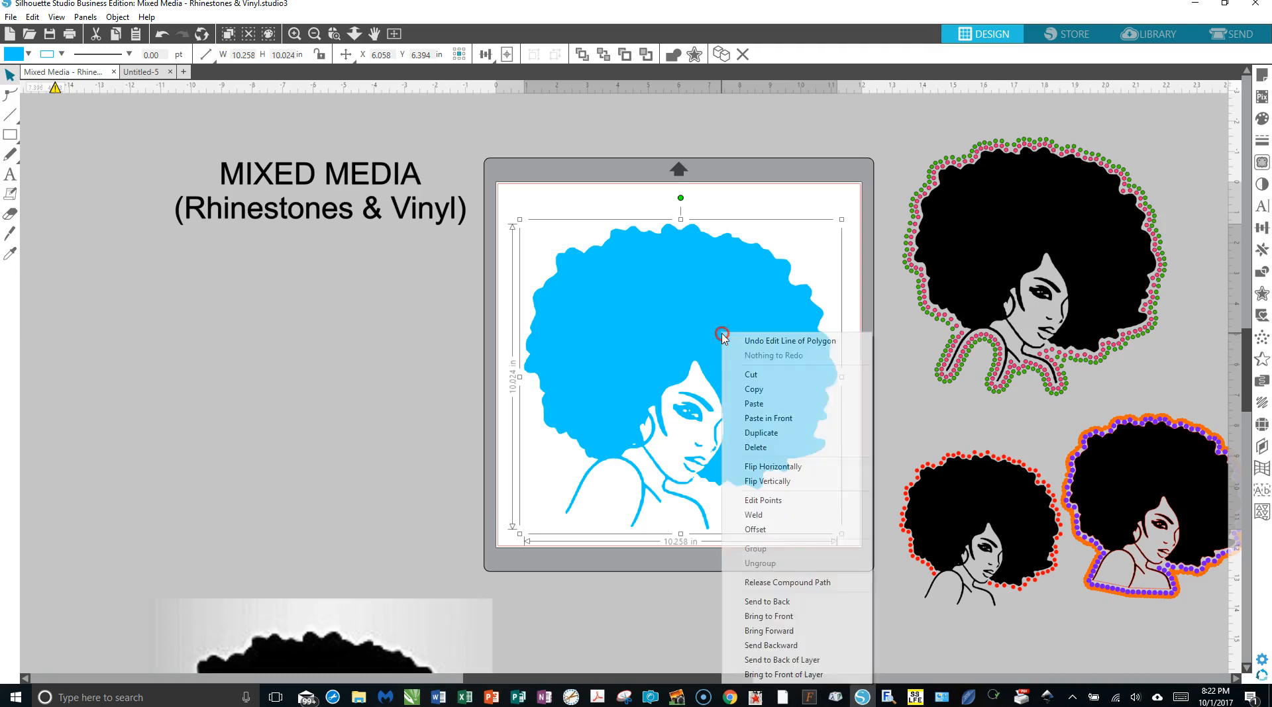
{"action": "left_click", "coordinate": [773, 433]}
{"action": "left_click_drag", "start_coordinate": [752, 369], "coordinate": [311, 401]}
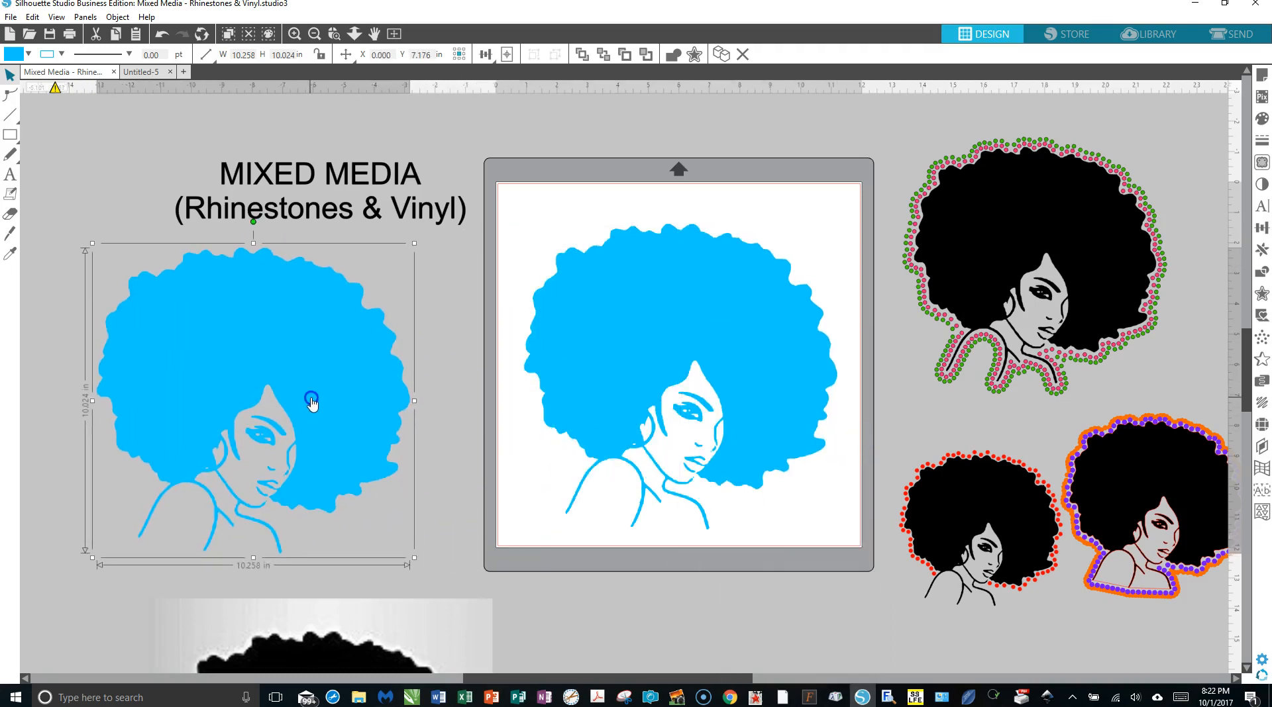
Step: Try a 0.125 in outward offset around the blue design on the page, and undo it
{"action": "left_click", "coordinate": [734, 391]}
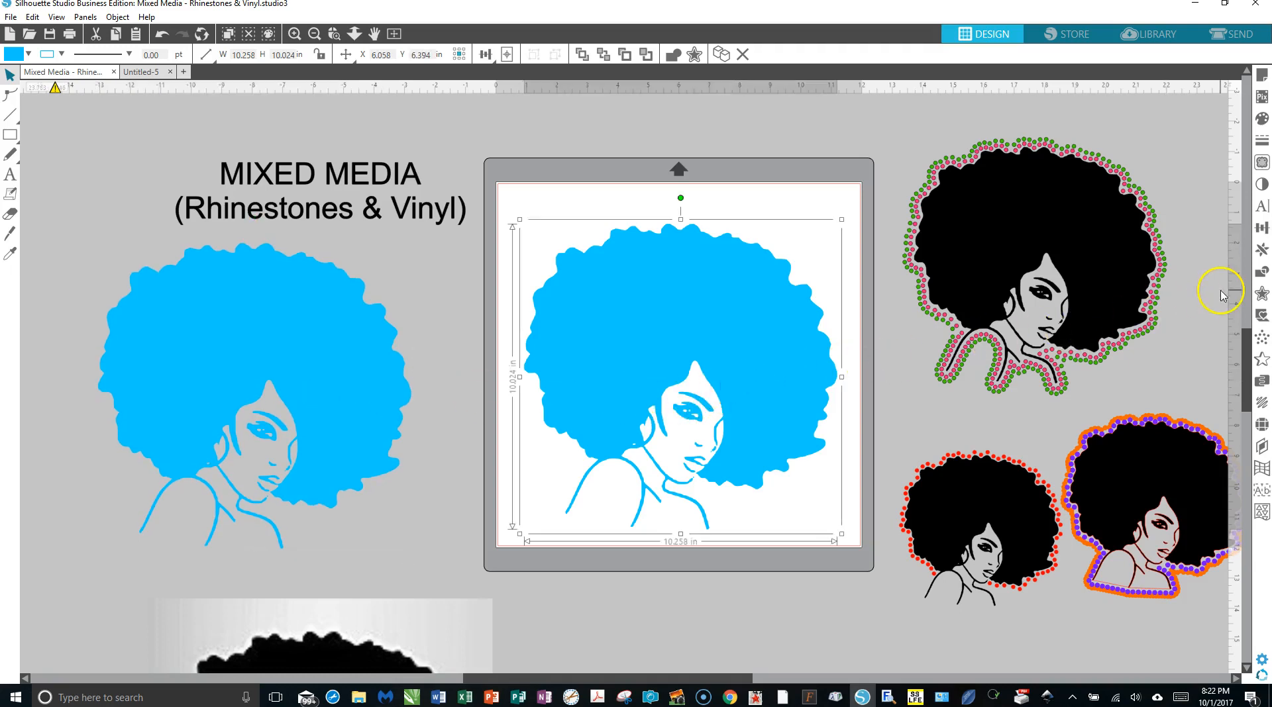
{"action": "left_click", "coordinate": [1259, 293]}
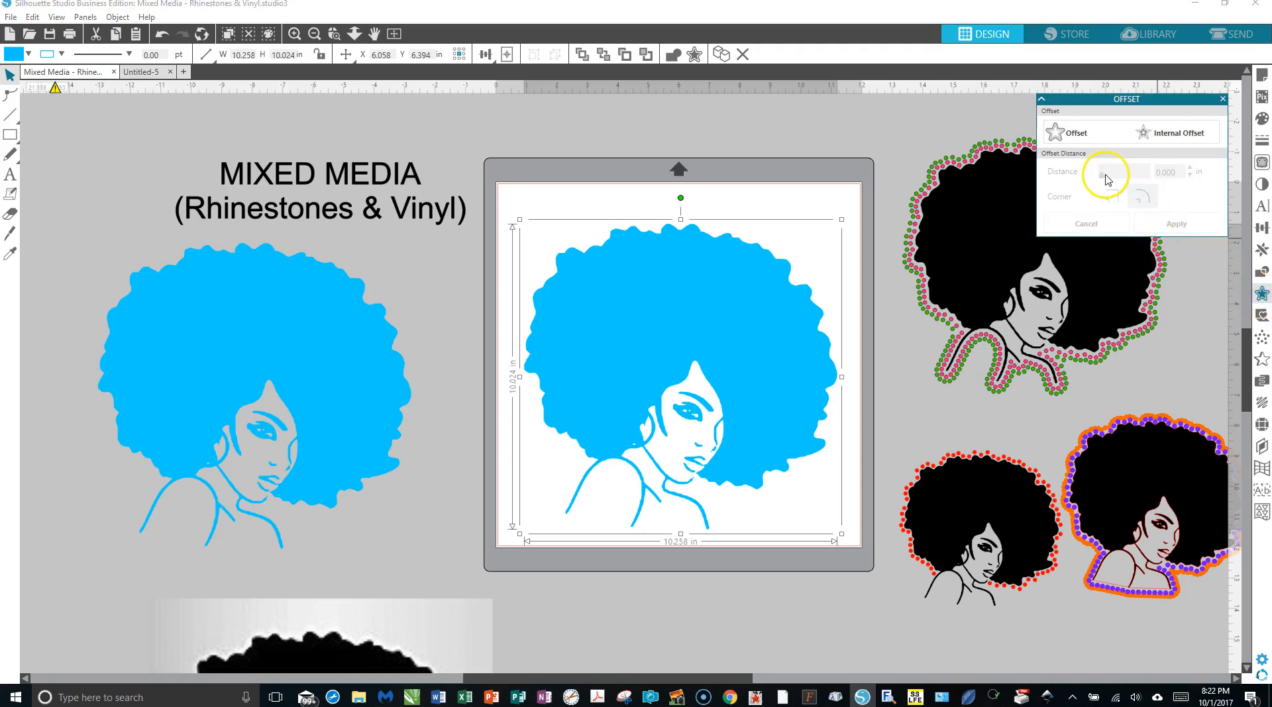
{"action": "left_click", "coordinate": [1074, 133]}
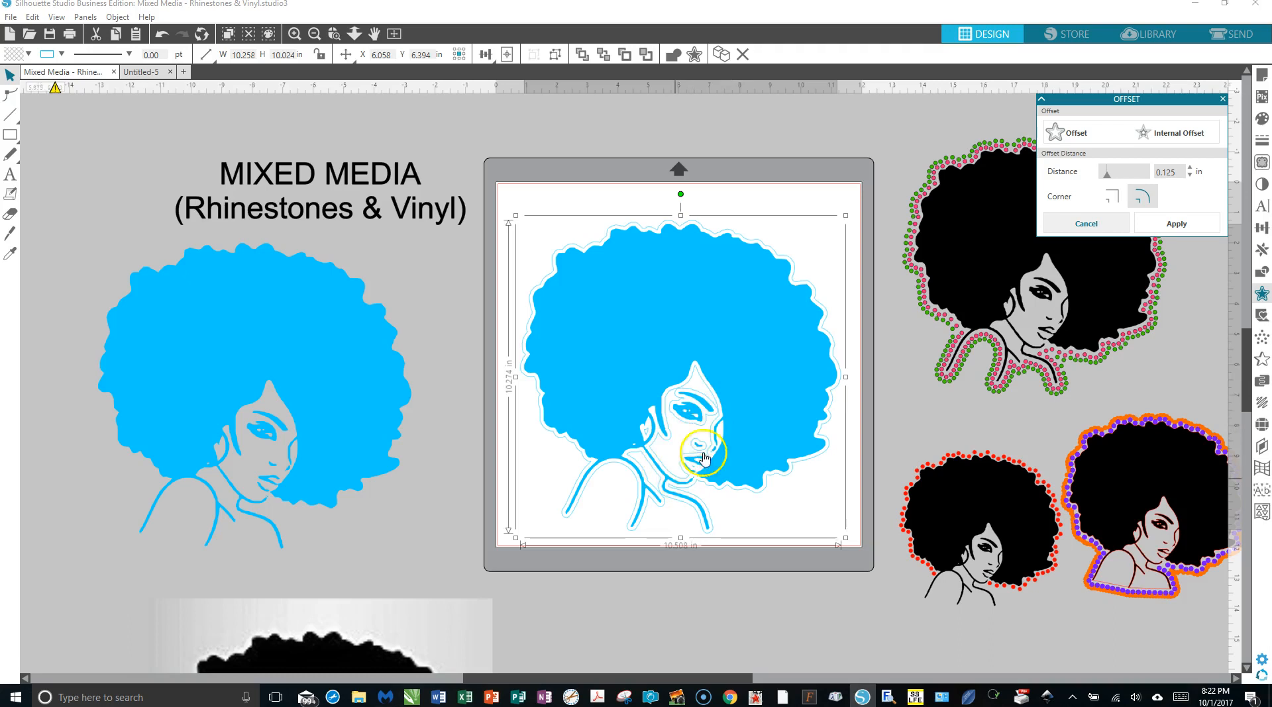
{"action": "left_click", "coordinate": [296, 33]}
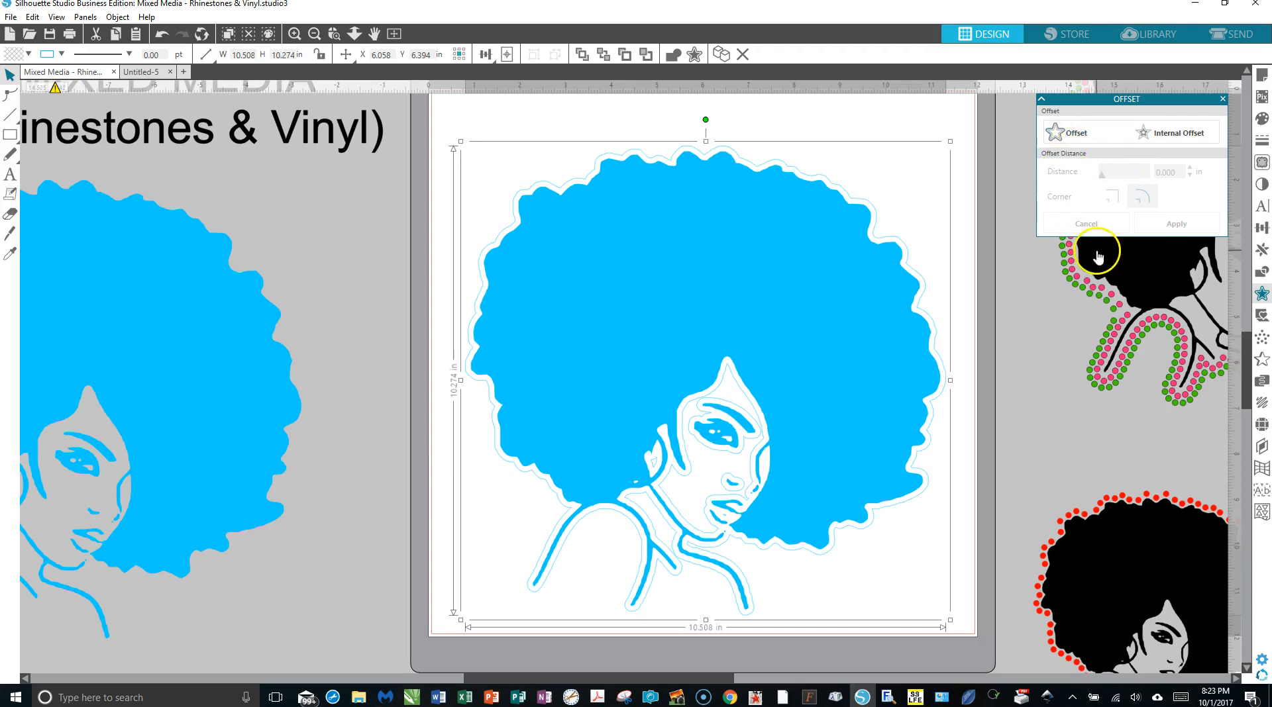
{"action": "left_click", "coordinate": [156, 38]}
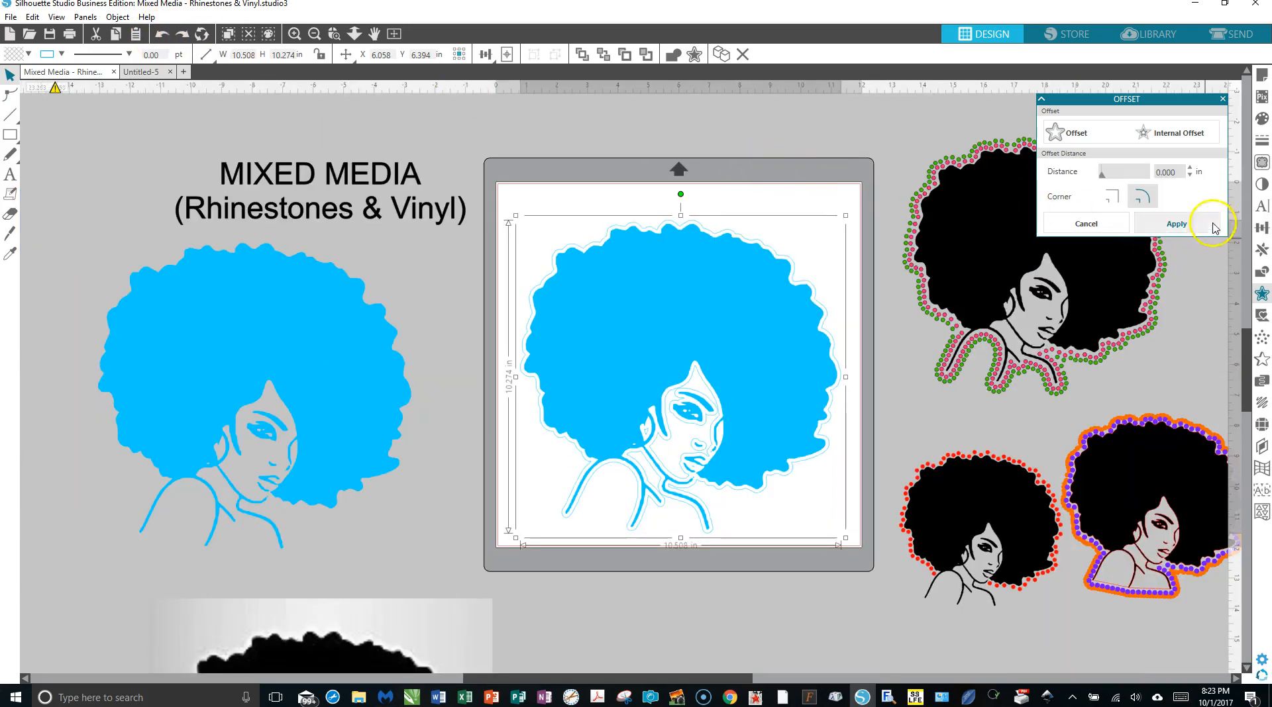
{"action": "left_click", "coordinate": [160, 30]}
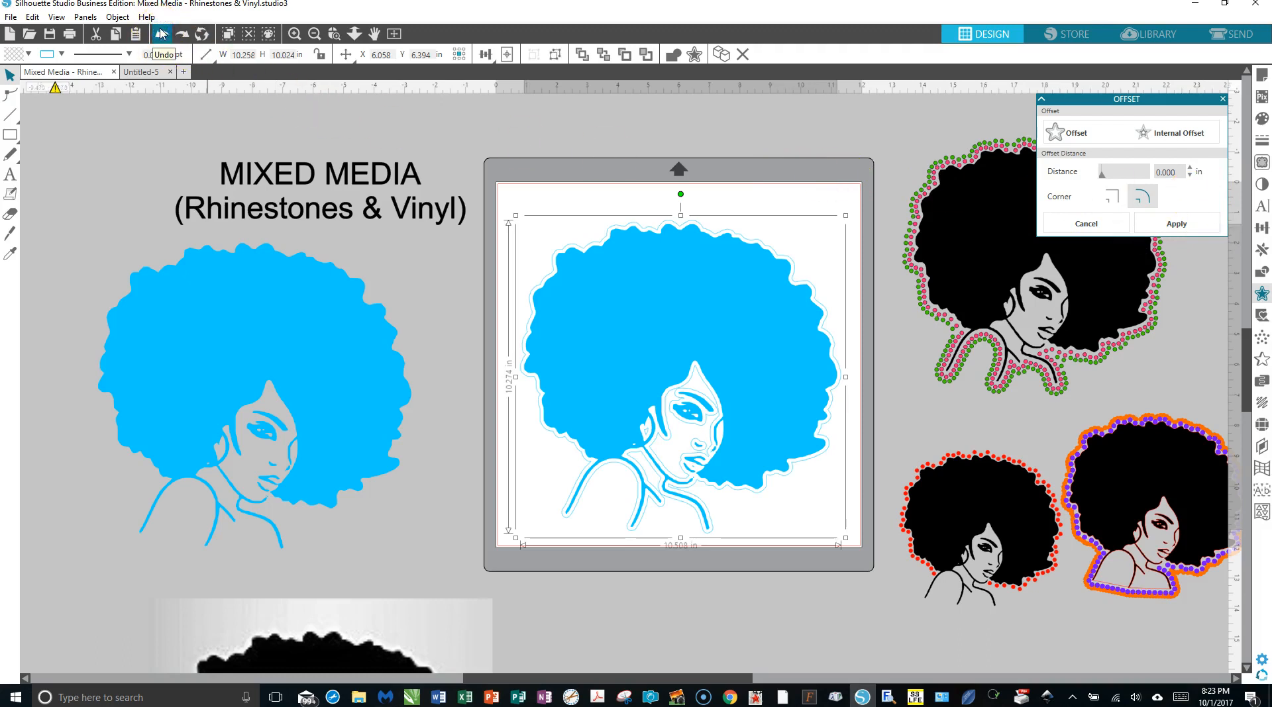
{"action": "left_click", "coordinate": [160, 38]}
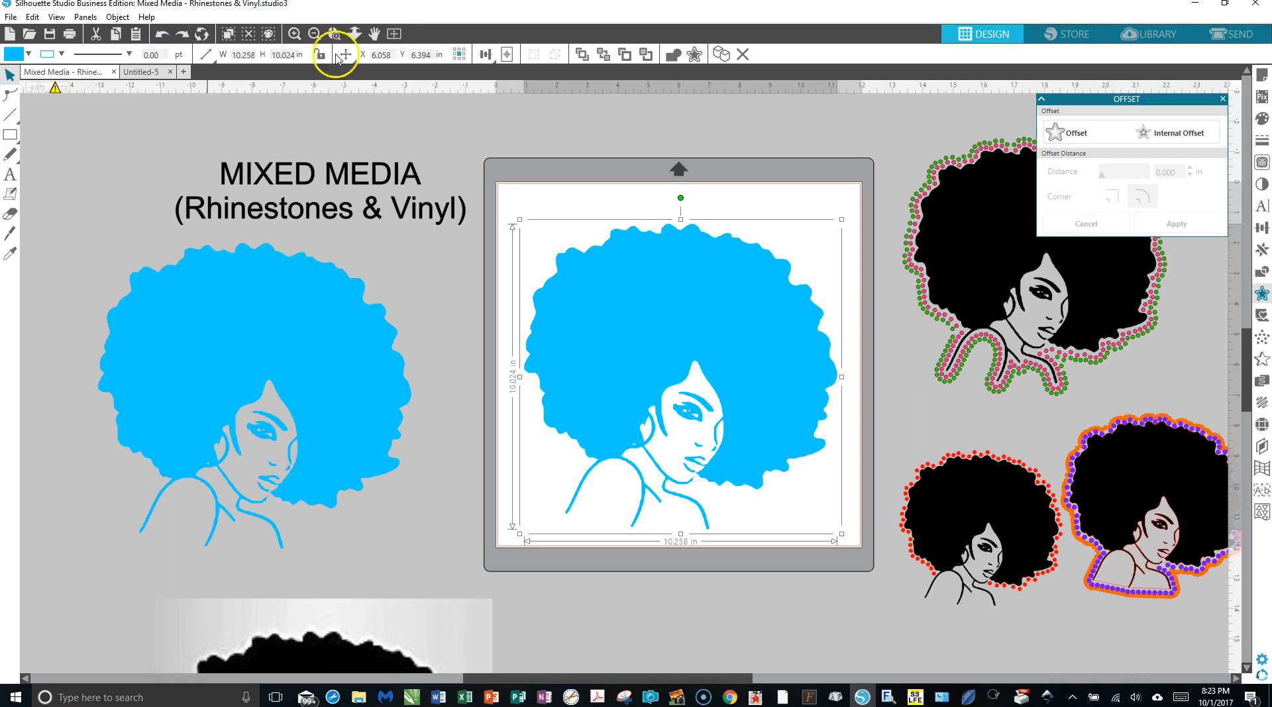
Step: Apply an outward offset of 0.190 in with rounded corners around the blue design on the page
{"action": "left_click", "coordinate": [1084, 128]}
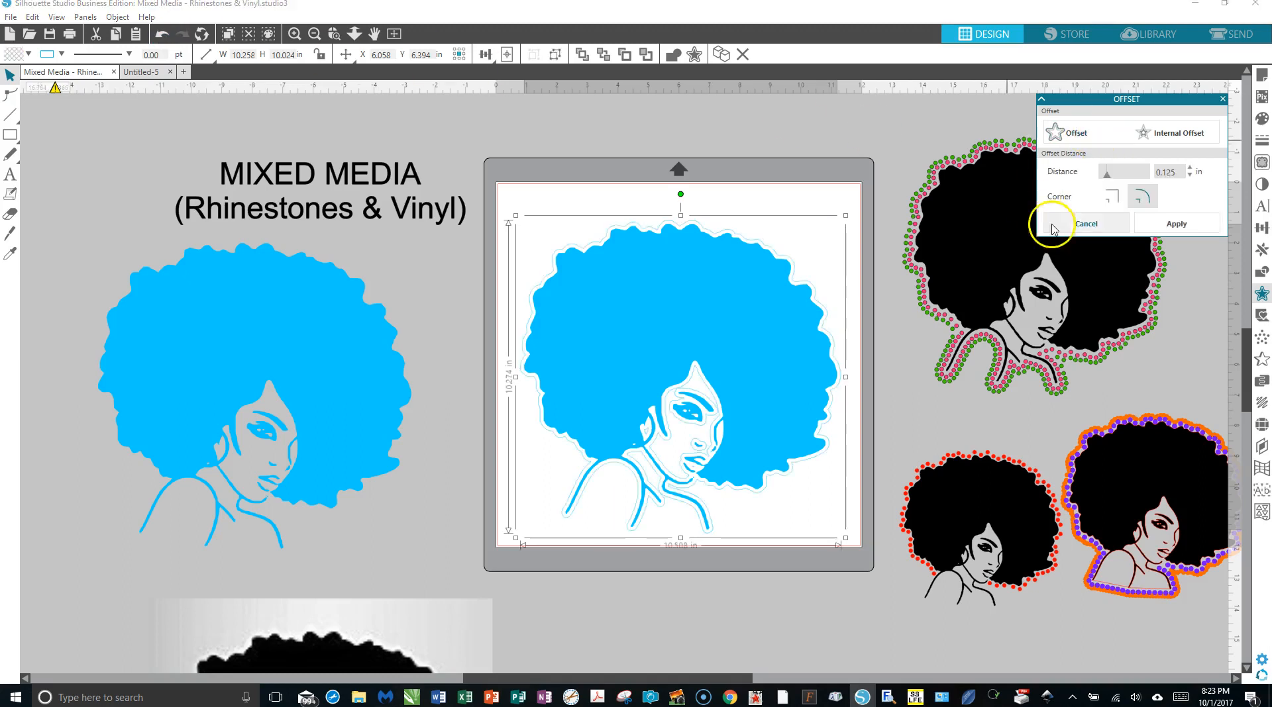
{"action": "left_click", "coordinate": [1191, 168]}
{"action": "left_click", "coordinate": [1190, 169]}
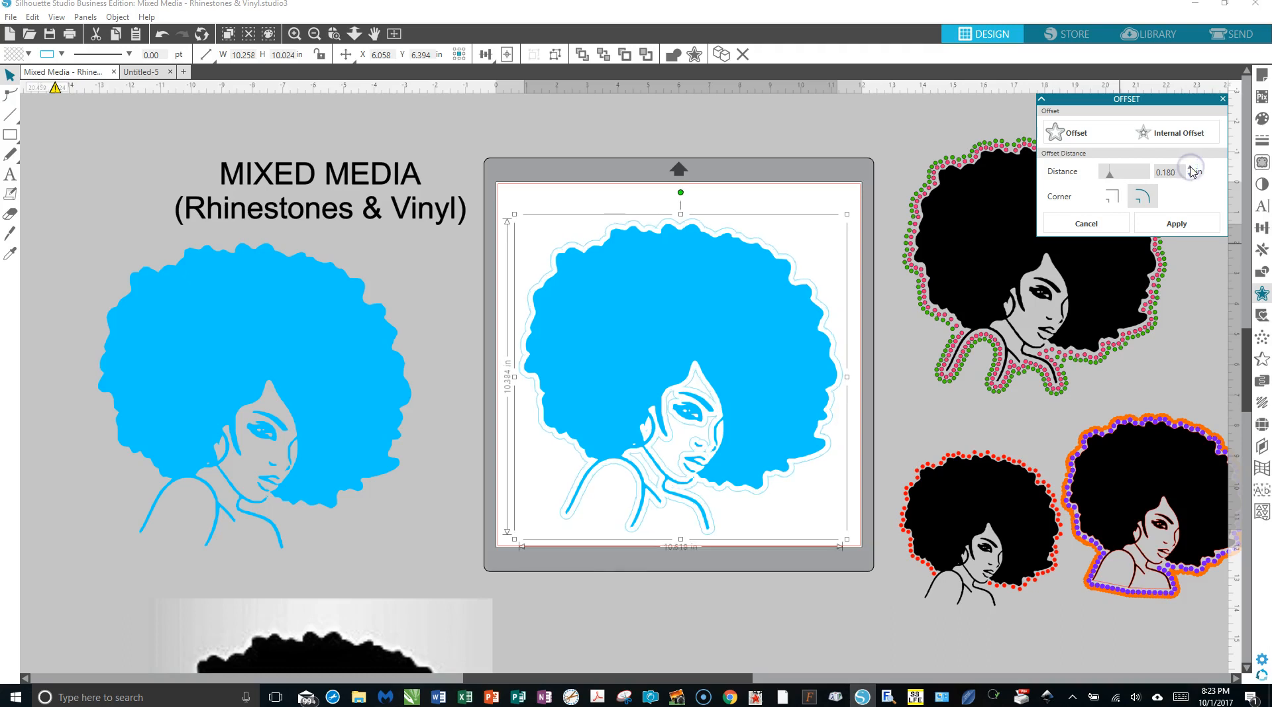
{"action": "left_click", "coordinate": [1190, 168]}
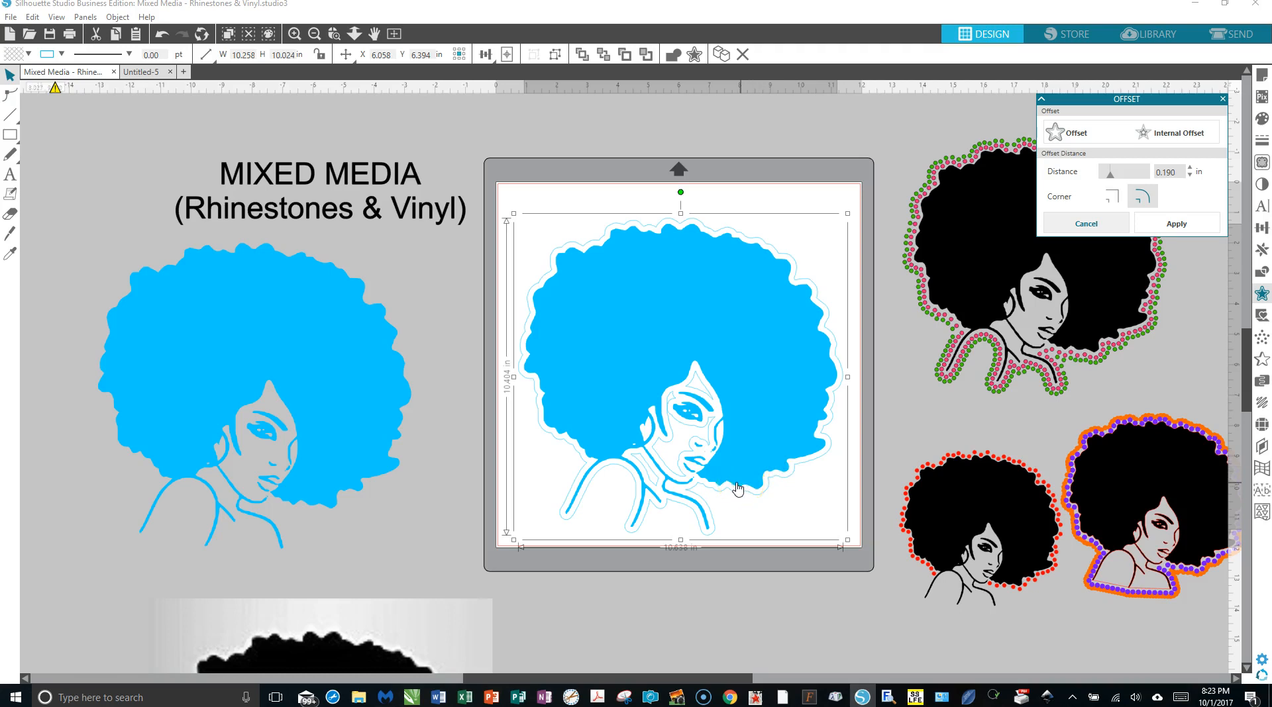
{"action": "left_click", "coordinate": [1171, 226]}
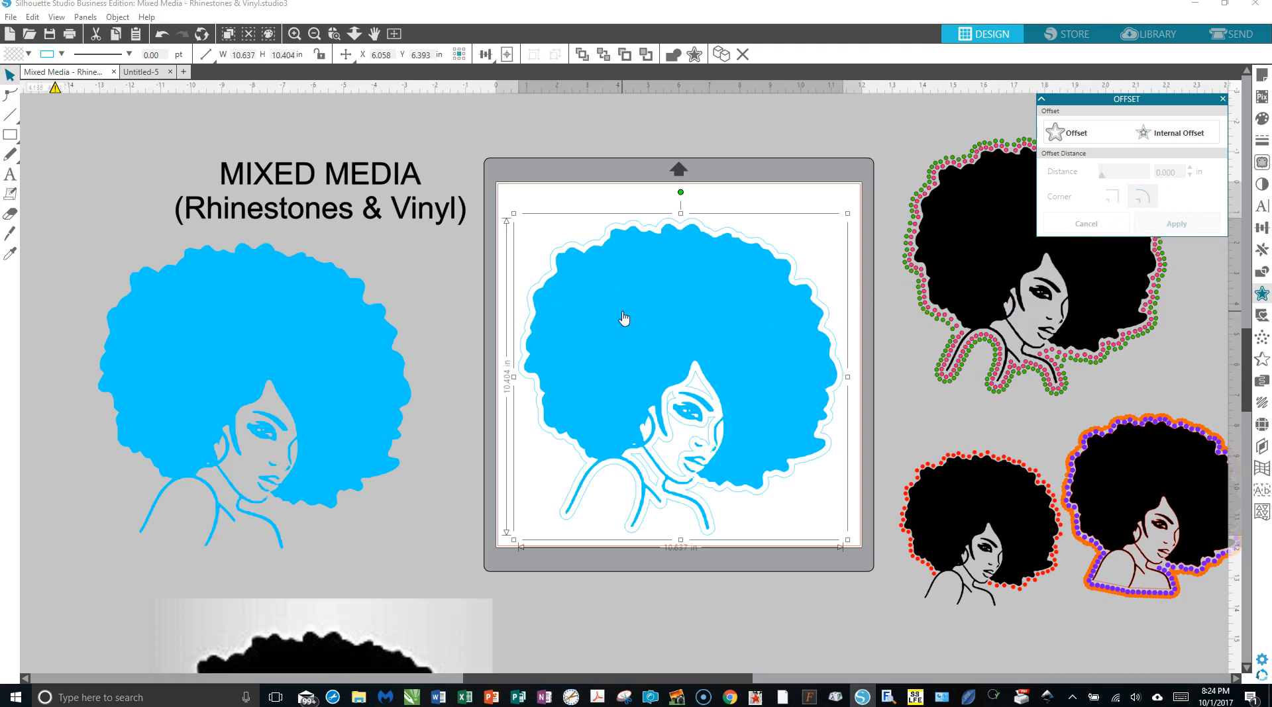
Step: Set both the fill and line color of the blue copy below the Mixed Media title to the custom green
{"action": "left_click", "coordinate": [317, 325]}
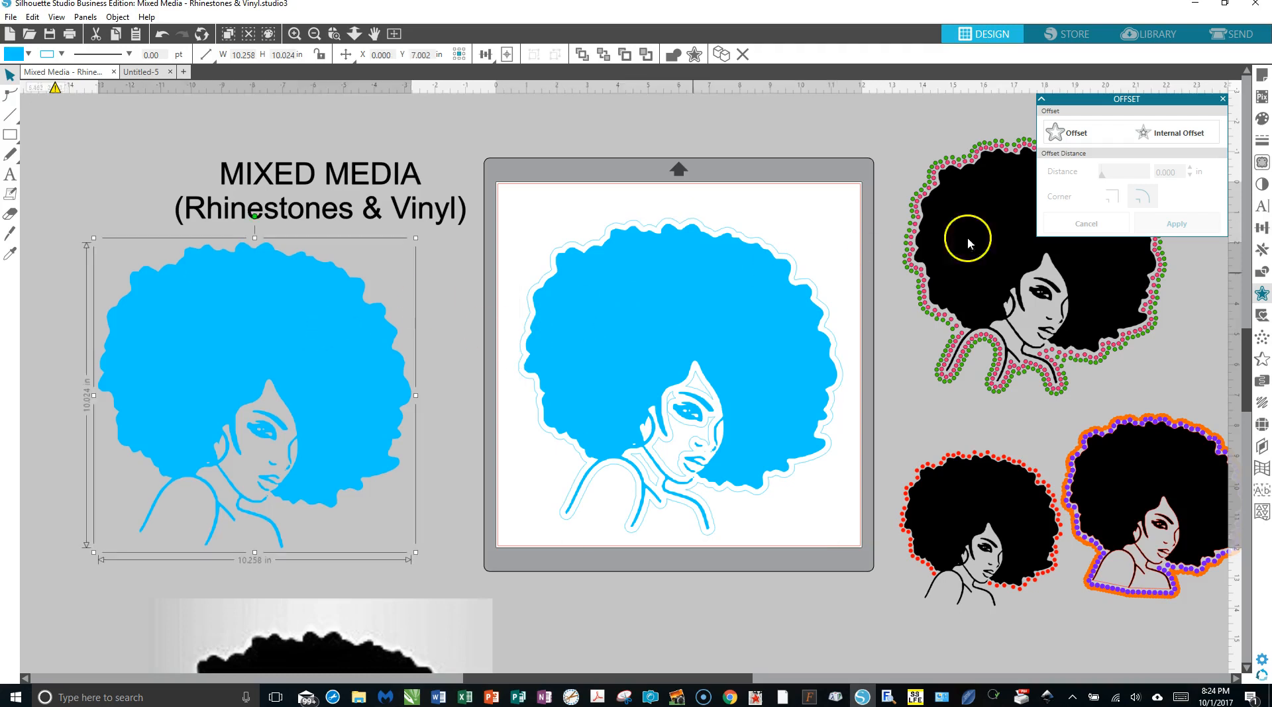
{"action": "left_click", "coordinate": [1261, 118]}
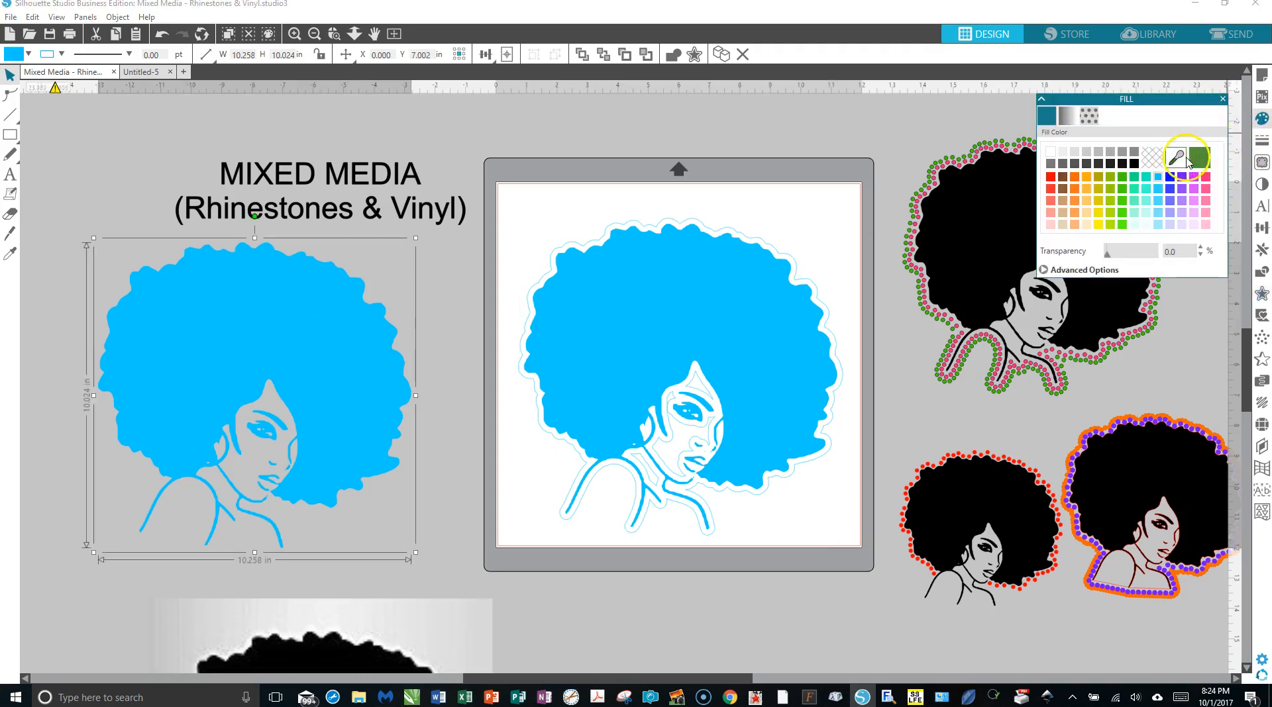
{"action": "left_click", "coordinate": [1188, 161]}
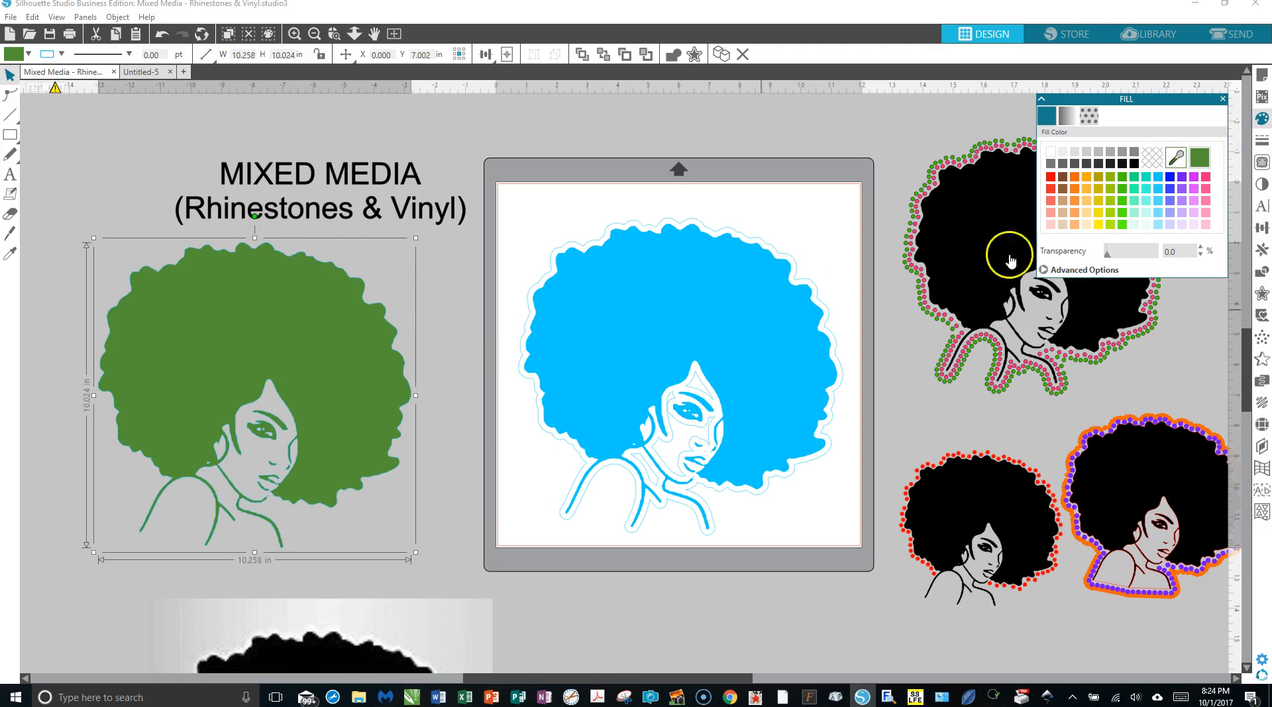
{"action": "left_click", "coordinate": [1261, 140]}
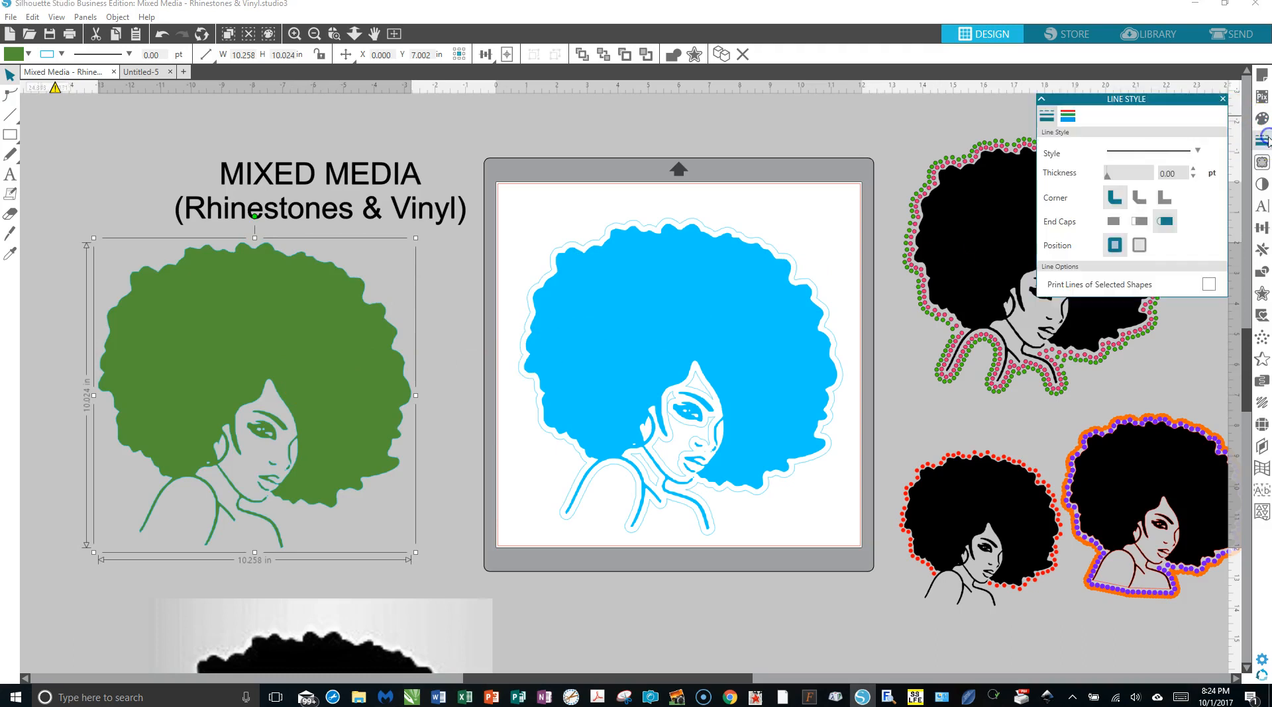
{"action": "left_click", "coordinate": [1067, 116]}
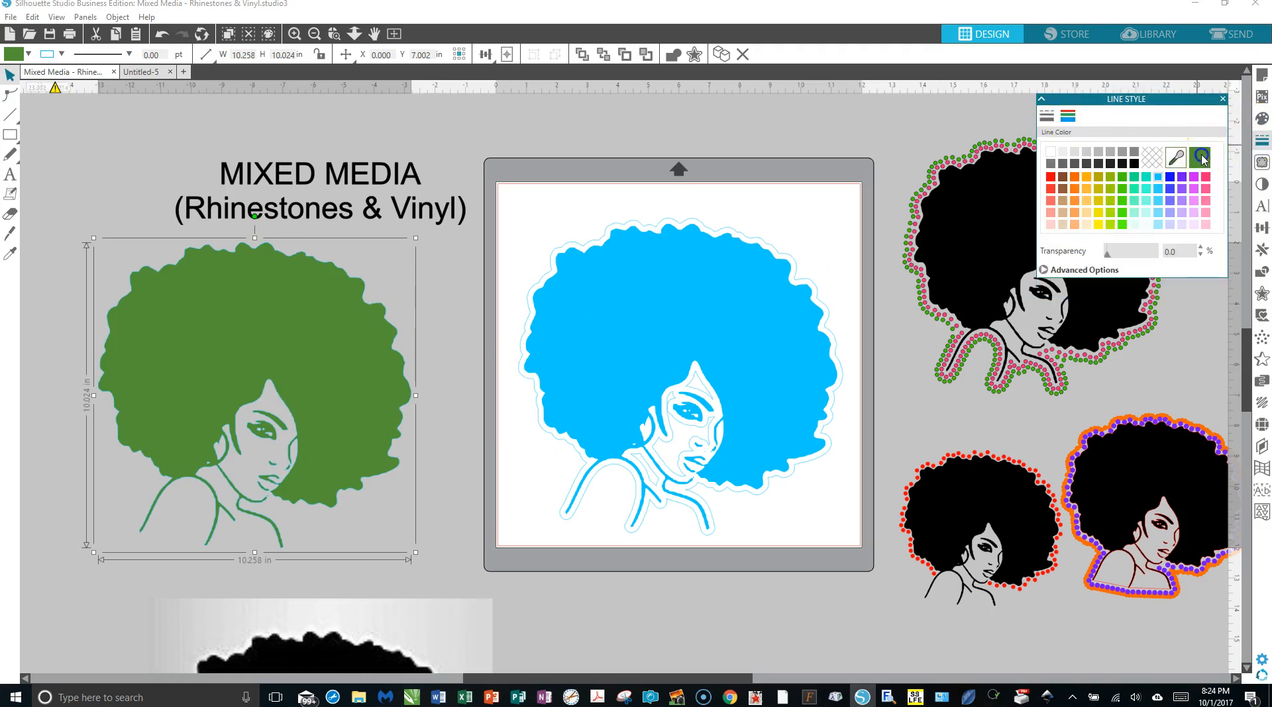
Step: Move the blue design off the page onto the area below the title, and set the offset outline's line color to black
{"action": "left_click", "coordinate": [591, 309]}
{"action": "left_click_drag", "start_coordinate": [592, 312], "coordinate": [239, 359]}
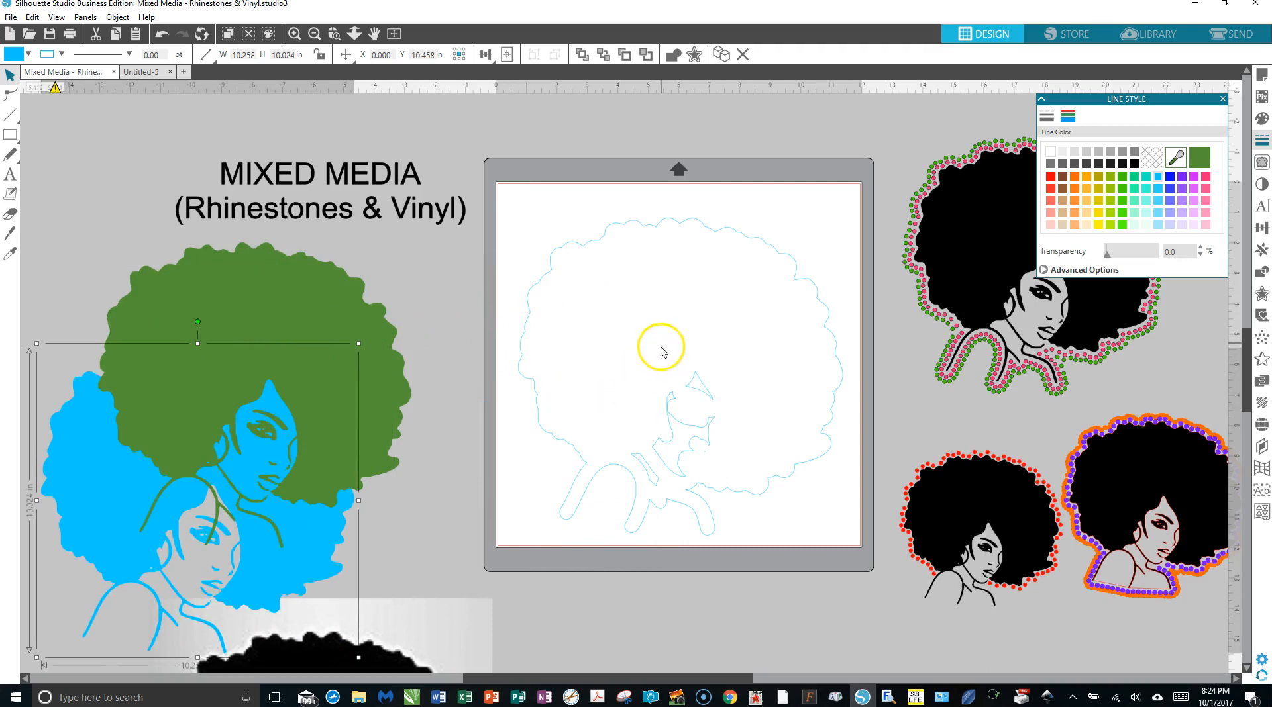
{"action": "left_click", "coordinate": [751, 495]}
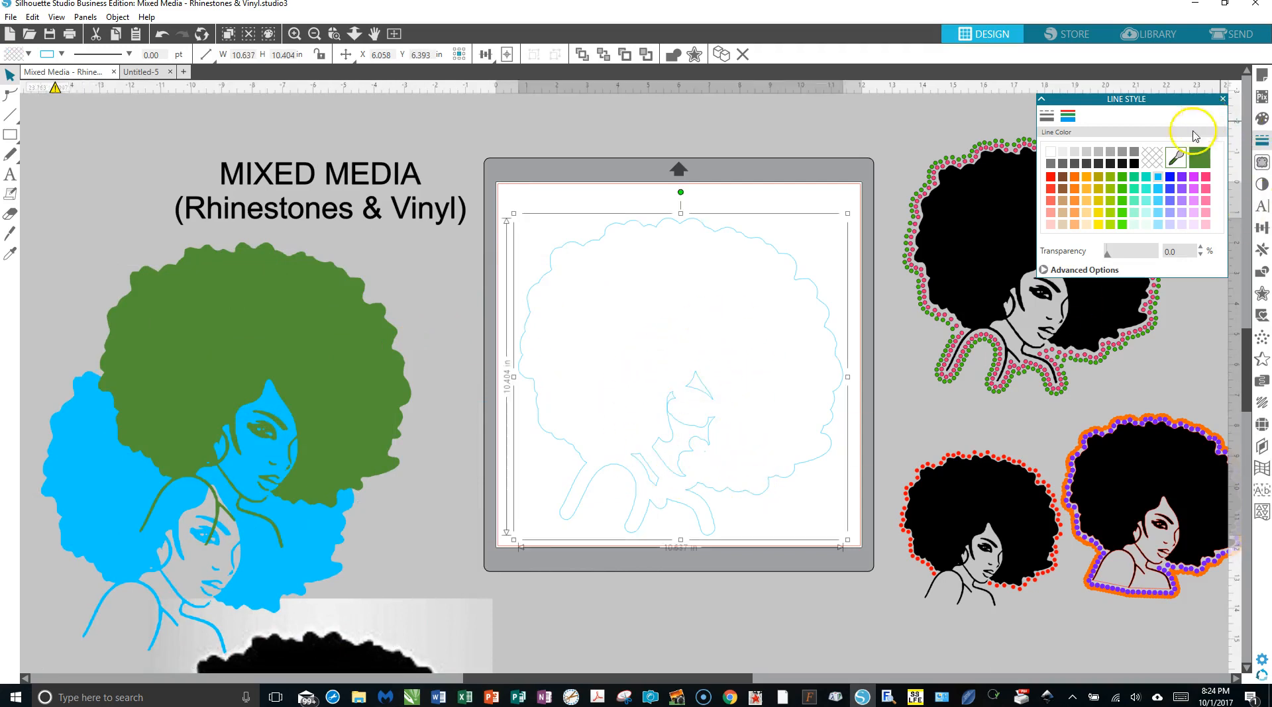
{"action": "left_click", "coordinate": [1121, 165]}
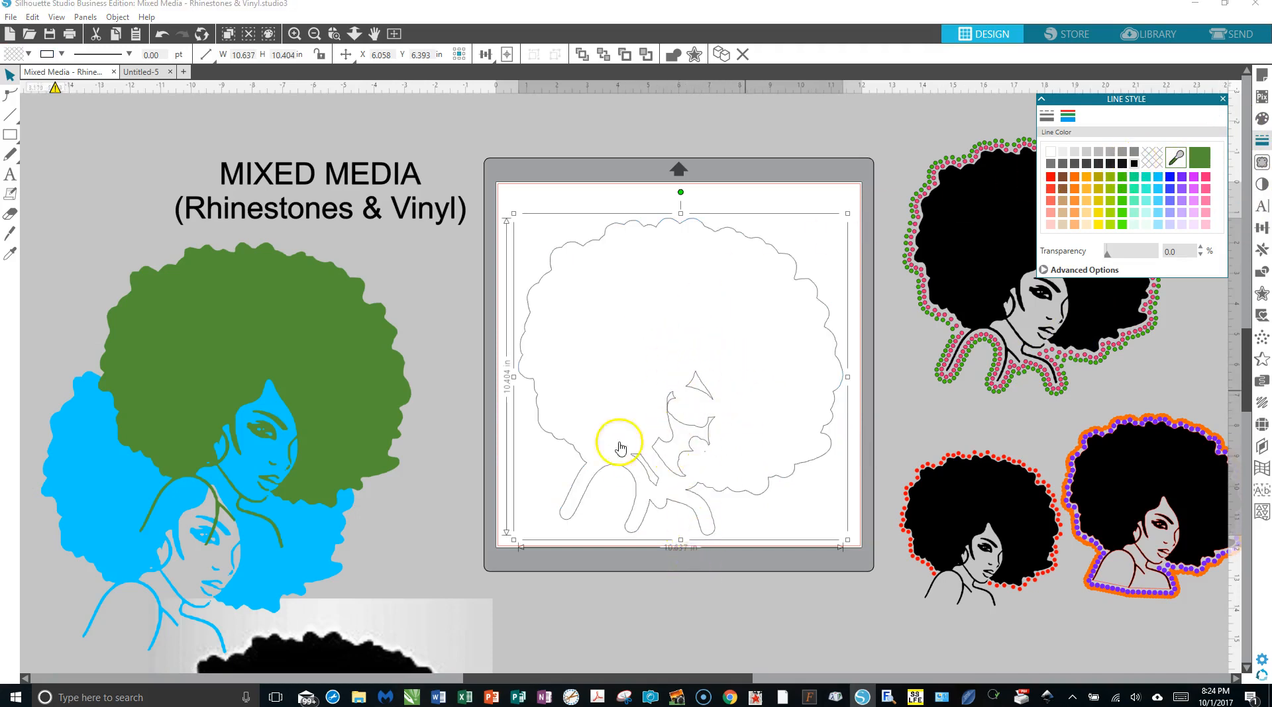
Step: Separate the offset outline into individual paths and delete the interior face and neck pieces, keeping only the outer outline
{"action": "left_click", "coordinate": [692, 439]}
{"action": "left_click", "coordinate": [752, 328]}
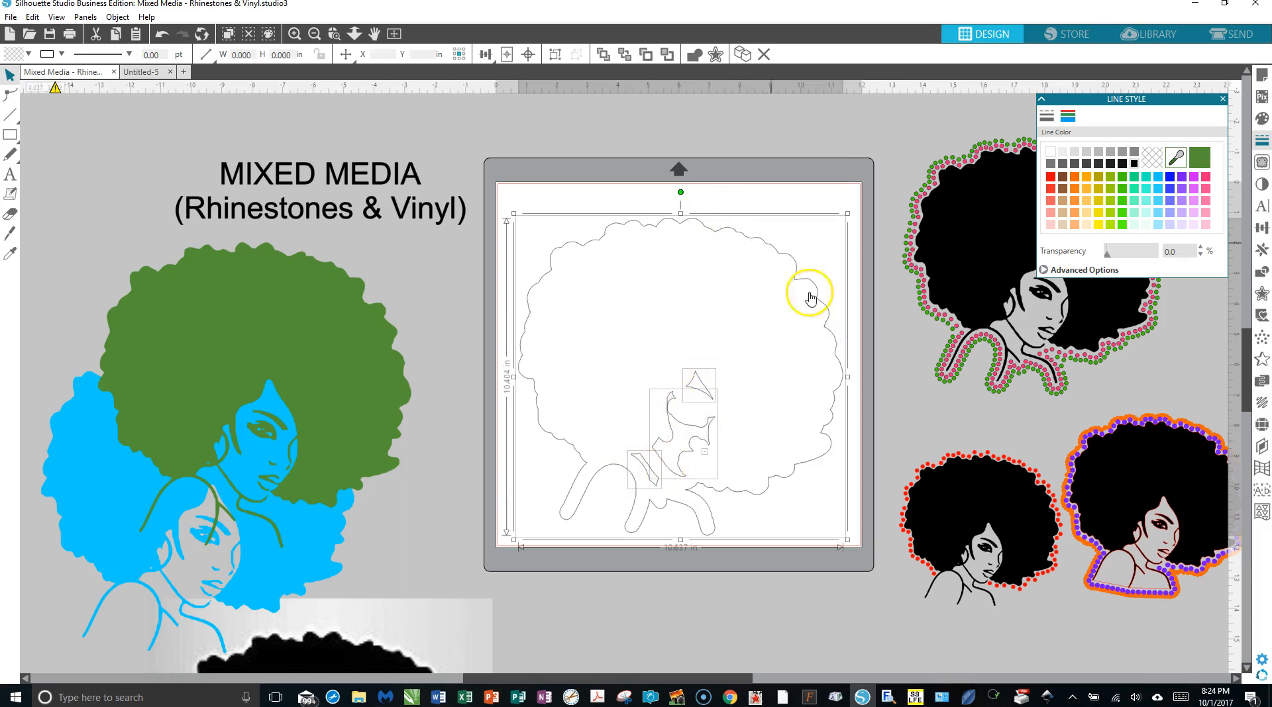
{"action": "left_click", "coordinate": [814, 462]}
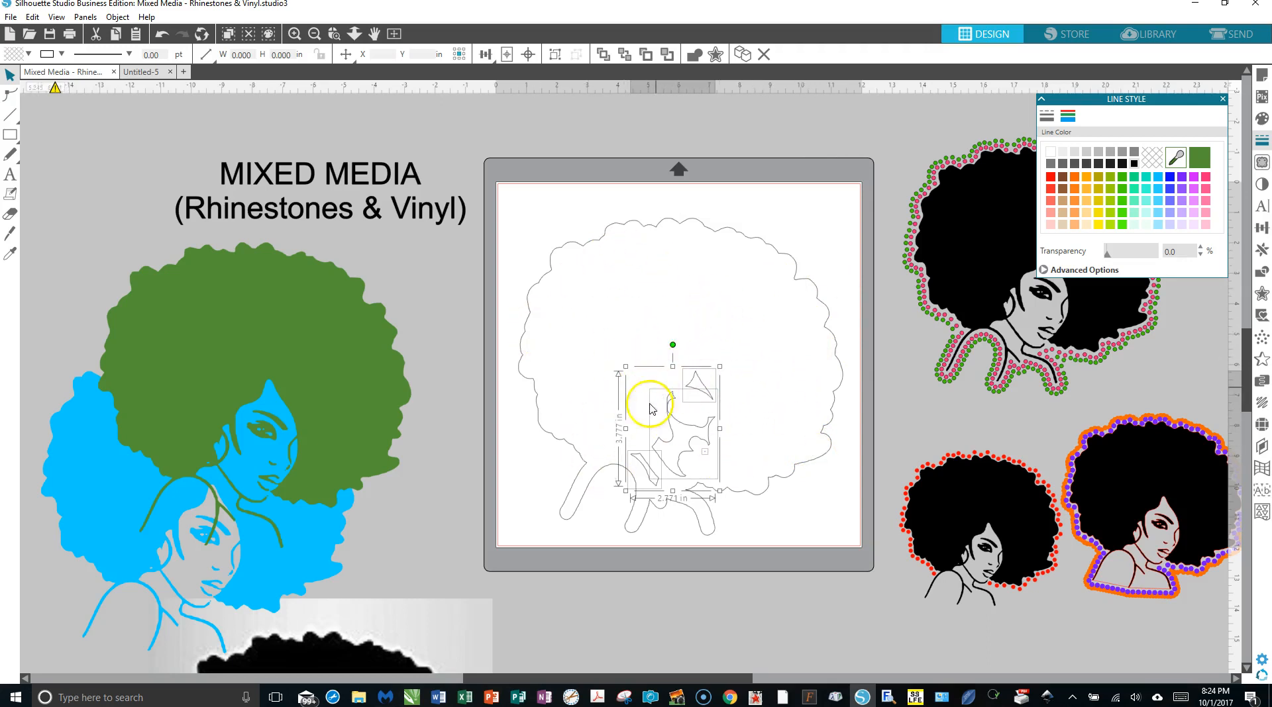
{"action": "key", "text": "Delete"}
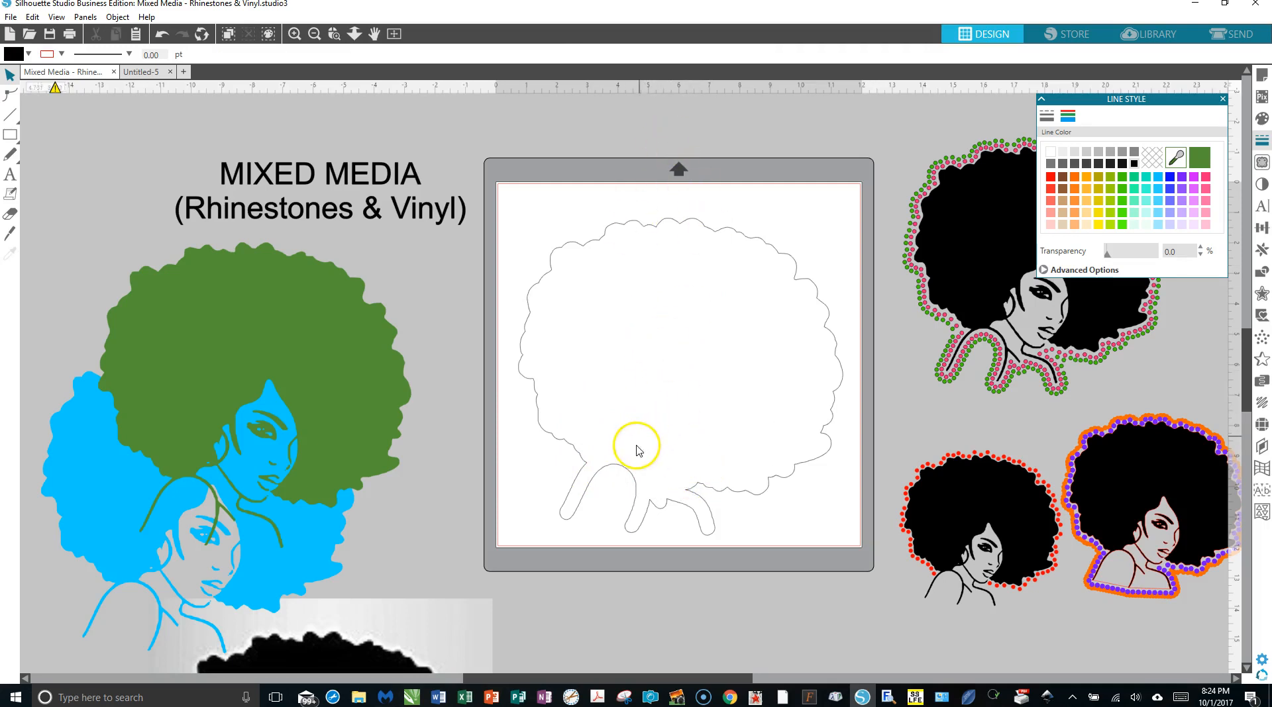
Step: Set the line color and fill of the outer offset outline on the page to bright pink
{"action": "left_click", "coordinate": [804, 468]}
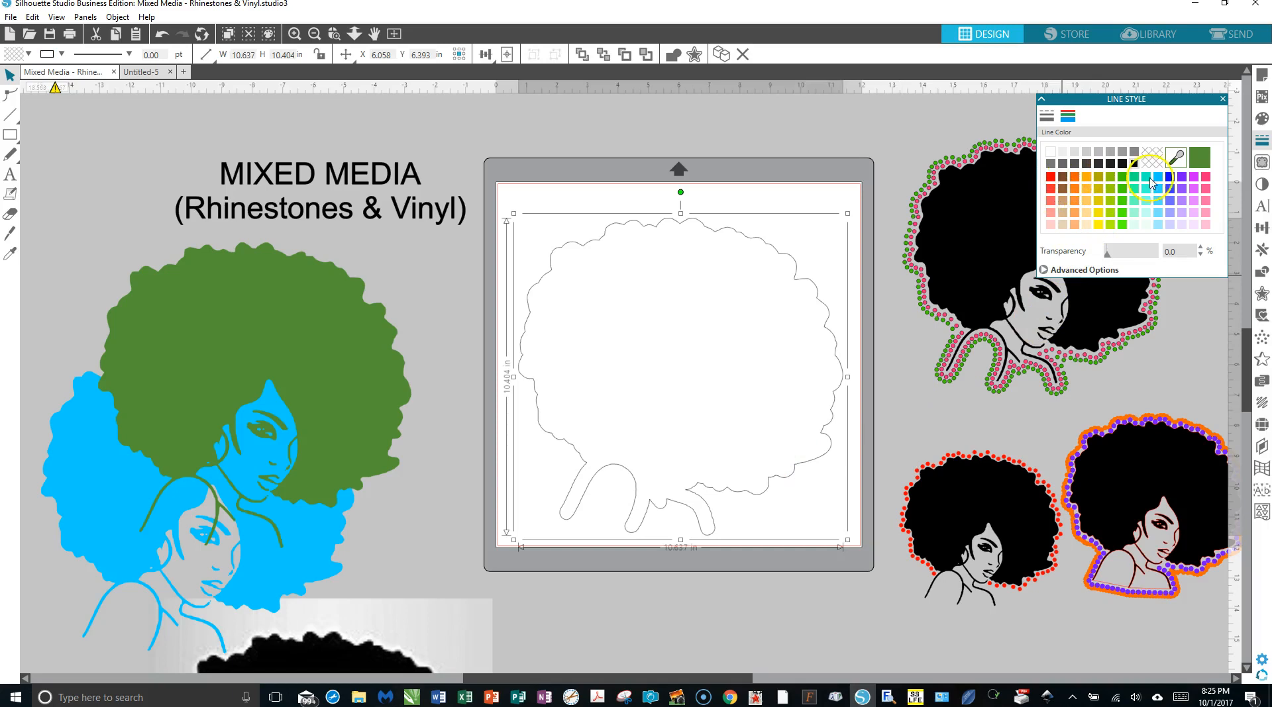
{"action": "left_click", "coordinate": [1204, 176]}
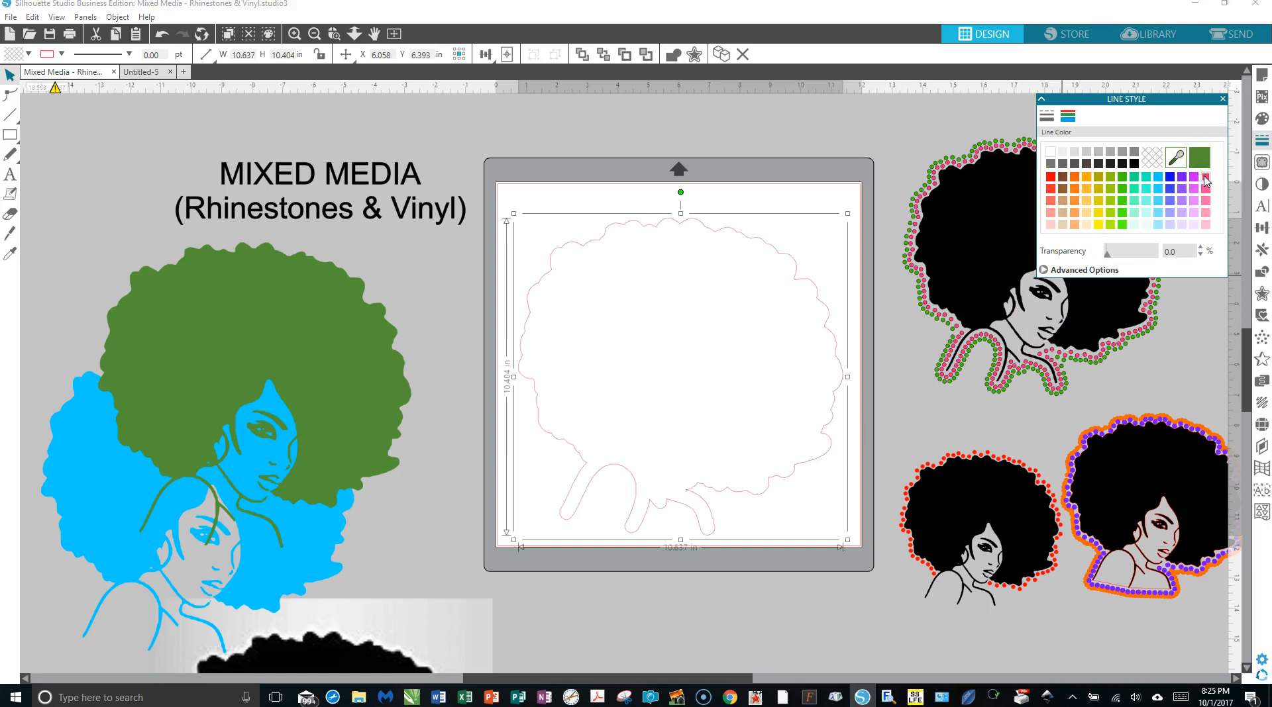
{"action": "left_click", "coordinate": [1262, 118]}
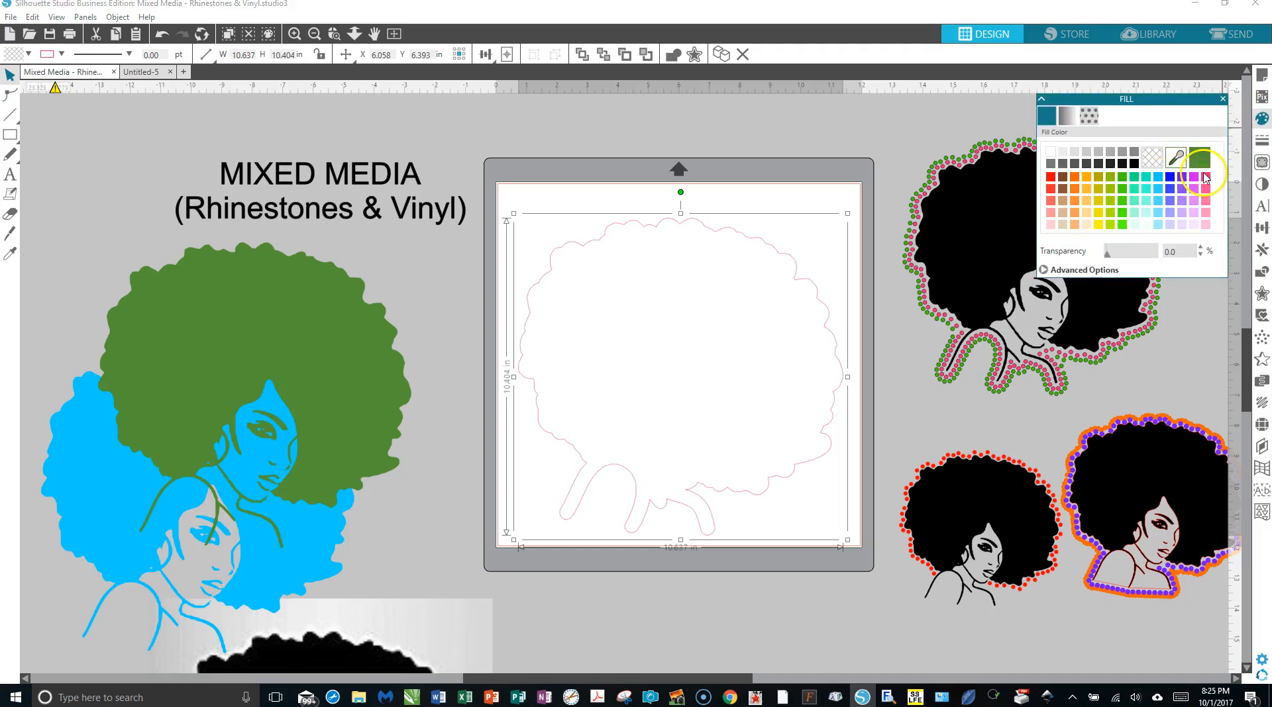
{"action": "left_click", "coordinate": [1205, 177]}
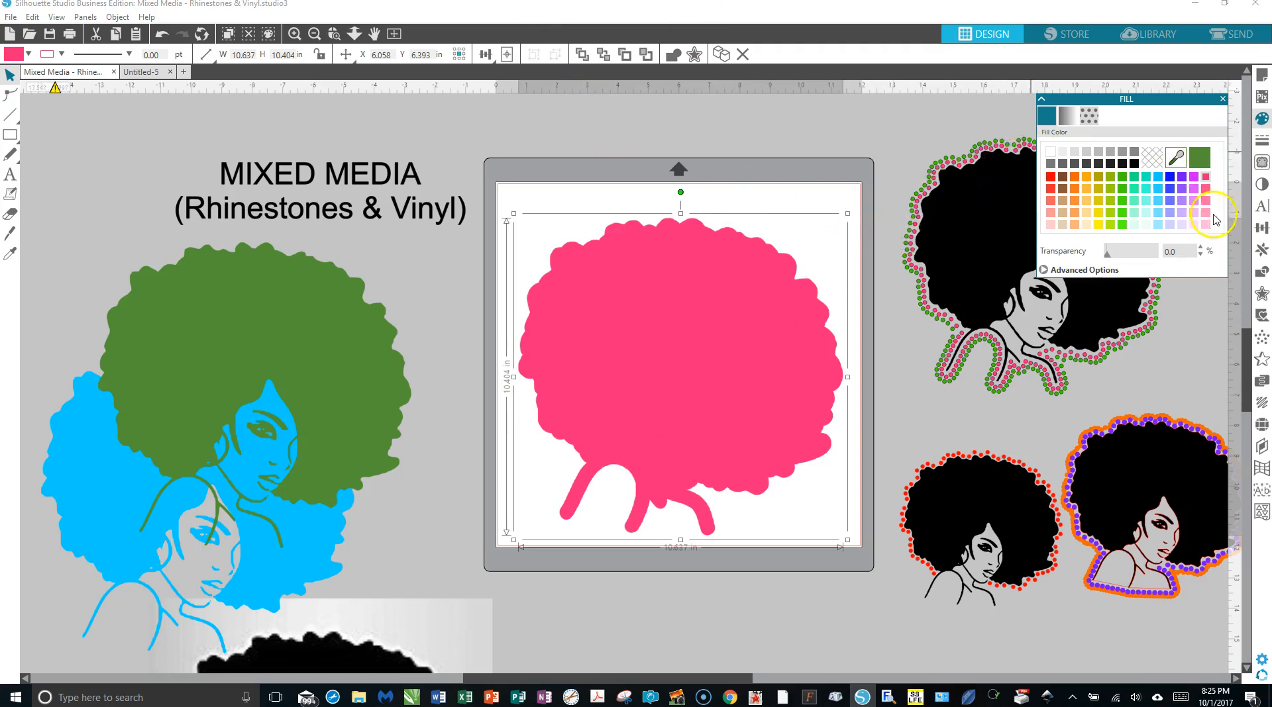
Step: Apply an outward offset of 0.190 in with rounded corners around the pink silhouette
{"action": "left_click", "coordinate": [1261, 294]}
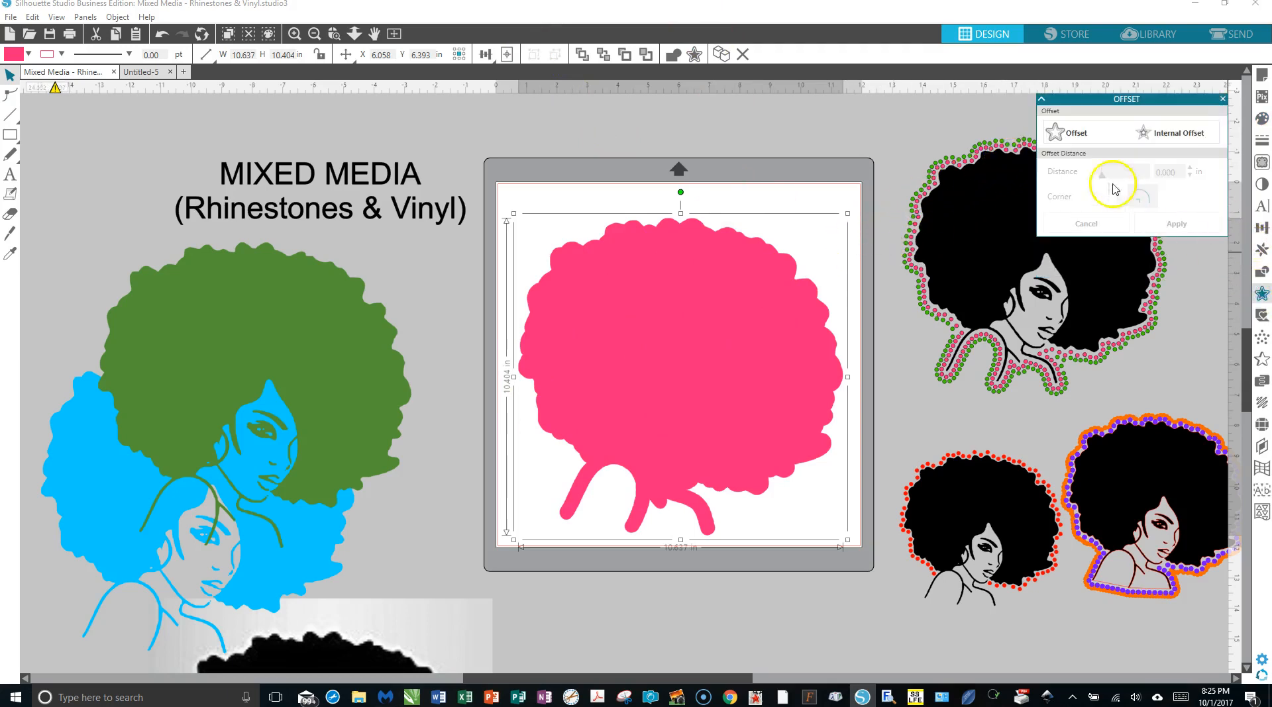
{"action": "left_click", "coordinate": [1064, 127]}
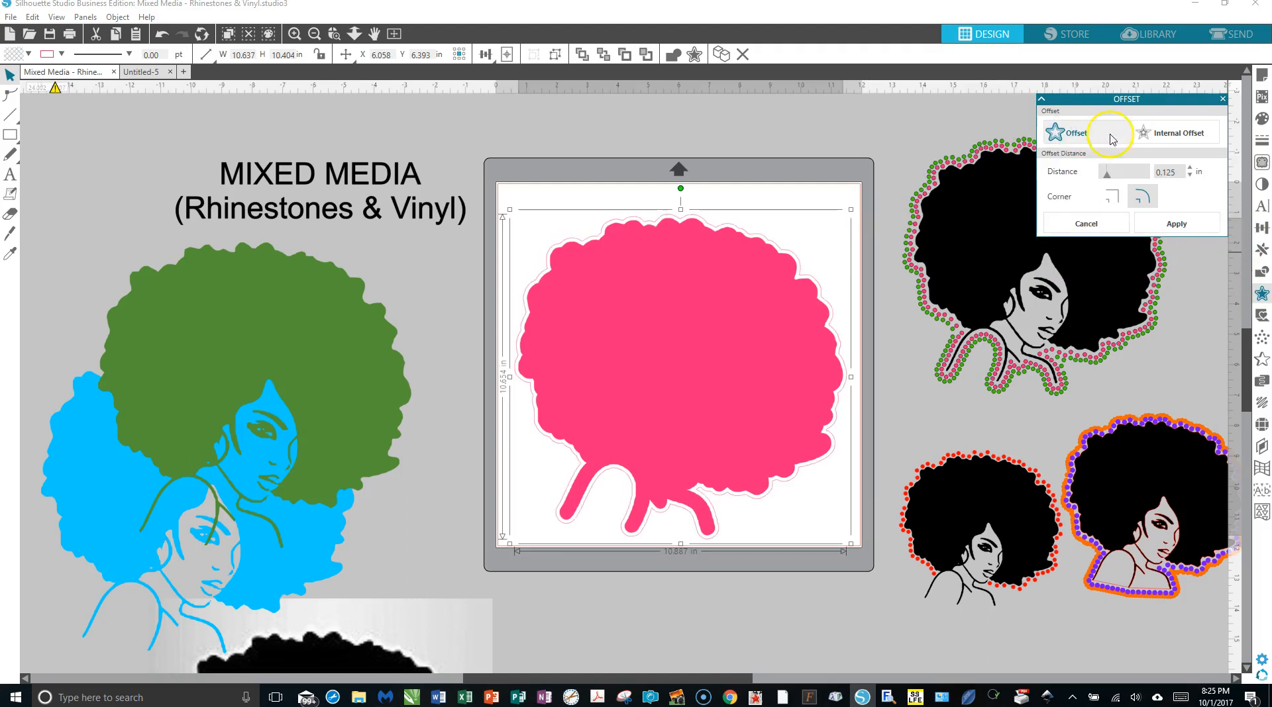
{"action": "left_click", "coordinate": [1191, 169]}
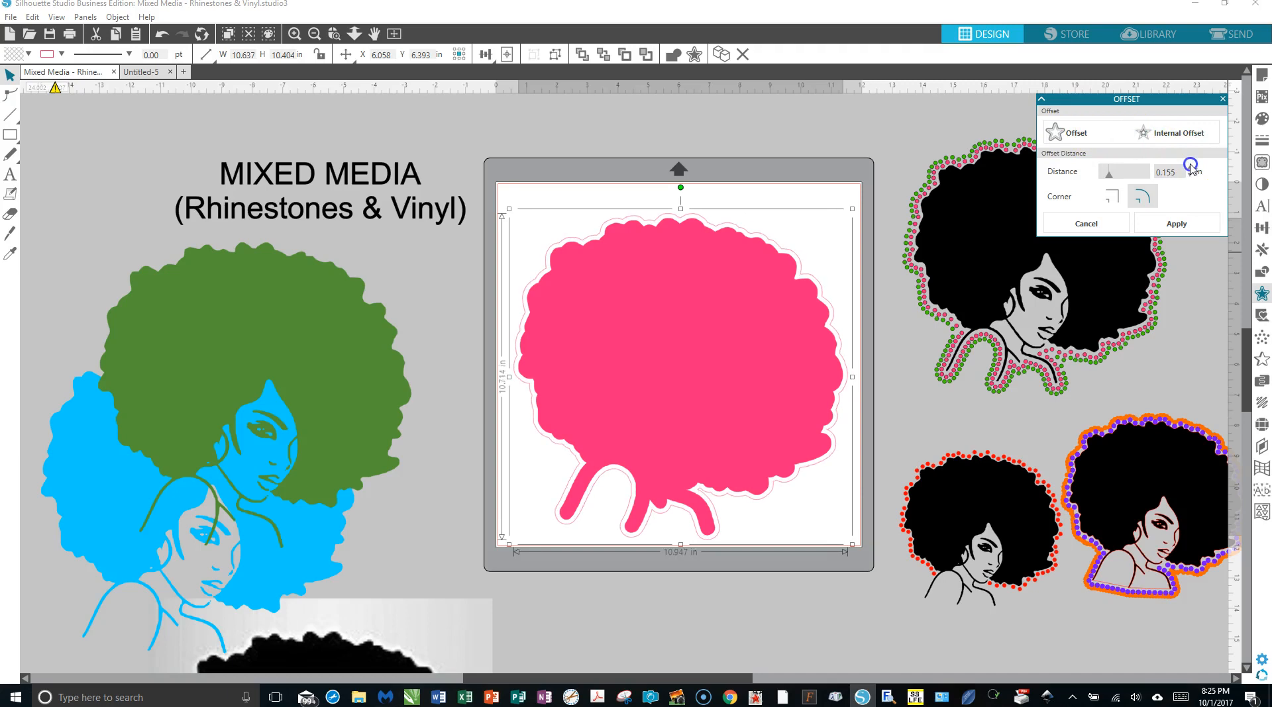
{"action": "left_click", "coordinate": [1190, 167]}
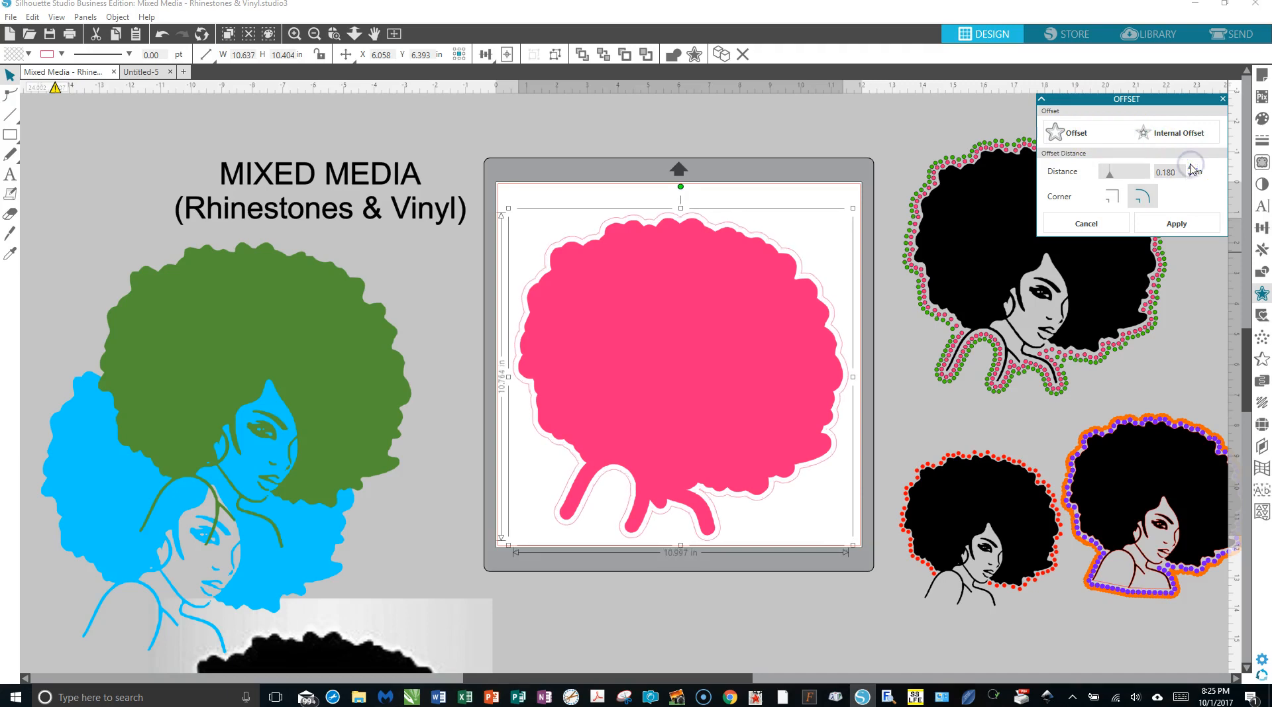
{"action": "left_click", "coordinate": [1190, 167]}
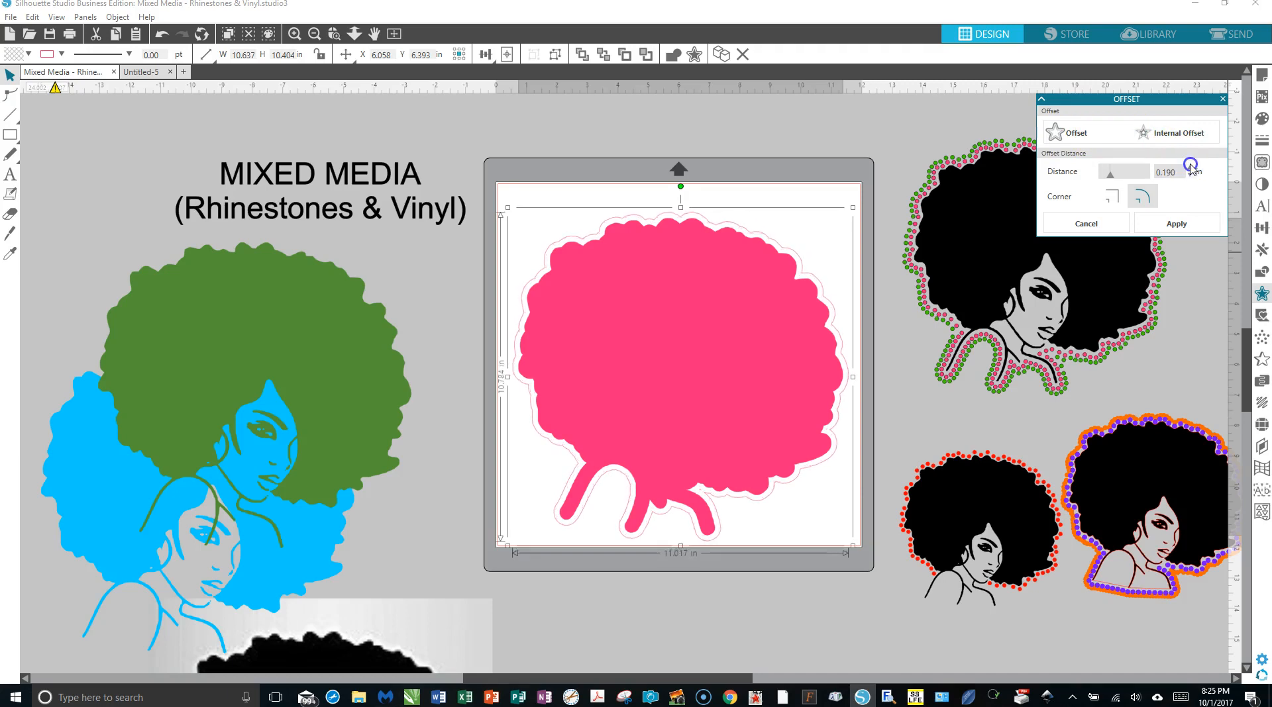
{"action": "left_click", "coordinate": [1185, 224]}
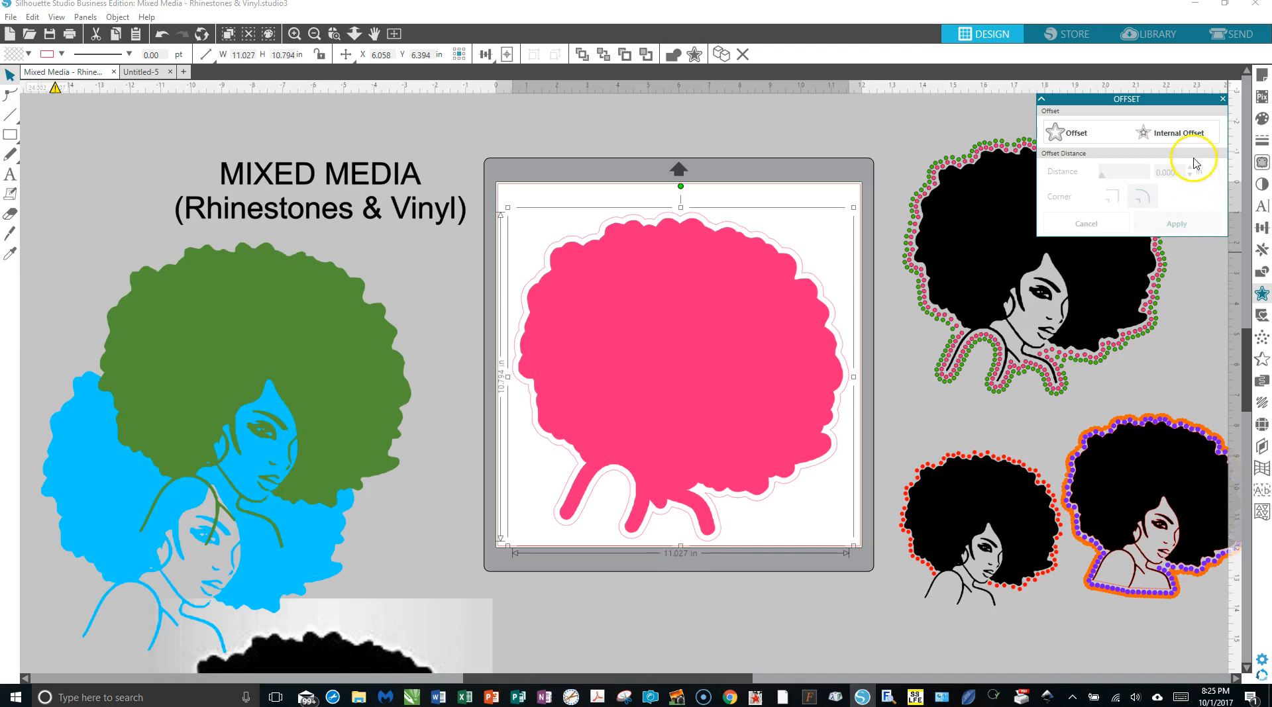
{"action": "left_click", "coordinate": [1223, 100]}
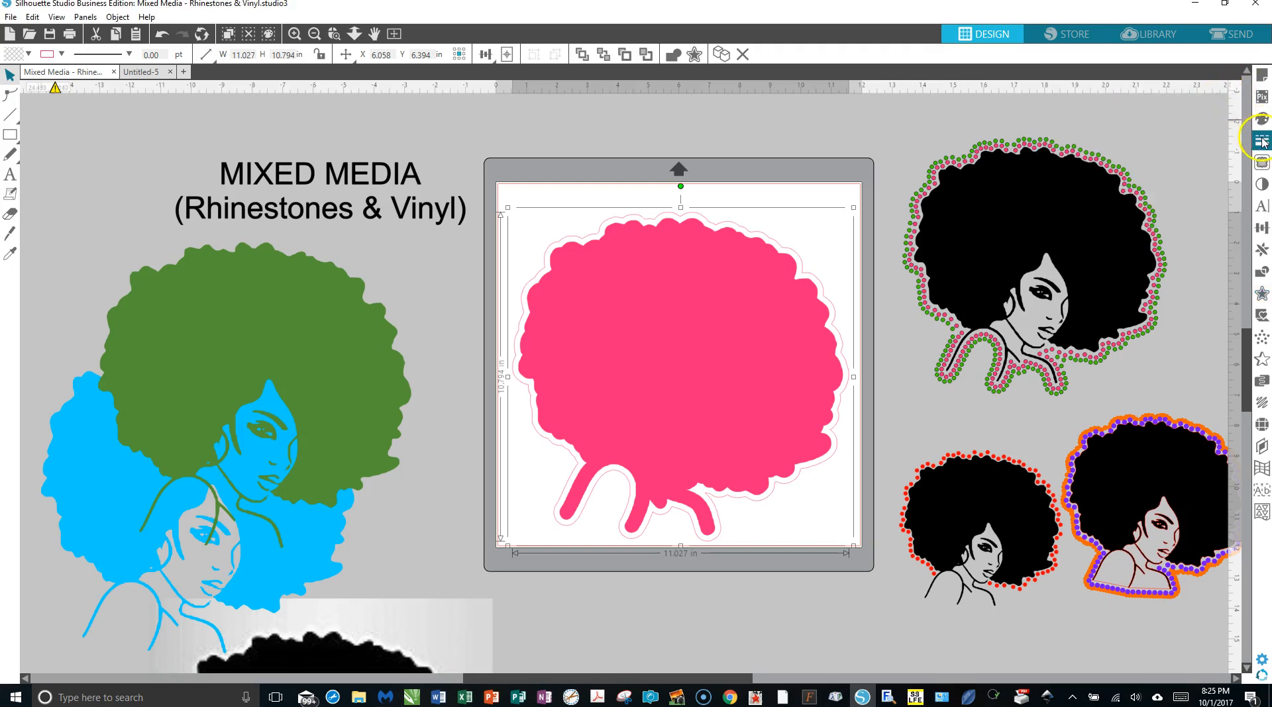
Step: Set the line color and fill of the new outer offset around the pink silhouette to the custom green
{"action": "left_click", "coordinate": [1262, 141]}
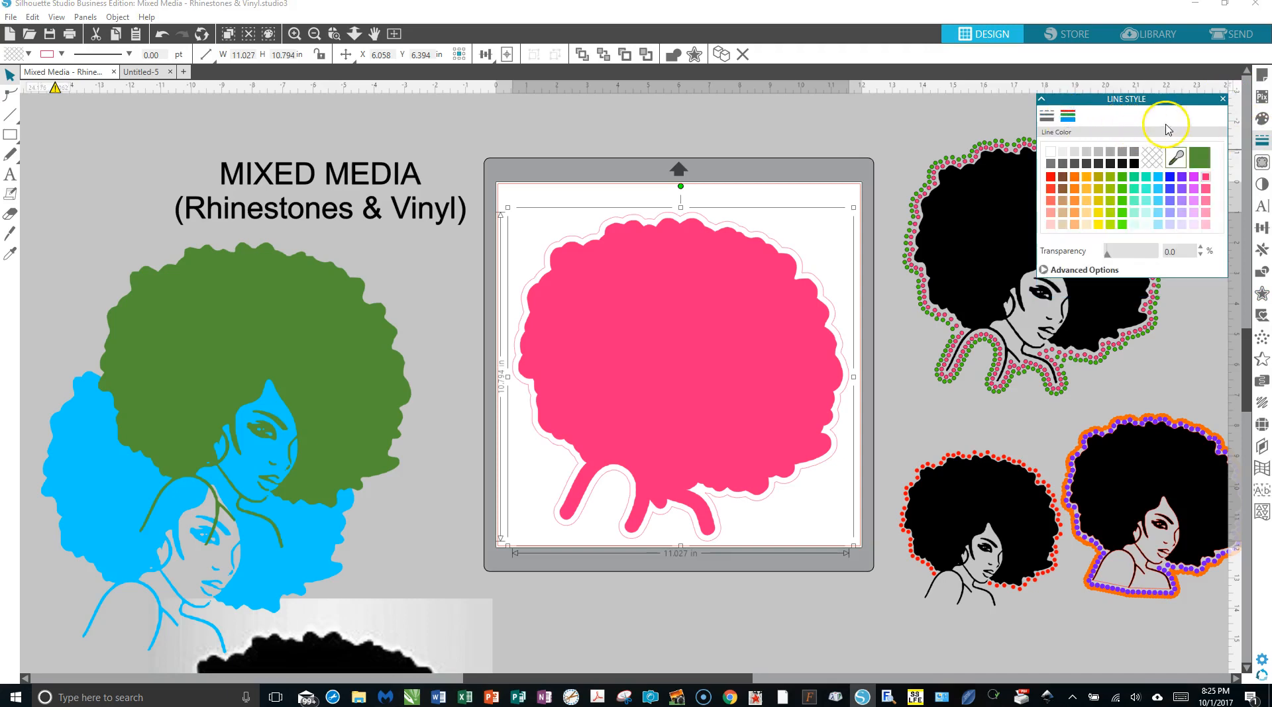
{"action": "left_click", "coordinate": [1223, 99]}
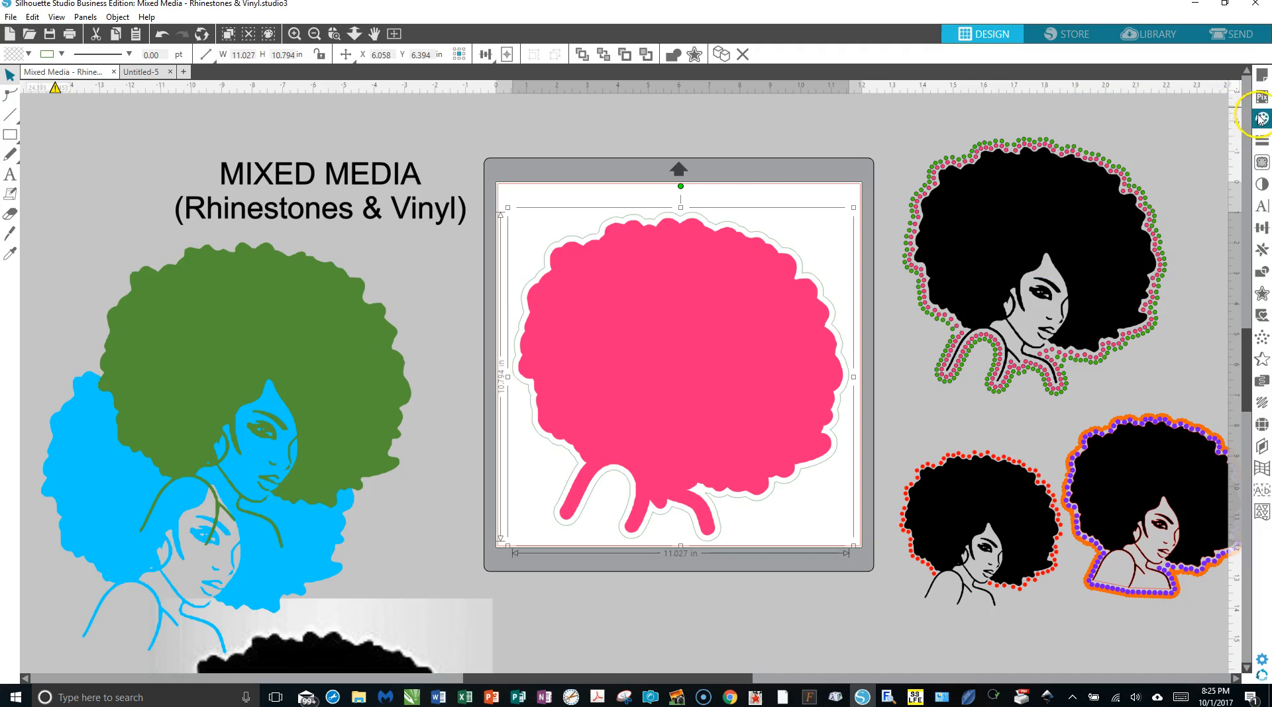
{"action": "left_click", "coordinate": [1260, 118]}
{"action": "left_click", "coordinate": [1197, 160]}
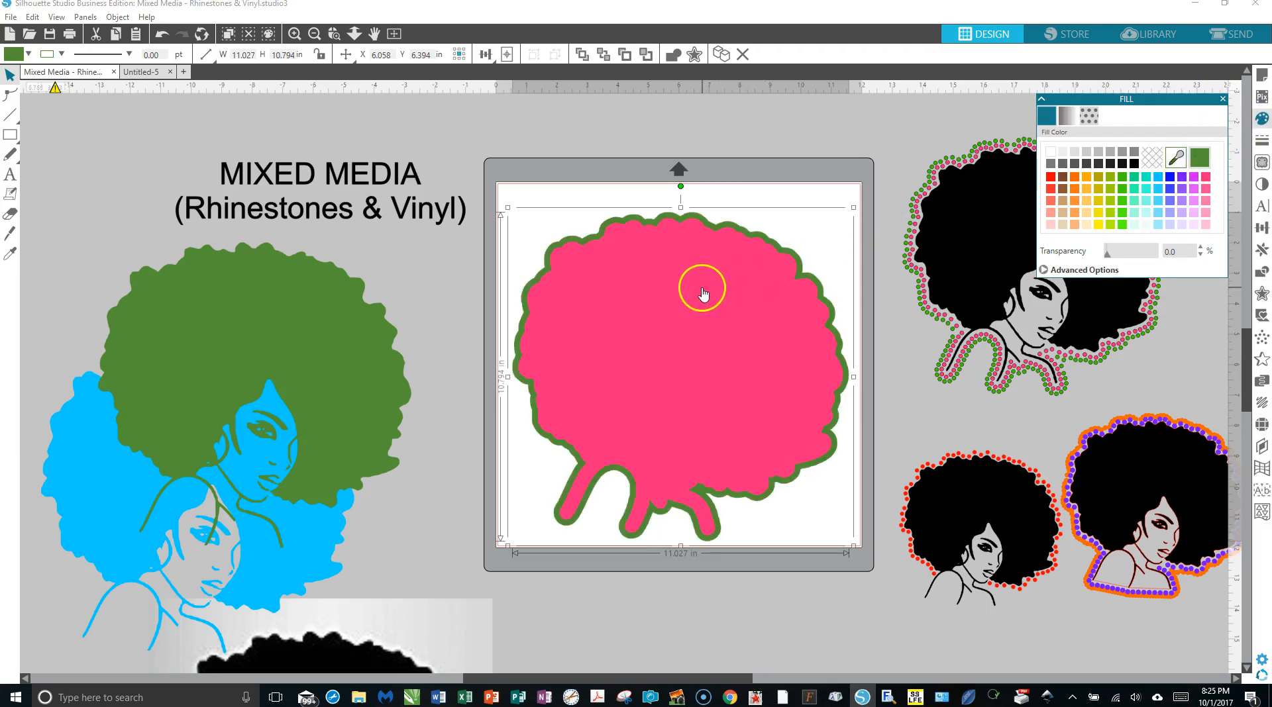
{"action": "left_click", "coordinate": [1222, 99]}
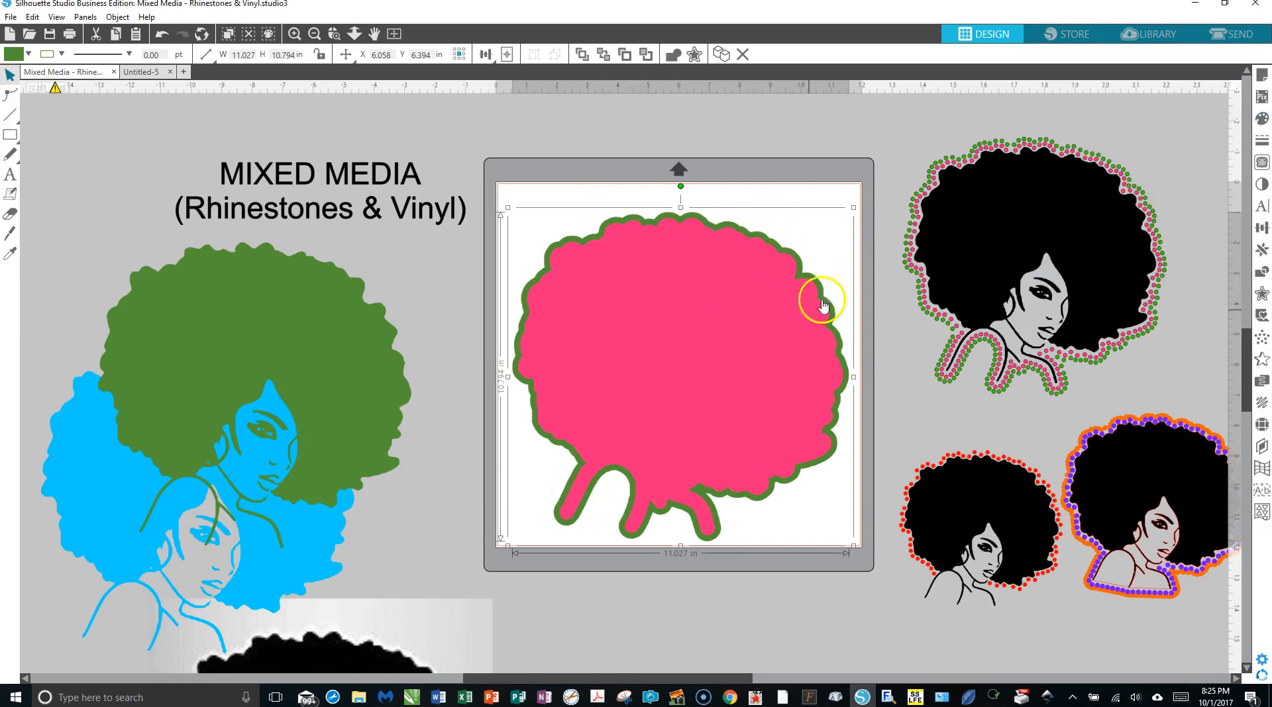
Step: Apply an edge rhinestone effect with 10ss stones to the outer green offset
{"action": "left_click", "coordinate": [1261, 427]}
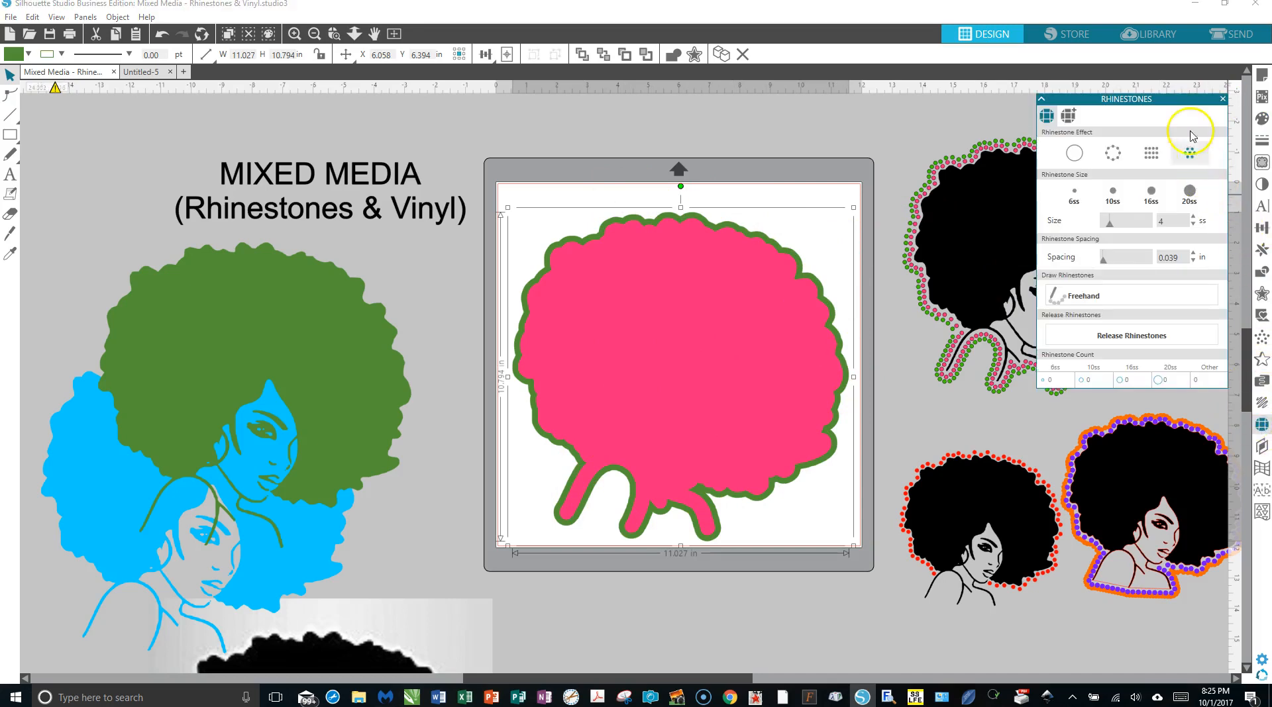
{"action": "left_click", "coordinate": [1113, 159]}
{"action": "left_click", "coordinate": [1101, 199]}
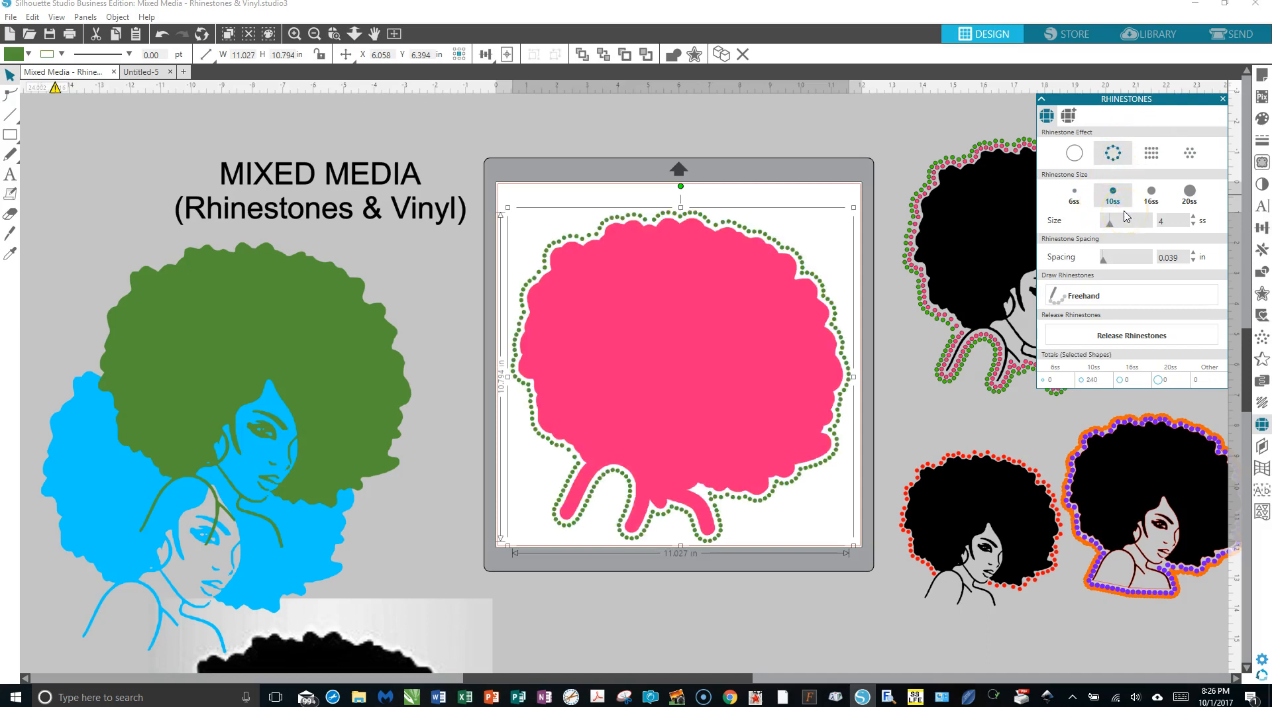
Step: Convert the pink silhouette to edge rhinestones in size 10ss
{"action": "left_click", "coordinate": [777, 315]}
{"action": "left_click", "coordinate": [1076, 197]}
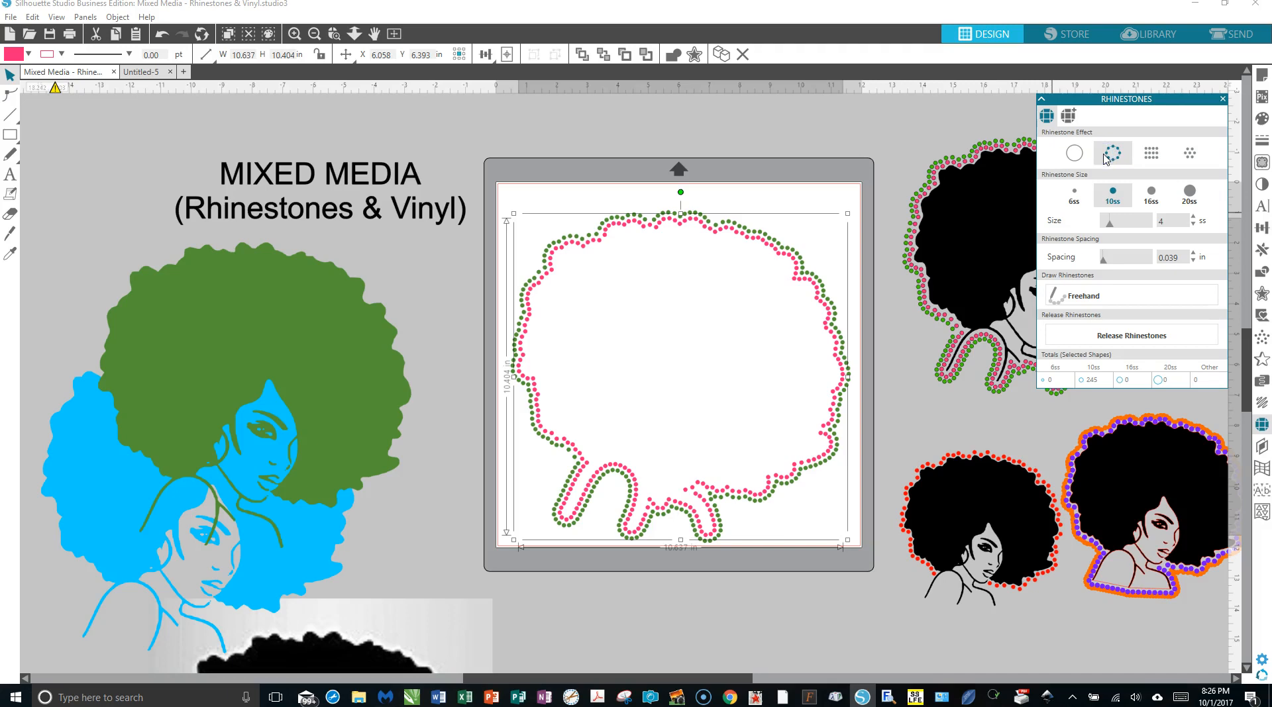
{"action": "left_click", "coordinate": [1222, 100]}
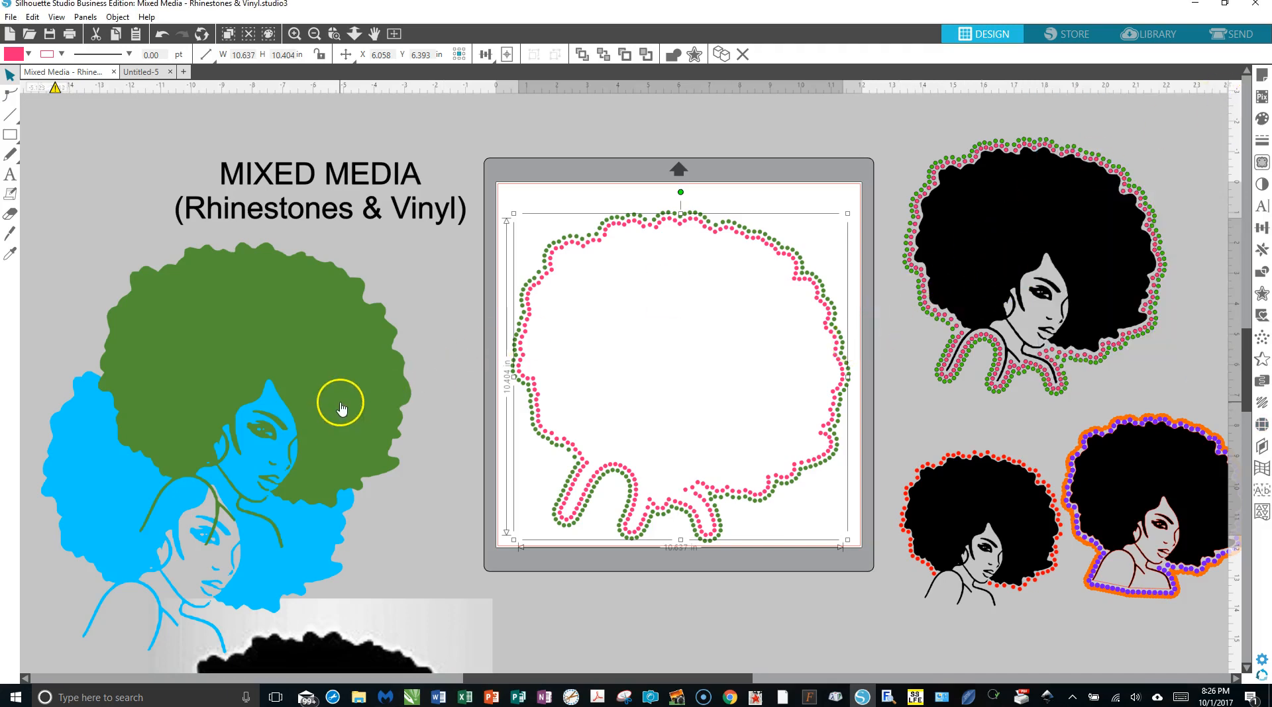
Step: Move the green vinyl design onto the page, and nudge it into place inside the double rhinestone outline
{"action": "left_click_drag", "start_coordinate": [341, 407], "coordinate": [768, 385]}
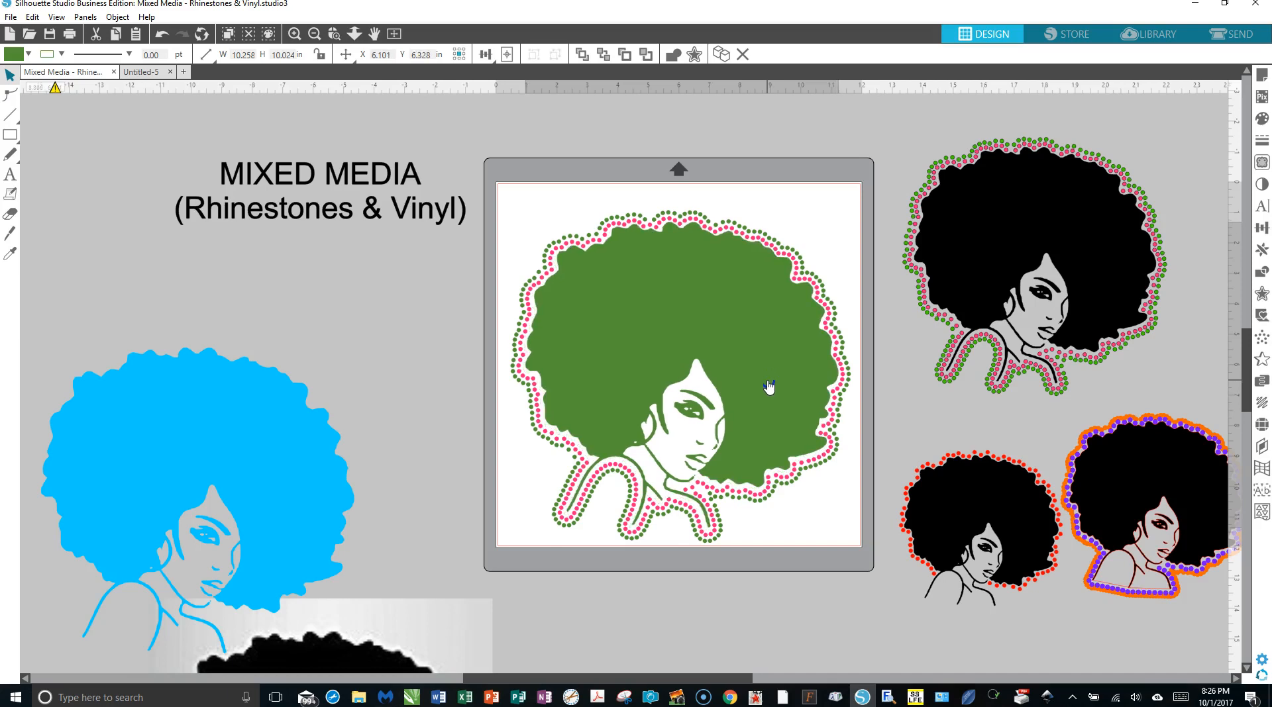
{"action": "left_click", "coordinate": [767, 383]}
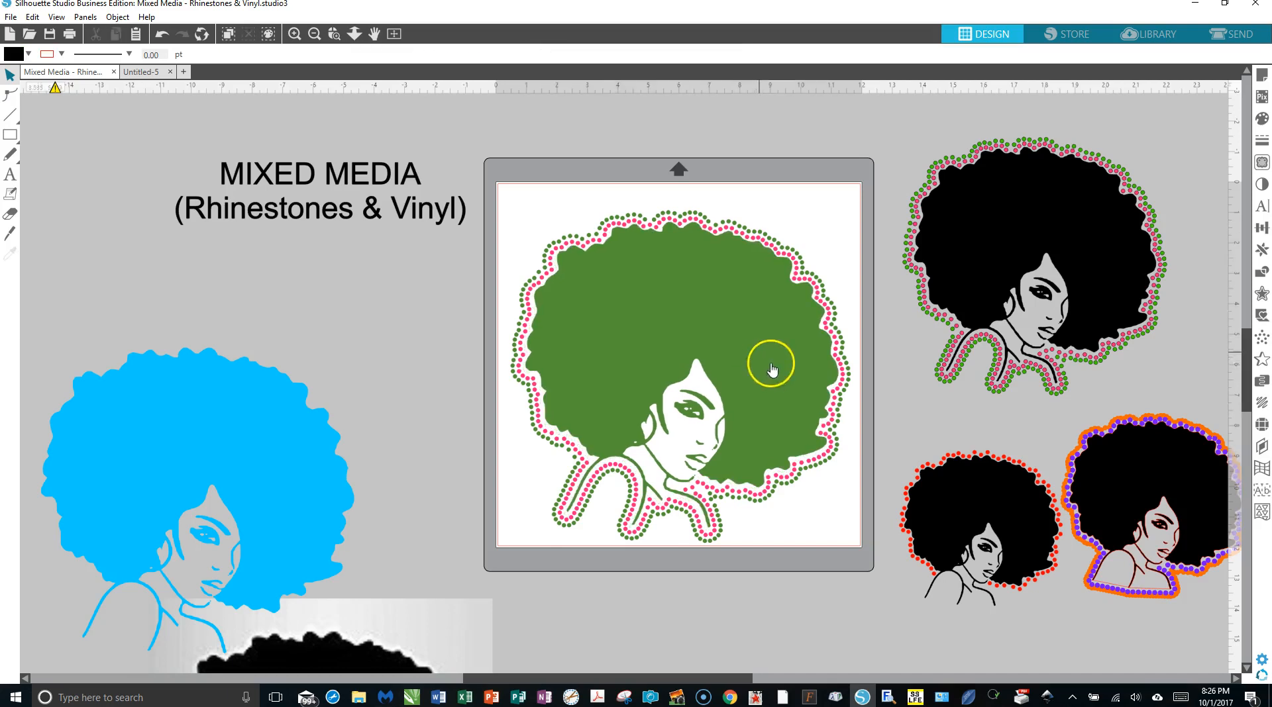
{"action": "scroll", "coordinate": [749, 364], "scroll_direction": "down", "scroll_amount": 1}
{"action": "left_click", "coordinate": [732, 354]}
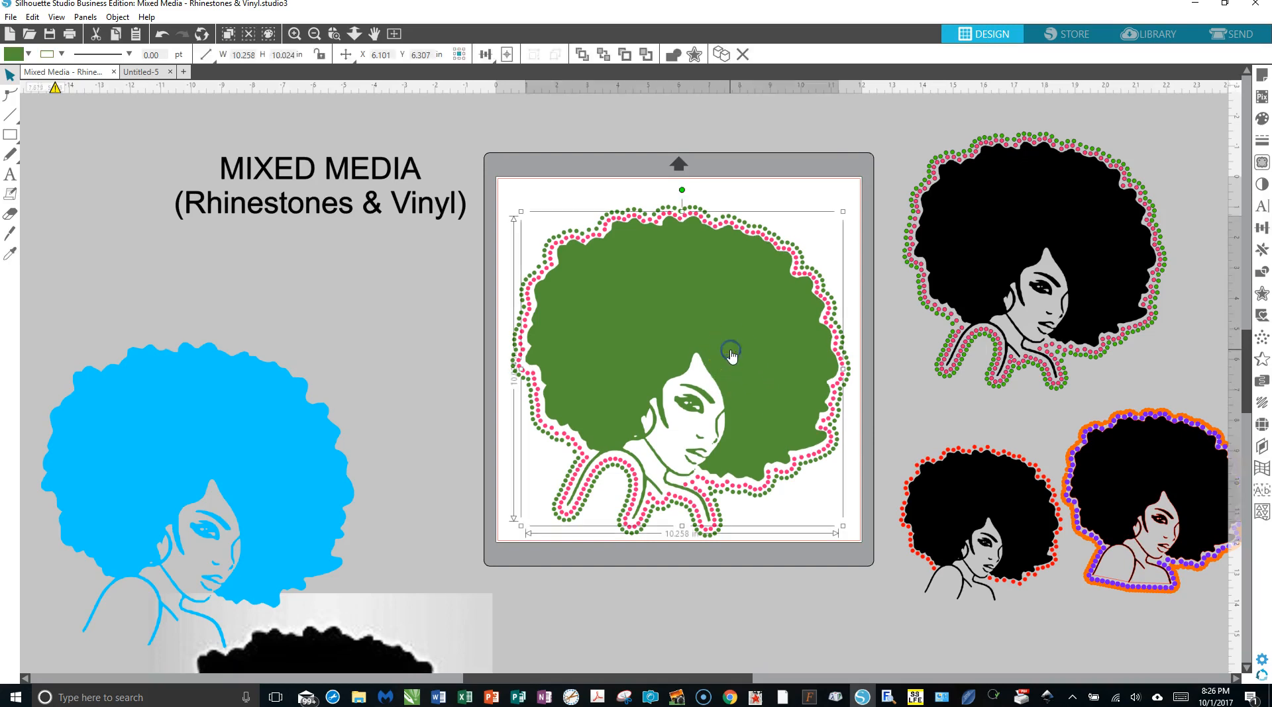
{"action": "key", "text": "Down"}
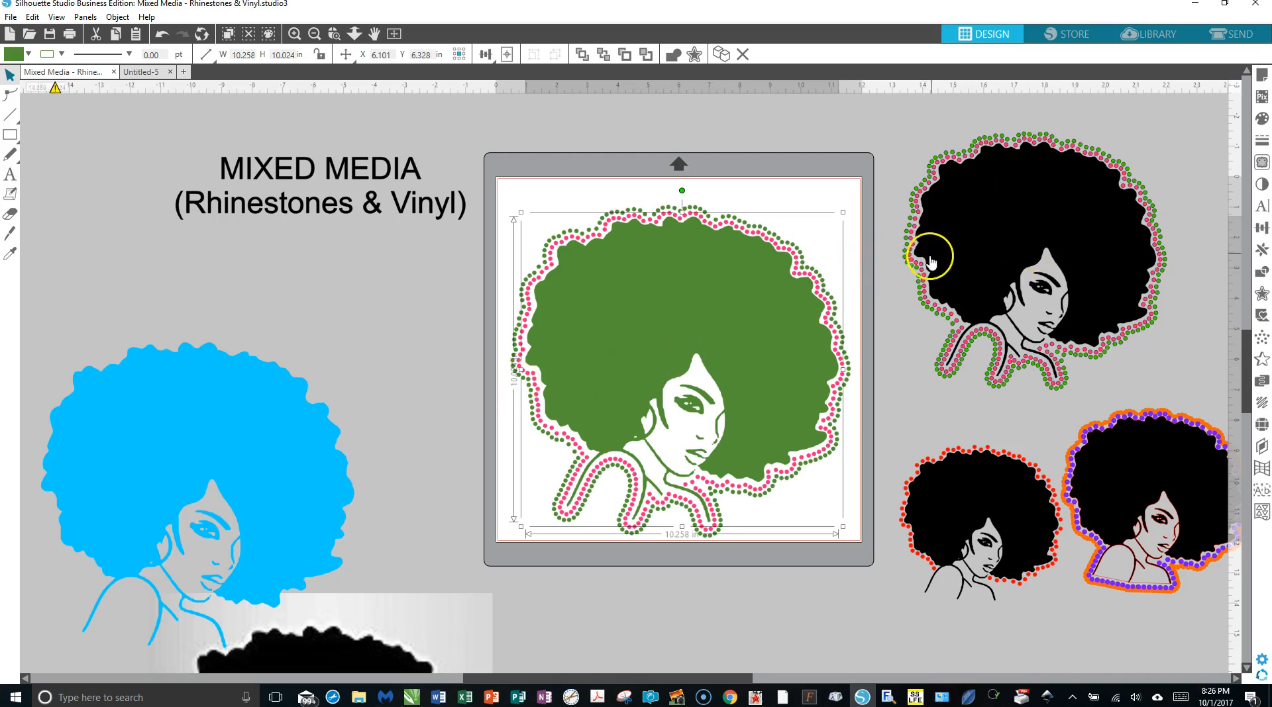
{"action": "left_click", "coordinate": [481, 161]}
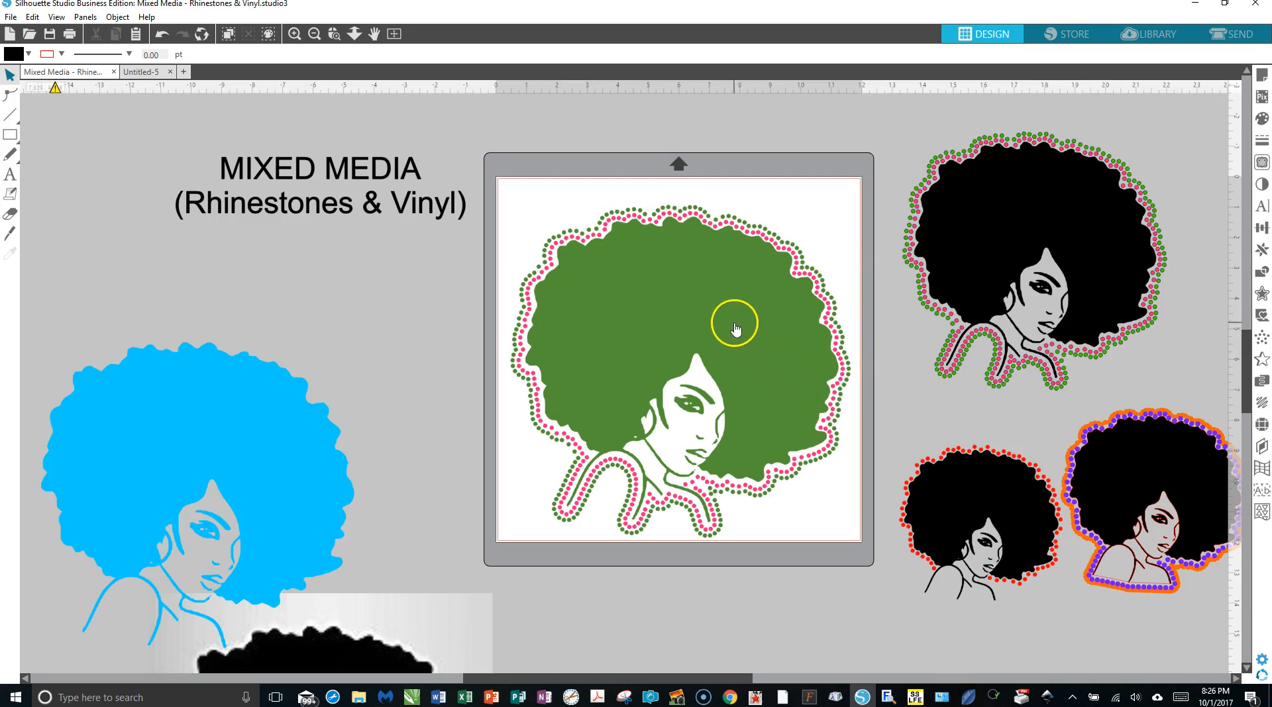
Step: Group the green vinyl design with its double rhinestone outline and move the group below the page
{"action": "left_click_drag", "start_coordinate": [474, 153], "coordinate": [834, 526]}
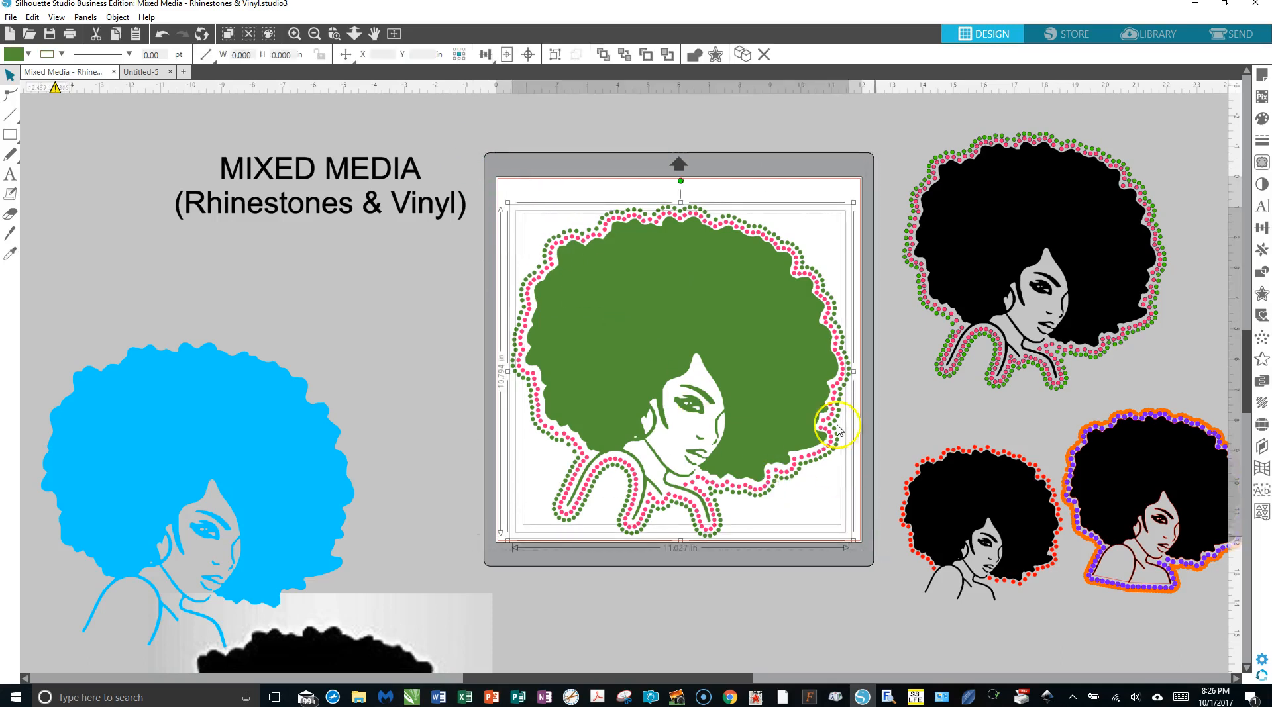
{"action": "right_click", "coordinate": [802, 321]}
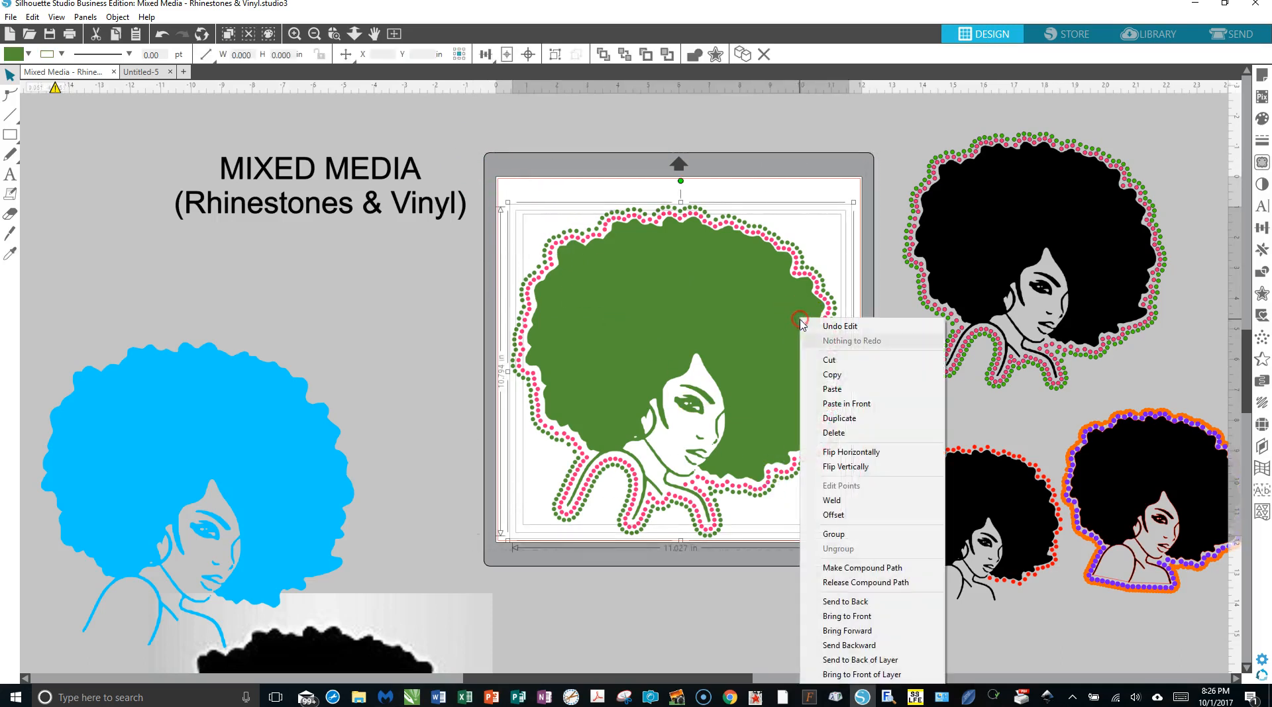
{"action": "left_click", "coordinate": [825, 536]}
{"action": "left_click_drag", "start_coordinate": [782, 396], "coordinate": [833, 640]}
{"action": "left_click_drag", "start_coordinate": [773, 483], "coordinate": [788, 632]}
{"action": "mouse_move", "coordinate": [1081, 211]}
{"action": "left_mouse_down"}
{"action": "mouse_move", "coordinate": [812, 375]}
{"action": "mouse_move", "coordinate": [1016, 233]}
{"action": "mouse_move", "coordinate": [1084, 213]}
{"action": "left_mouse_up"}
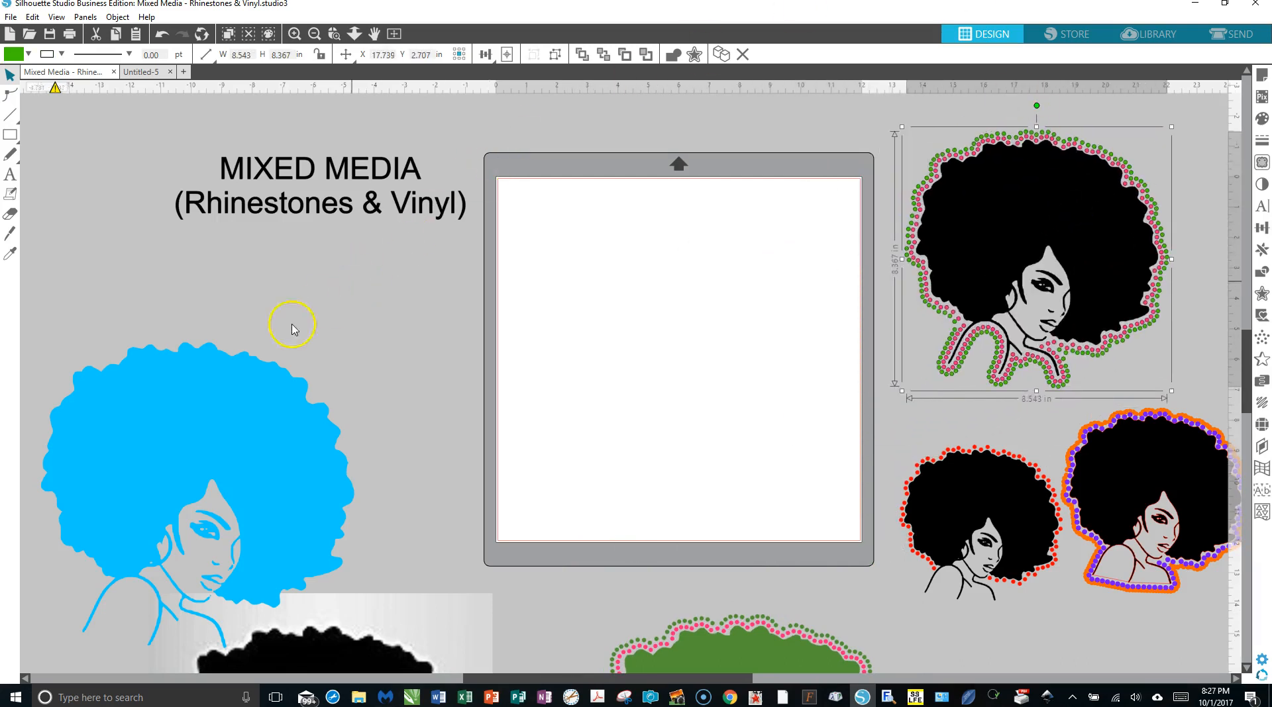
Step: Move the blue silhouette onto the page and duplicate it
{"action": "left_click_drag", "start_coordinate": [292, 409], "coordinate": [741, 284]}
{"action": "left_click", "coordinate": [713, 304]}
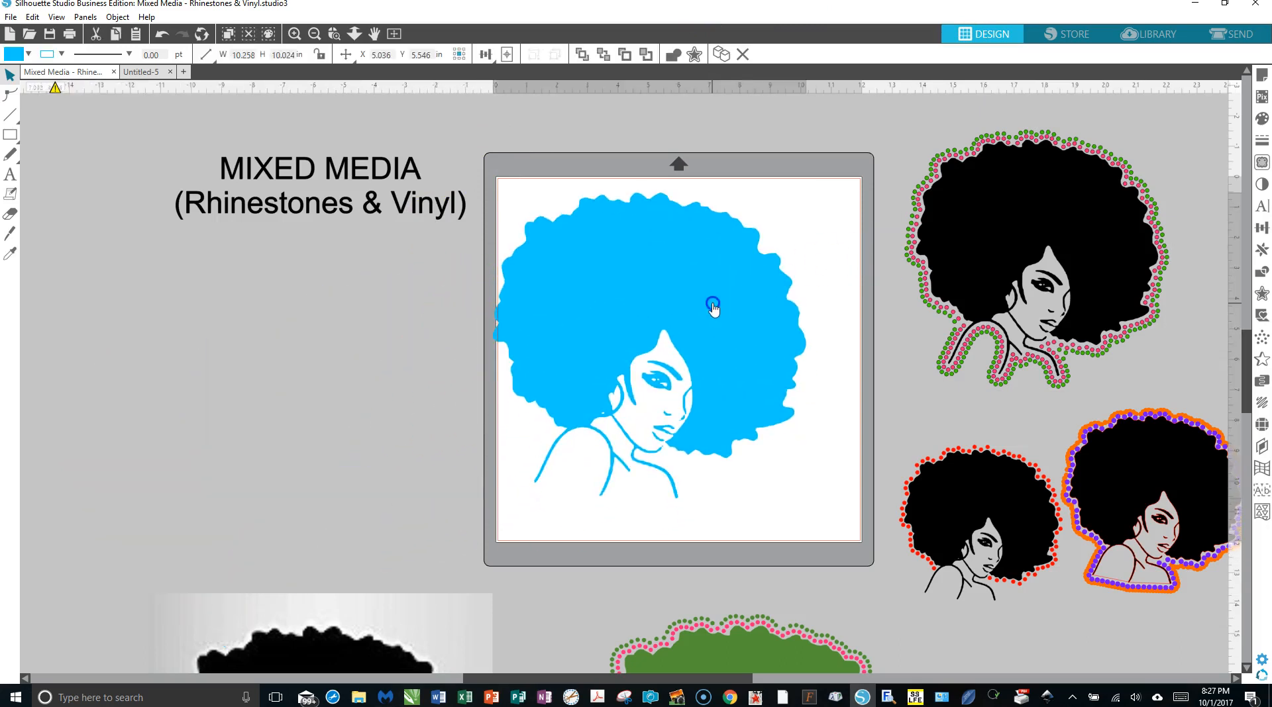
{"action": "right_click", "coordinate": [713, 304]}
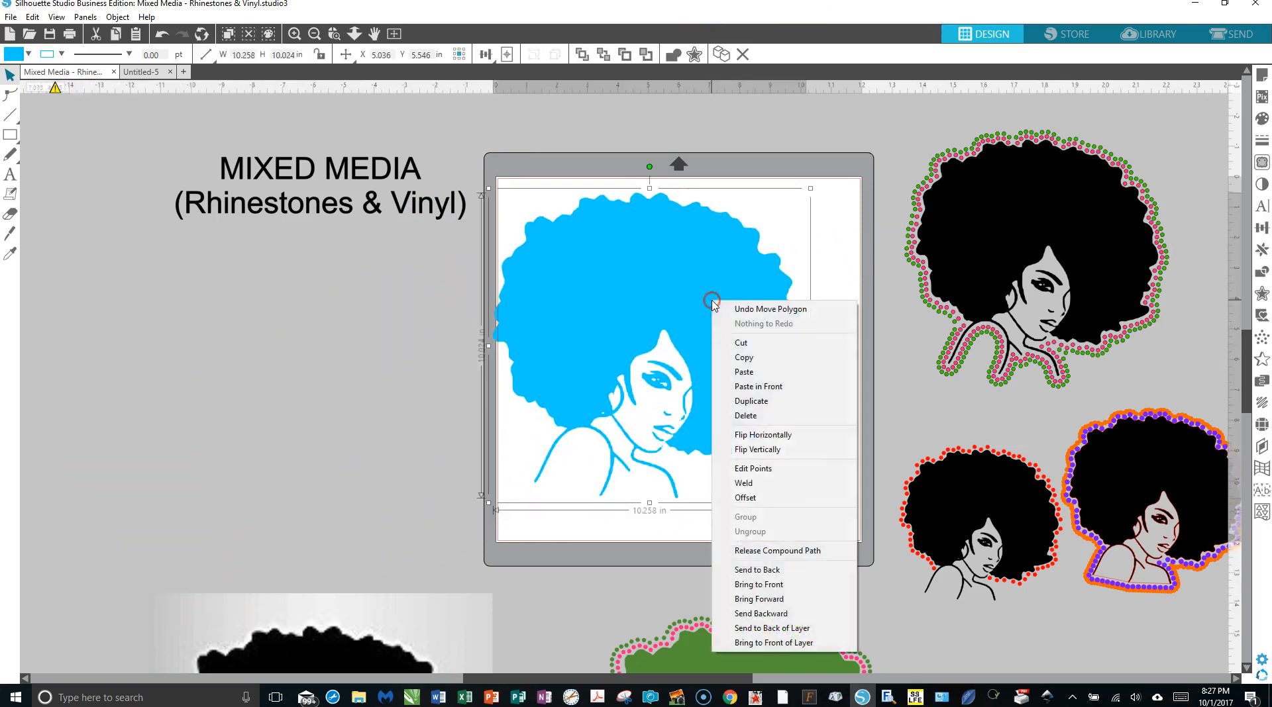
{"action": "left_click", "coordinate": [743, 401]}
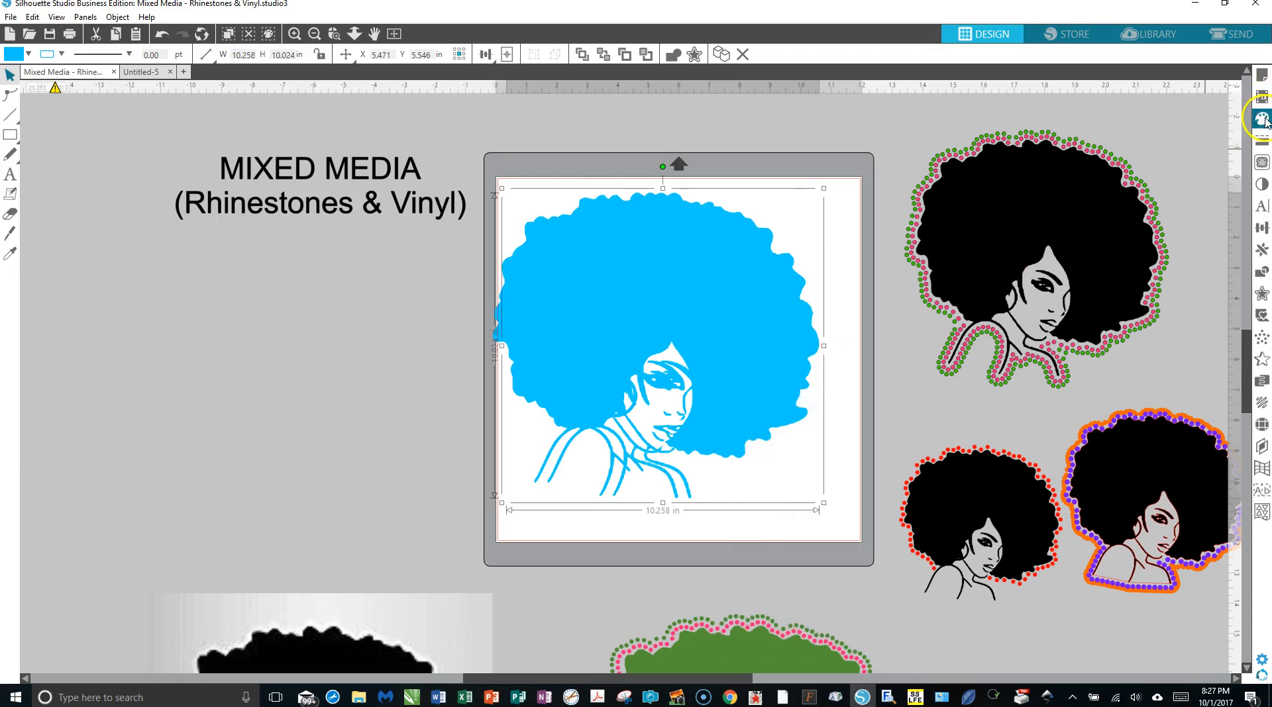
Step: Fill the duplicate silhouette with purple, and separate the two by placing the purple one beside the page and the blue one within it
{"action": "left_click", "coordinate": [1263, 118]}
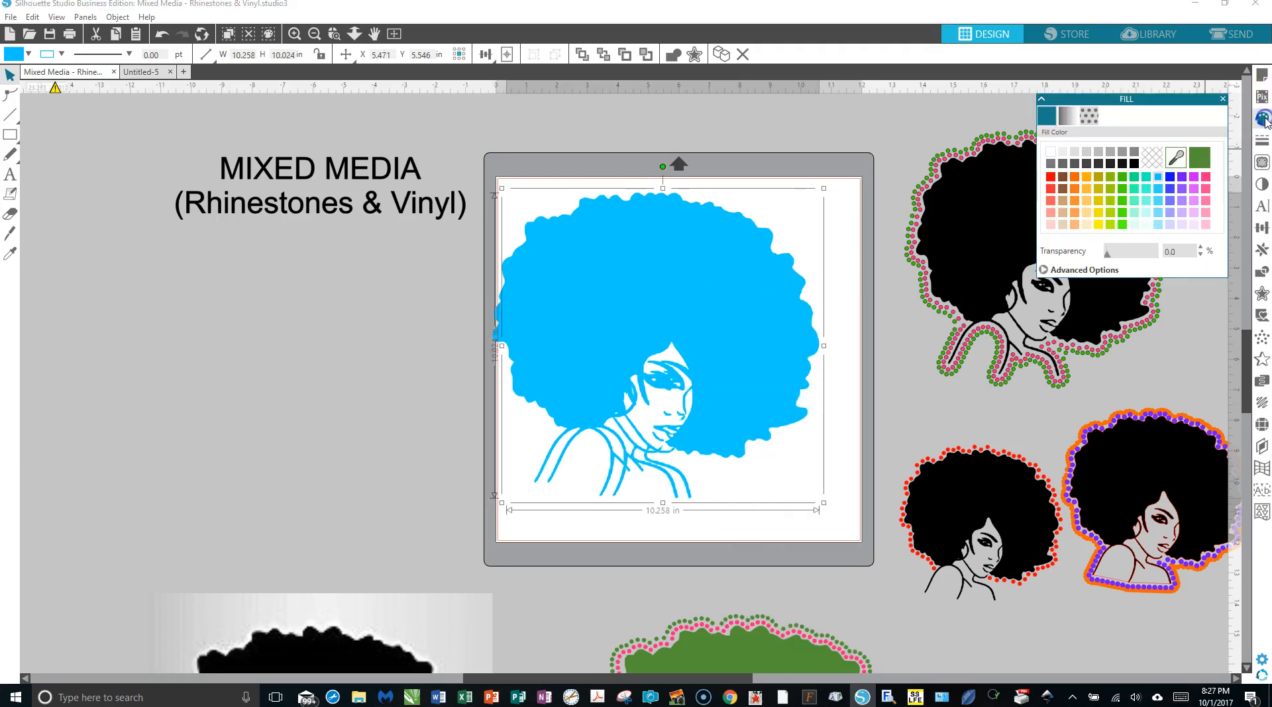
{"action": "left_click", "coordinate": [1181, 177]}
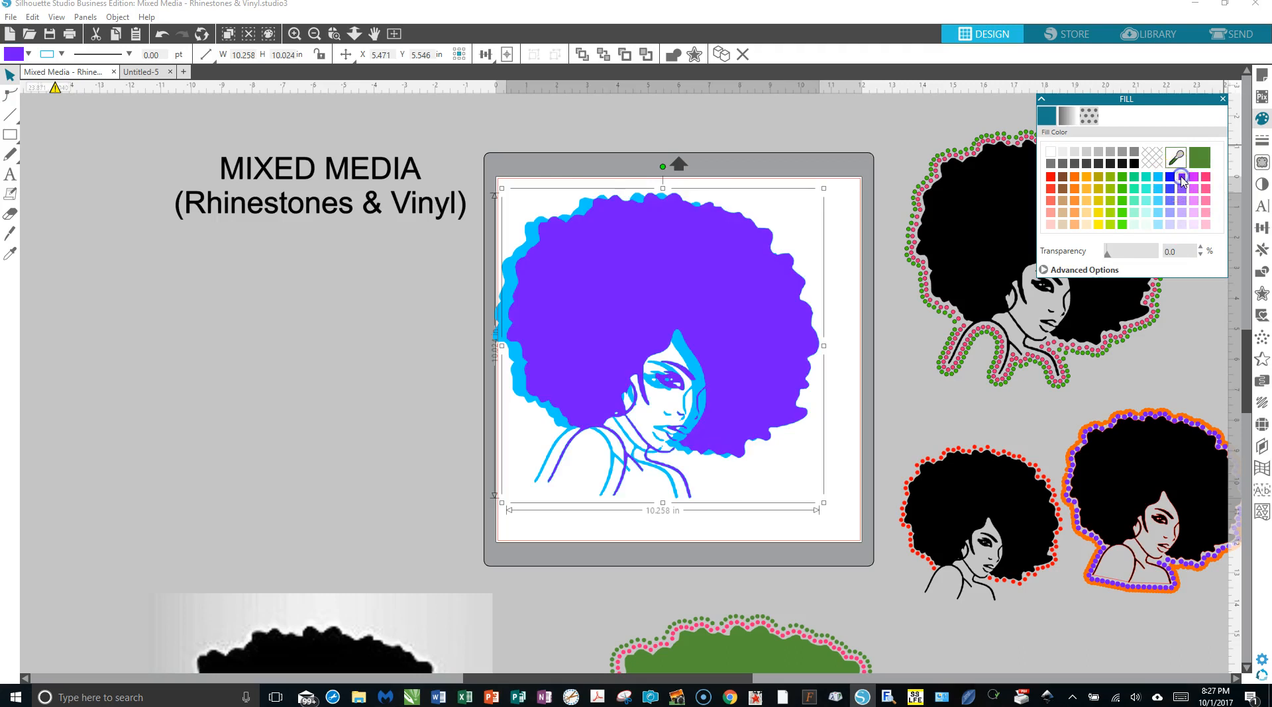
{"action": "left_click_drag", "start_coordinate": [764, 337], "coordinate": [329, 378]}
{"action": "left_click_drag", "start_coordinate": [647, 358], "coordinate": [686, 377]}
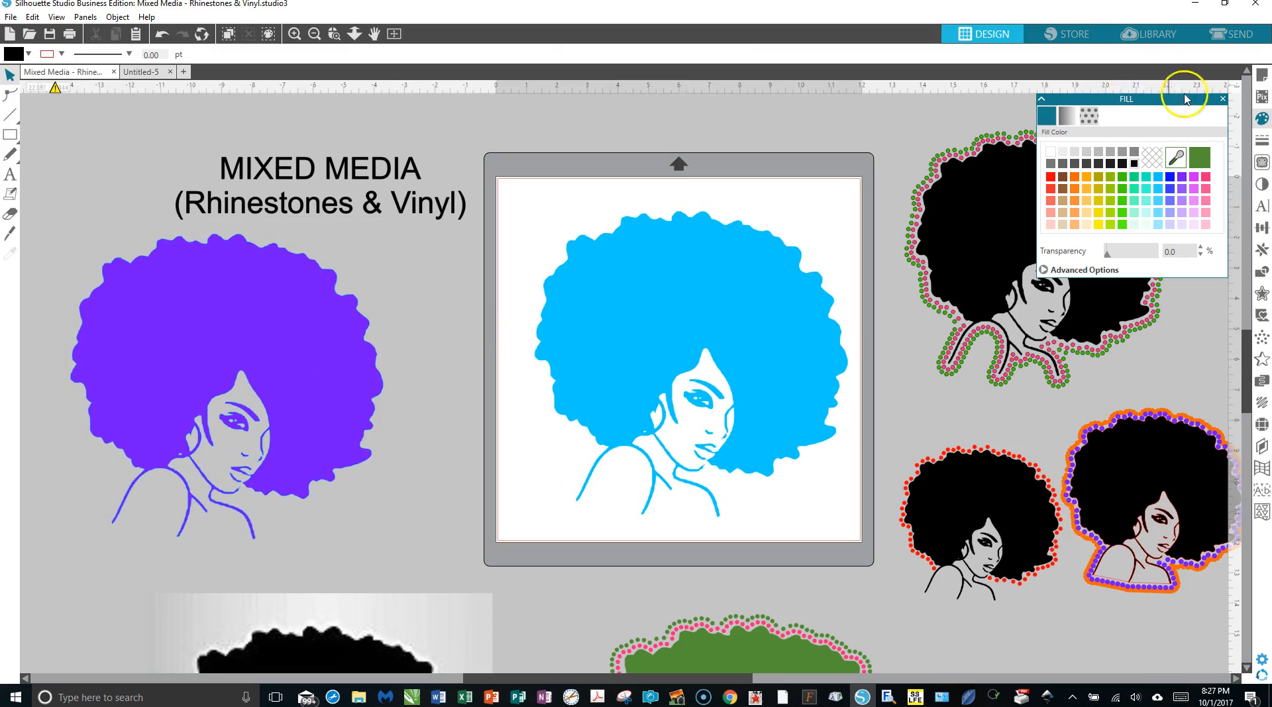
{"action": "left_click", "coordinate": [985, 496]}
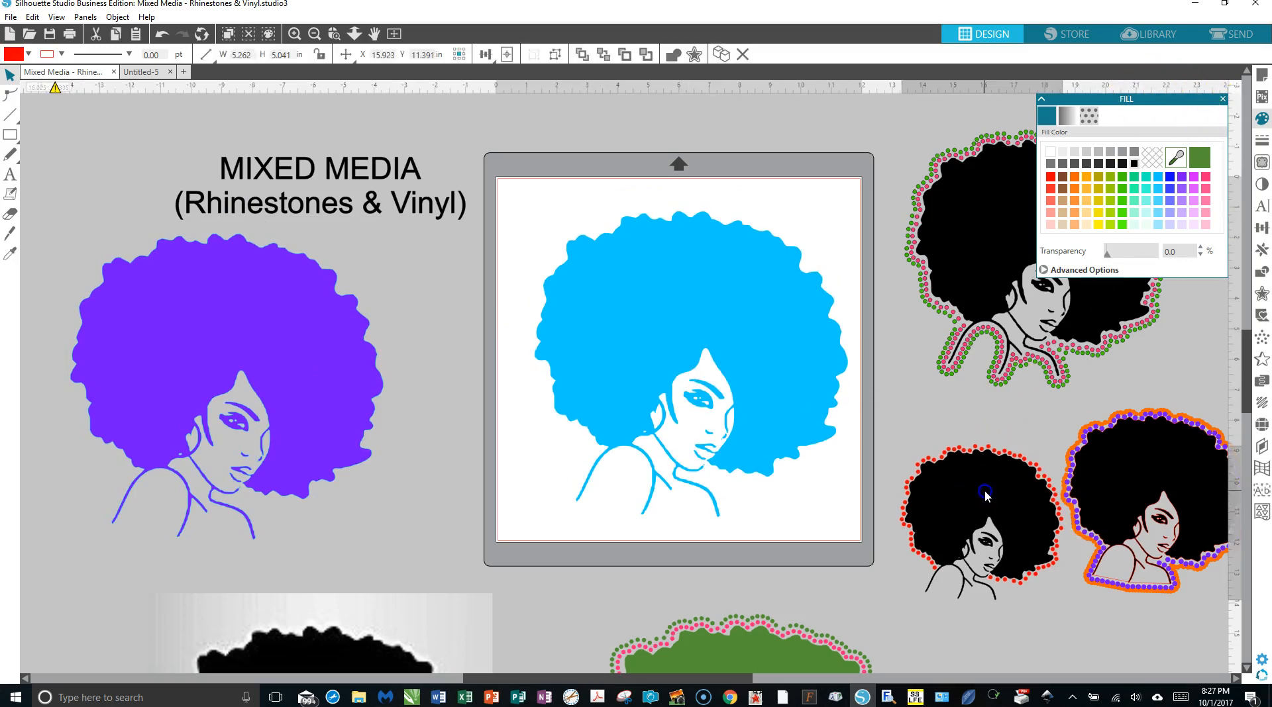
{"action": "left_click_drag", "start_coordinate": [985, 495], "coordinate": [930, 463]}
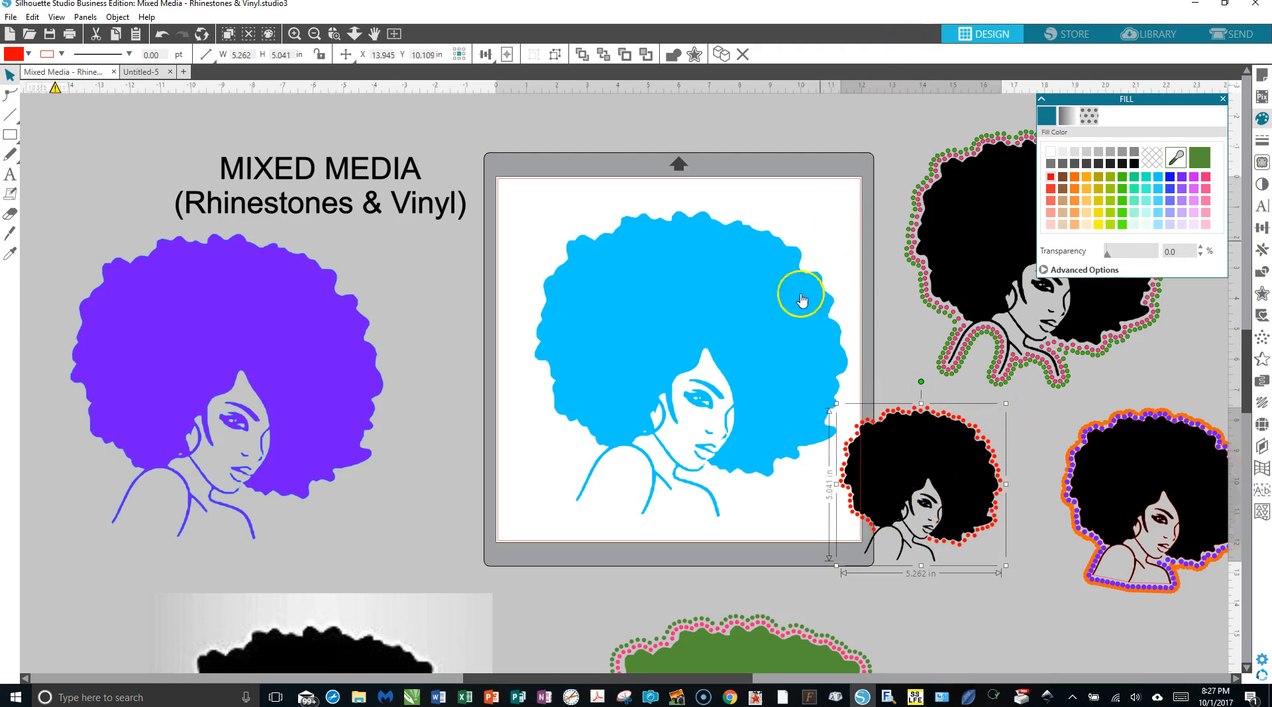
{"action": "left_click_drag", "start_coordinate": [905, 474], "coordinate": [970, 515]}
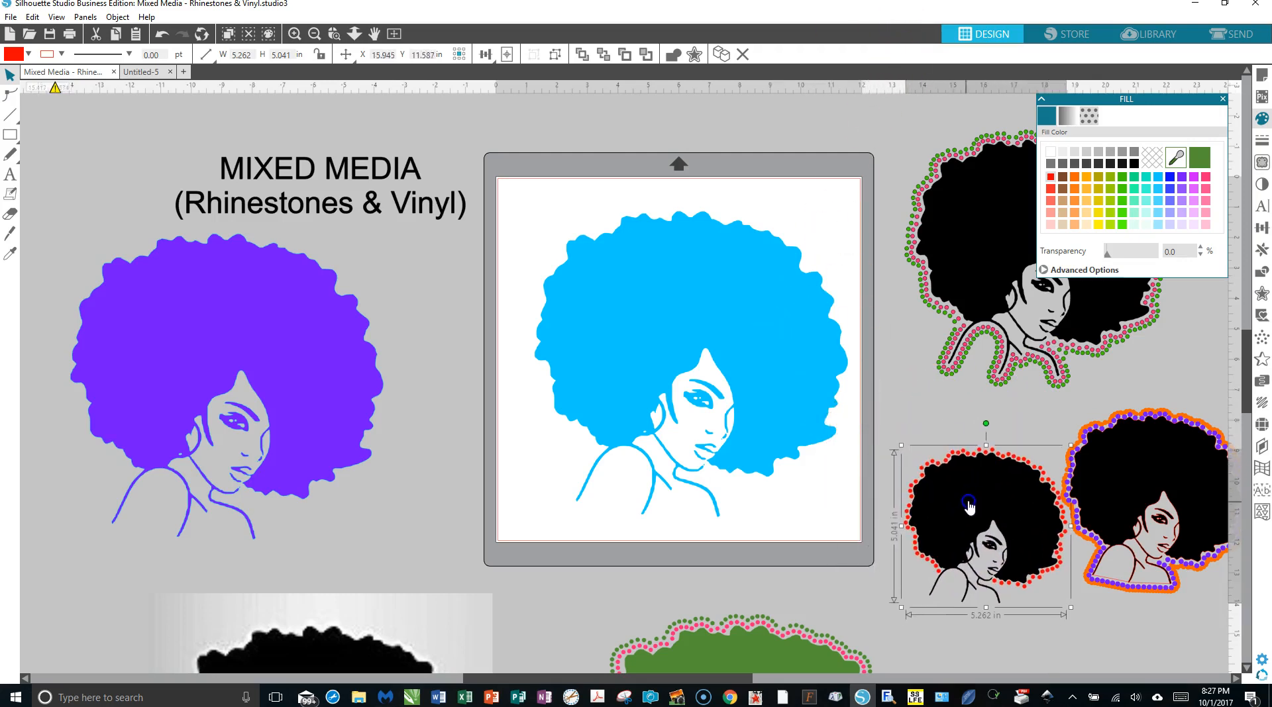
Step: Create a 0.190 in outward offset with rounded corners around the blue silhouette
{"action": "left_click", "coordinate": [712, 360]}
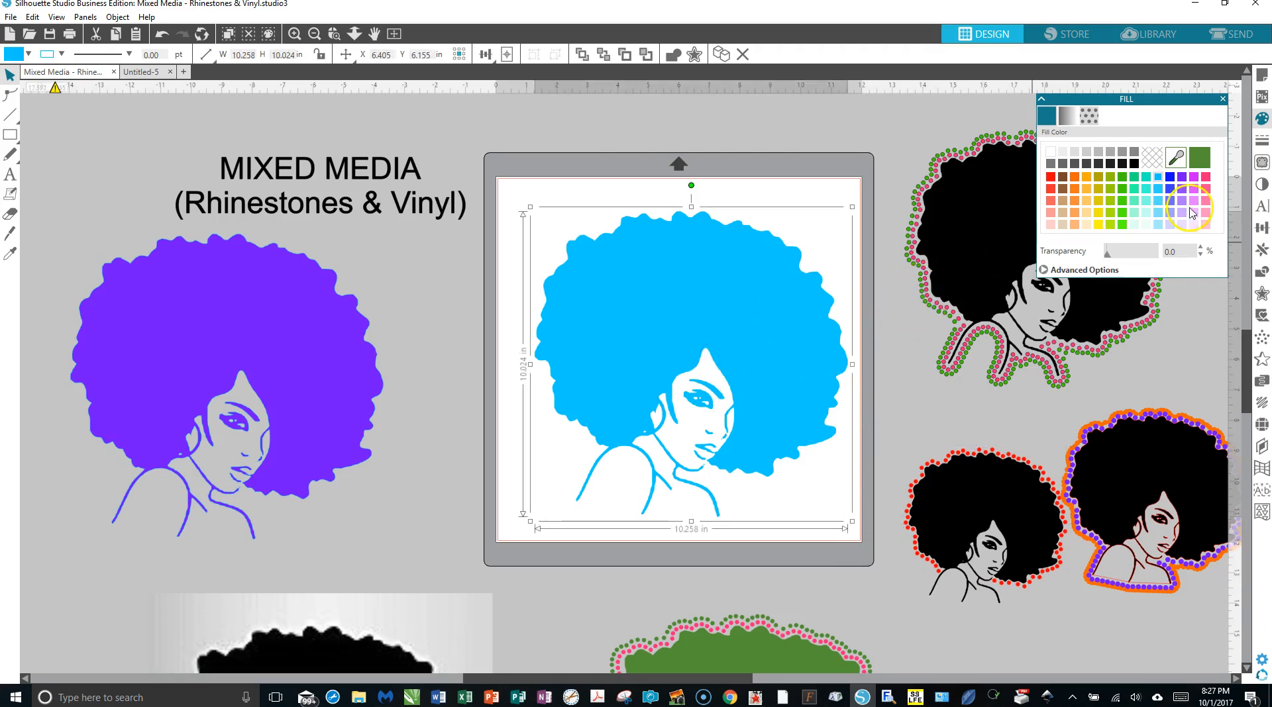
{"action": "left_click", "coordinate": [1262, 293]}
{"action": "left_click", "coordinate": [1085, 132]}
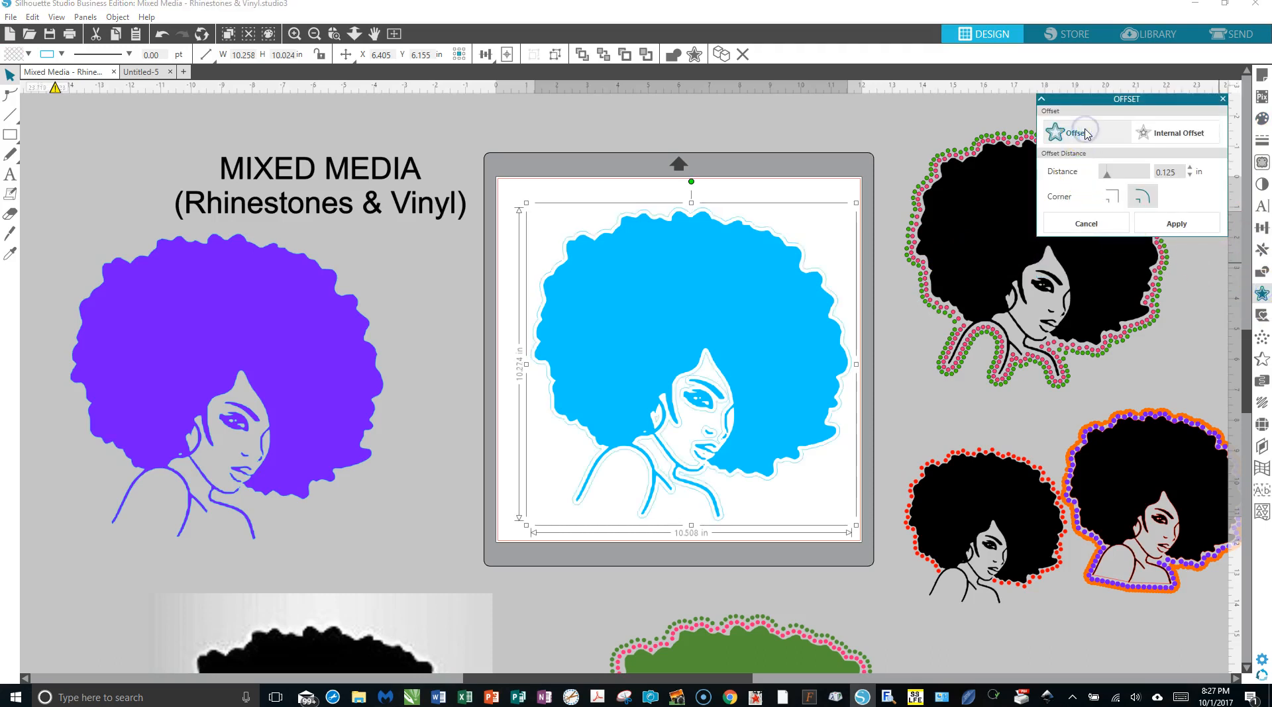
{"action": "left_click", "coordinate": [1190, 171]}
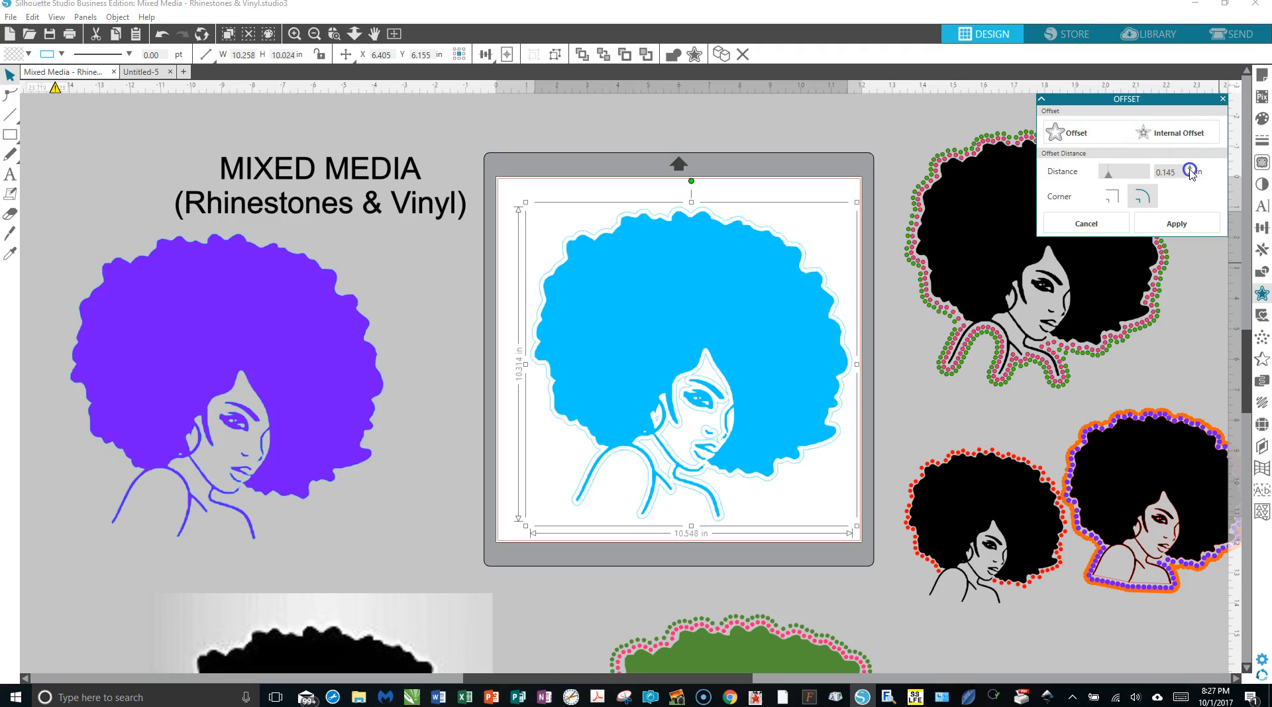
{"action": "left_click", "coordinate": [1190, 171]}
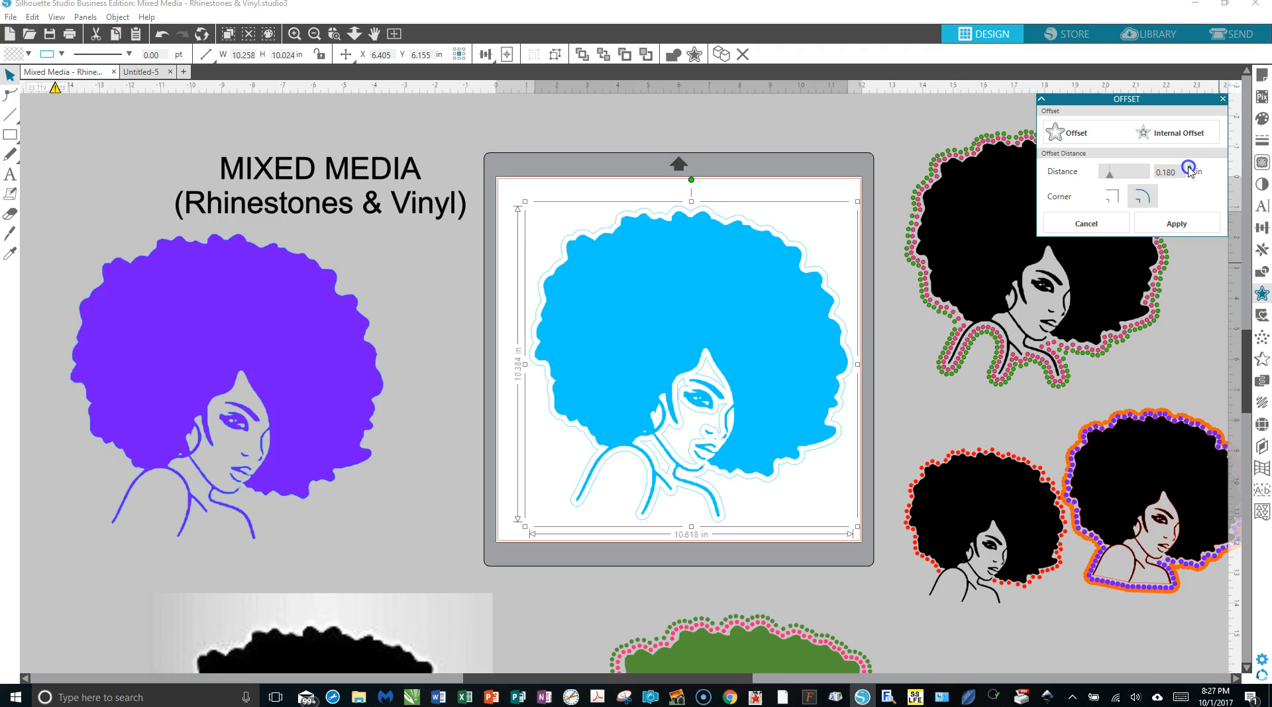
{"action": "left_click", "coordinate": [1190, 170]}
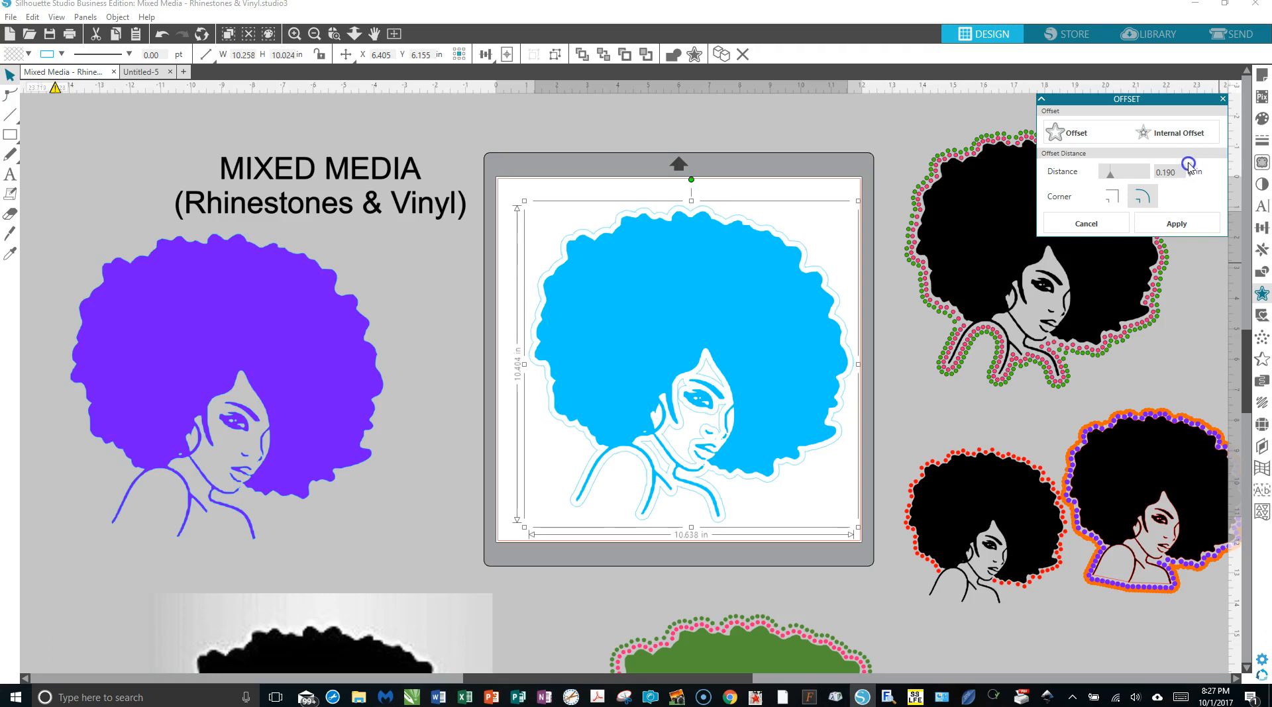
{"action": "left_click", "coordinate": [1181, 224]}
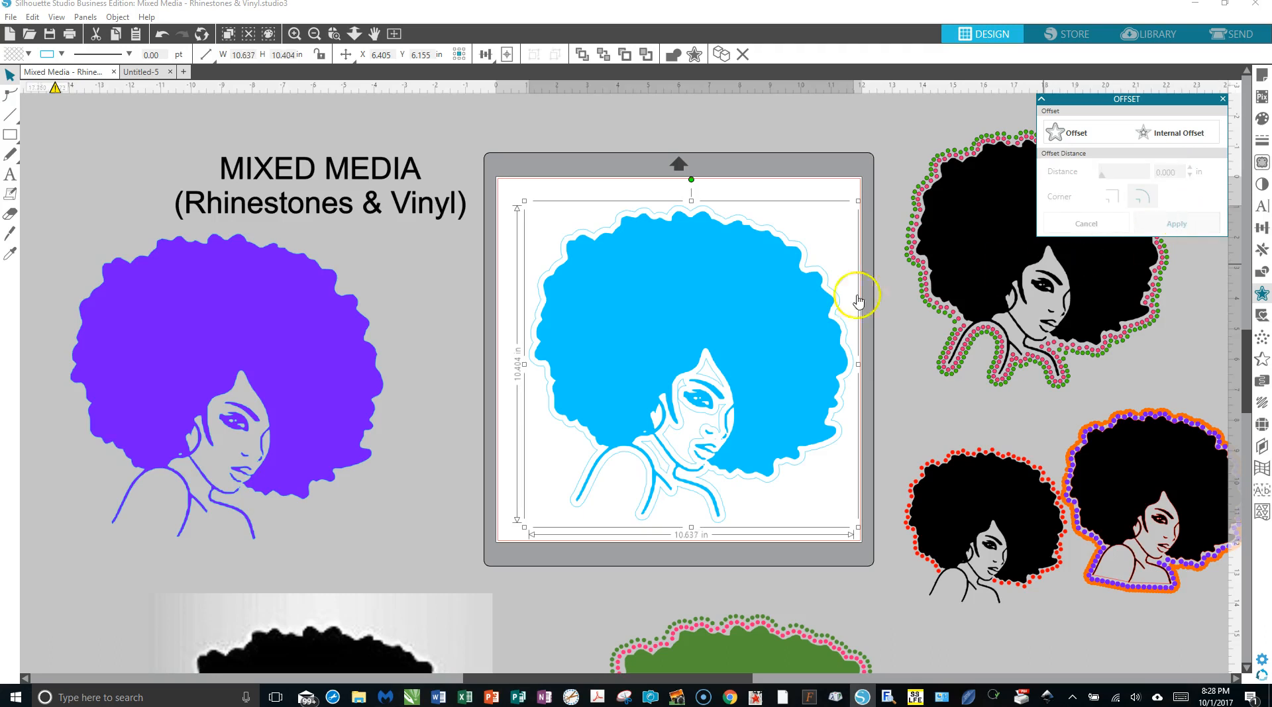
Step: Move the blue silhouette off the page so only its offset outline stays there, and select that outline
{"action": "left_click_drag", "start_coordinate": [582, 346], "coordinate": [341, 463]}
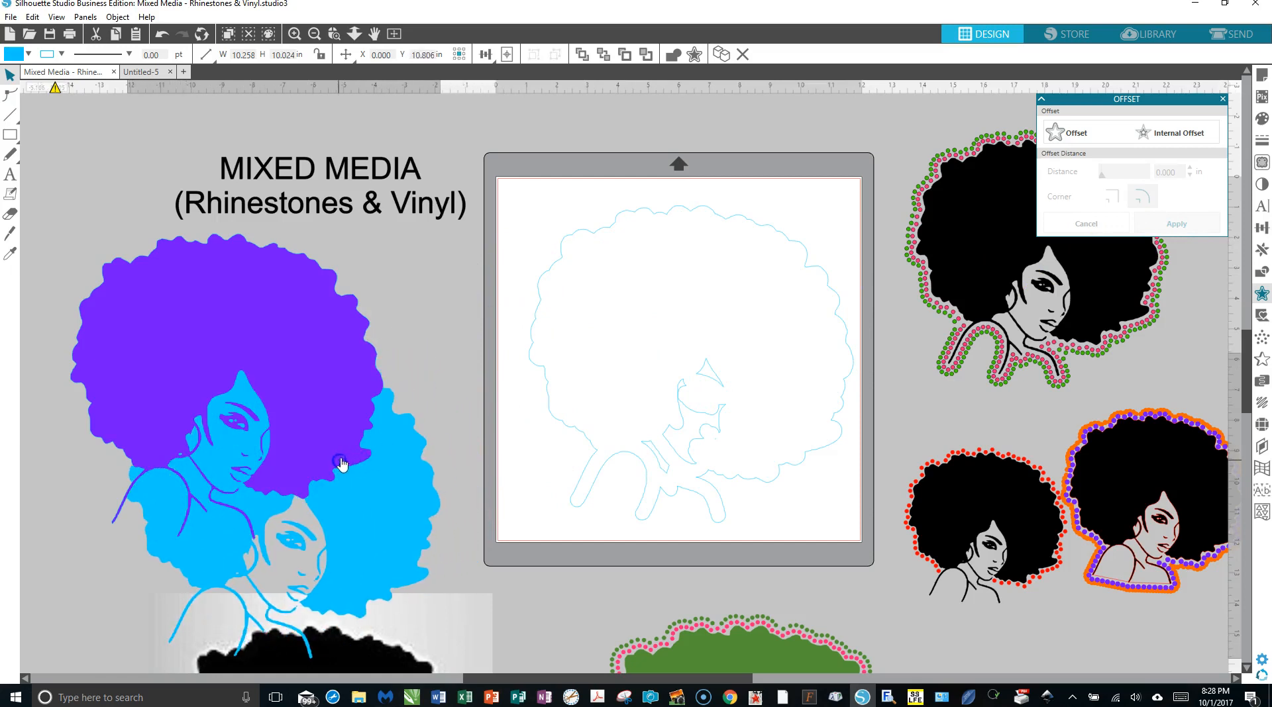
{"action": "left_click_drag", "start_coordinate": [488, 161], "coordinate": [826, 520]}
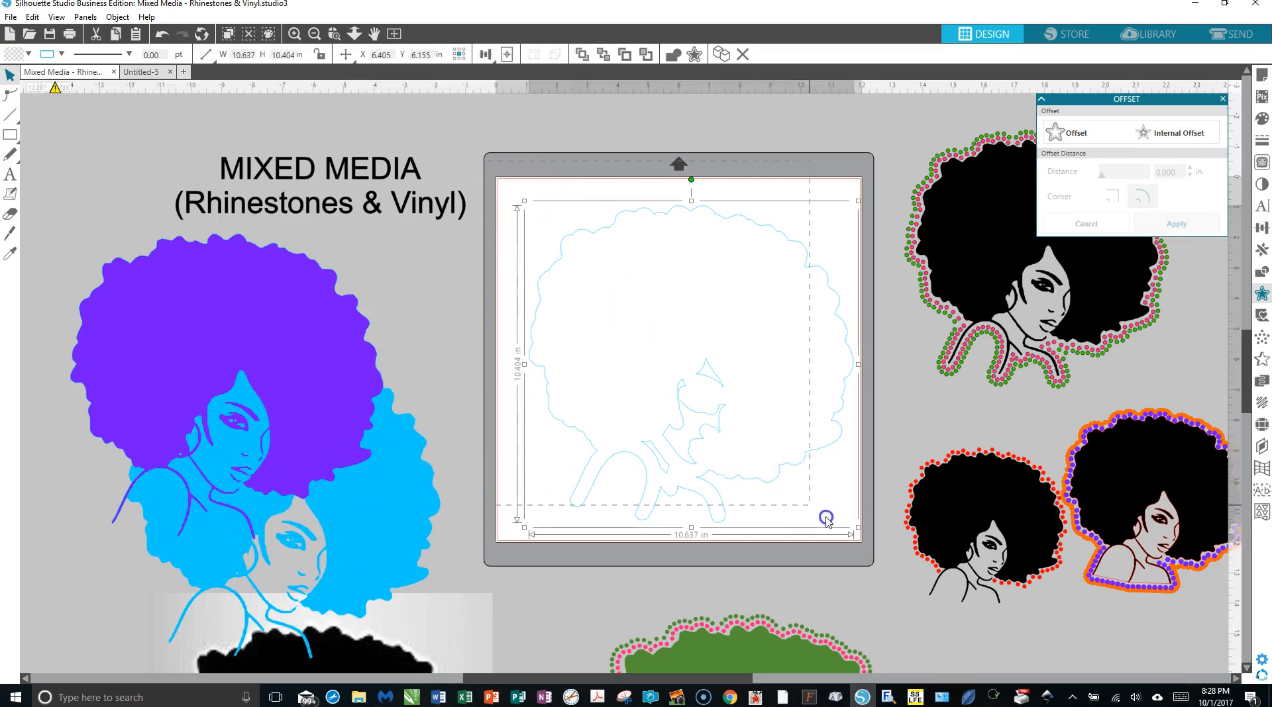
{"action": "left_click", "coordinate": [1222, 101]}
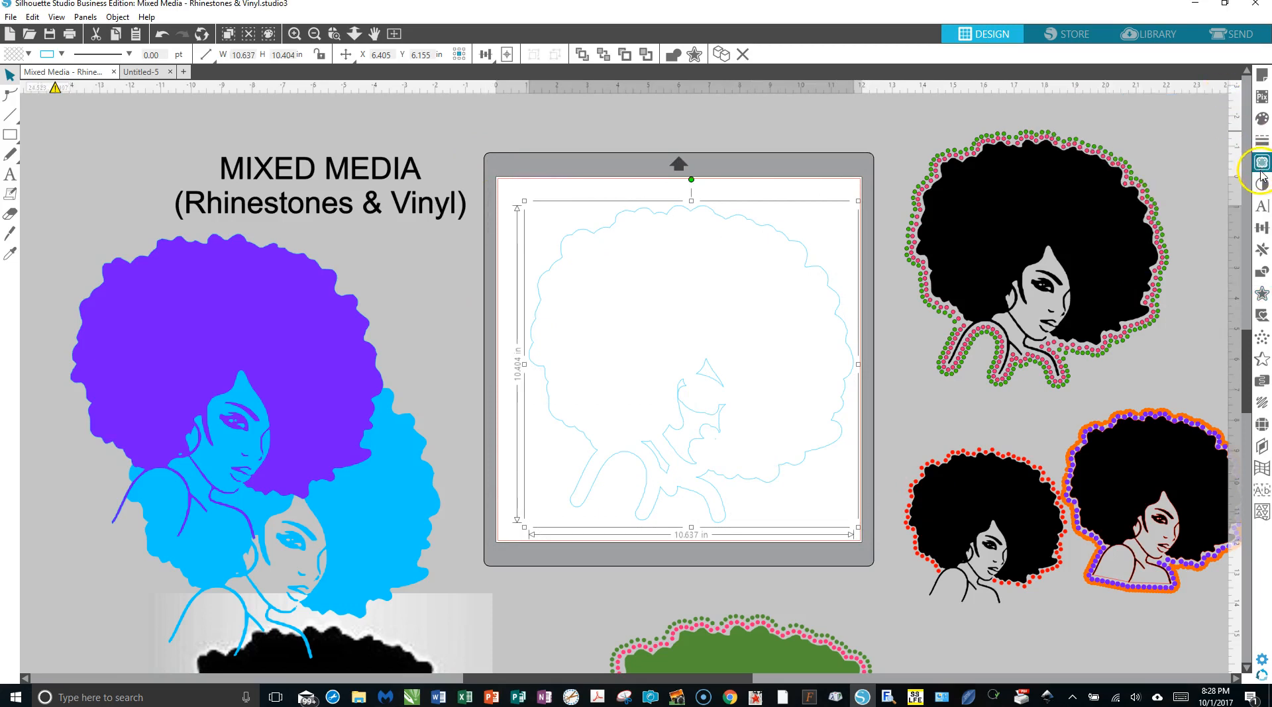
Step: Try filling the offset outline with black, and undo the fill
{"action": "left_click", "coordinate": [1262, 119]}
{"action": "left_click", "coordinate": [1134, 164]}
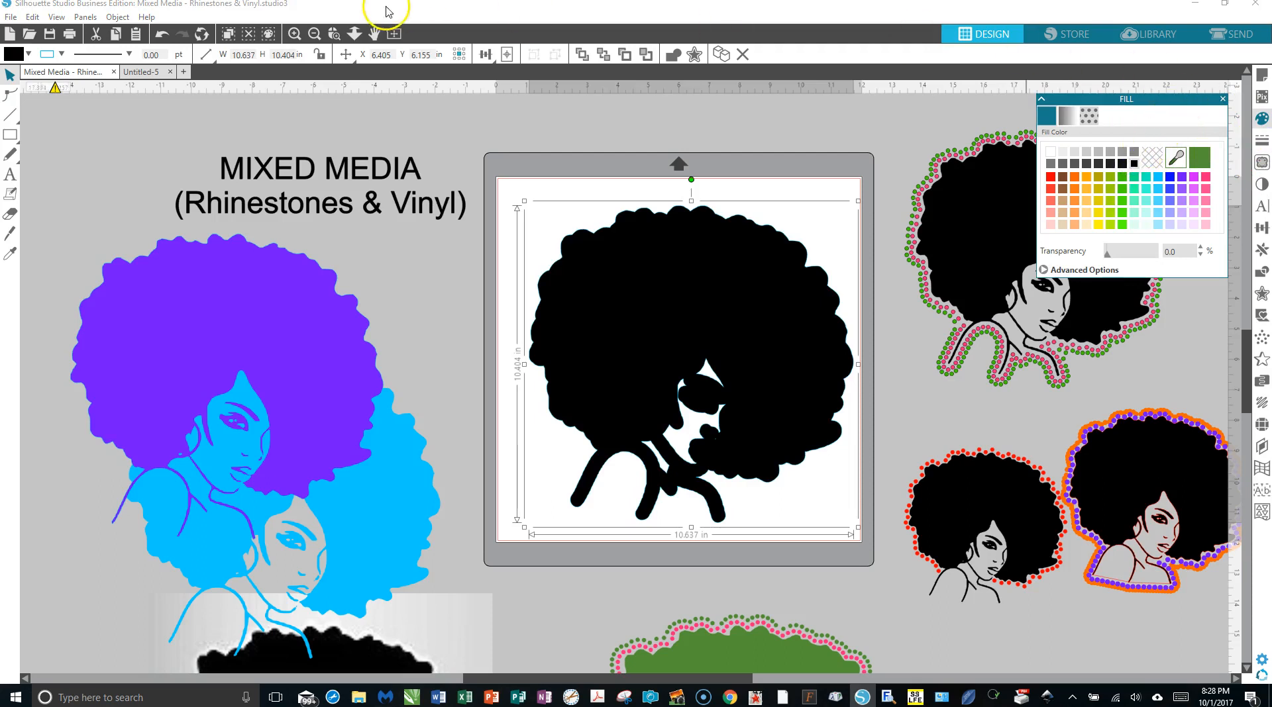
{"action": "left_click", "coordinate": [162, 36]}
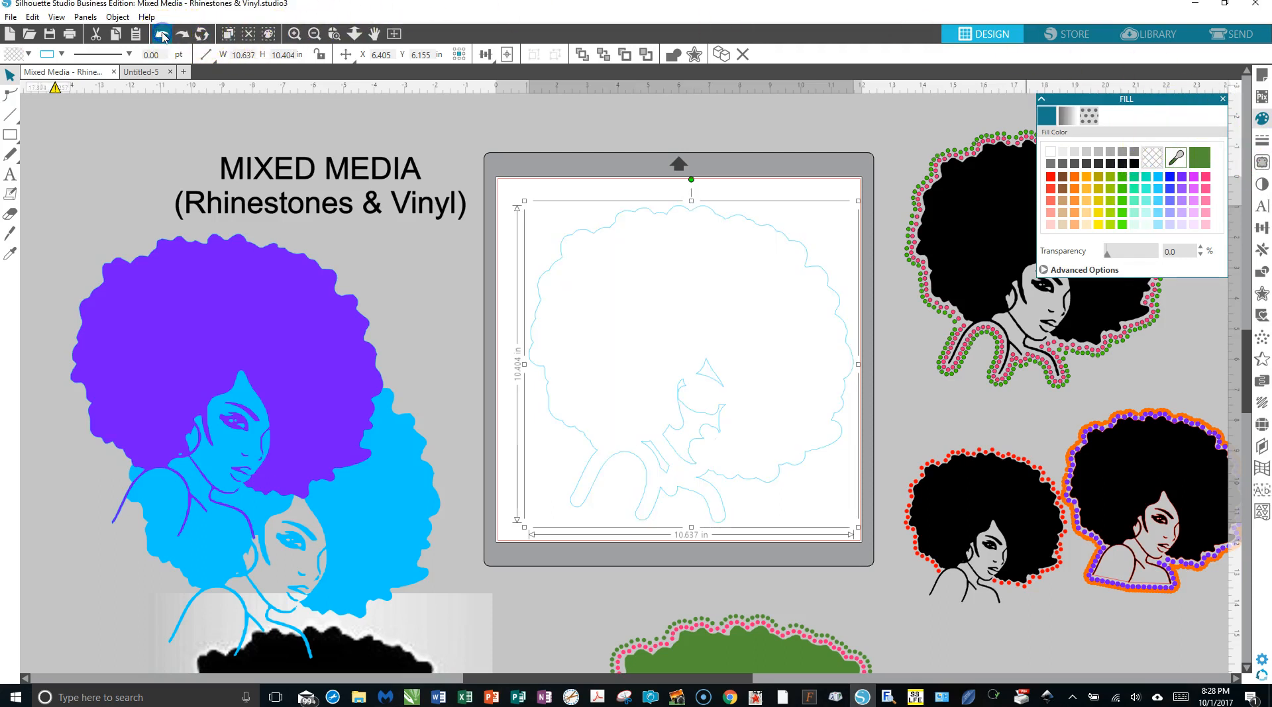
{"action": "left_click", "coordinate": [479, 312]}
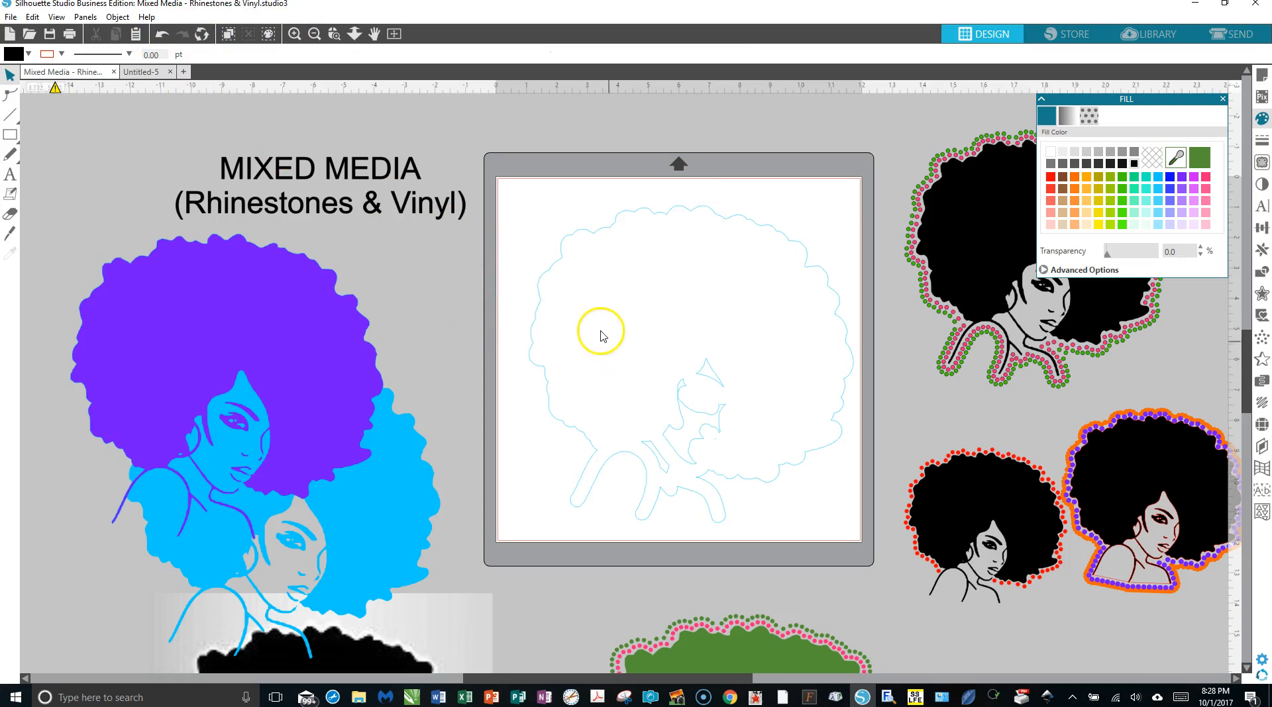
Step: Release the offset's compound path and delete the inner face and neck pieces, keeping only the outer outline
{"action": "right_click", "coordinate": [746, 479]}
{"action": "left_click", "coordinate": [819, 373]}
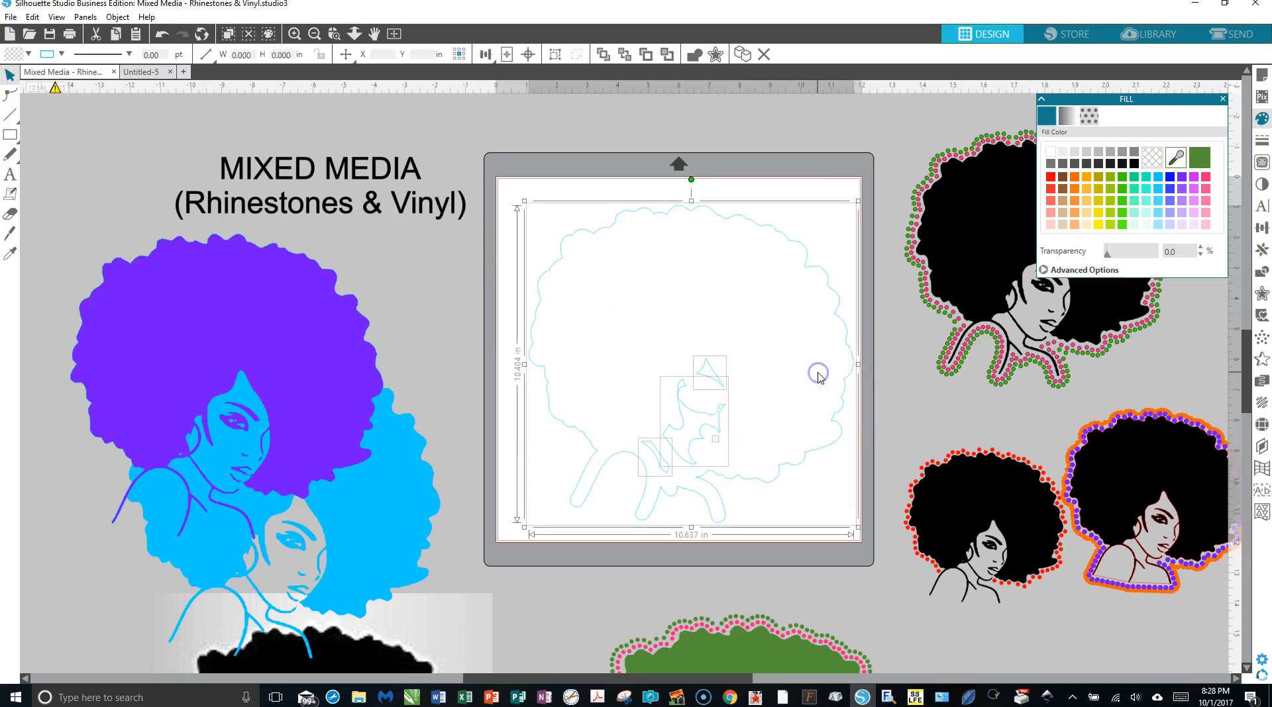
{"action": "left_click", "coordinate": [795, 465]}
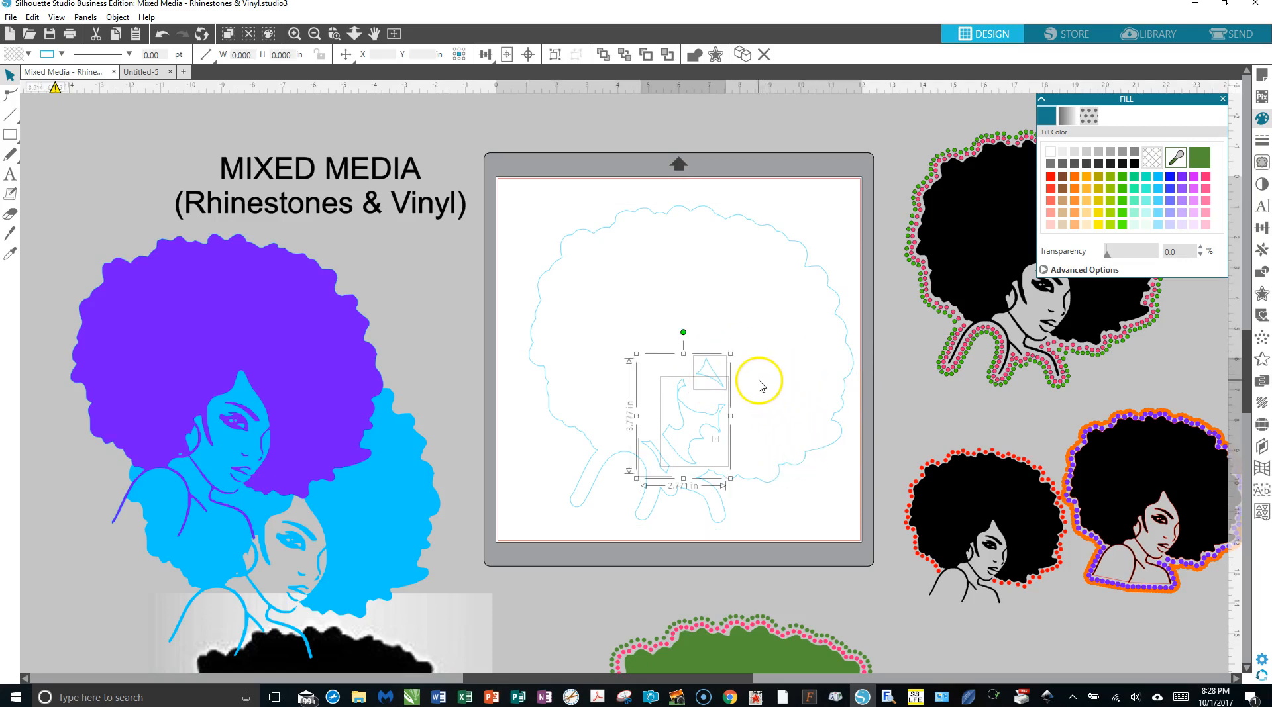
{"action": "key", "text": "Delete"}
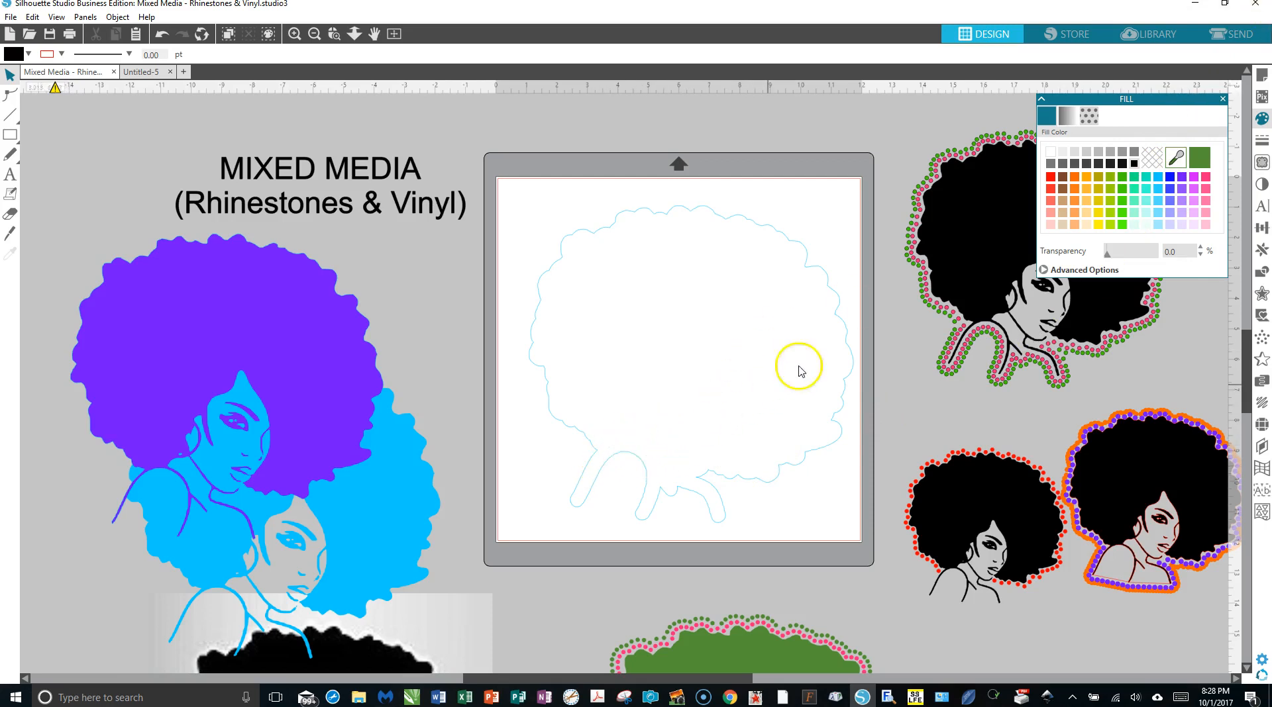
Step: Set the line color of the outer offset outline to black
{"action": "left_click", "coordinate": [1262, 142]}
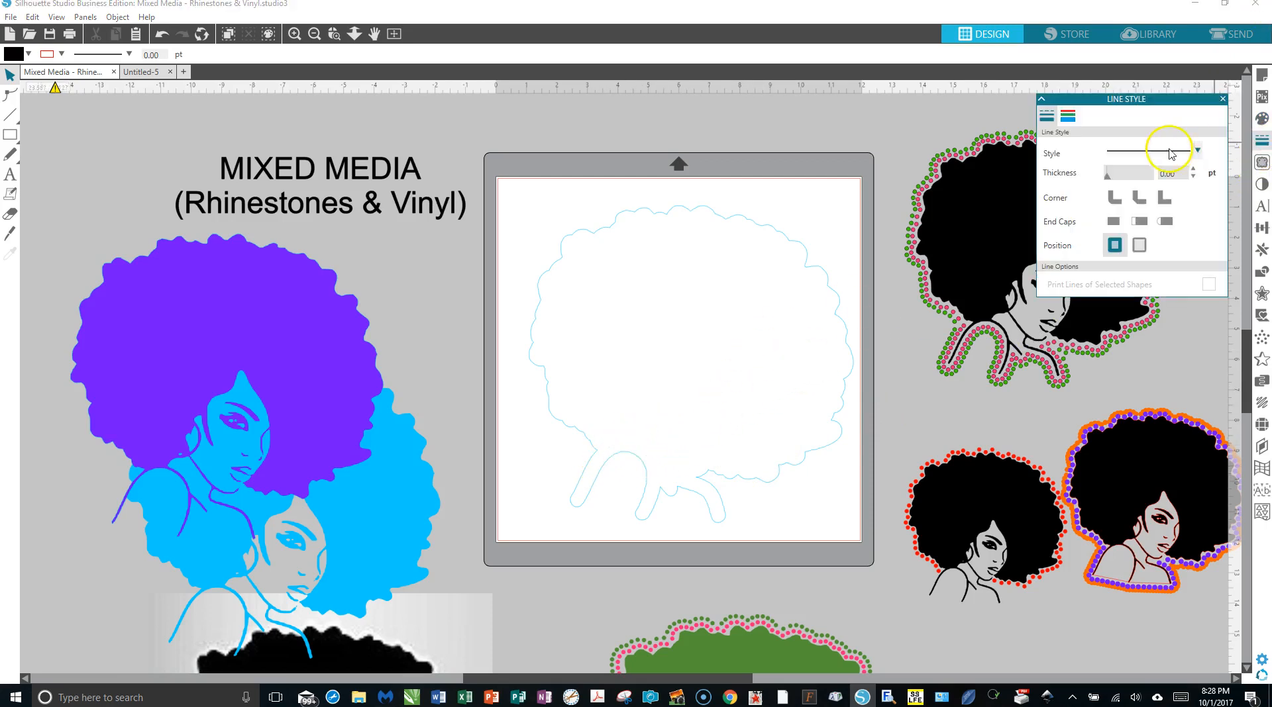
{"action": "left_click", "coordinate": [1067, 117]}
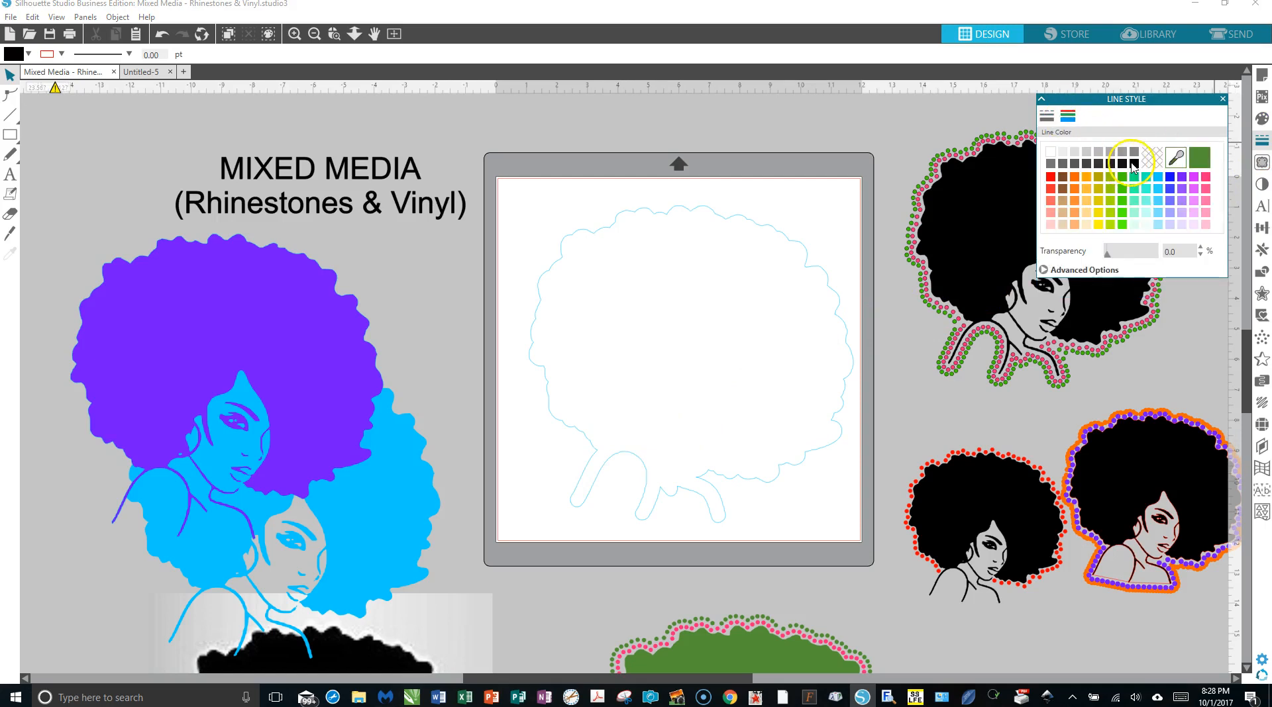
{"action": "left_click", "coordinate": [816, 272]}
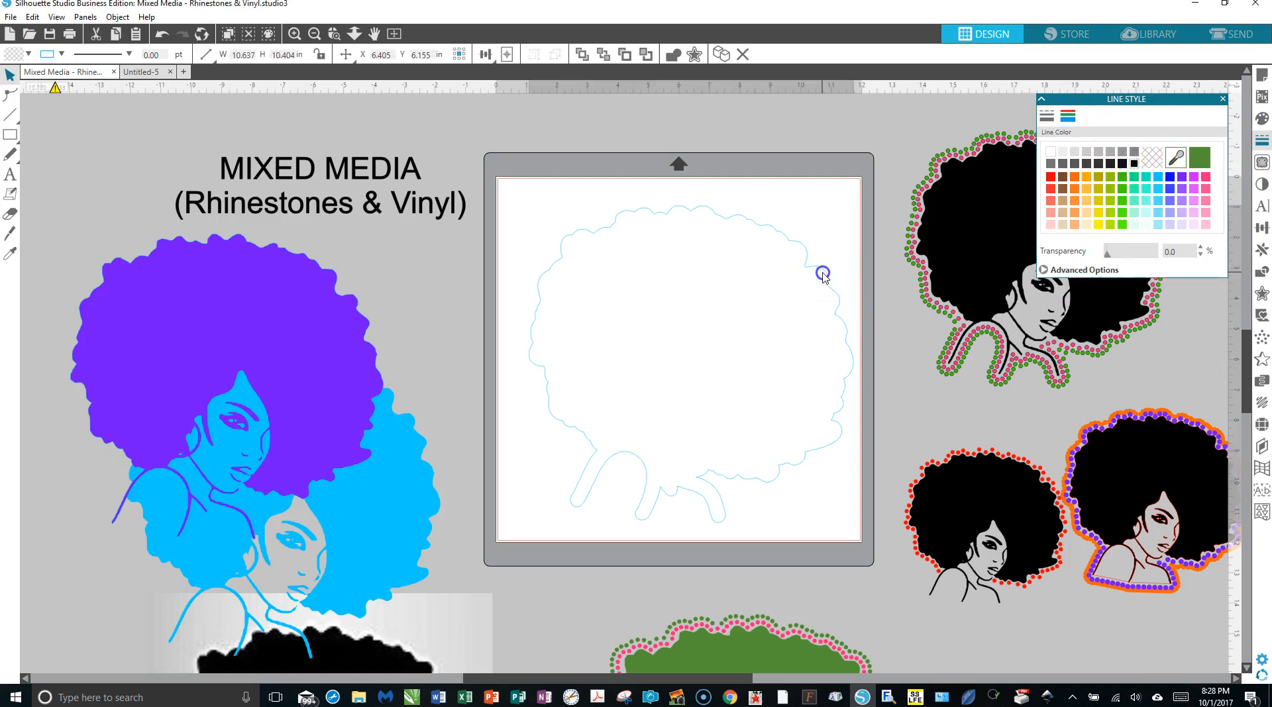
{"action": "left_click", "coordinate": [1134, 163]}
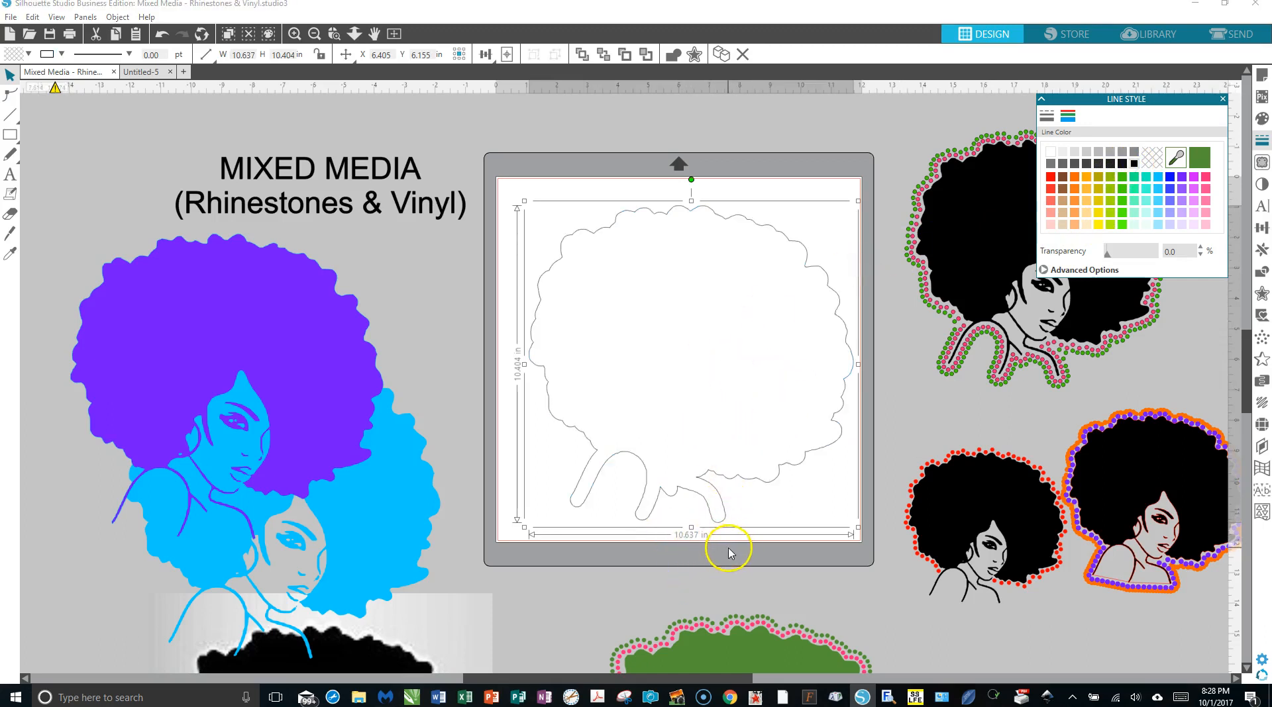
{"action": "left_click", "coordinate": [728, 553]}
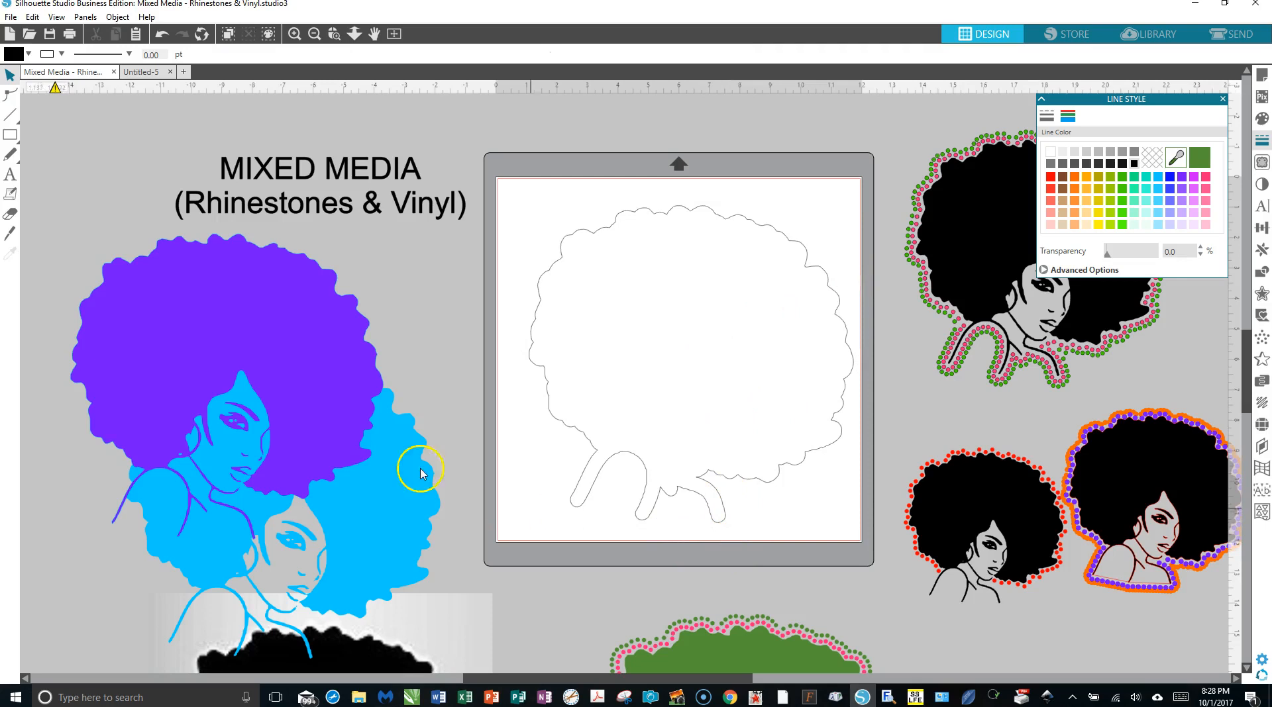
Step: Erase the neck and shoulder sections of the outline with the Eraser in Outline mode, keeping only the hair contour
{"action": "left_click", "coordinate": [9, 213]}
{"action": "left_click", "coordinate": [116, 54]}
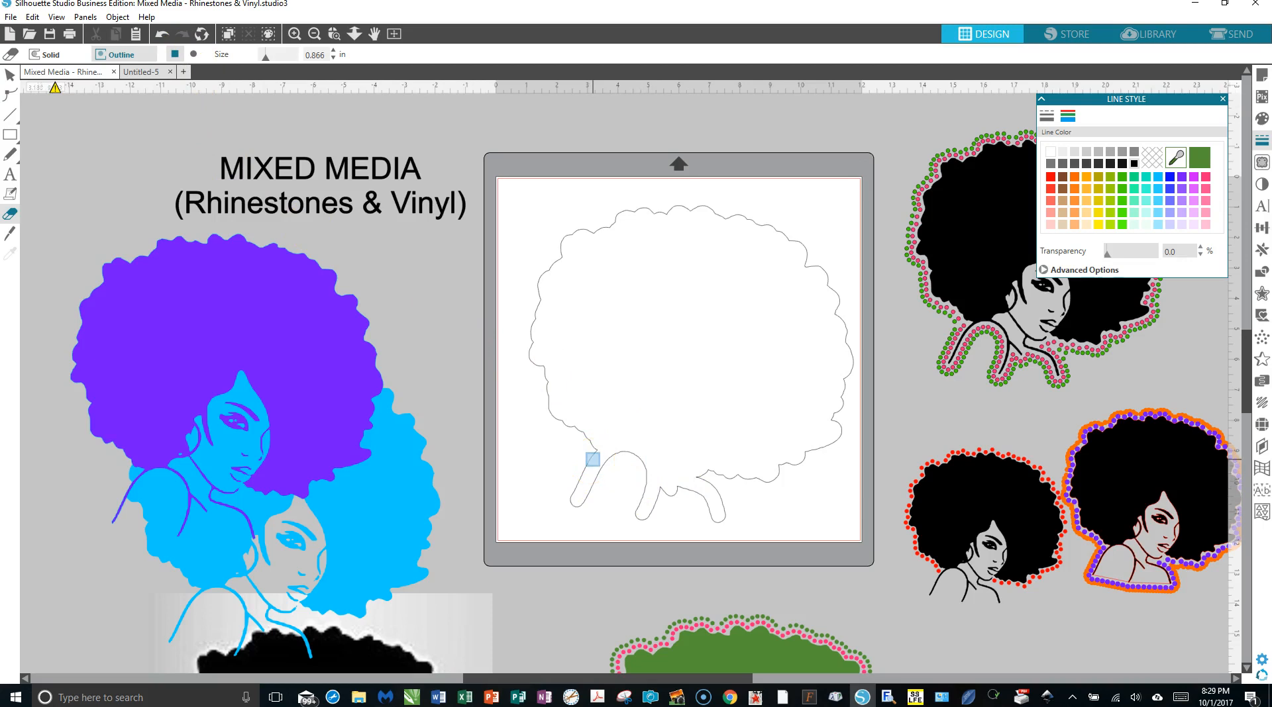
{"action": "left_click_drag", "start_coordinate": [582, 482], "coordinate": [580, 501]}
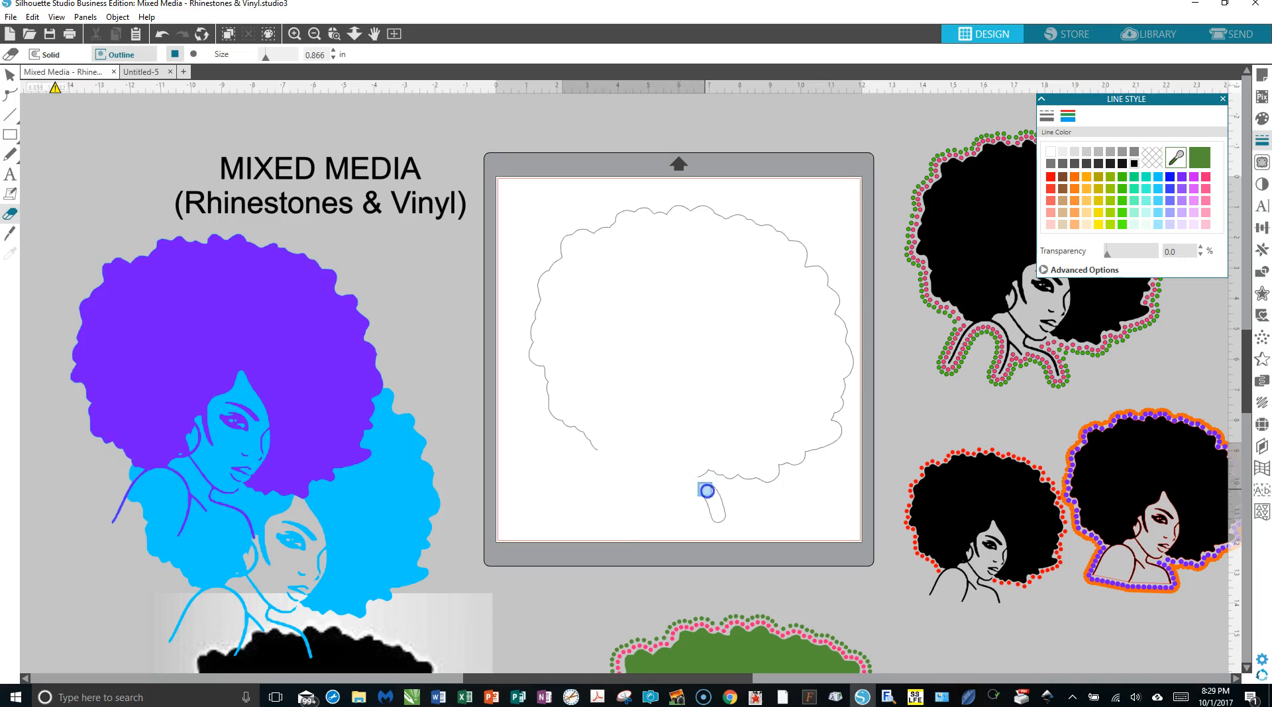
{"action": "left_click", "coordinate": [745, 474]}
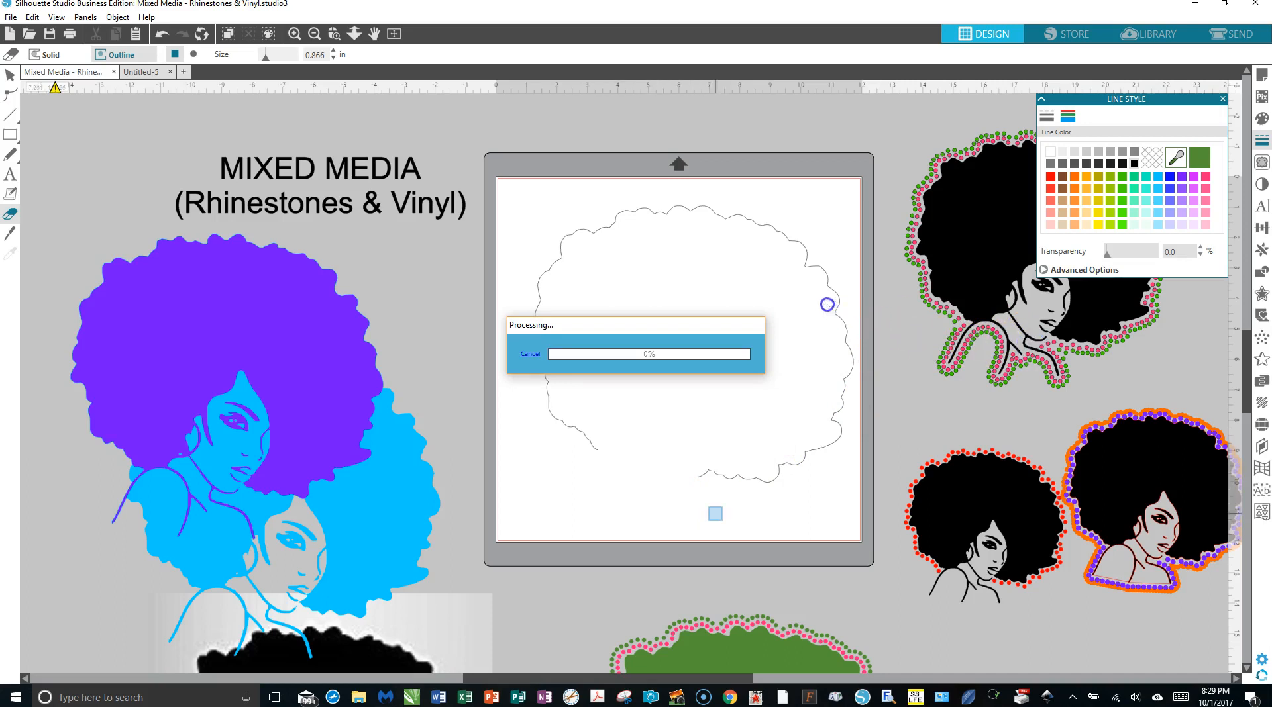
Step: Apply a single-line edge rhinestone effect along the hair contour, using size 4 ss and 0.039 in spacing
{"action": "left_click", "coordinate": [10, 74]}
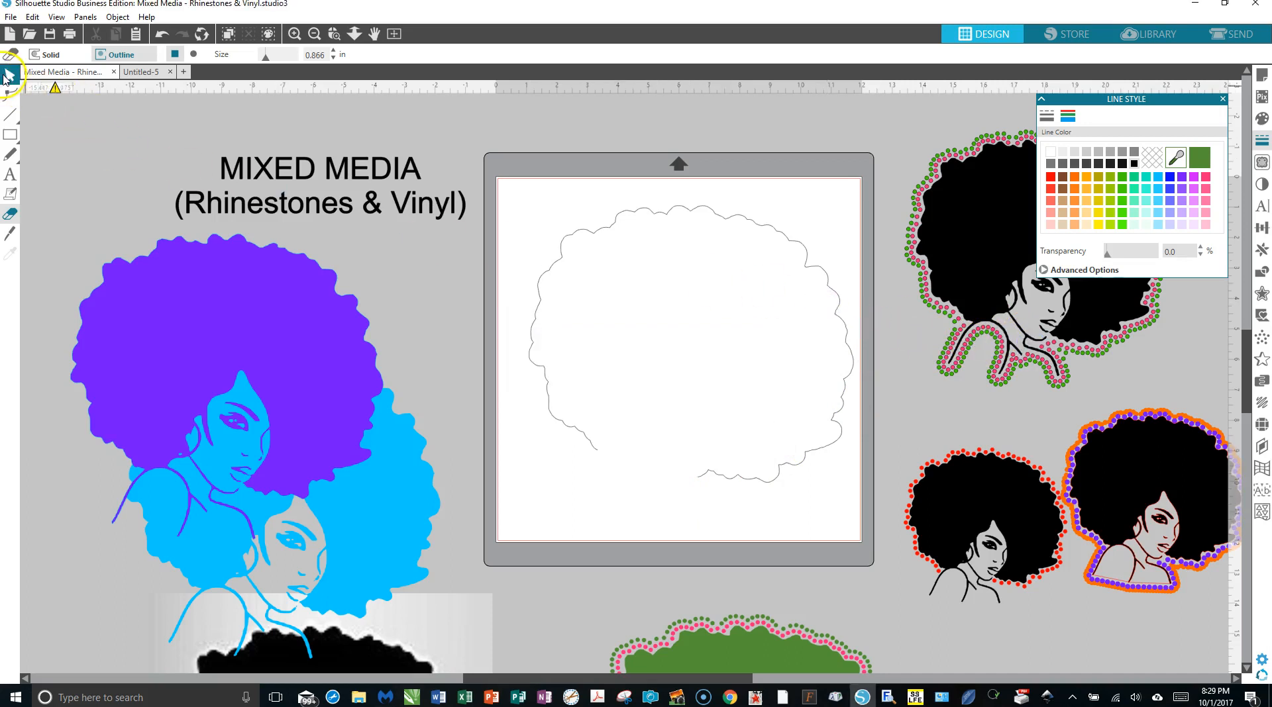
{"action": "left_click", "coordinate": [813, 266]}
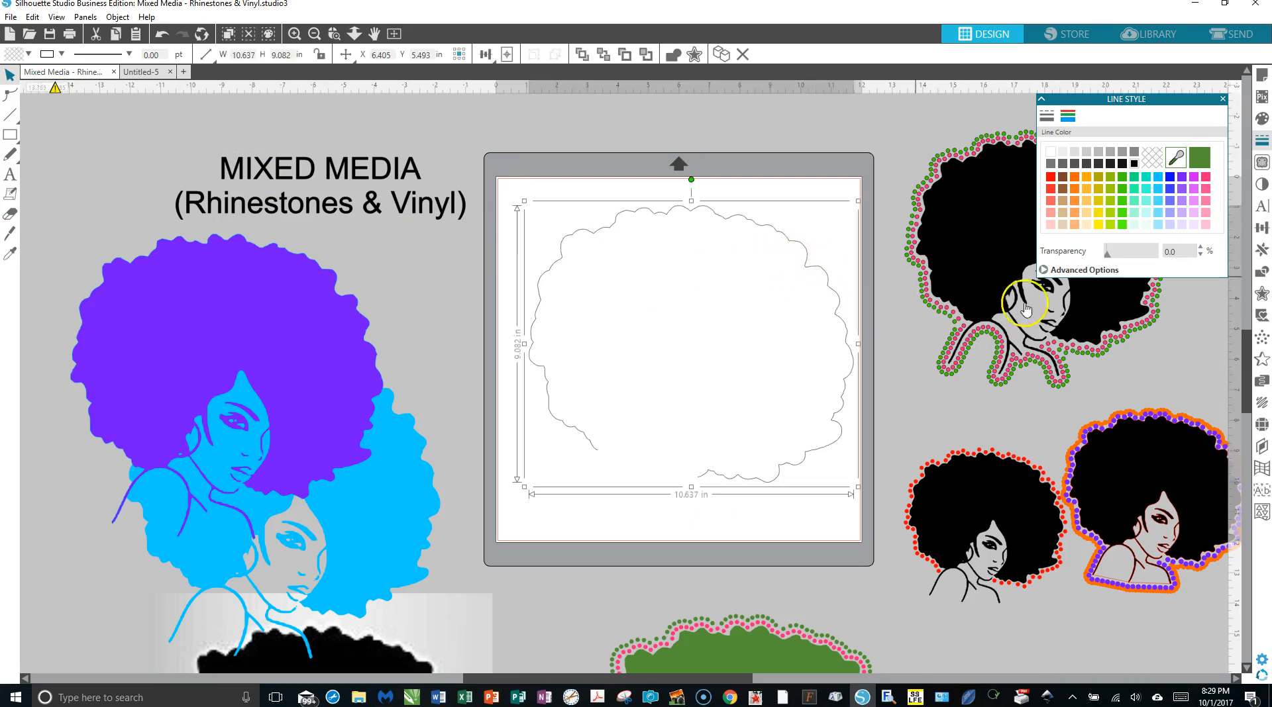
{"action": "left_click", "coordinate": [1262, 425]}
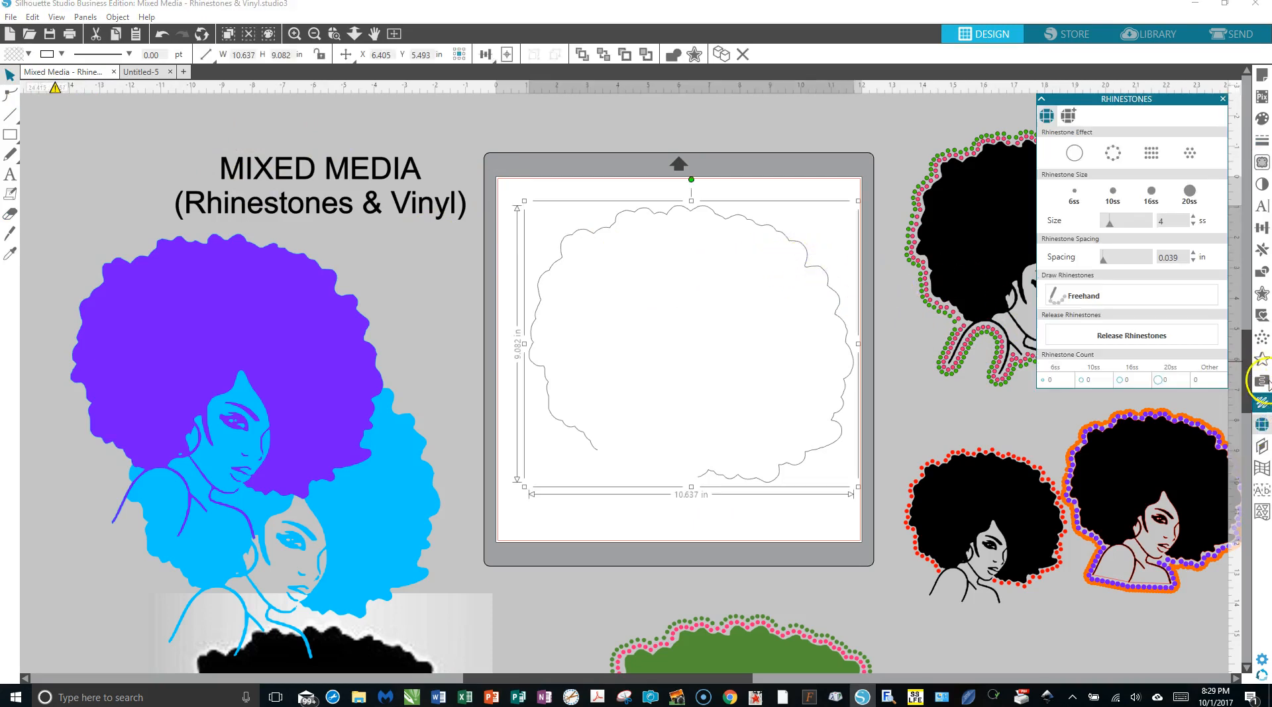
{"action": "left_click", "coordinate": [1116, 154]}
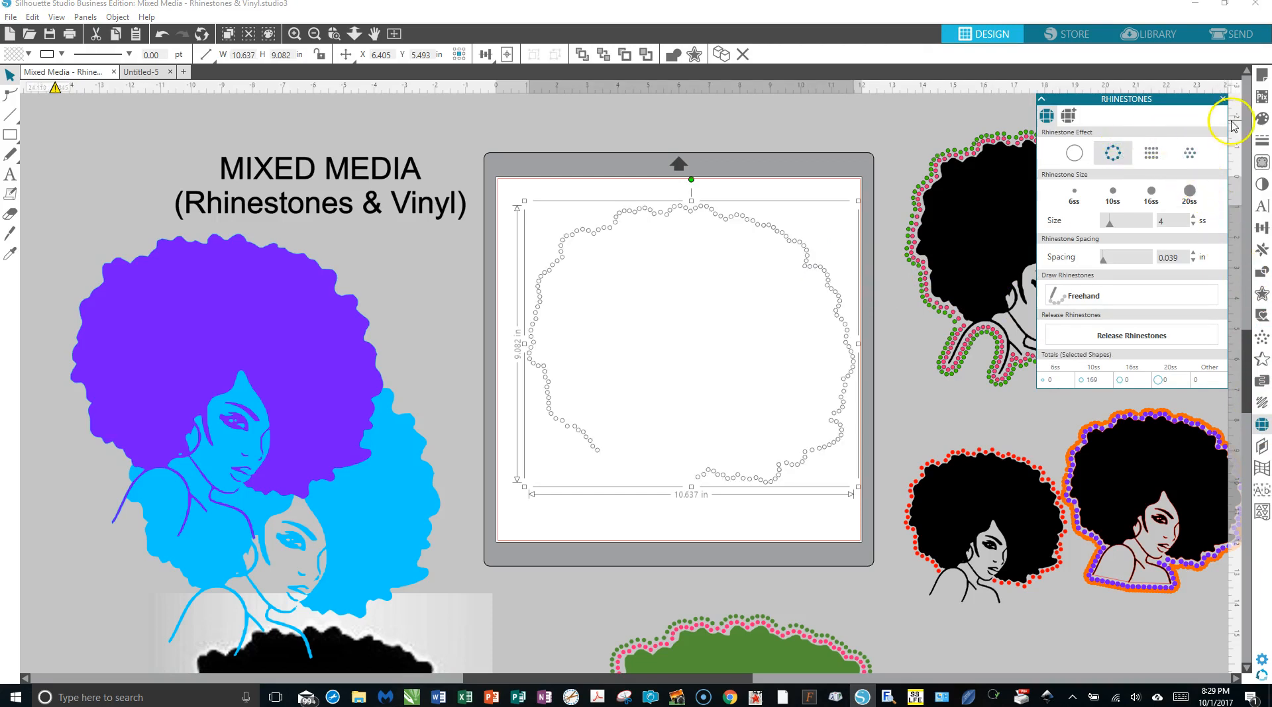
Step: Set both the fill and the line color of the hair contour rhinestones to red
{"action": "left_click", "coordinate": [1262, 117]}
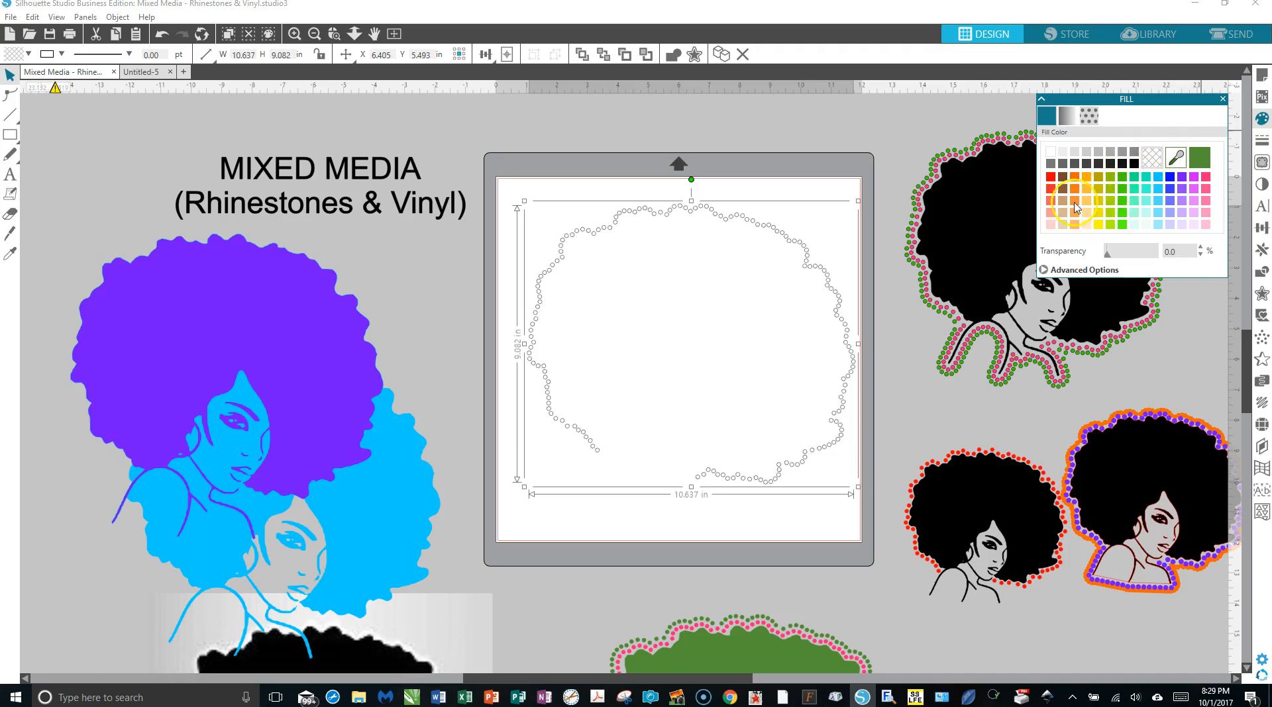
{"action": "left_click", "coordinate": [1052, 177]}
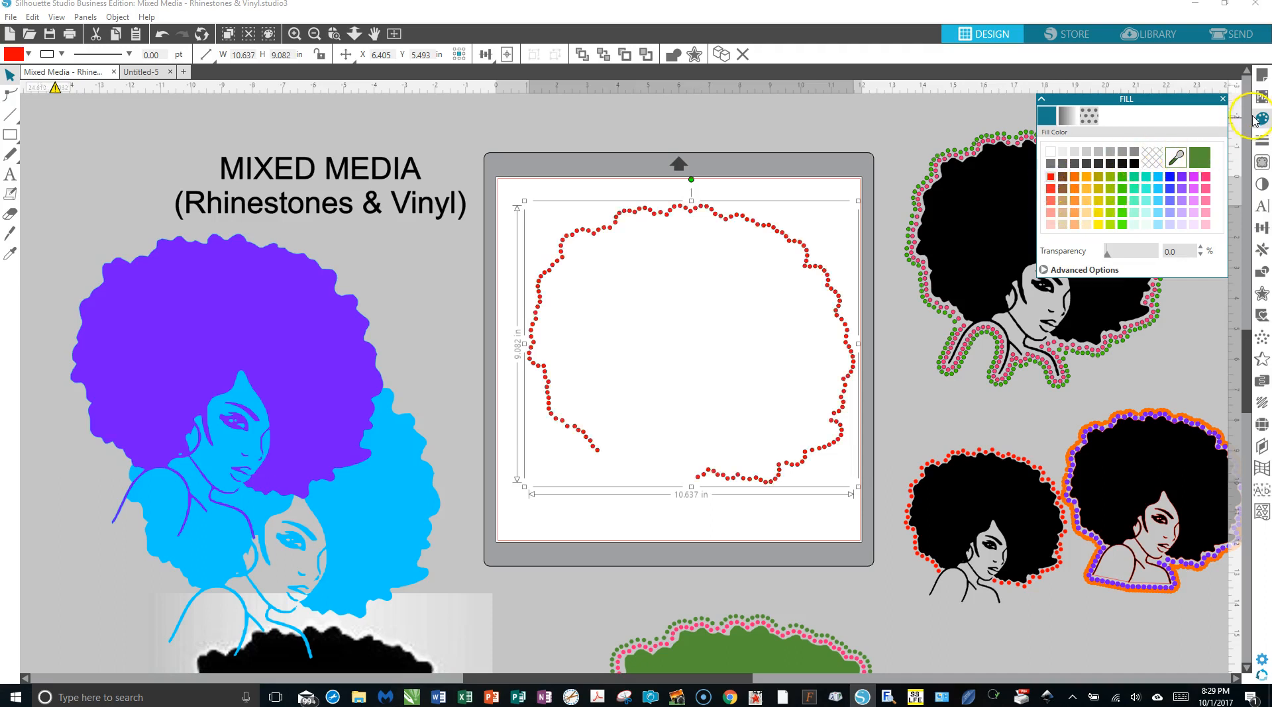
{"action": "left_click", "coordinate": [1260, 146]}
{"action": "left_click", "coordinate": [1067, 115]}
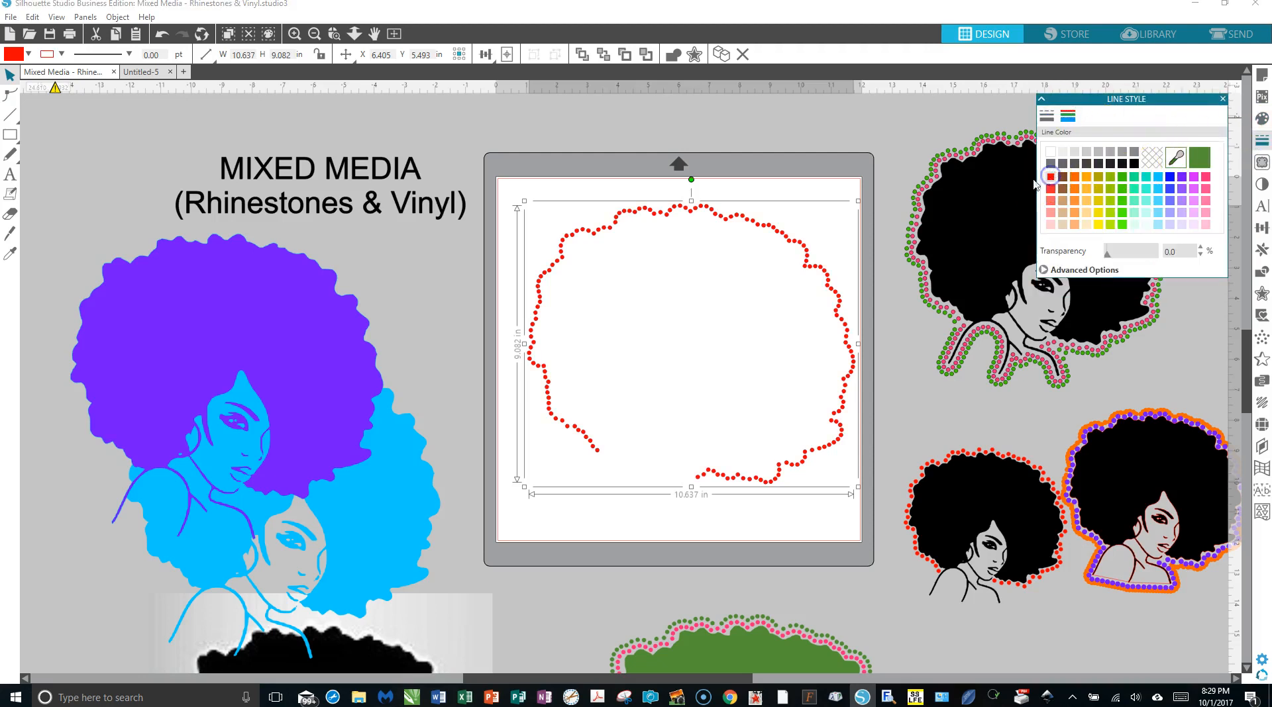
Step: Place the purple silhouette inside the red rhinestone contour and group the two together
{"action": "left_click_drag", "start_coordinate": [321, 361], "coordinate": [784, 338]}
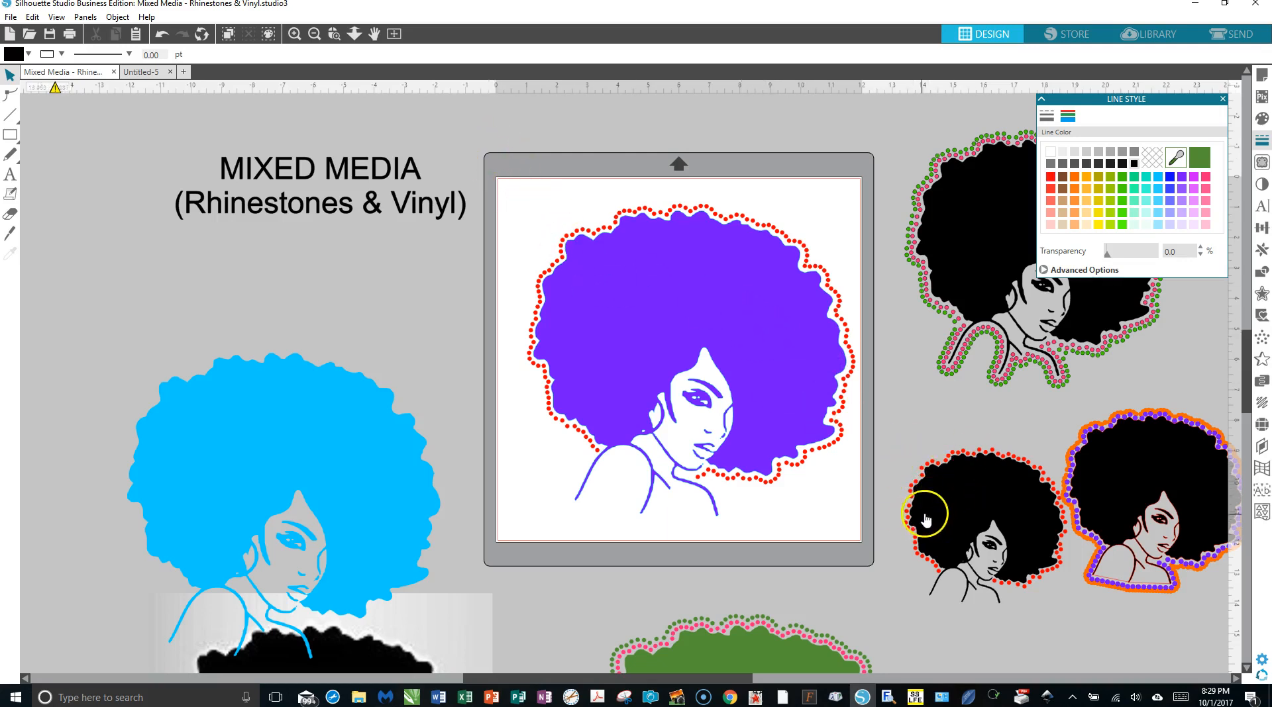
{"action": "left_click_drag", "start_coordinate": [516, 174], "coordinate": [749, 472]}
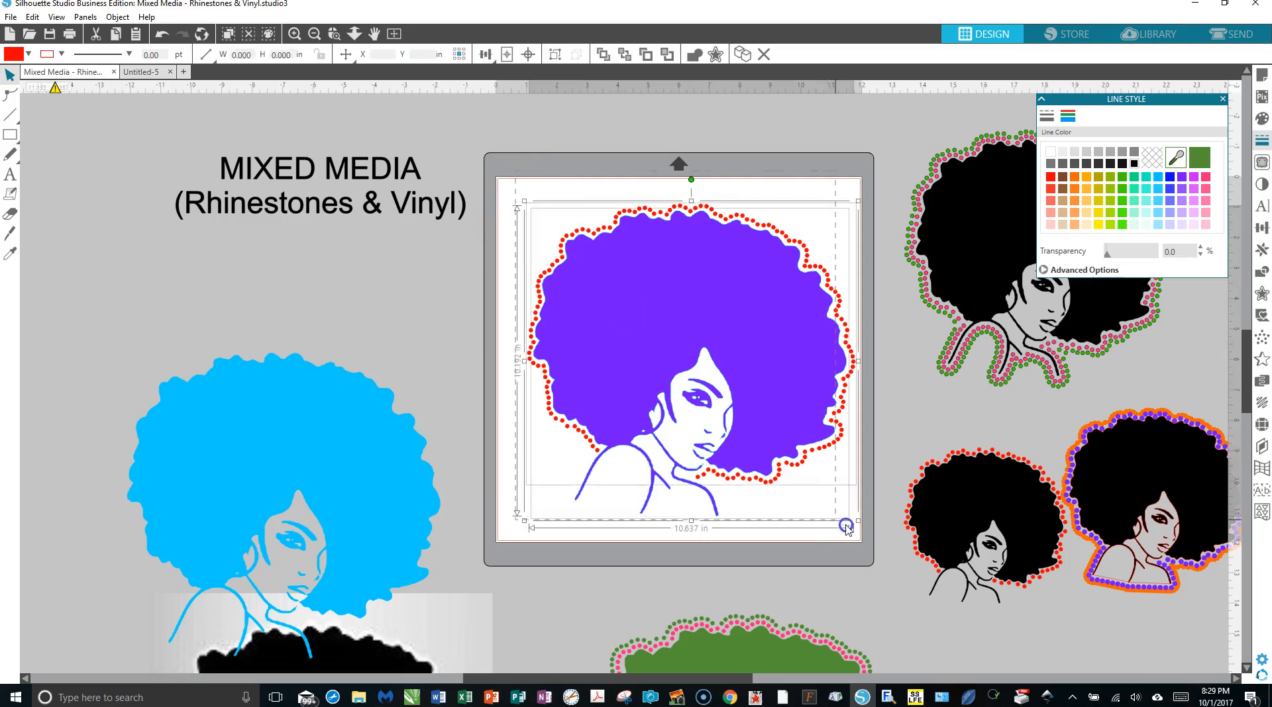
{"action": "right_click", "coordinate": [791, 391]}
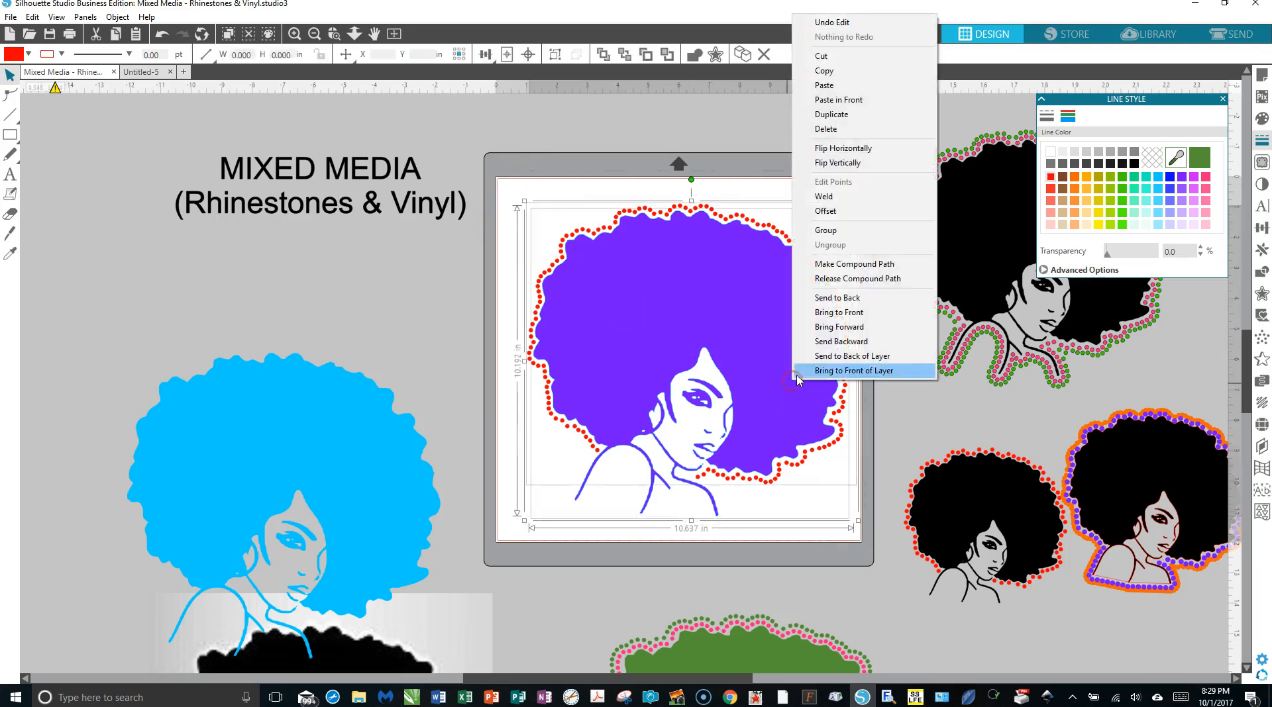
{"action": "left_click", "coordinate": [843, 230]}
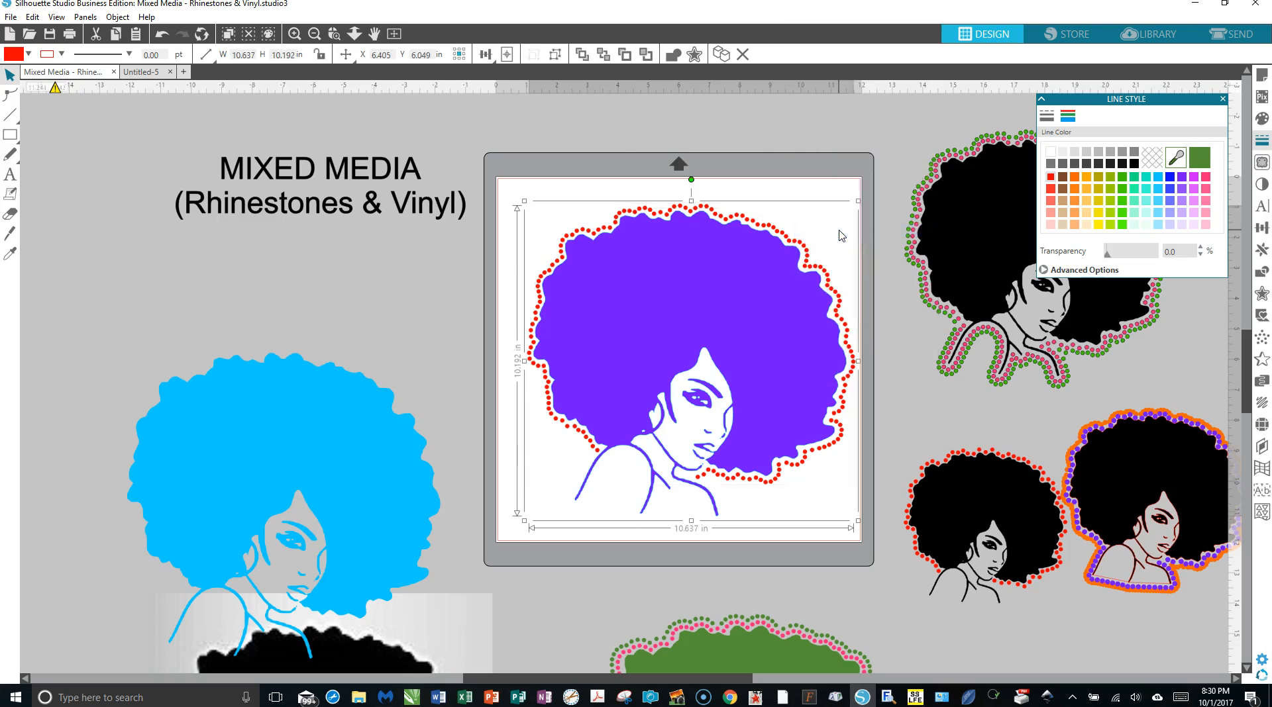
Step: Move the purple design and the red-rhinestone sample off to the area below the samples, and place the orange-bordered sample beneath the pink-and-green one
{"action": "left_click_drag", "start_coordinate": [716, 261], "coordinate": [1067, 665]}
{"action": "left_click_drag", "start_coordinate": [1032, 512], "coordinate": [1190, 664]}
{"action": "key", "text": "Escape"}
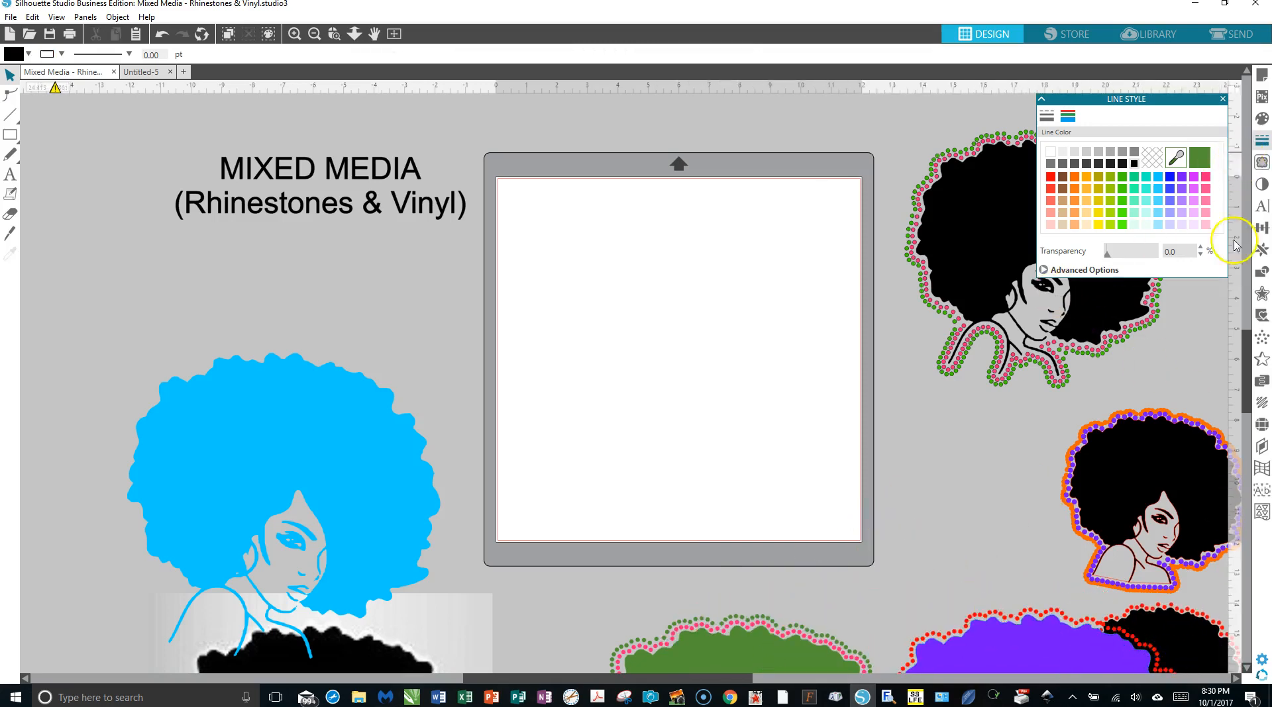
{"action": "left_click_drag", "start_coordinate": [1163, 495], "coordinate": [1010, 482]}
{"action": "key", "text": "Escape"}
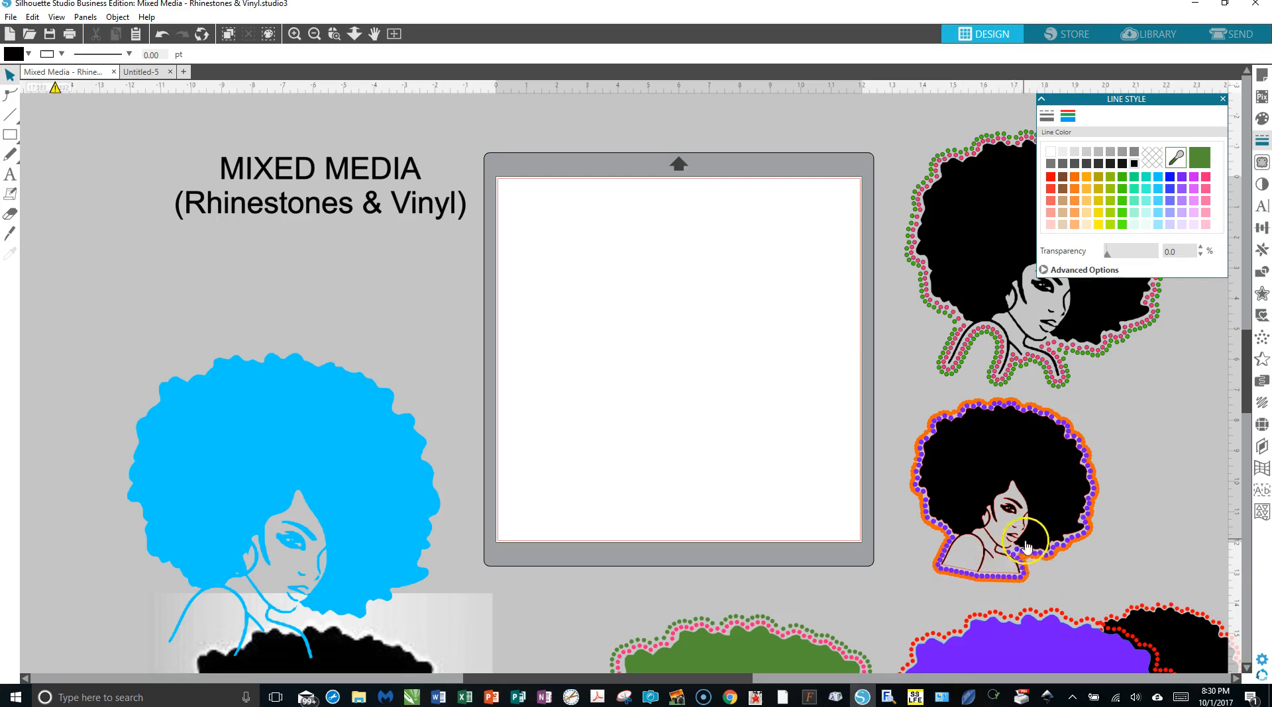
Step: Move the blue silhouette onto the mat and set its line color and fill to black
{"action": "left_click_drag", "start_coordinate": [395, 488], "coordinate": [782, 339]}
{"action": "left_click", "coordinate": [891, 310]}
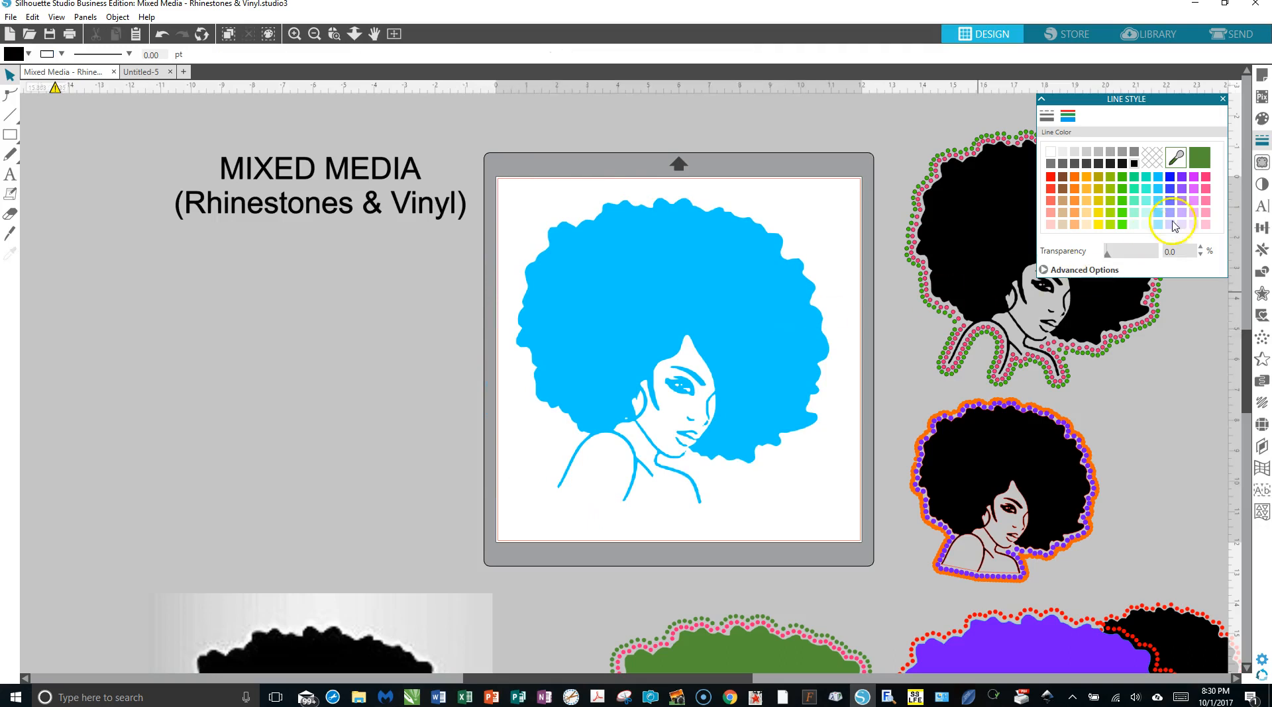
{"action": "left_click", "coordinate": [1135, 160]}
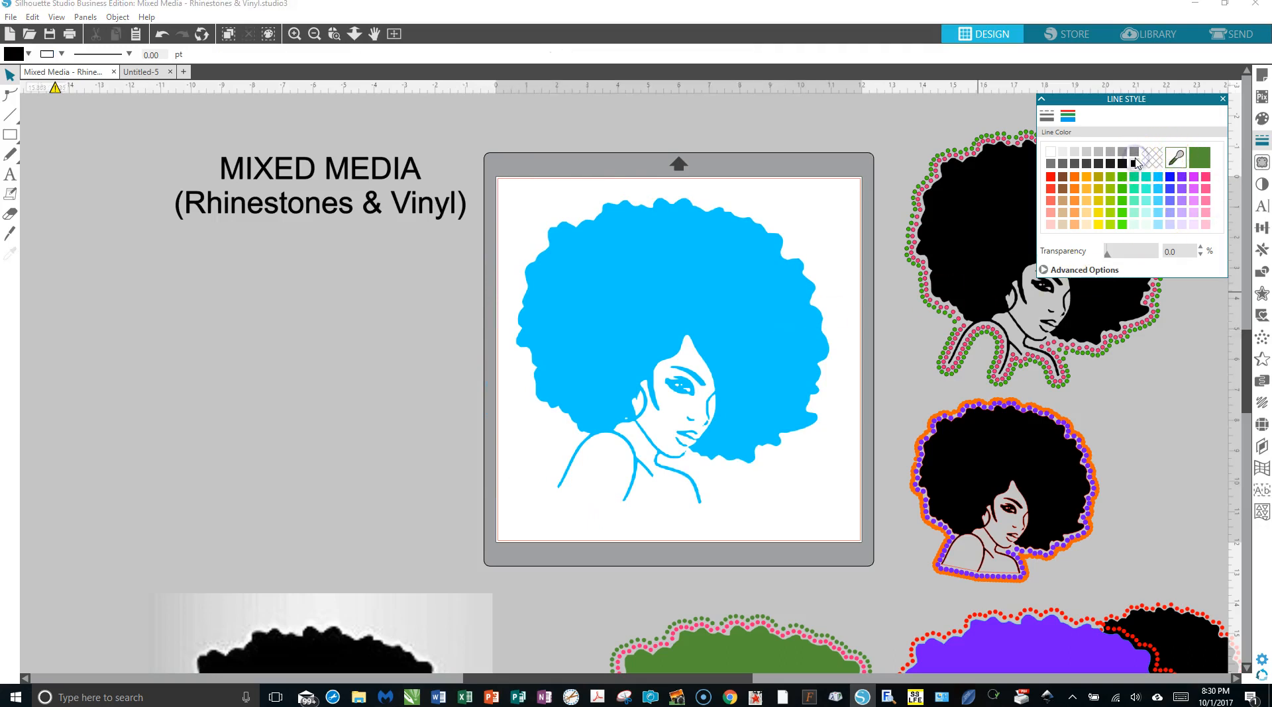
{"action": "left_click", "coordinate": [798, 299]}
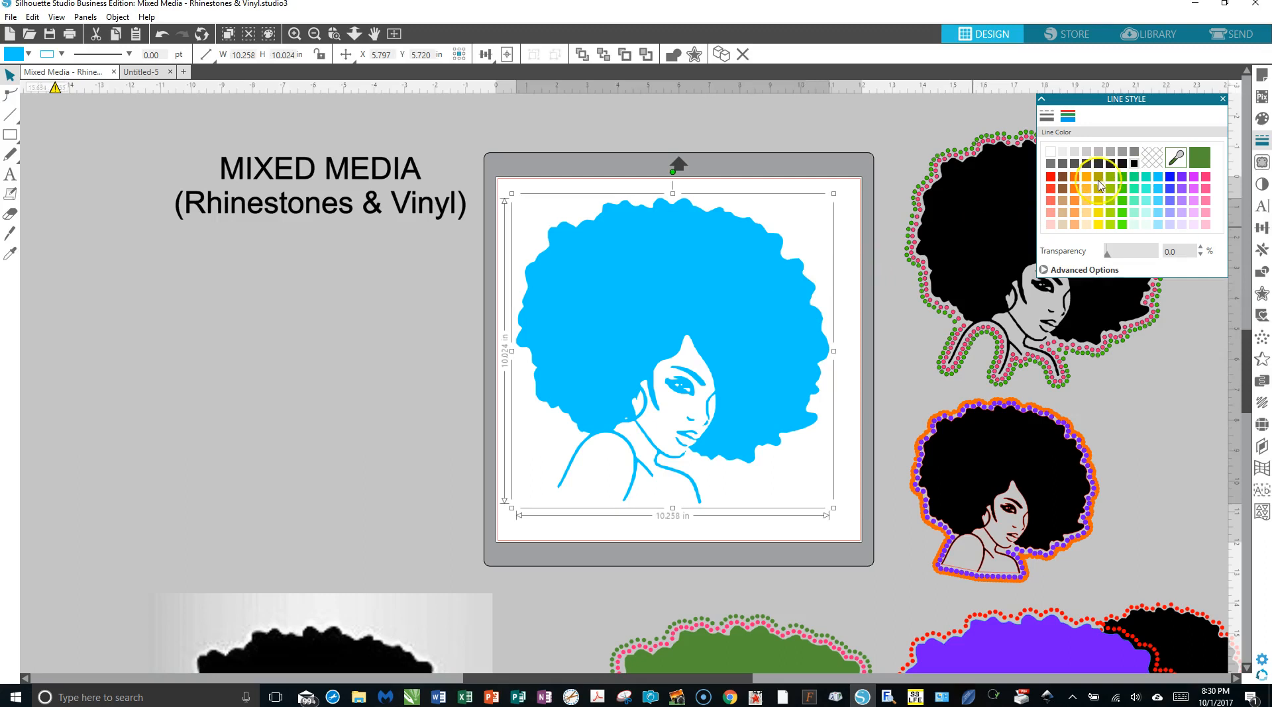
{"action": "left_click", "coordinate": [1136, 161]}
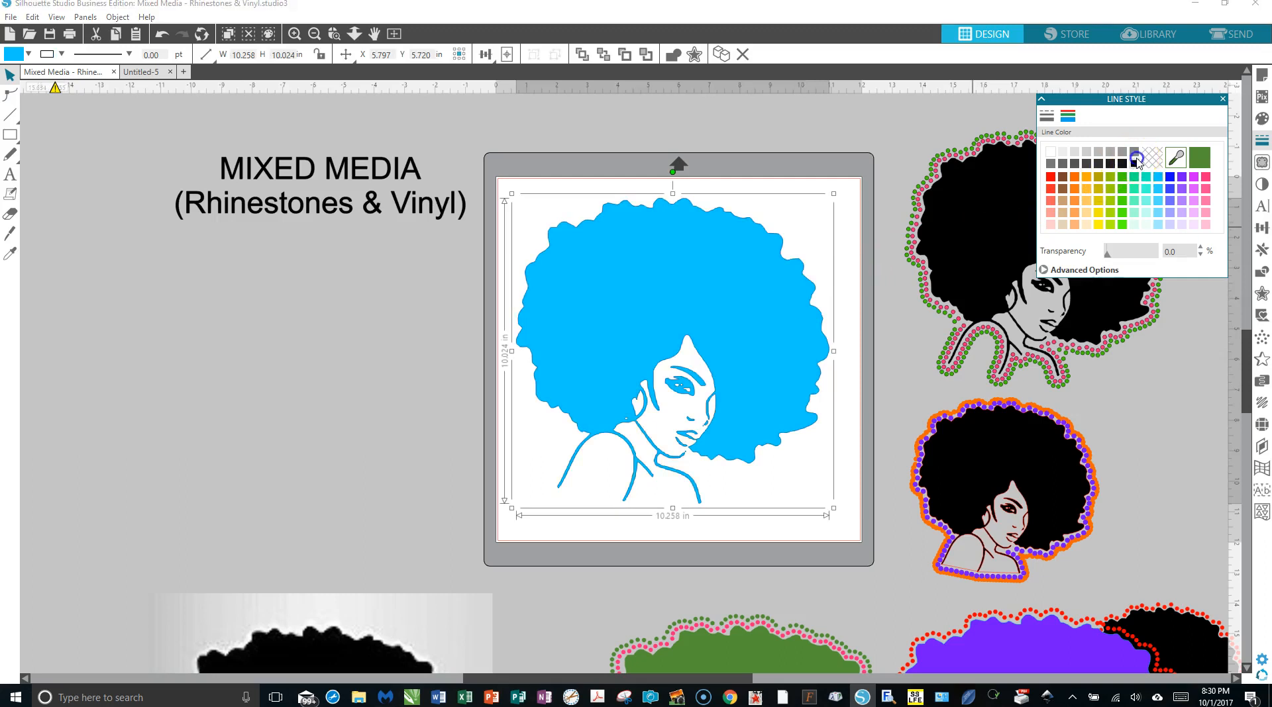
{"action": "left_click", "coordinate": [1258, 121]}
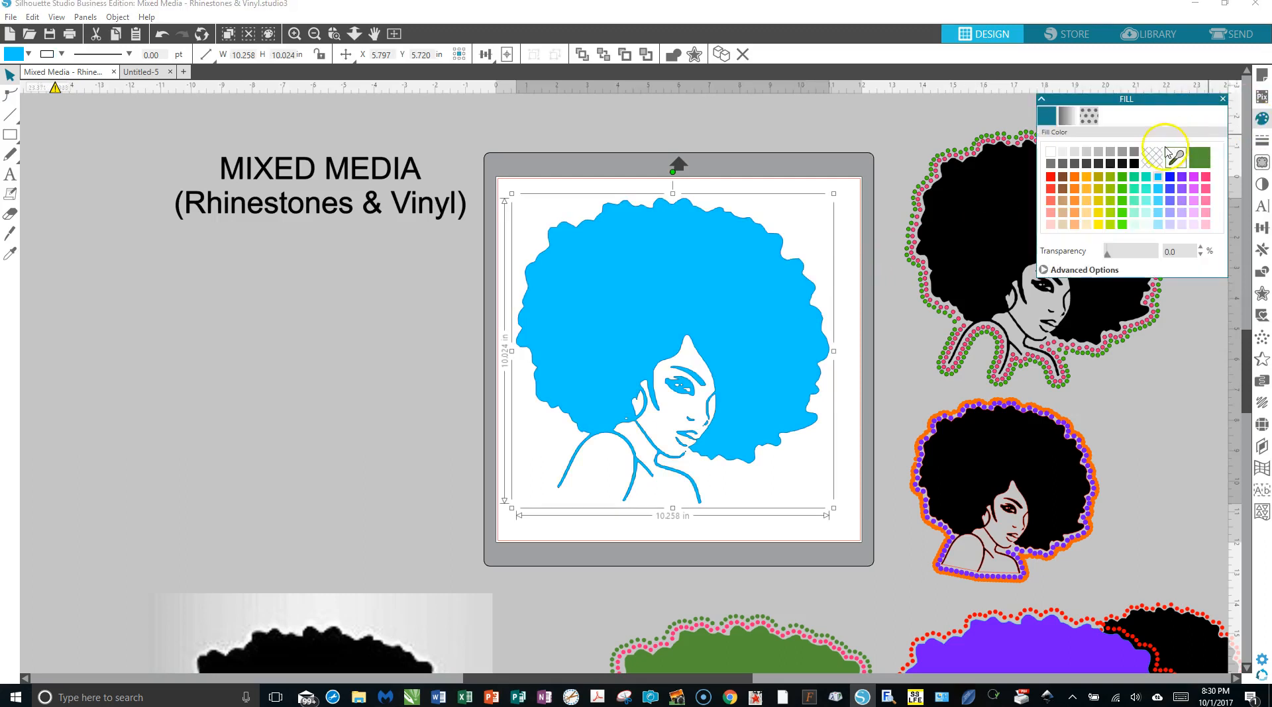
{"action": "left_click", "coordinate": [1134, 164]}
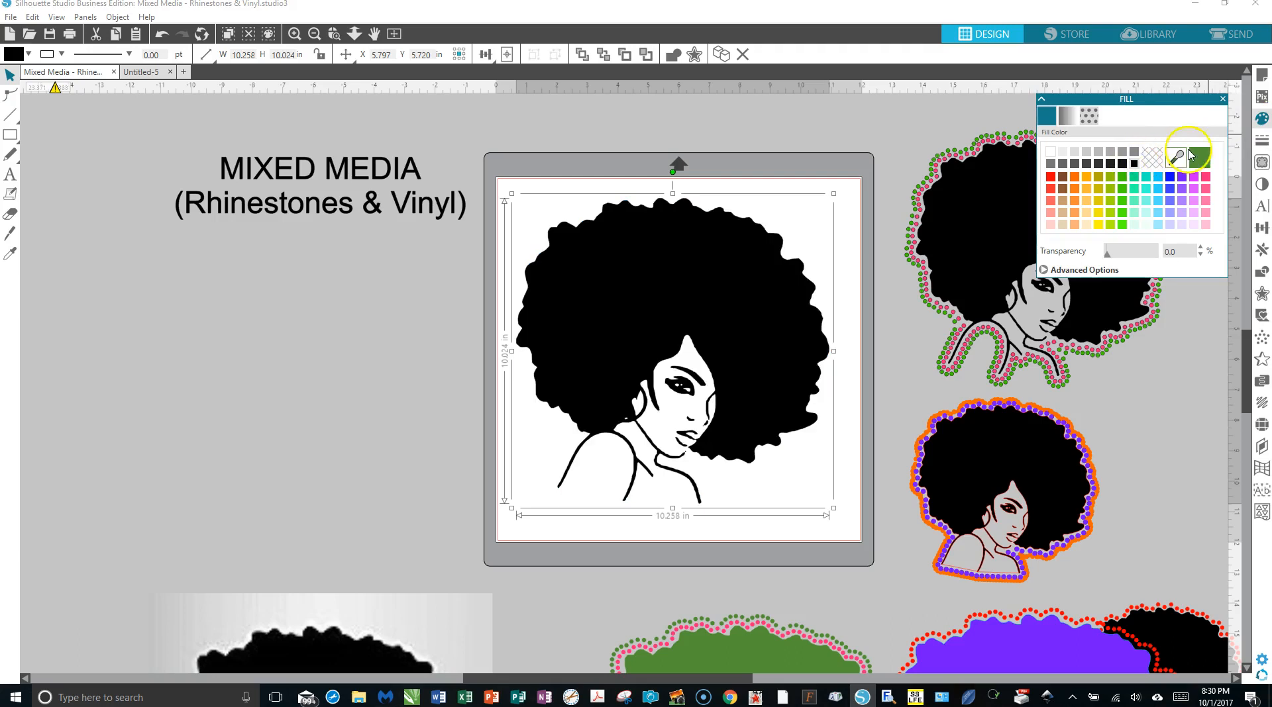
{"action": "left_click", "coordinate": [1222, 99]}
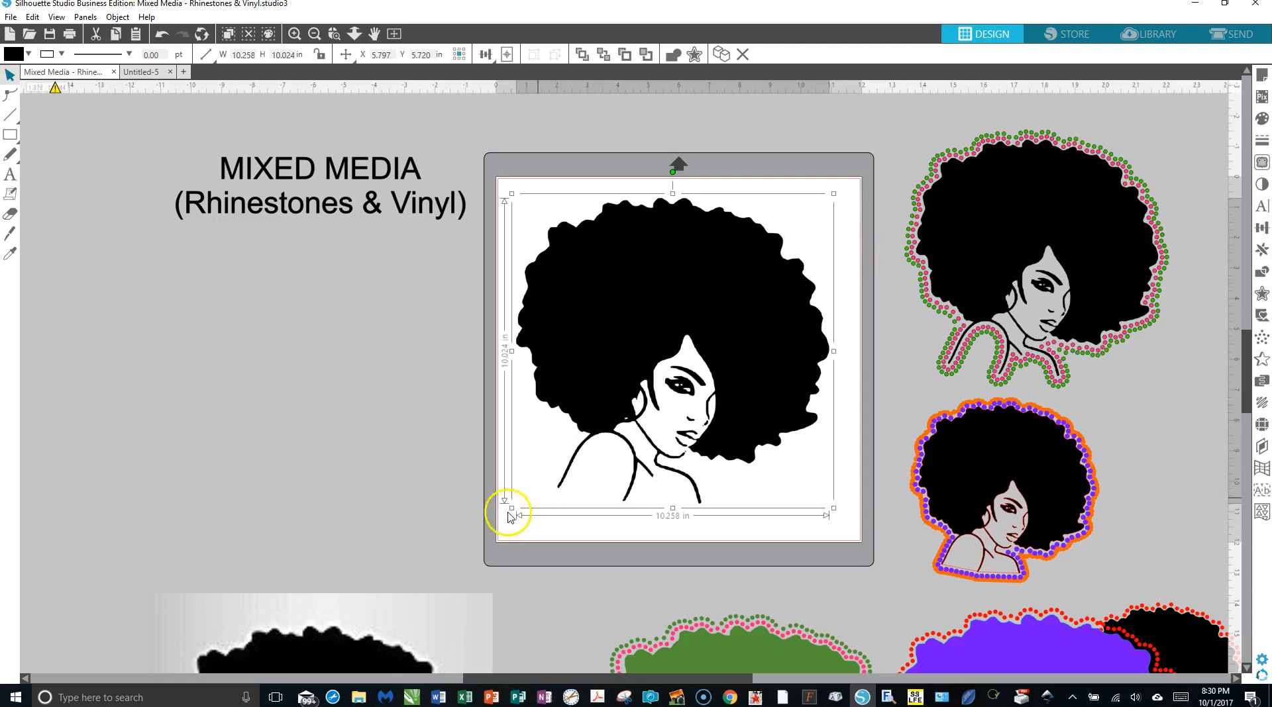
Step: Draw two straight lines joining the lower ends of the arm and shoulder strokes, spanning about 4.7 in in total
{"action": "left_click", "coordinate": [426, 498]}
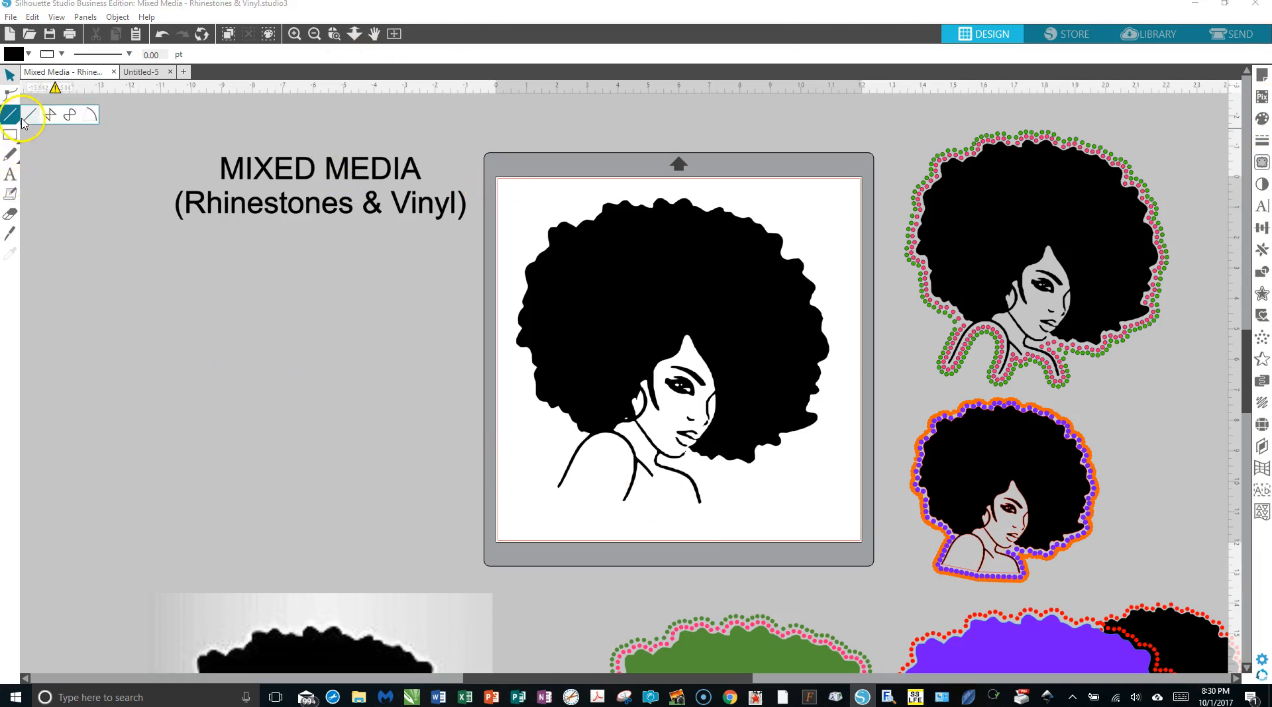
{"action": "left_click", "coordinate": [30, 119]}
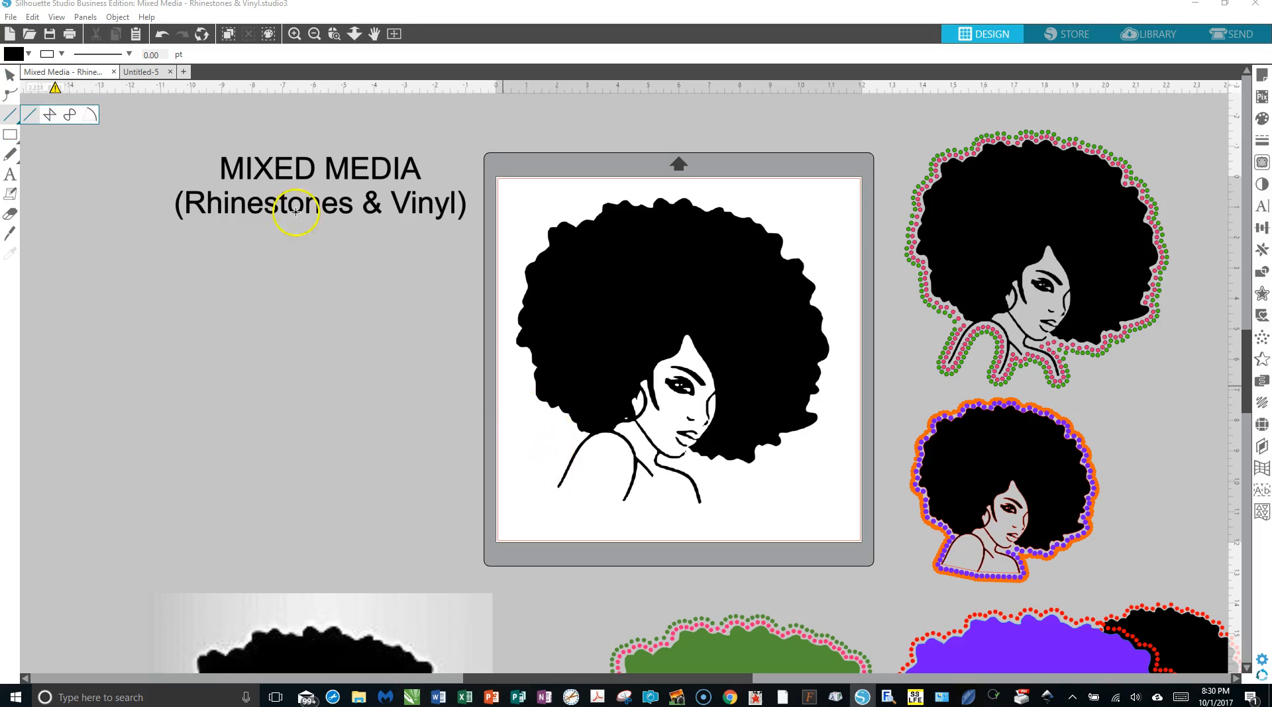
{"action": "left_click", "coordinate": [295, 34]}
{"action": "left_click", "coordinate": [295, 34]}
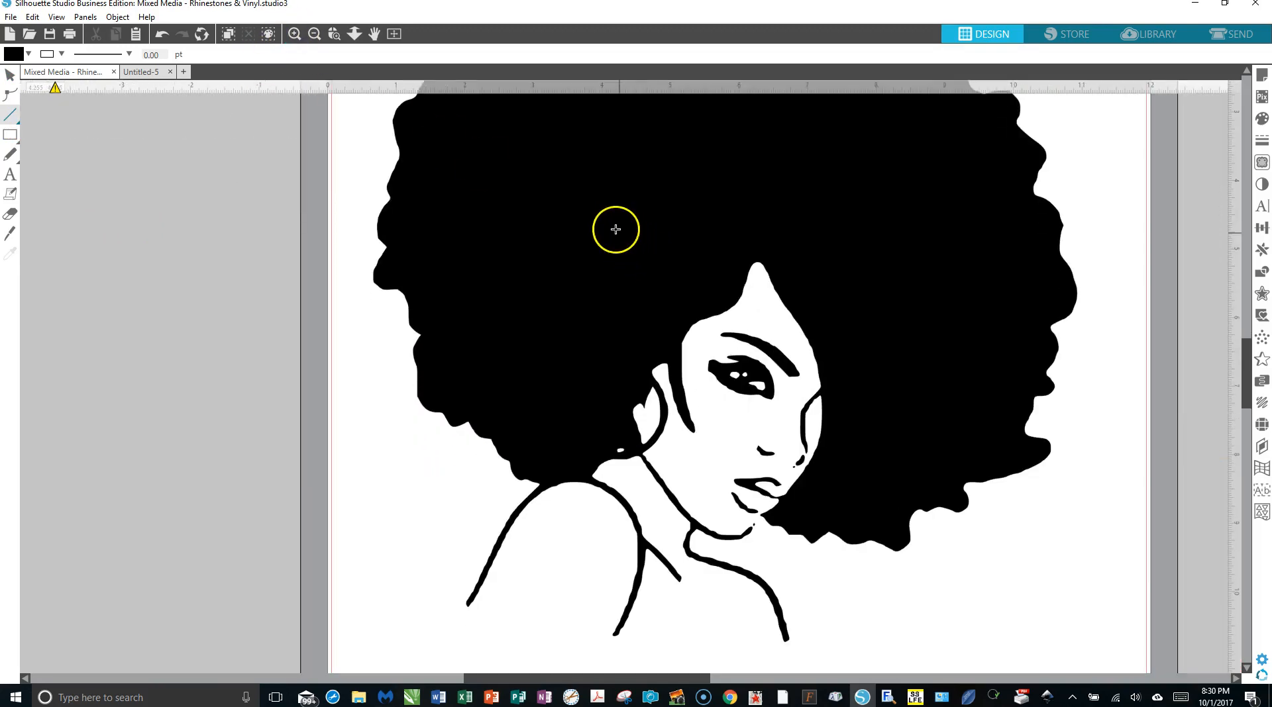
{"action": "scroll", "coordinate": [615, 230], "scroll_direction": "down", "scroll_amount": 5}
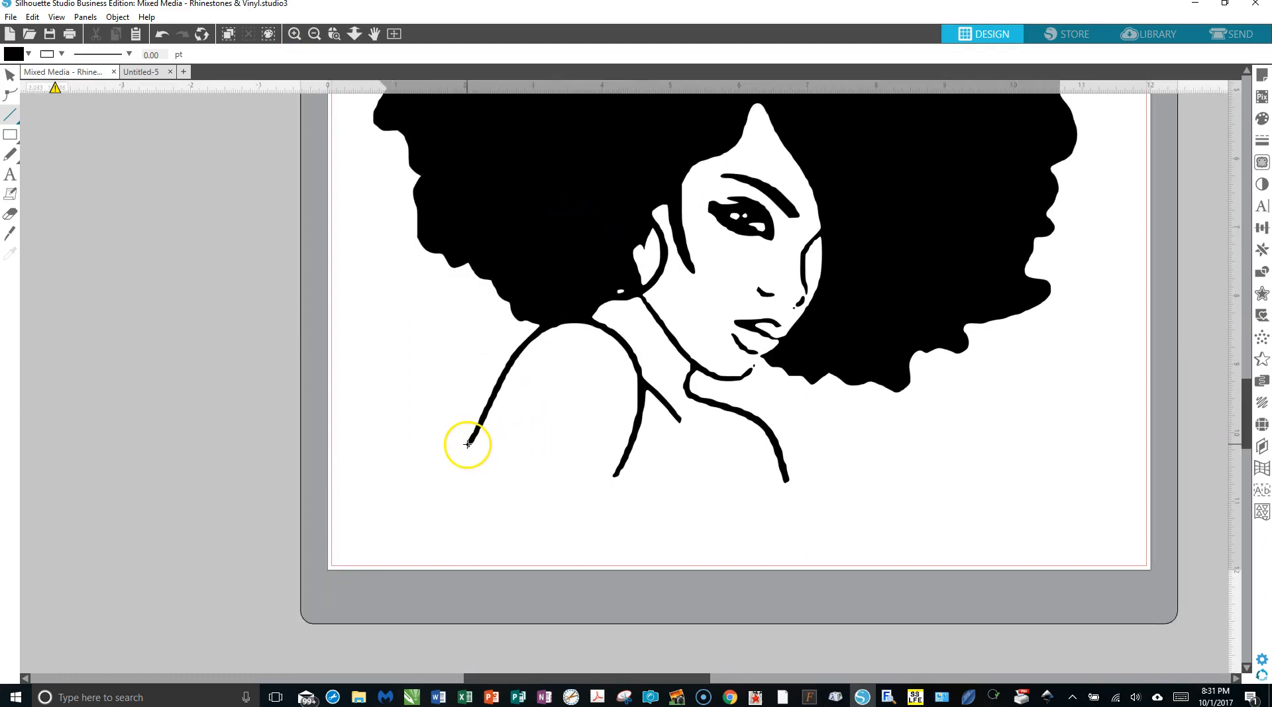
{"action": "left_click_drag", "start_coordinate": [467, 444], "coordinate": [617, 476]}
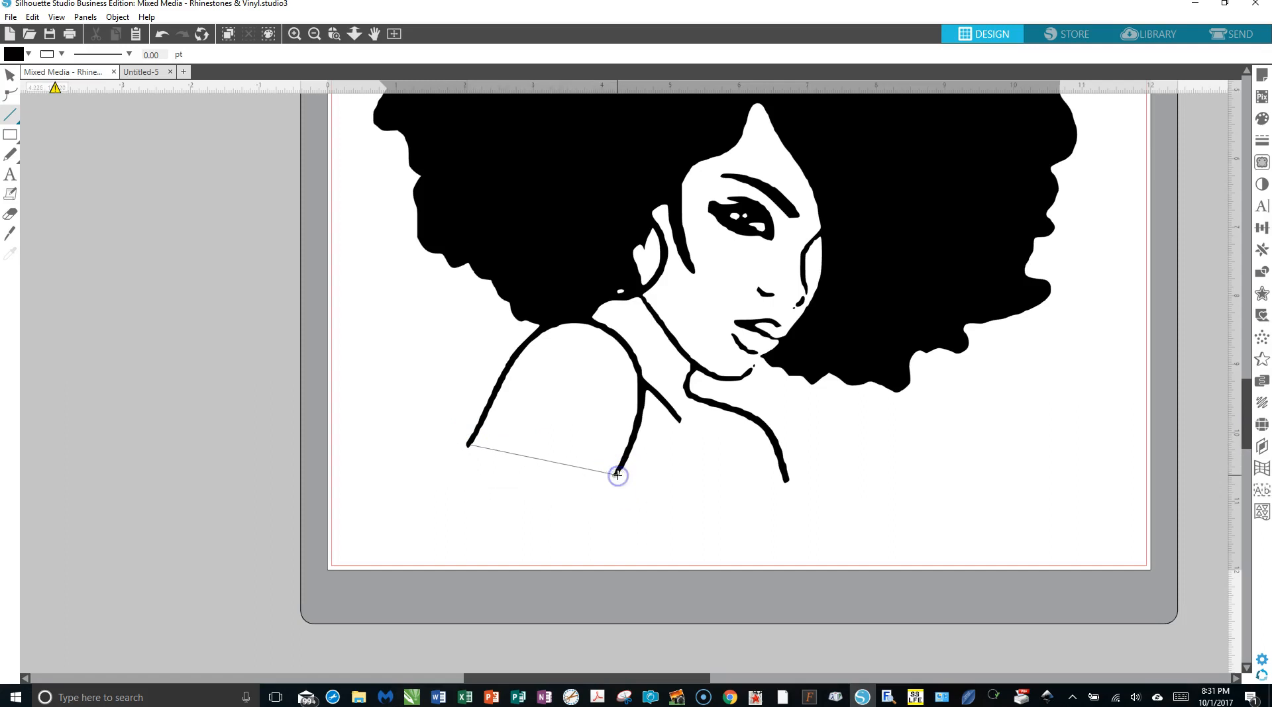
{"action": "left_click_drag", "start_coordinate": [619, 474], "coordinate": [787, 480]}
Step: Set the thickness of the two straight lines below the shoulders to 3.50 pt
{"action": "left_click", "coordinate": [10, 75]}
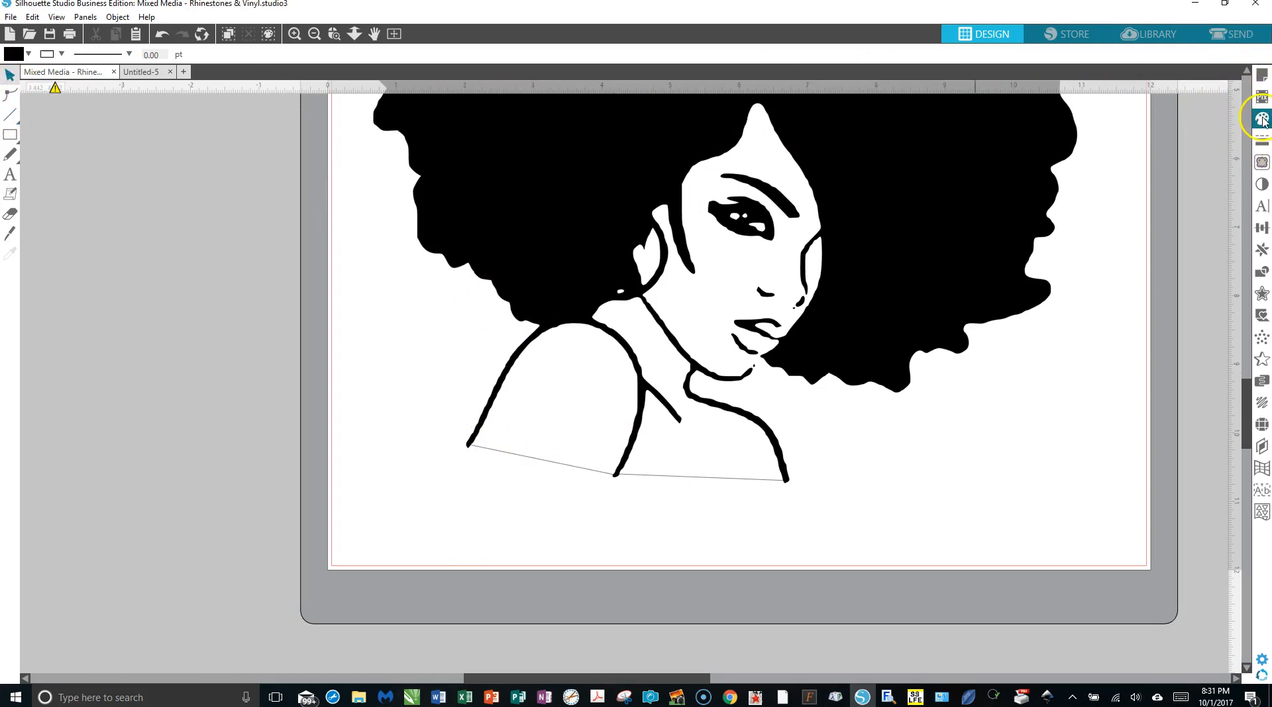
{"action": "left_click", "coordinate": [1260, 138]}
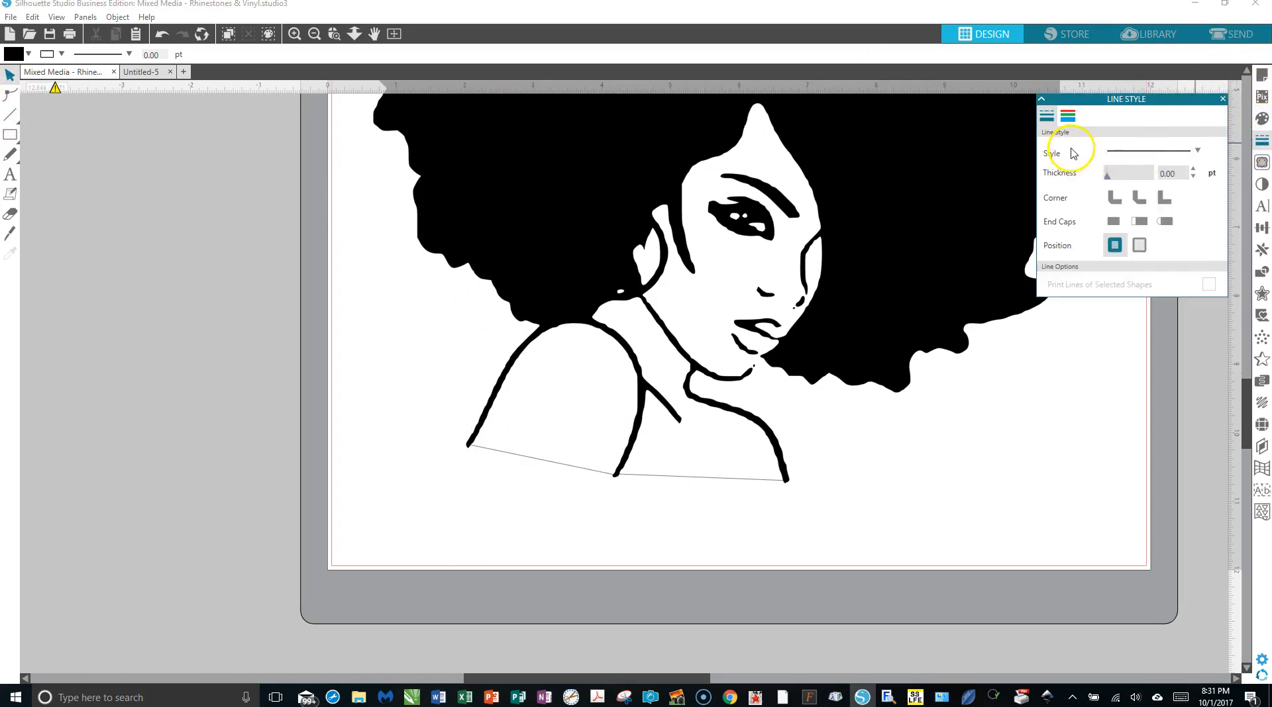
{"action": "left_click", "coordinate": [528, 464]}
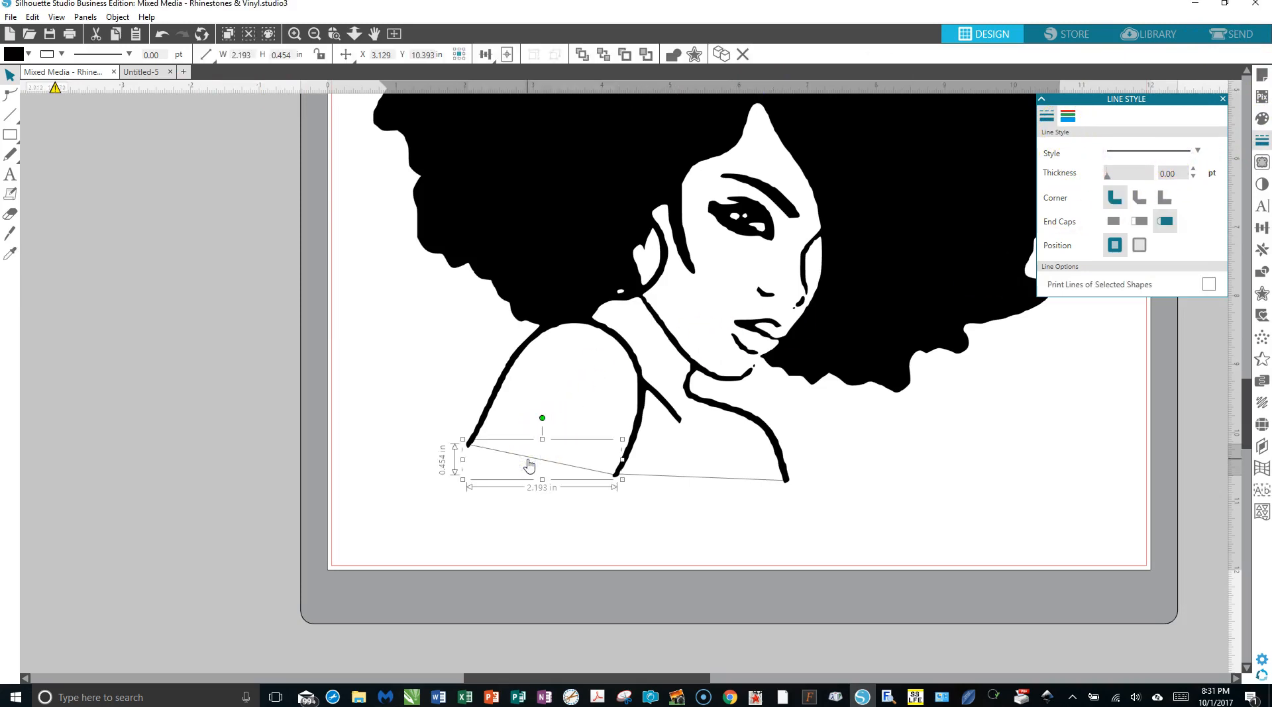
{"action": "left_click", "coordinate": [692, 478], "text": "shift"}
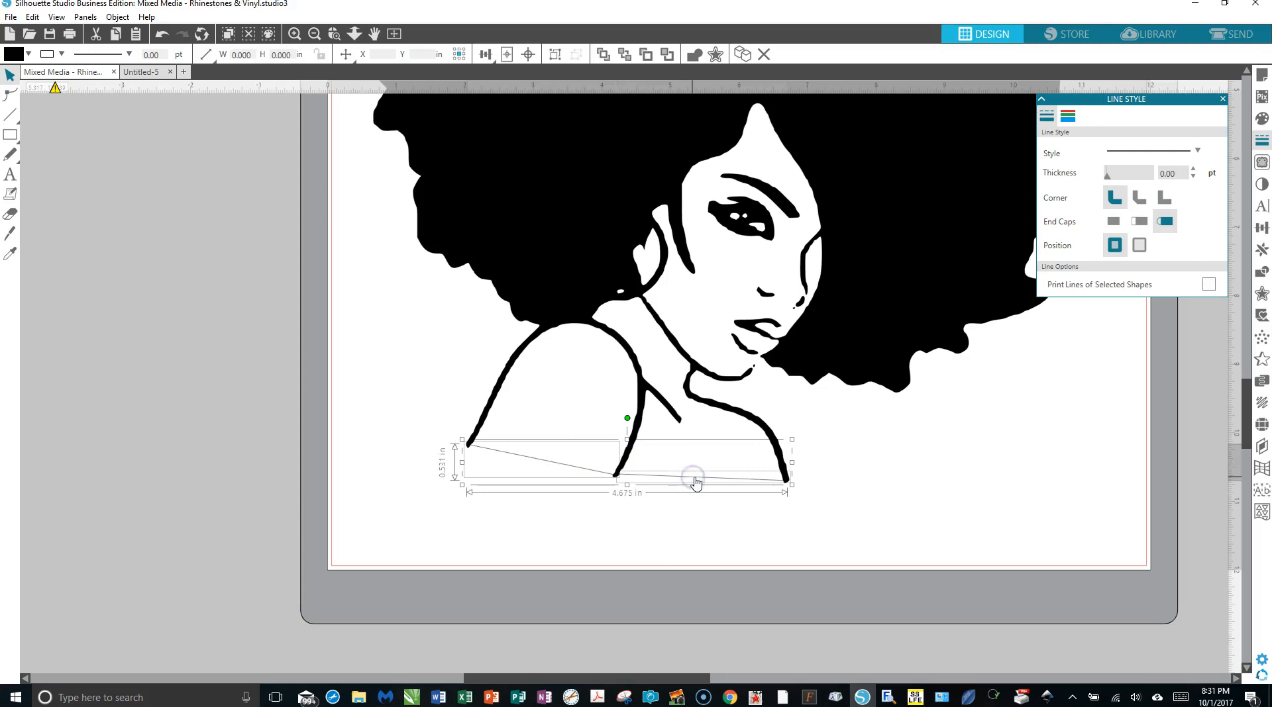
{"action": "left_click", "coordinate": [1193, 170]}
{"action": "left_click", "coordinate": [1193, 171]}
{"action": "left_click", "coordinate": [1192, 171]}
{"action": "left_click", "coordinate": [1192, 170]}
{"action": "left_click", "coordinate": [1193, 171]}
{"action": "left_click", "coordinate": [1193, 171]}
{"action": "left_click", "coordinate": [1193, 171]}
{"action": "left_click", "coordinate": [1192, 171]}
{"action": "left_click", "coordinate": [1193, 171]}
{"action": "left_click", "coordinate": [1193, 170]}
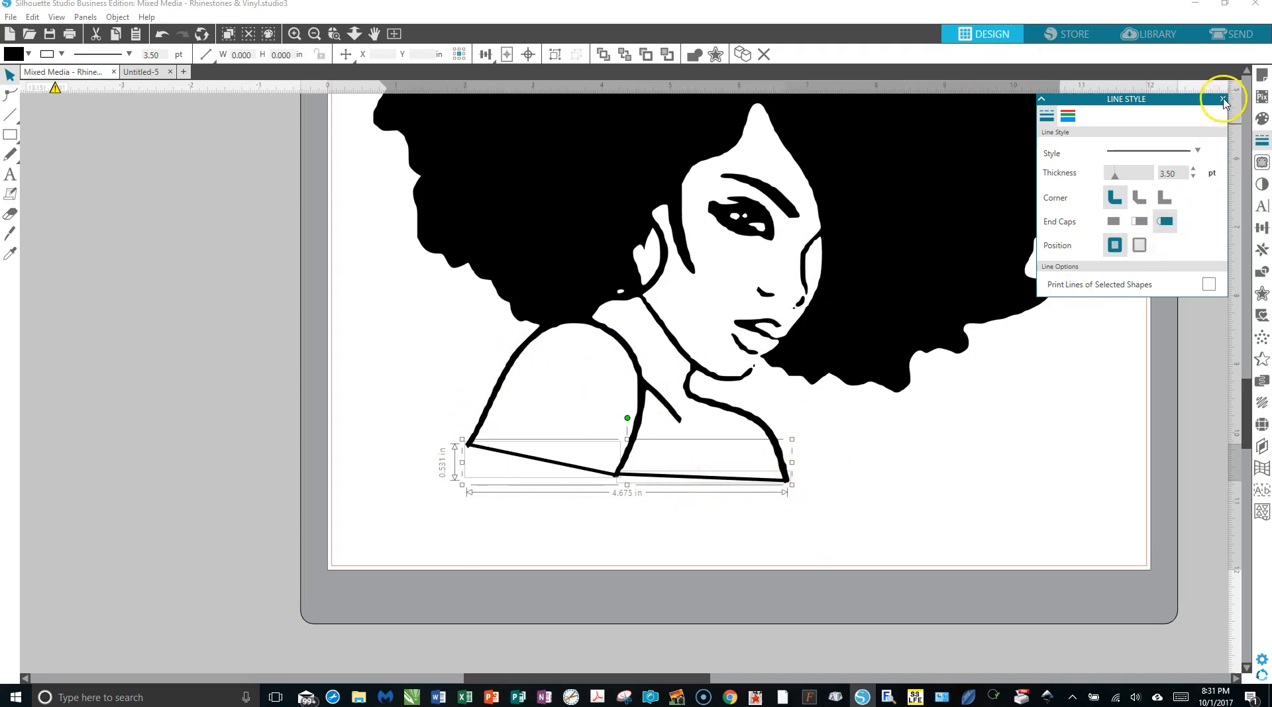
{"action": "left_click", "coordinate": [1222, 98]}
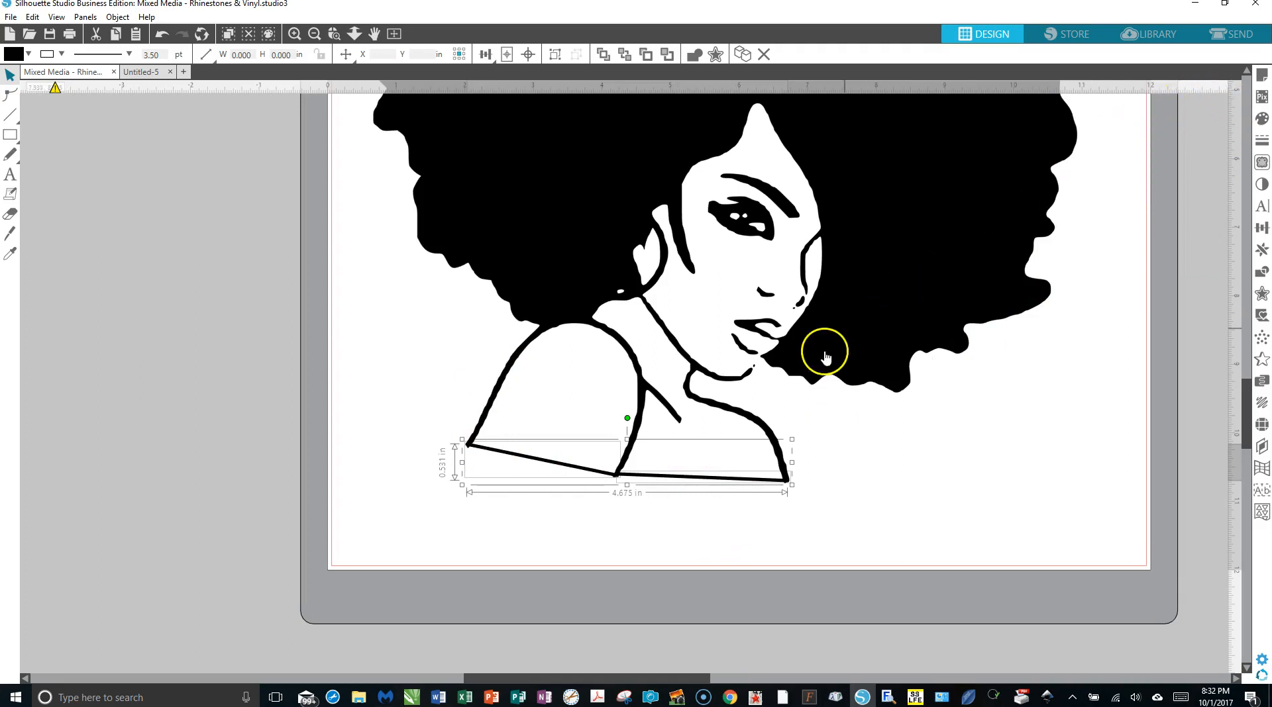
Step: Try to weld the black silhouette together with the two straight lines below the shoulders
{"action": "left_click", "coordinate": [861, 385]}
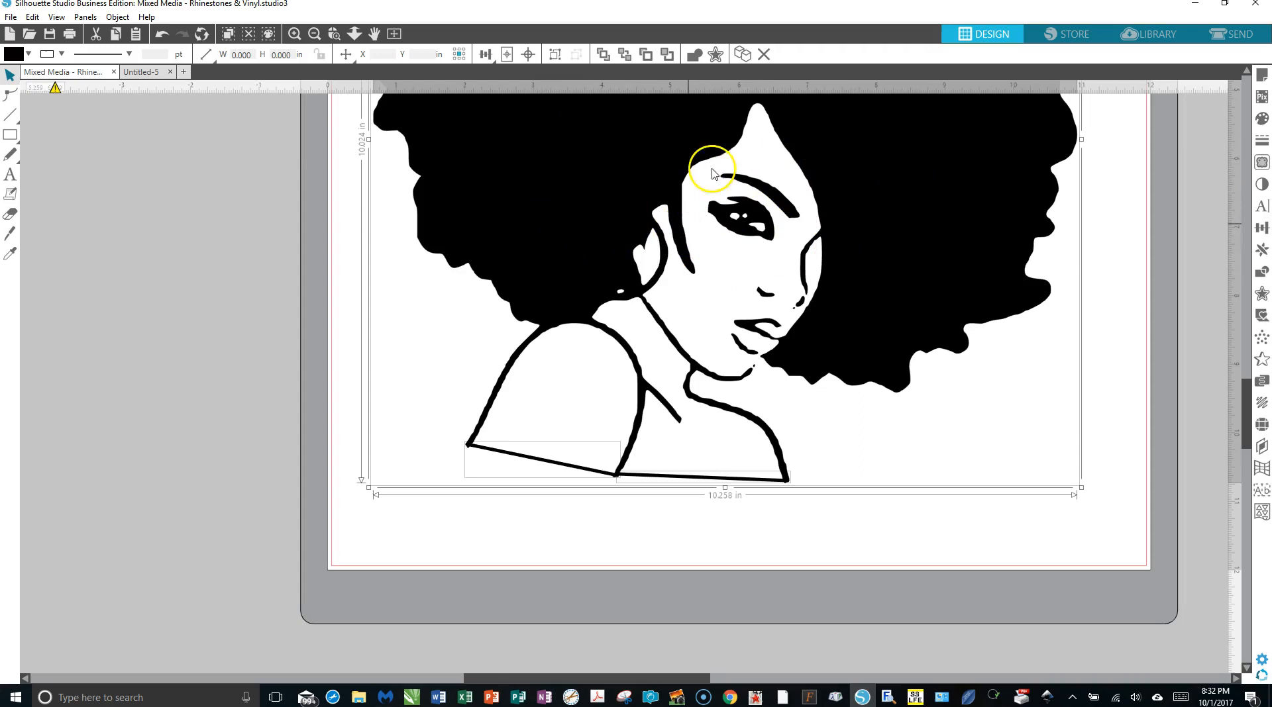
{"action": "left_click", "coordinate": [696, 56]}
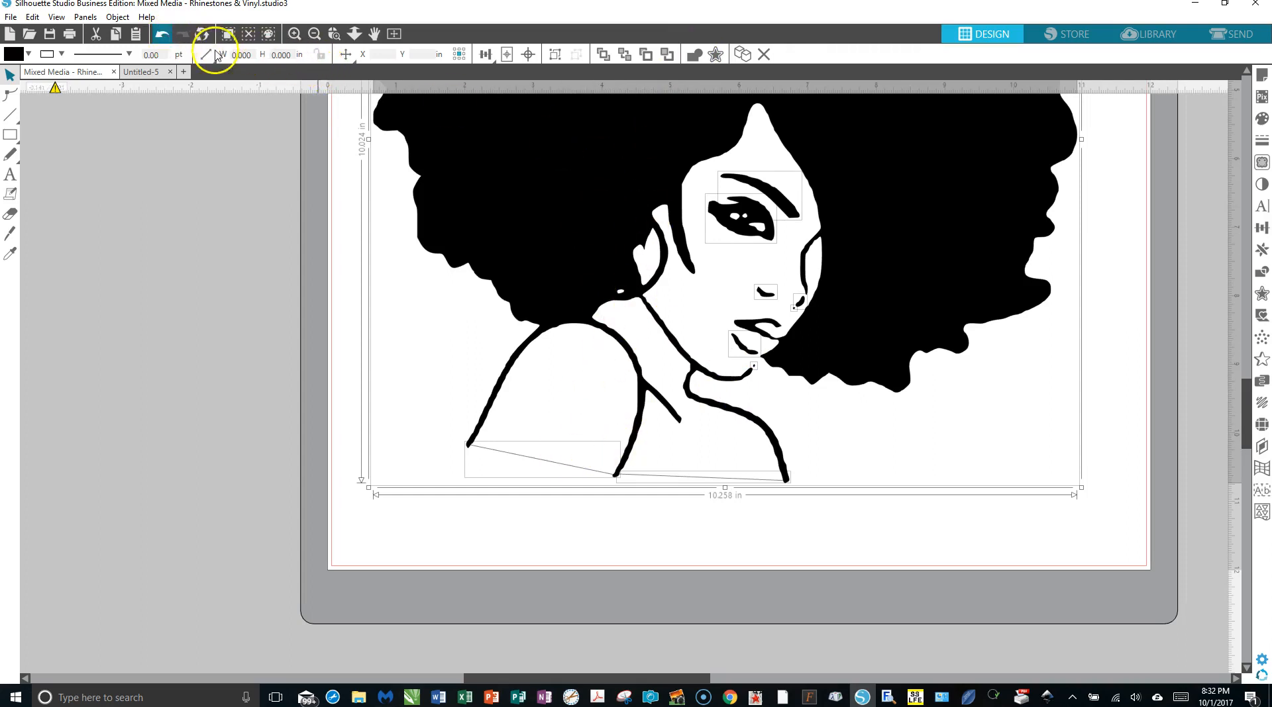
Step: Set the line thickness of the silhouette and the two straight shoulder lines to 4.75 pt
{"action": "left_click", "coordinate": [1262, 141]}
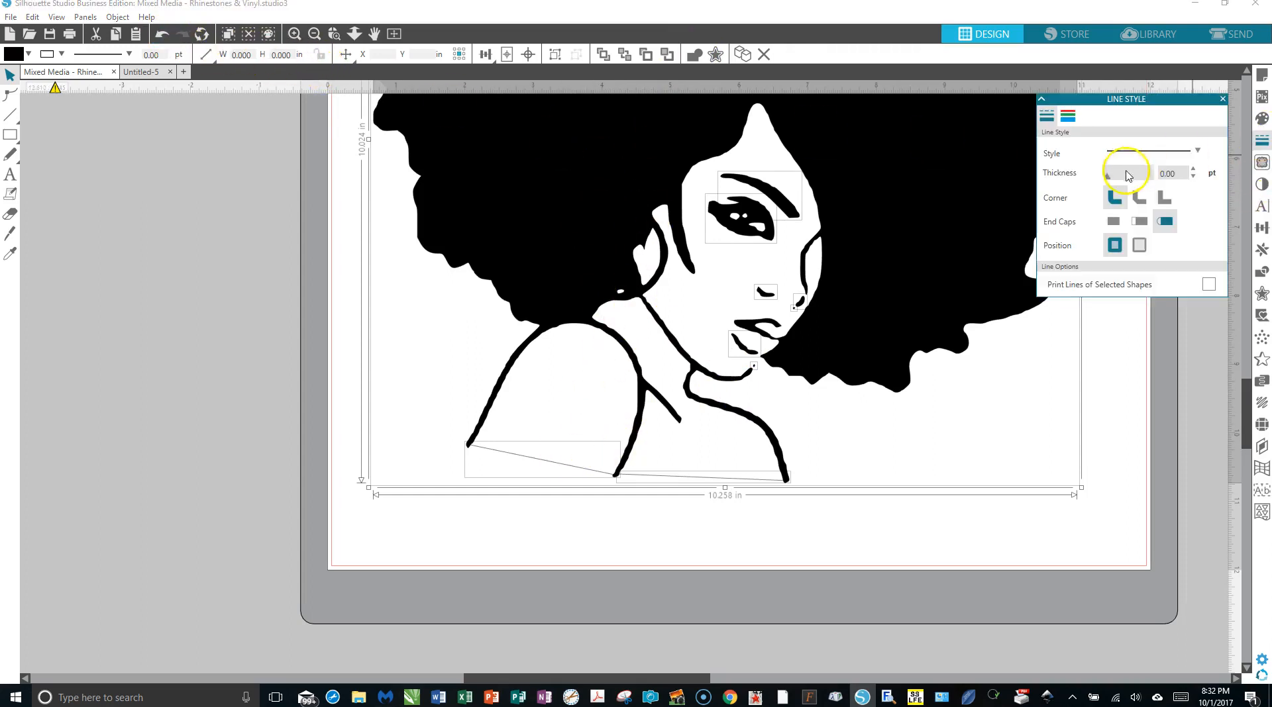
{"action": "left_click", "coordinate": [1065, 118]}
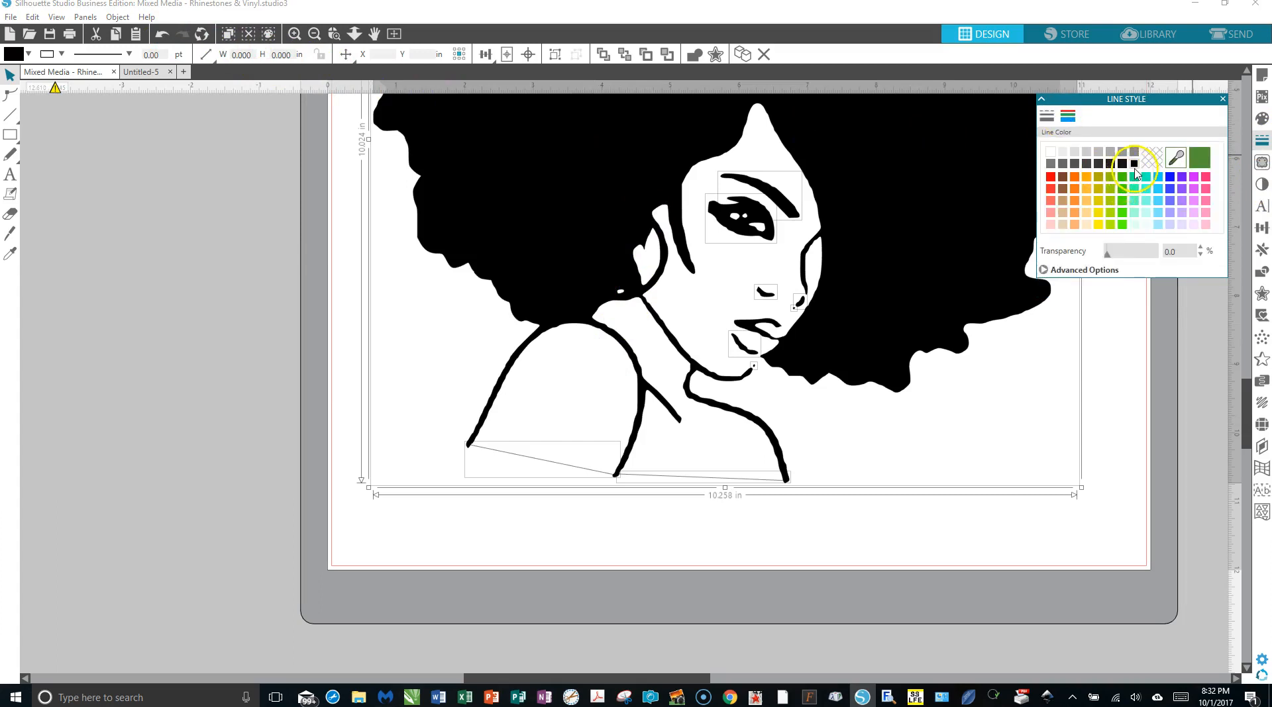
{"action": "left_click", "coordinate": [1048, 120]}
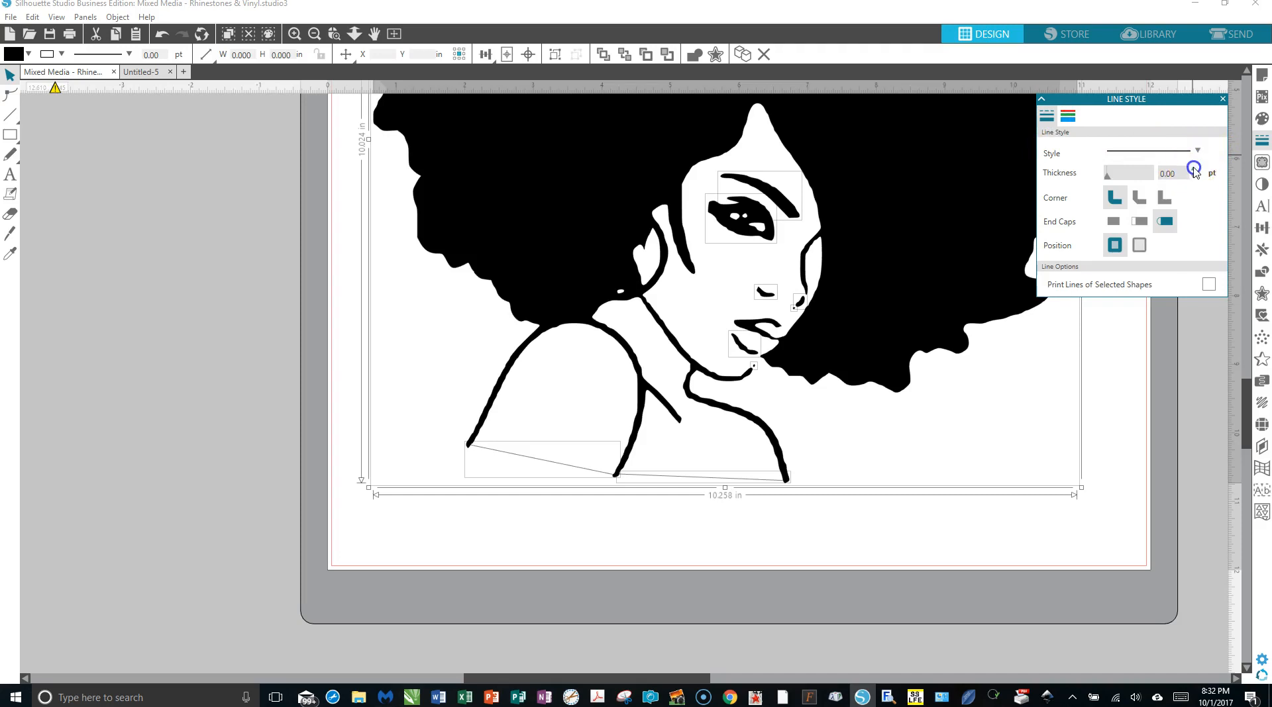
{"action": "left_click", "coordinate": [1193, 168]}
{"action": "left_click", "coordinate": [1193, 168]}
{"action": "left_click", "coordinate": [1194, 169]}
{"action": "left_click", "coordinate": [1193, 169]}
{"action": "left_click", "coordinate": [1193, 169]}
{"action": "left_click", "coordinate": [1193, 168]}
{"action": "left_click", "coordinate": [1194, 168]}
{"action": "left_click", "coordinate": [1193, 169]}
{"action": "left_click", "coordinate": [1193, 168]}
{"action": "left_click", "coordinate": [1193, 169]}
{"action": "left_click", "coordinate": [1194, 168]}
{"action": "left_click", "coordinate": [1193, 168]}
{"action": "left_click", "coordinate": [1193, 168]}
{"action": "left_click", "coordinate": [1194, 168]}
{"action": "left_click", "coordinate": [1193, 168]}
{"action": "left_click", "coordinate": [1193, 169]}
{"action": "left_click", "coordinate": [1193, 169]}
{"action": "left_click", "coordinate": [1193, 169]}
{"action": "left_click", "coordinate": [1222, 98]}
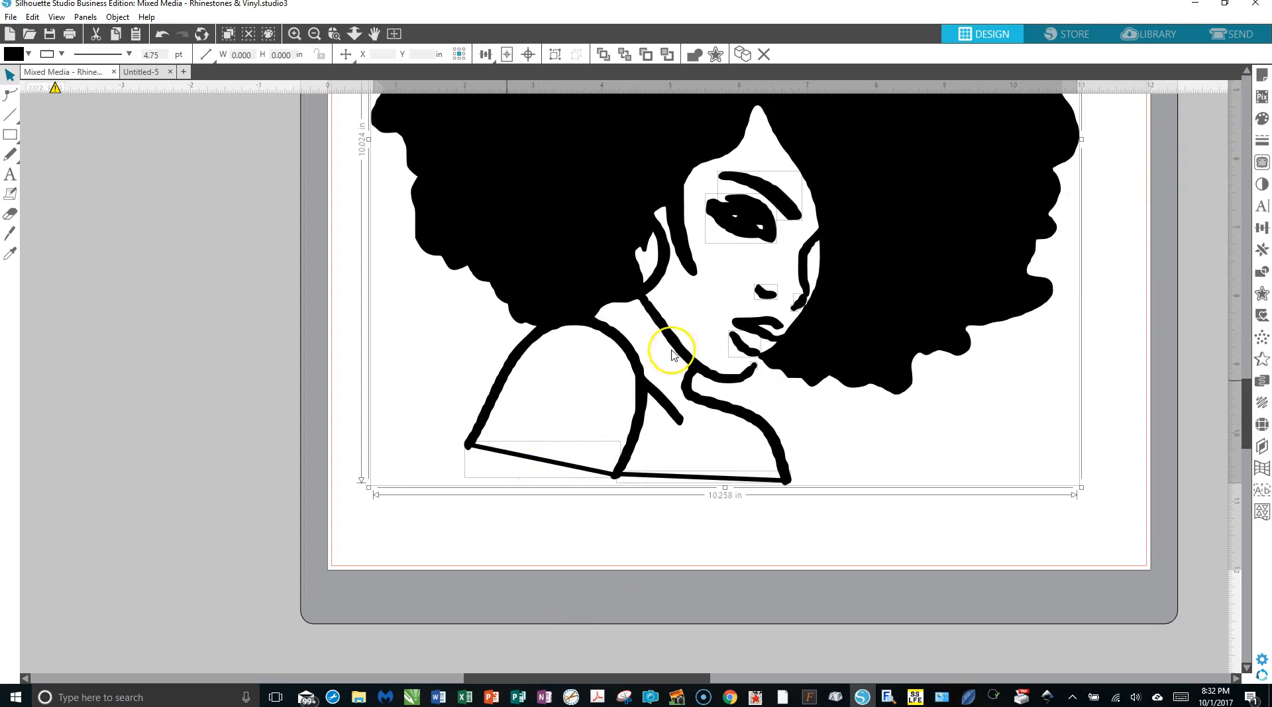
Step: Combine the silhouette pieces and the two shoulder lines into one compound path
{"action": "left_click", "coordinate": [315, 33]}
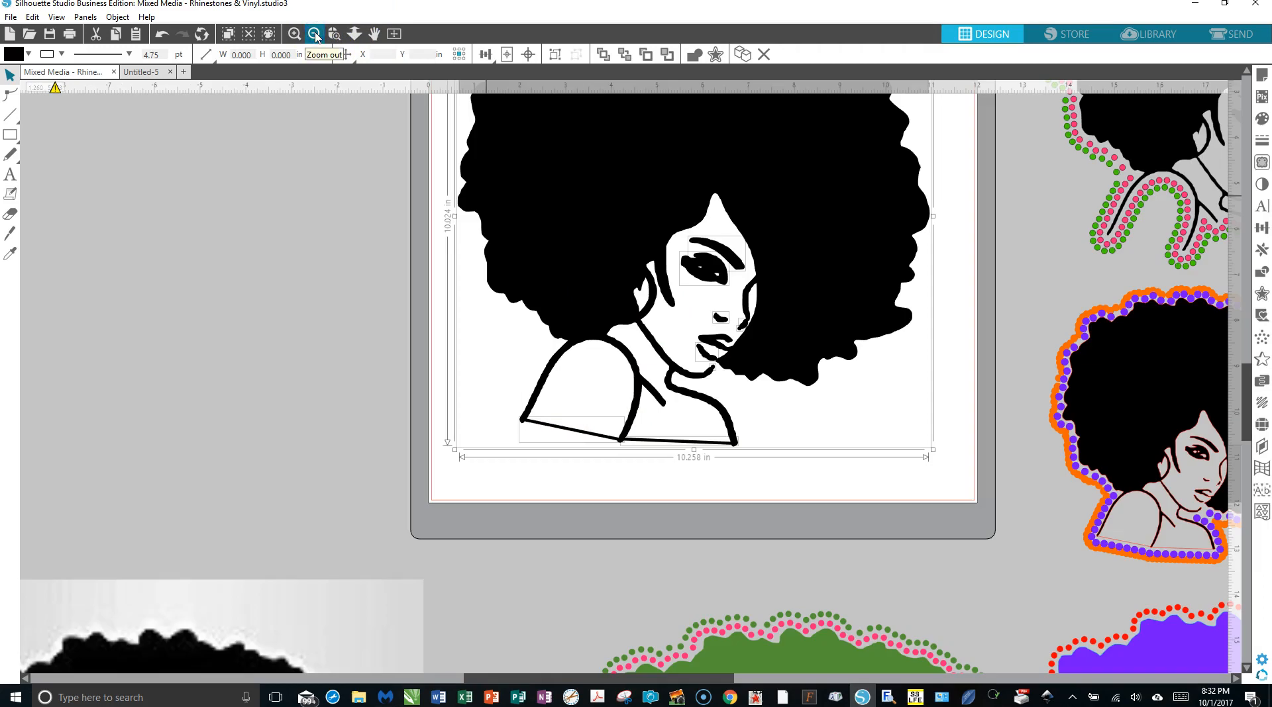
{"action": "scroll", "coordinate": [286, 265], "scroll_direction": "up", "scroll_amount": 1}
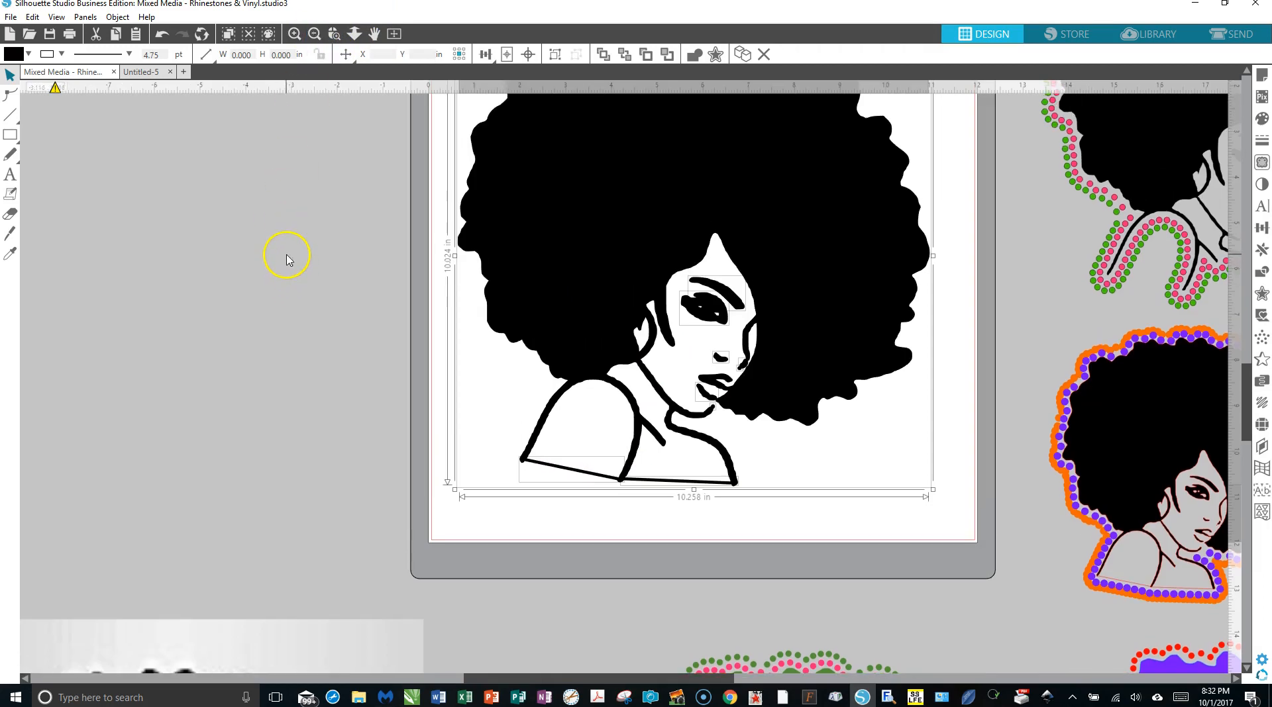
{"action": "scroll", "coordinate": [286, 259], "scroll_direction": "up", "scroll_amount": 1}
{"action": "scroll", "coordinate": [286, 259], "scroll_direction": "up", "scroll_amount": 4}
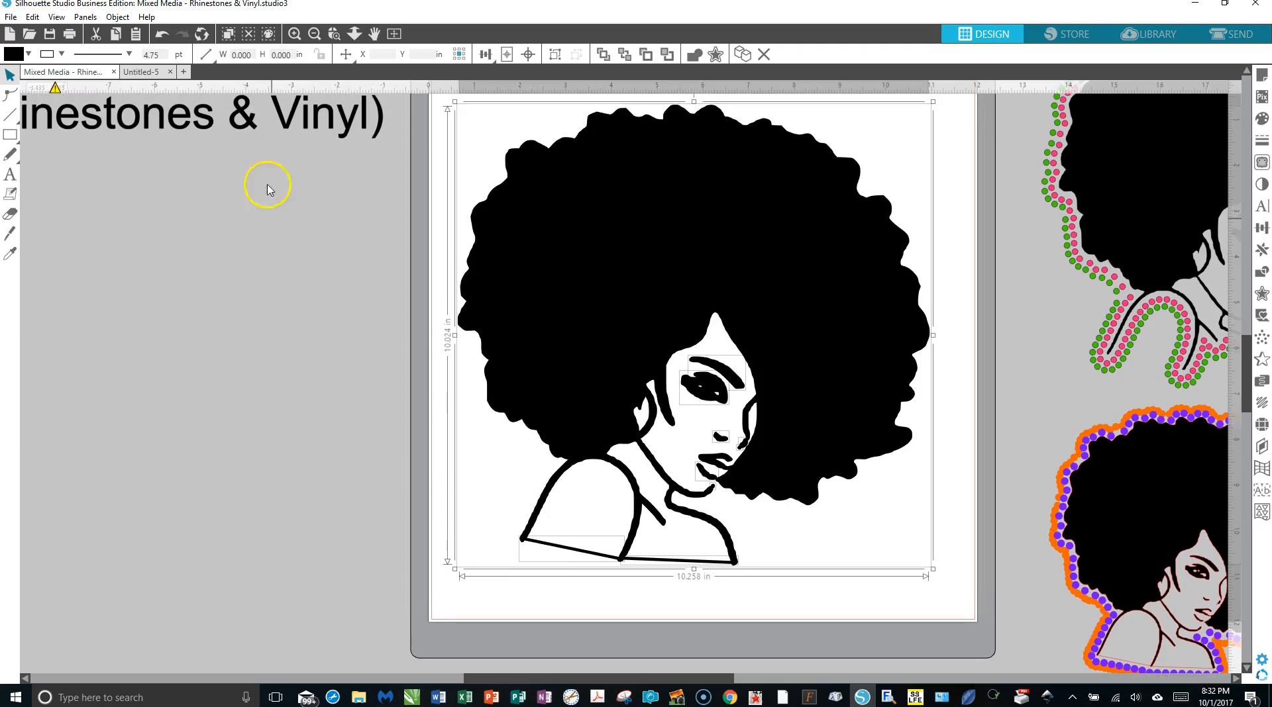
{"action": "right_click", "coordinate": [608, 349]}
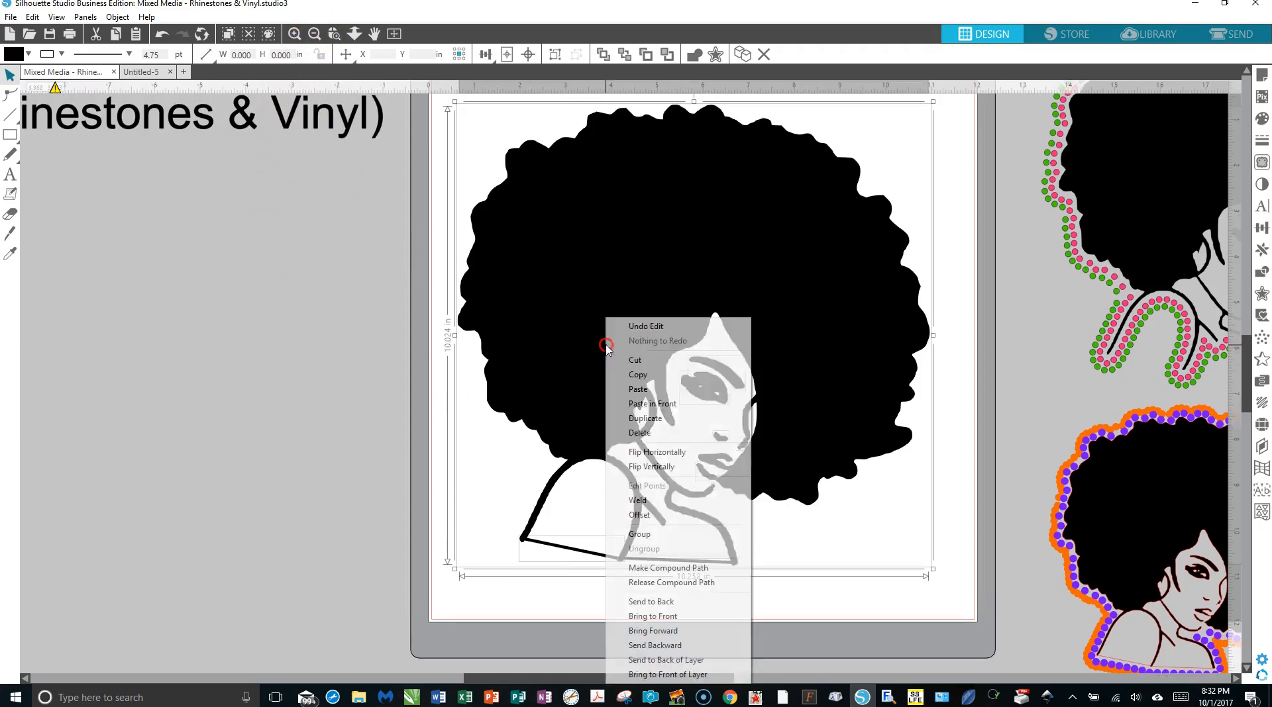
{"action": "left_click", "coordinate": [656, 568]}
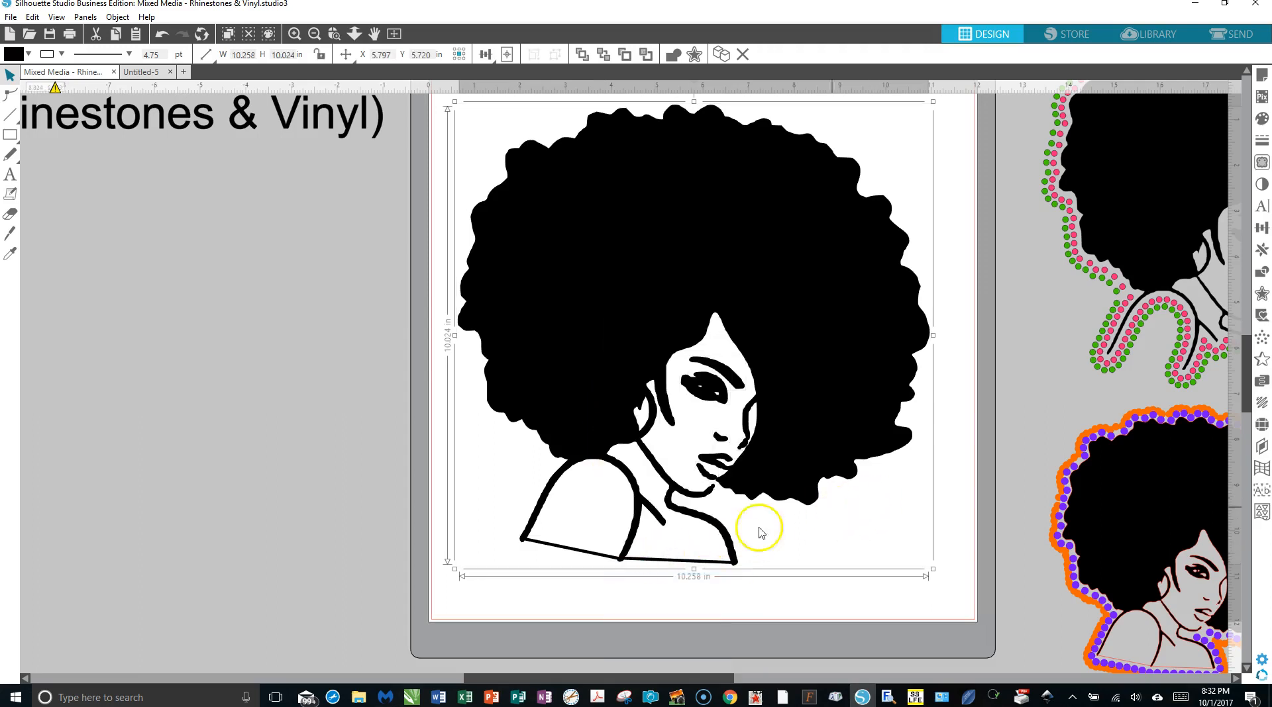
{"action": "left_click", "coordinate": [366, 511]}
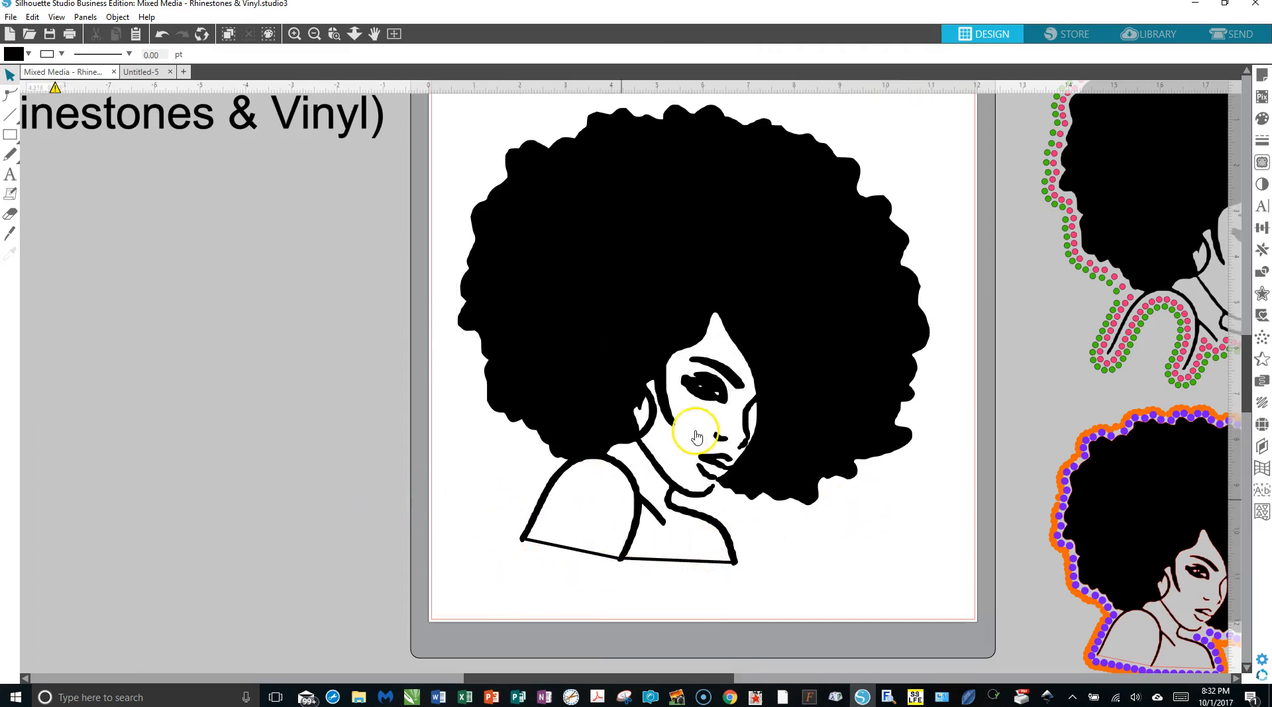
Step: Create a rounded-corner offset of the black silhouette at a distance of 0.190 in
{"action": "left_click", "coordinate": [745, 361]}
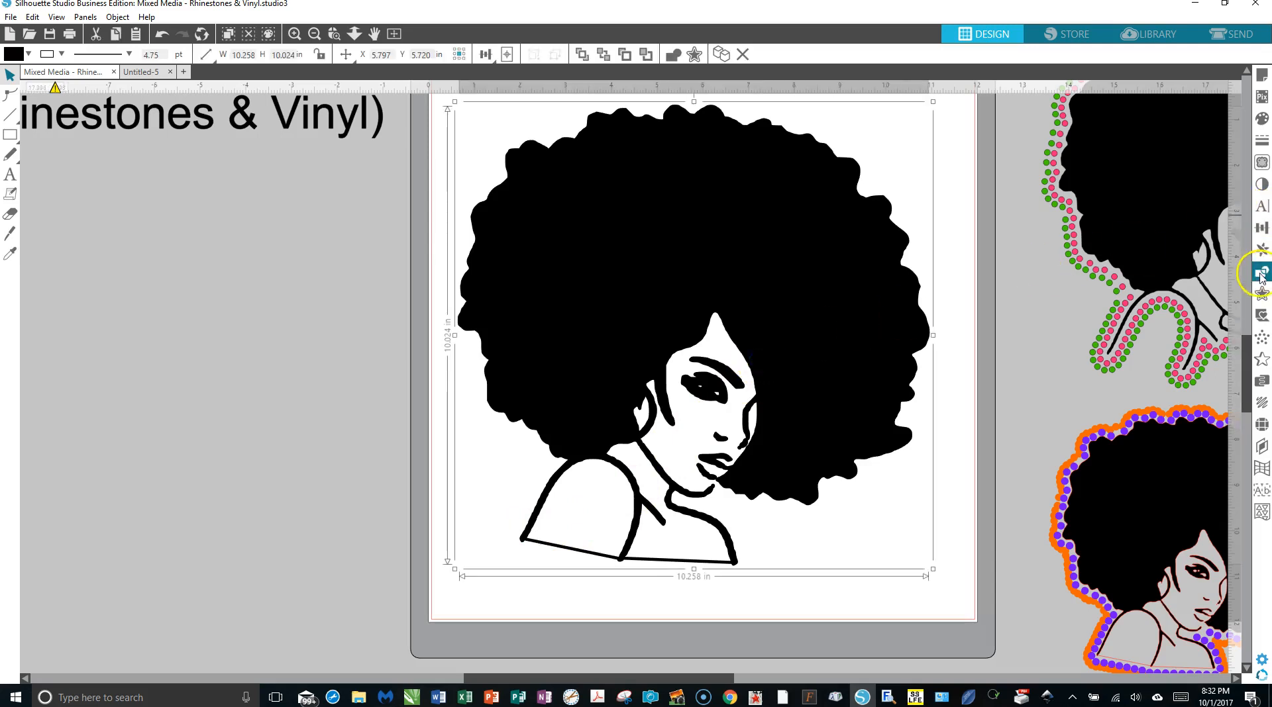
{"action": "left_click", "coordinate": [1262, 294]}
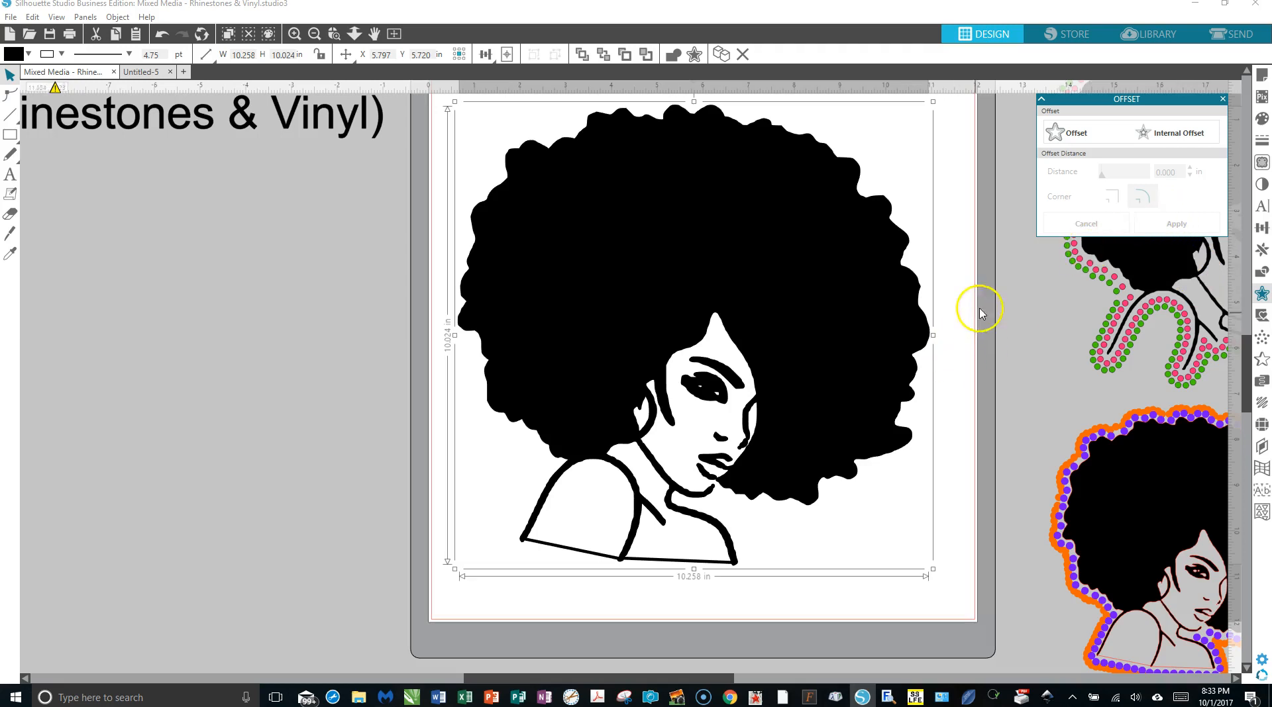
{"action": "left_click", "coordinate": [1056, 136]}
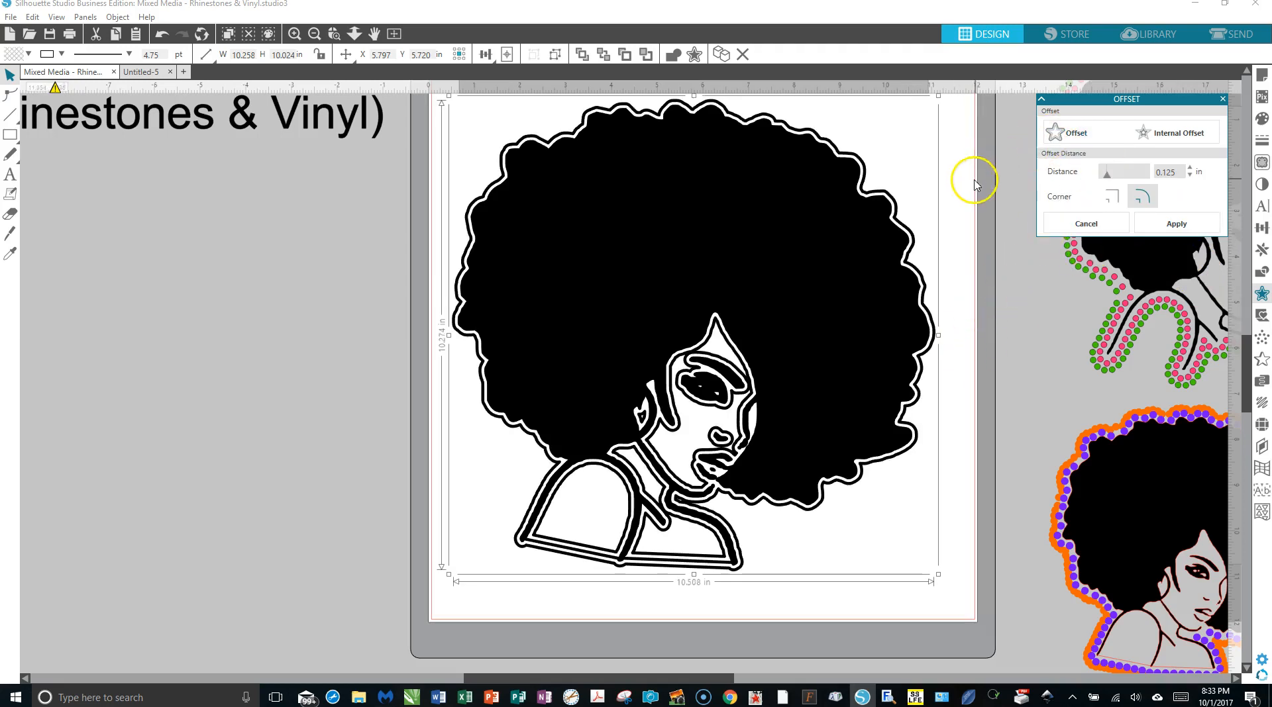
{"action": "left_click", "coordinate": [1192, 169]}
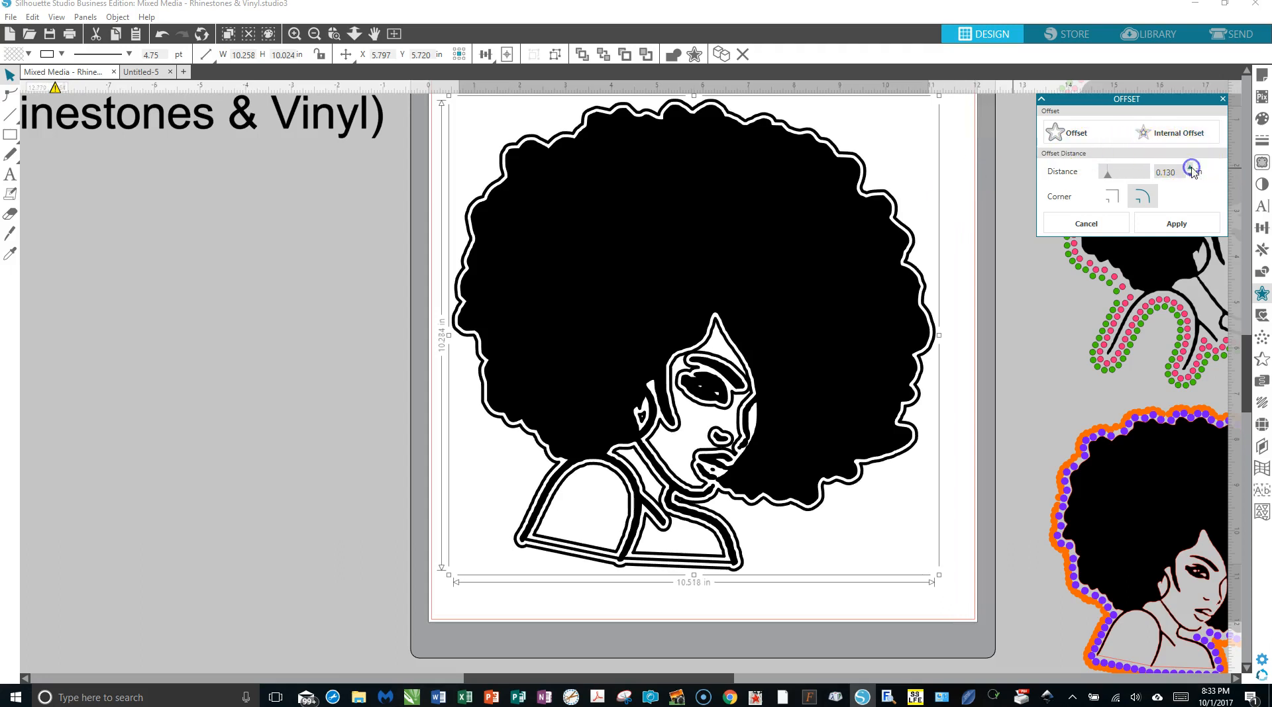
{"action": "left_click", "coordinate": [1192, 169]}
{"action": "left_click", "coordinate": [1192, 169]}
{"action": "left_click", "coordinate": [1192, 169]}
{"action": "left_click", "coordinate": [1192, 168]}
{"action": "left_click", "coordinate": [1192, 169]}
{"action": "left_click", "coordinate": [1192, 169]}
{"action": "left_click", "coordinate": [1193, 169]}
{"action": "left_click", "coordinate": [1192, 169]}
{"action": "left_click", "coordinate": [1192, 169]}
{"action": "left_click", "coordinate": [1192, 169]}
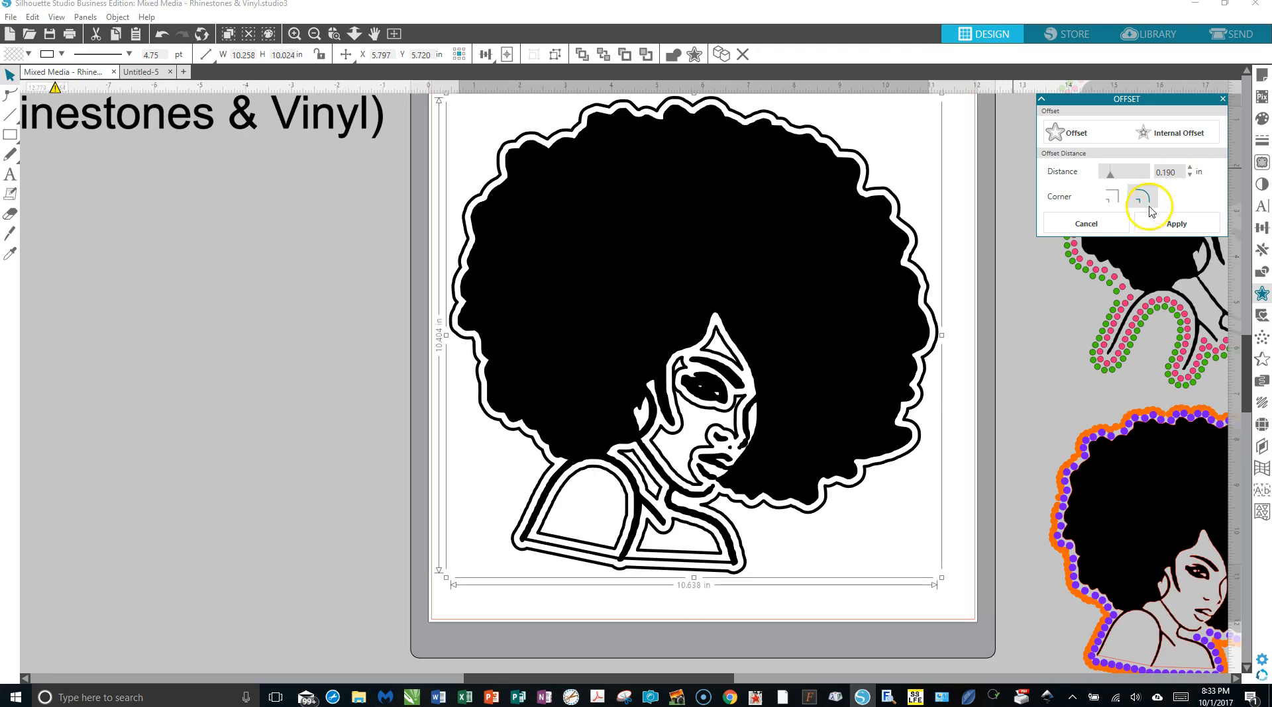
{"action": "left_click", "coordinate": [1173, 224]}
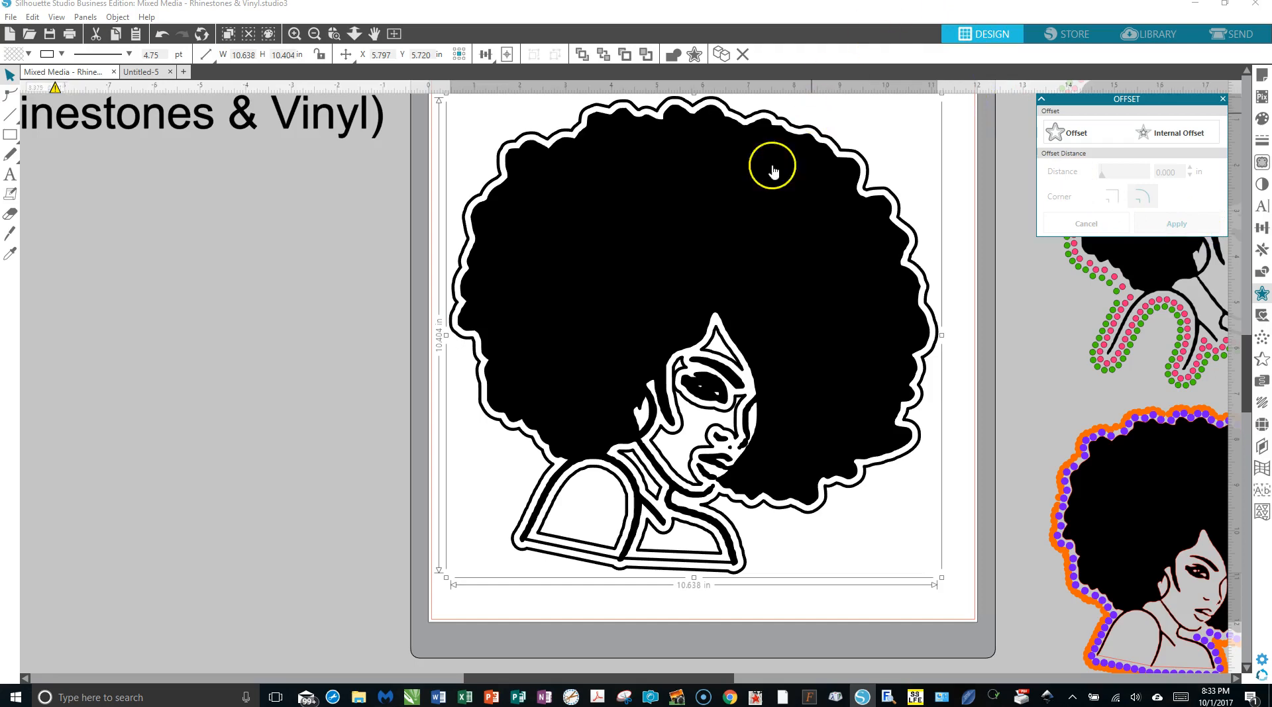
Step: Move the black silhouette off the mat below the MIXED MEDIA title and release the offset's compound path
{"action": "left_click", "coordinate": [779, 276]}
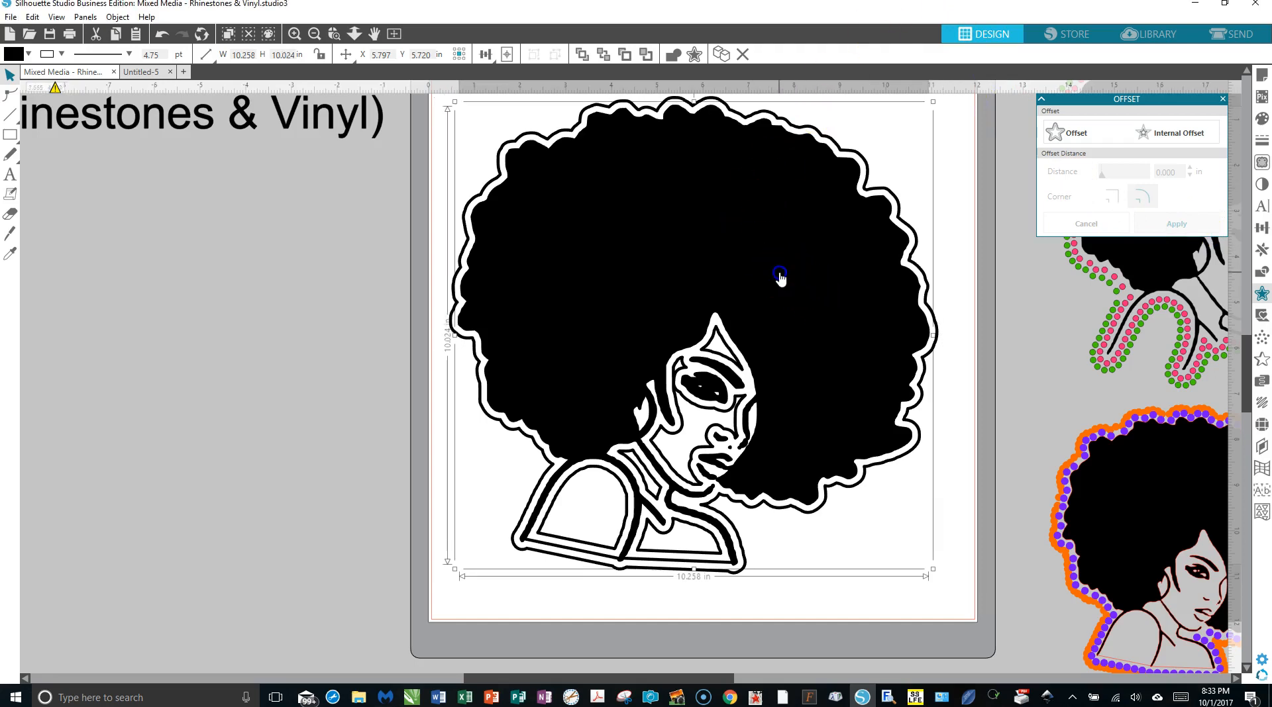
{"action": "left_click_drag", "start_coordinate": [780, 279], "coordinate": [186, 316]}
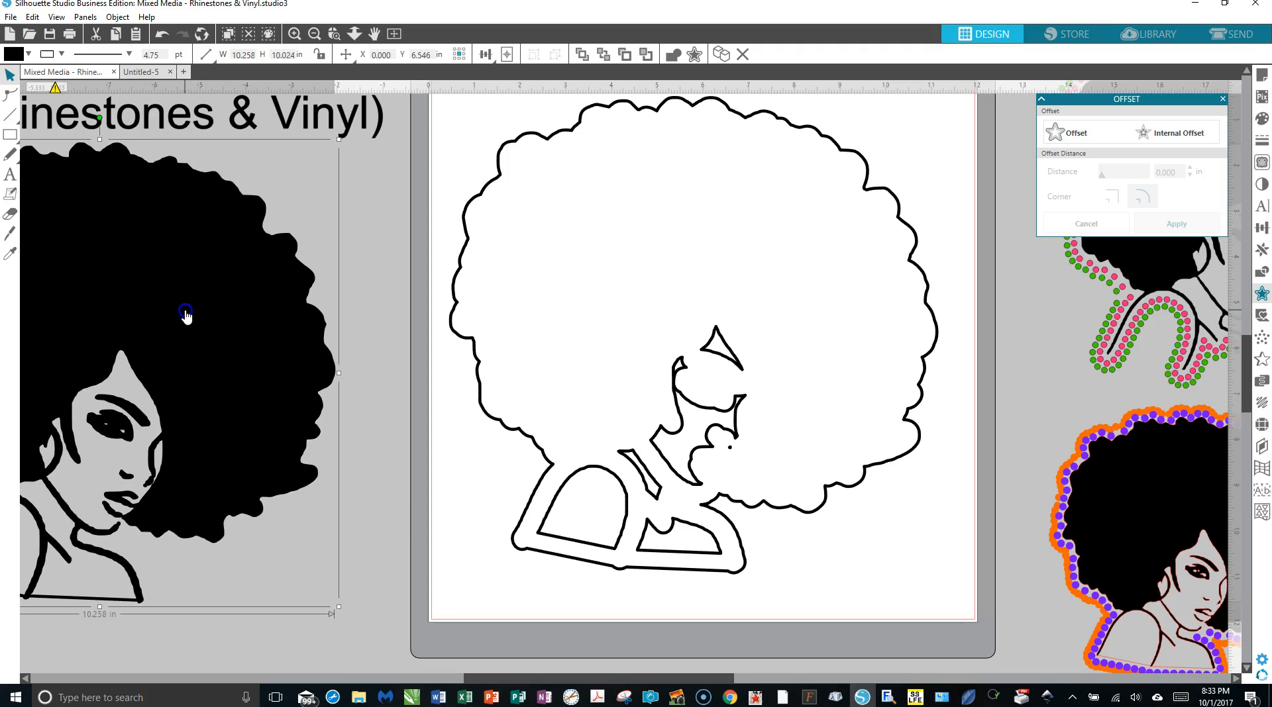
{"action": "right_click", "coordinate": [664, 427]}
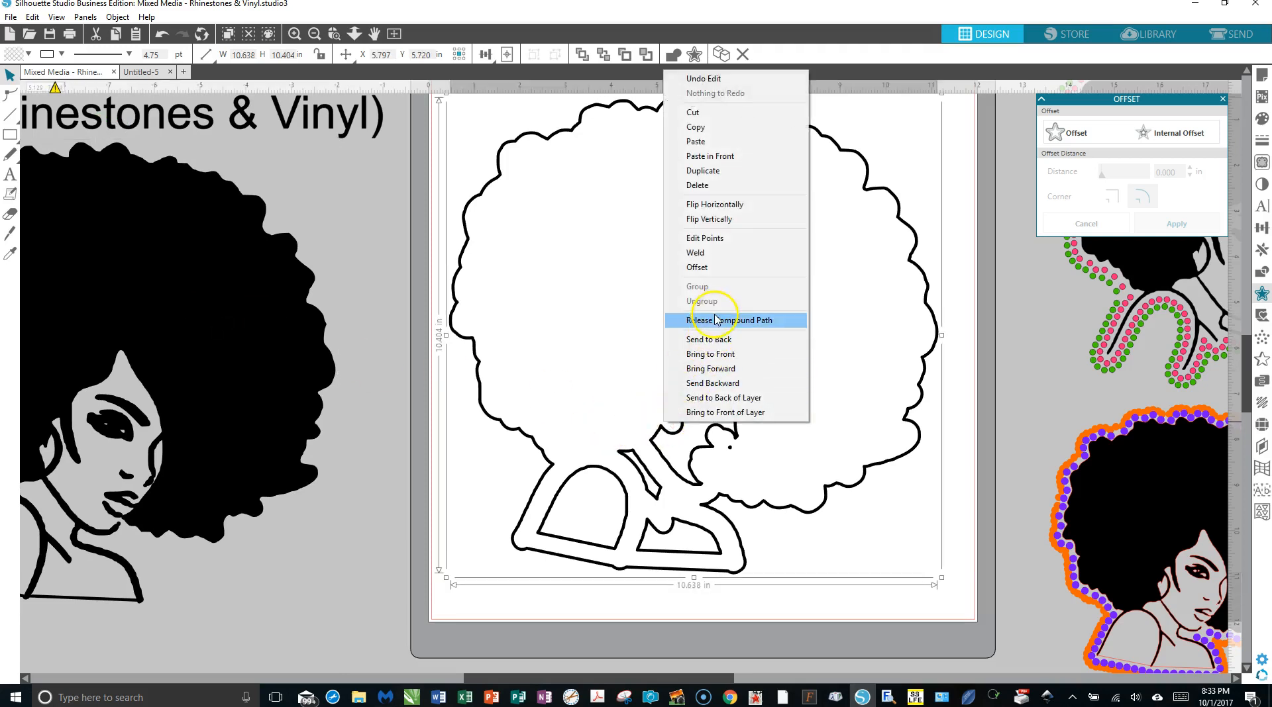
{"action": "left_click", "coordinate": [709, 322]}
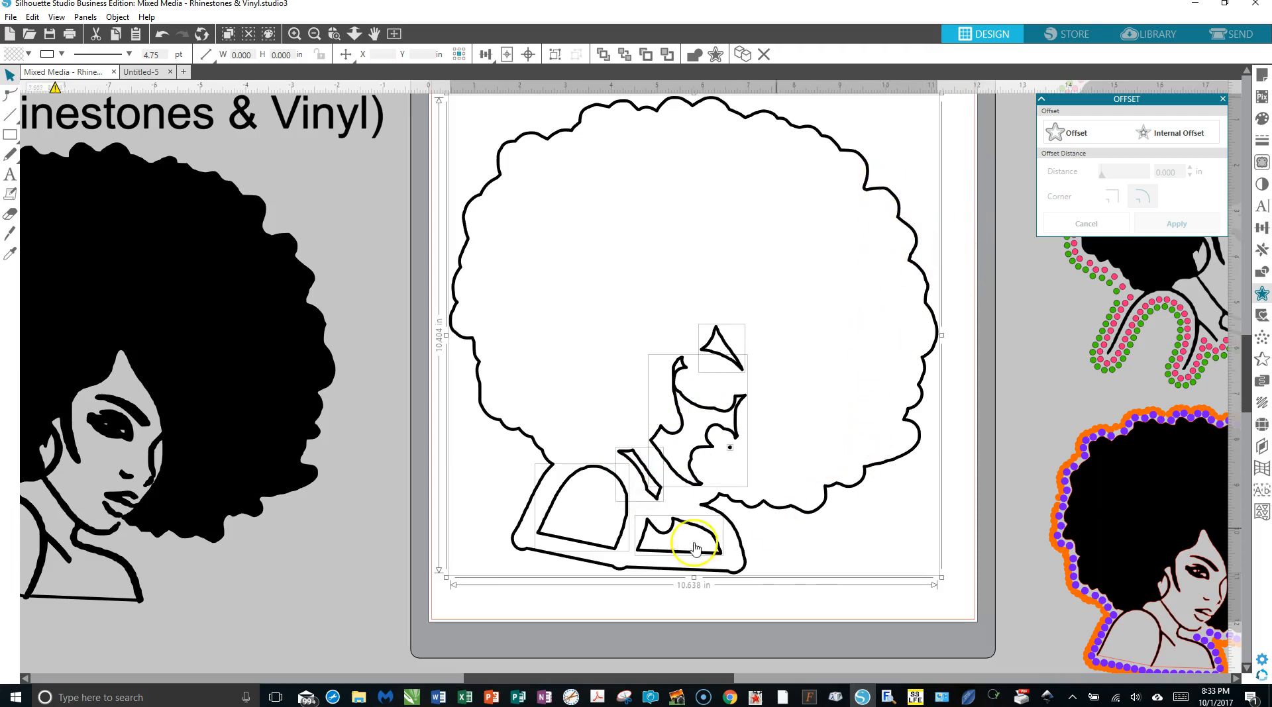
Step: Delete all the inner face, neck and shoulder shapes of the offset, keeping only its outer contour
{"action": "left_click", "coordinate": [794, 510]}
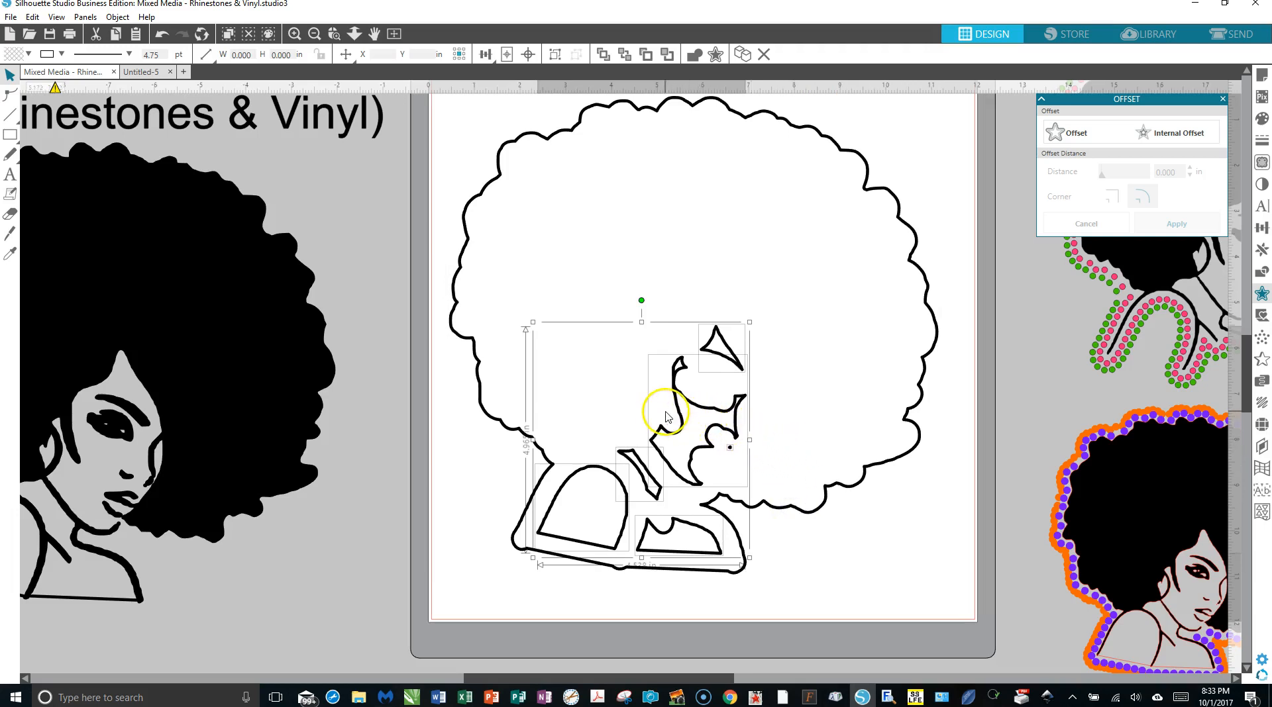
{"action": "key", "text": "Delete"}
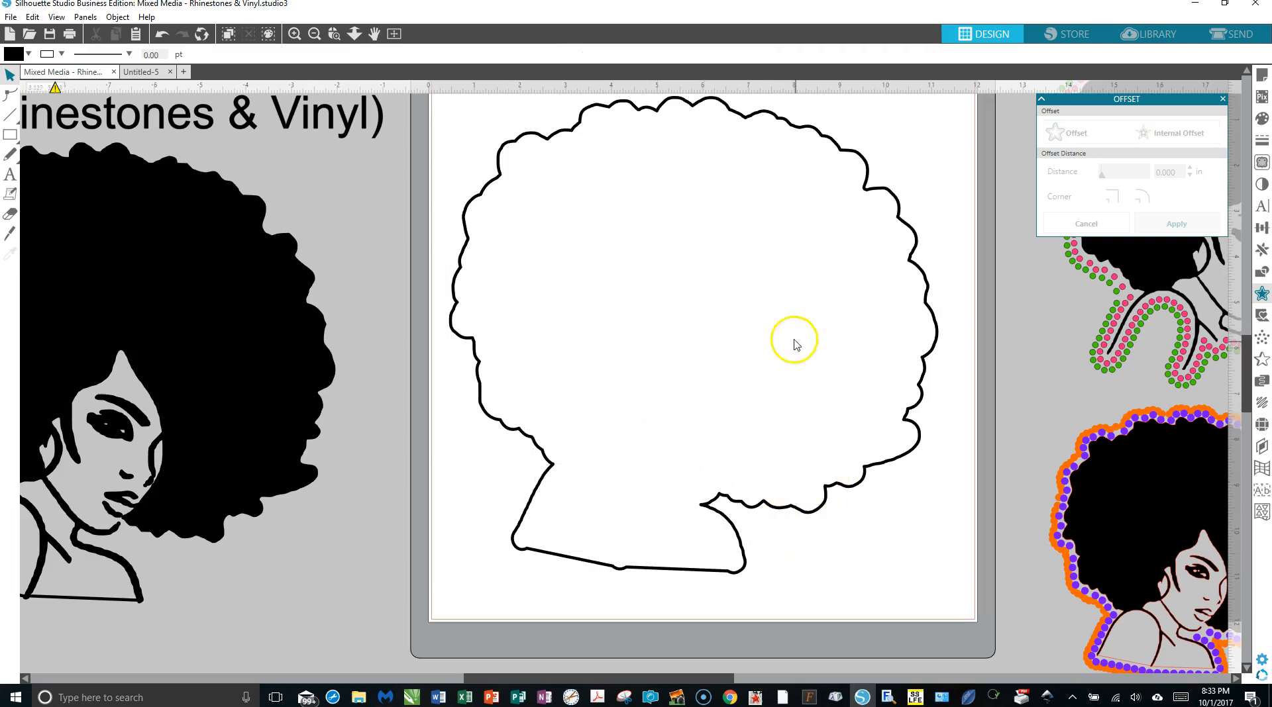
{"action": "left_click", "coordinate": [906, 422]}
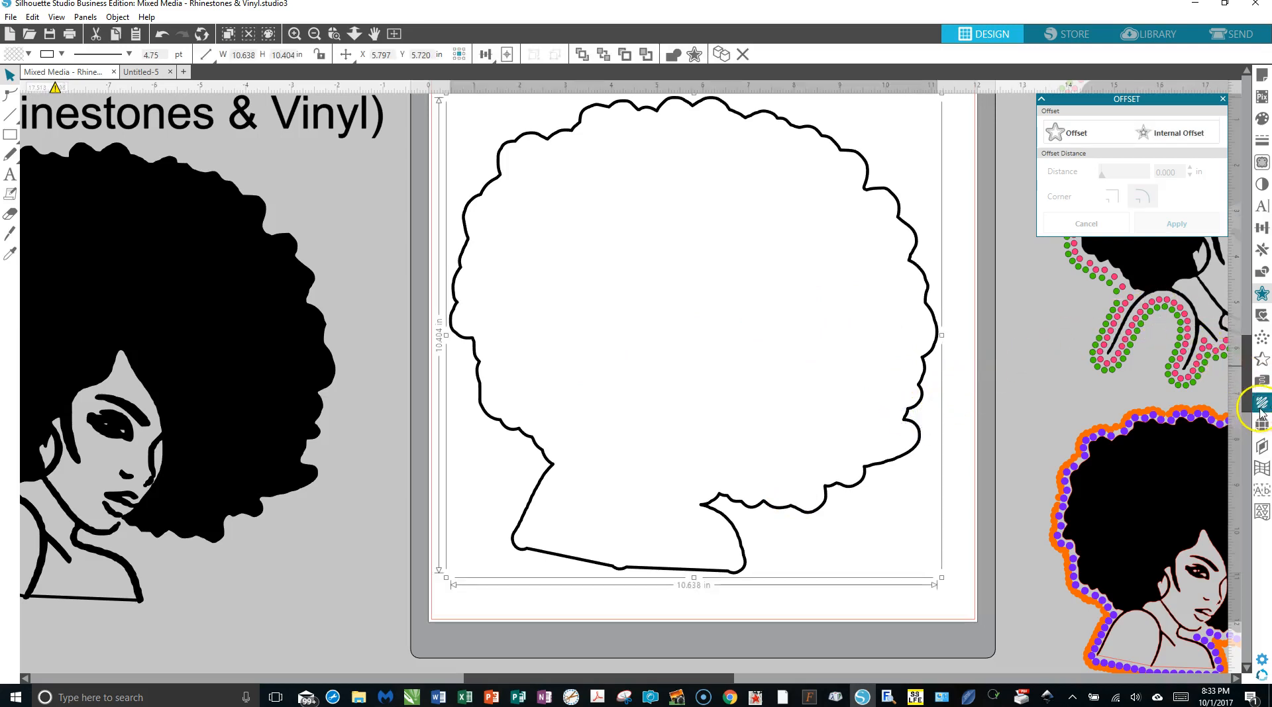
{"action": "left_click", "coordinate": [1222, 98]}
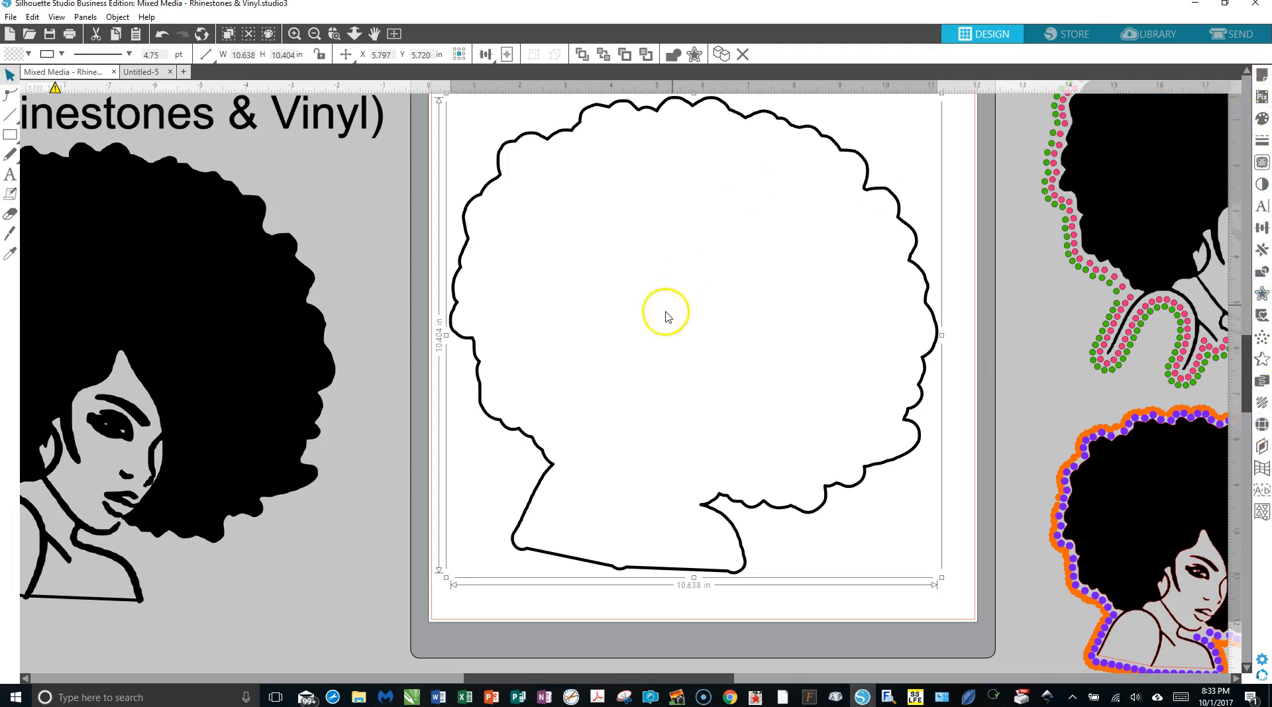
Step: Move the orange-bordered sample to the upper area beside the mat and shift the pink-and-green sample down and outward
{"action": "left_click", "coordinate": [314, 34]}
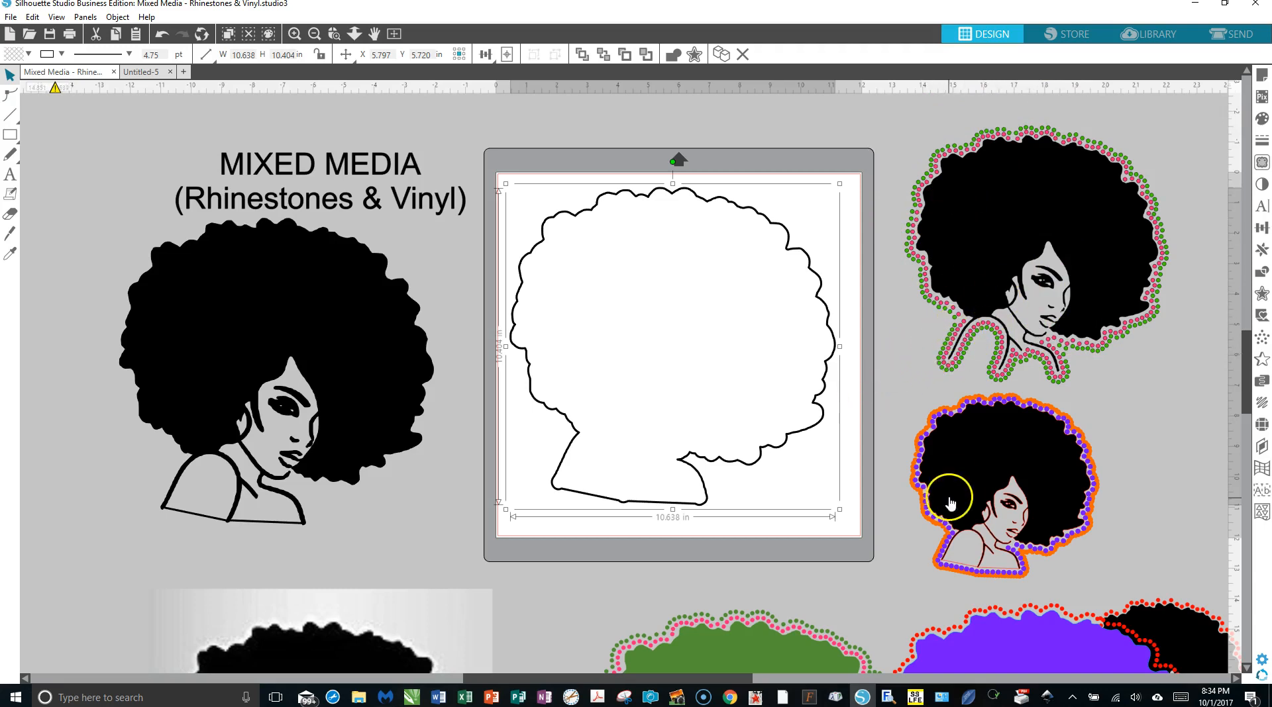
{"action": "left_click_drag", "start_coordinate": [985, 477], "coordinate": [978, 174]}
{"action": "left_click_drag", "start_coordinate": [1159, 240], "coordinate": [1265, 477]}
Step: Enlarge the orange-bordered sample to about 8.69 in wide and place it right beside the mat
{"action": "left_click", "coordinate": [974, 275]}
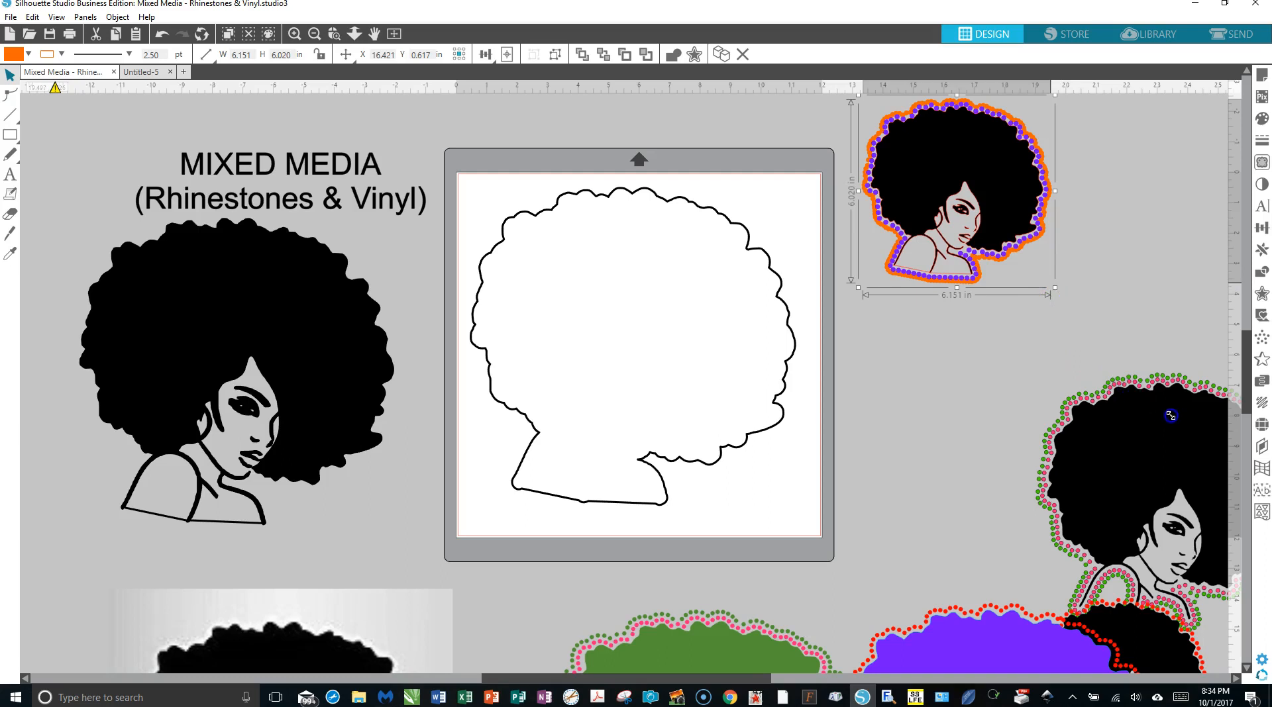
{"action": "left_click_drag", "start_coordinate": [1170, 416], "coordinate": [1106, 334]}
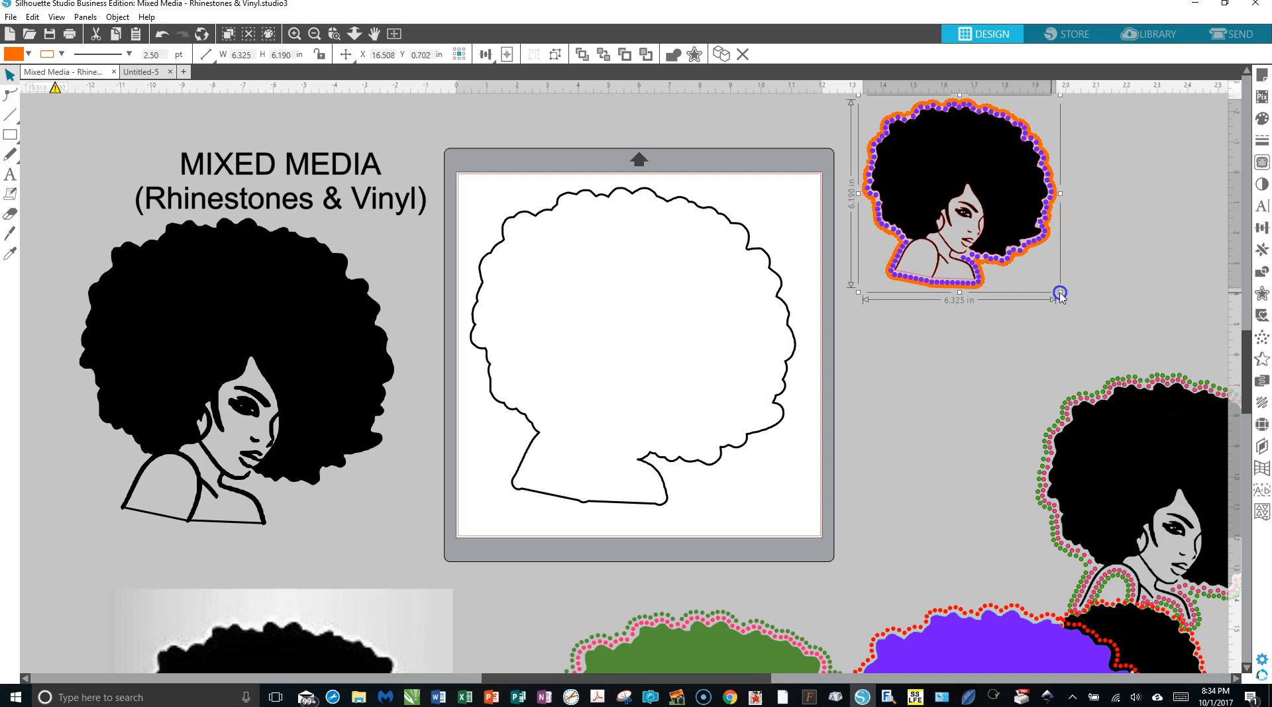
{"action": "left_click_drag", "start_coordinate": [1002, 198], "coordinate": [985, 276]}
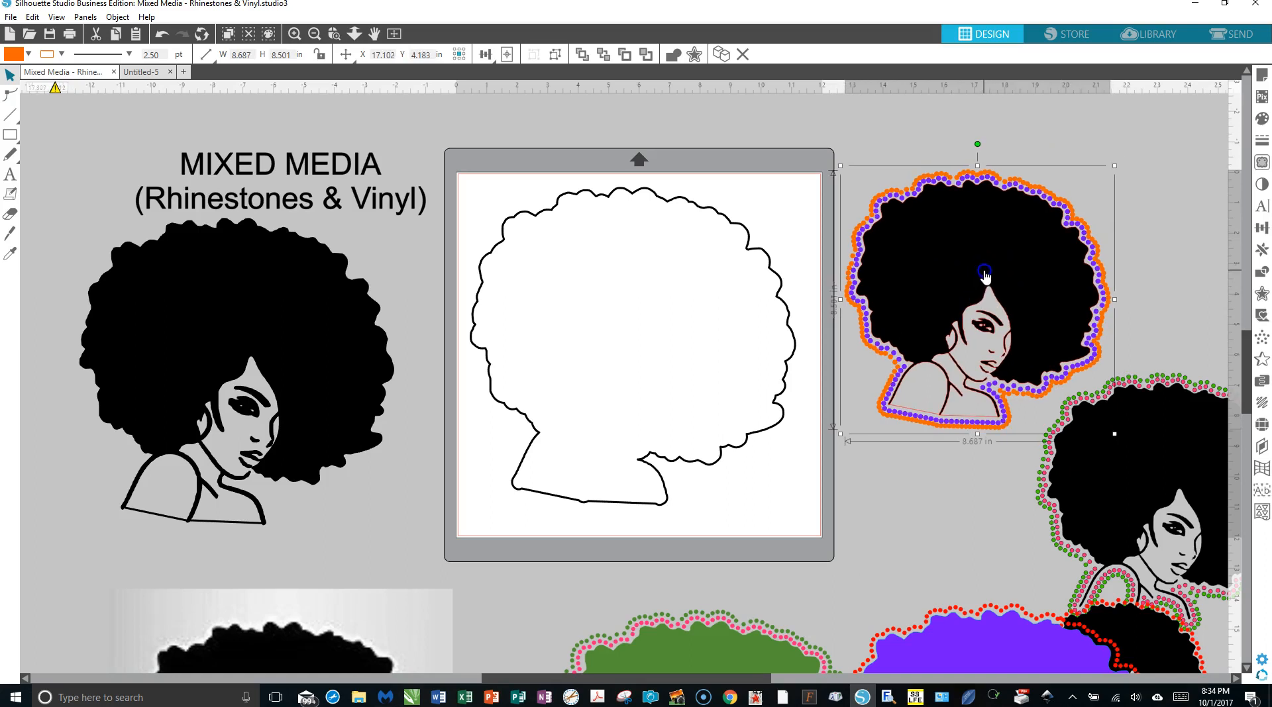
Step: Convert the offset outline on the mat into edge rhinestones of size 10ss
{"action": "left_click", "coordinate": [780, 306]}
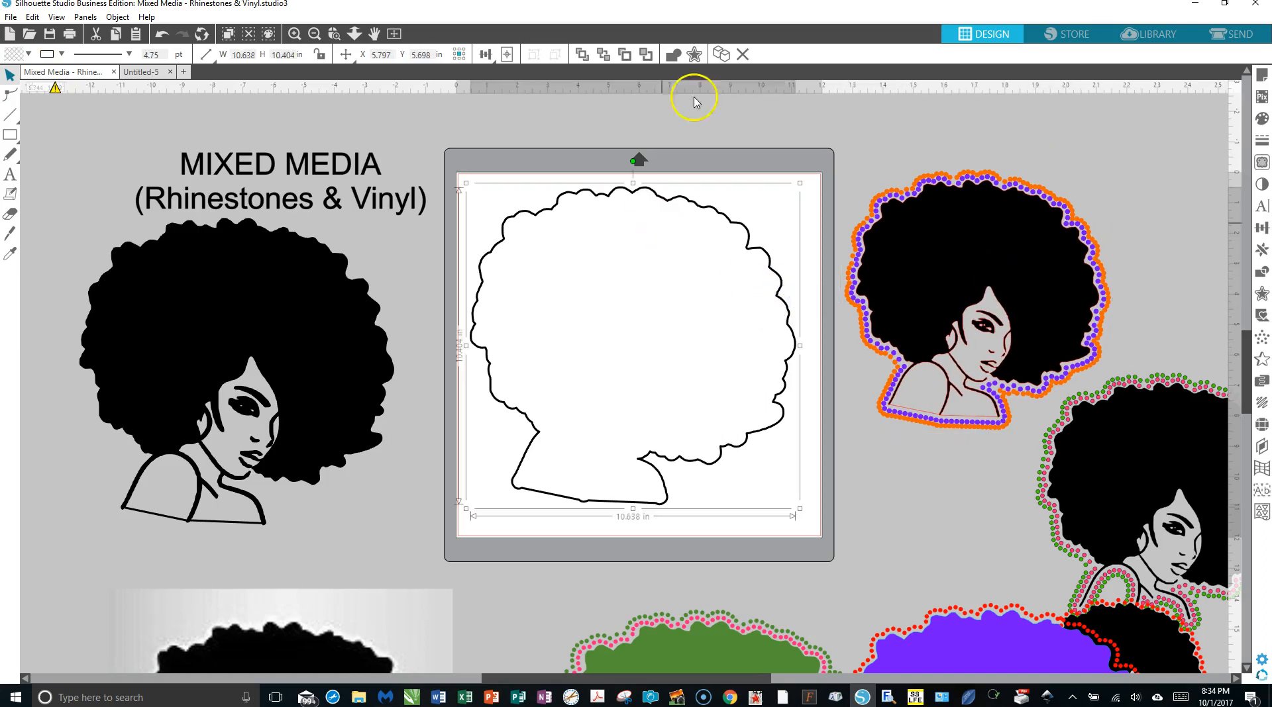
{"action": "left_click", "coordinate": [1262, 423]}
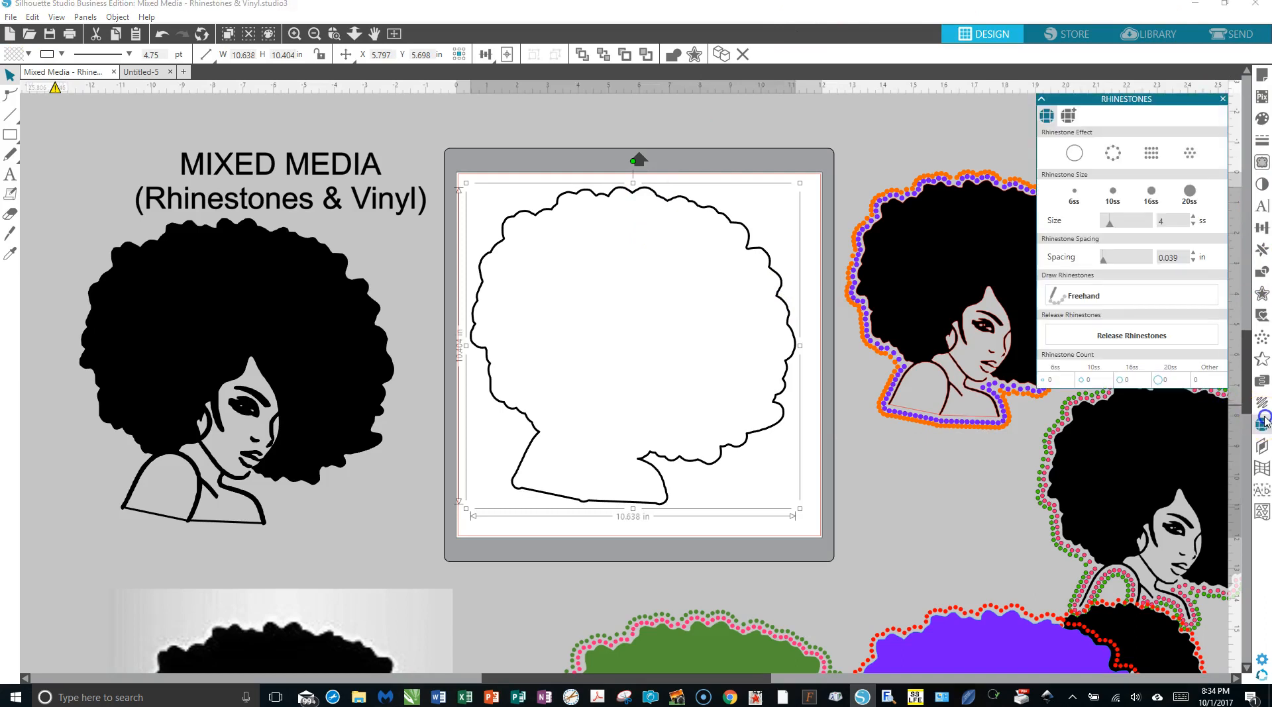
{"action": "left_click", "coordinate": [1118, 154]}
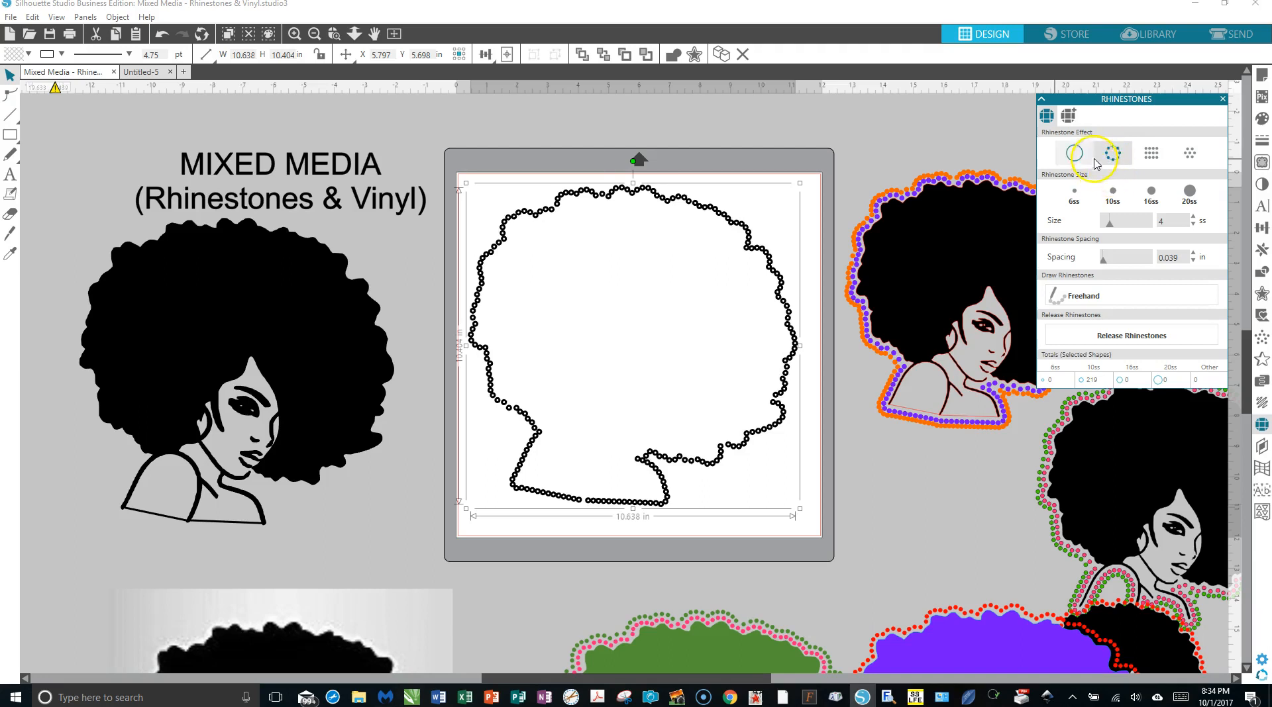
{"action": "left_click", "coordinate": [1110, 195]}
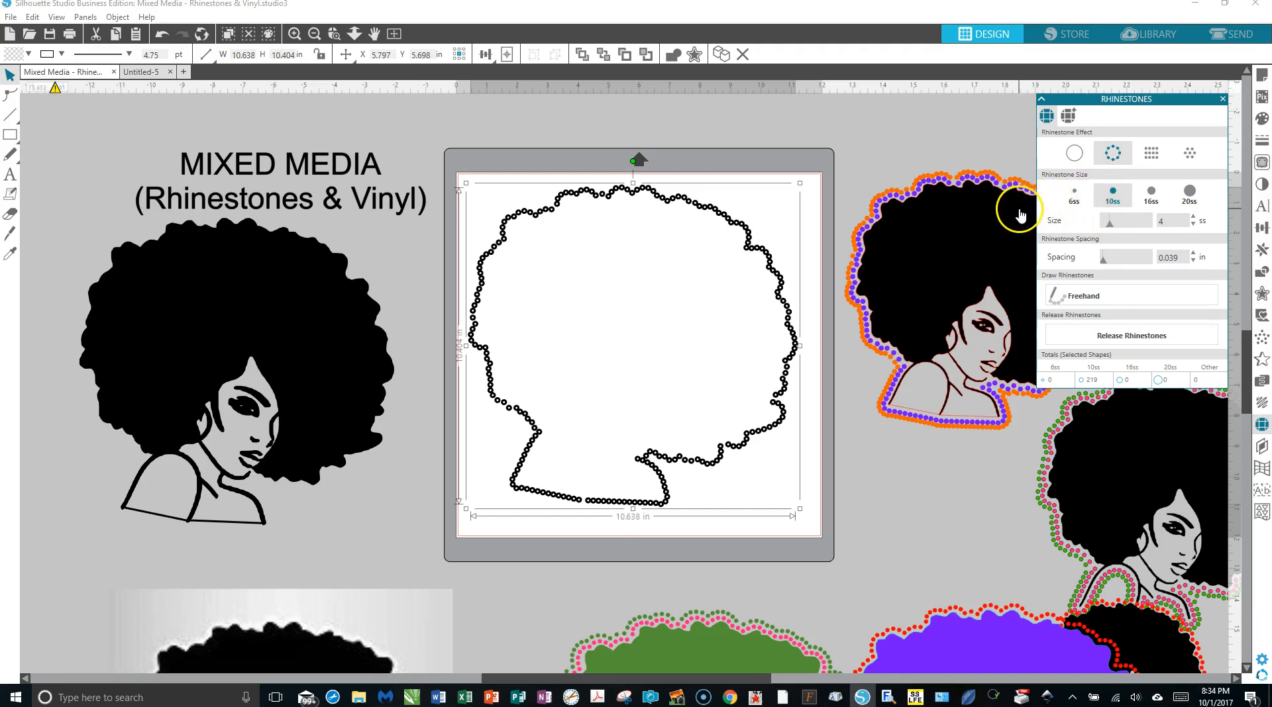
Step: Fill the rhinestones of the outline on the mat with dark yellow
{"action": "left_click", "coordinate": [1261, 118]}
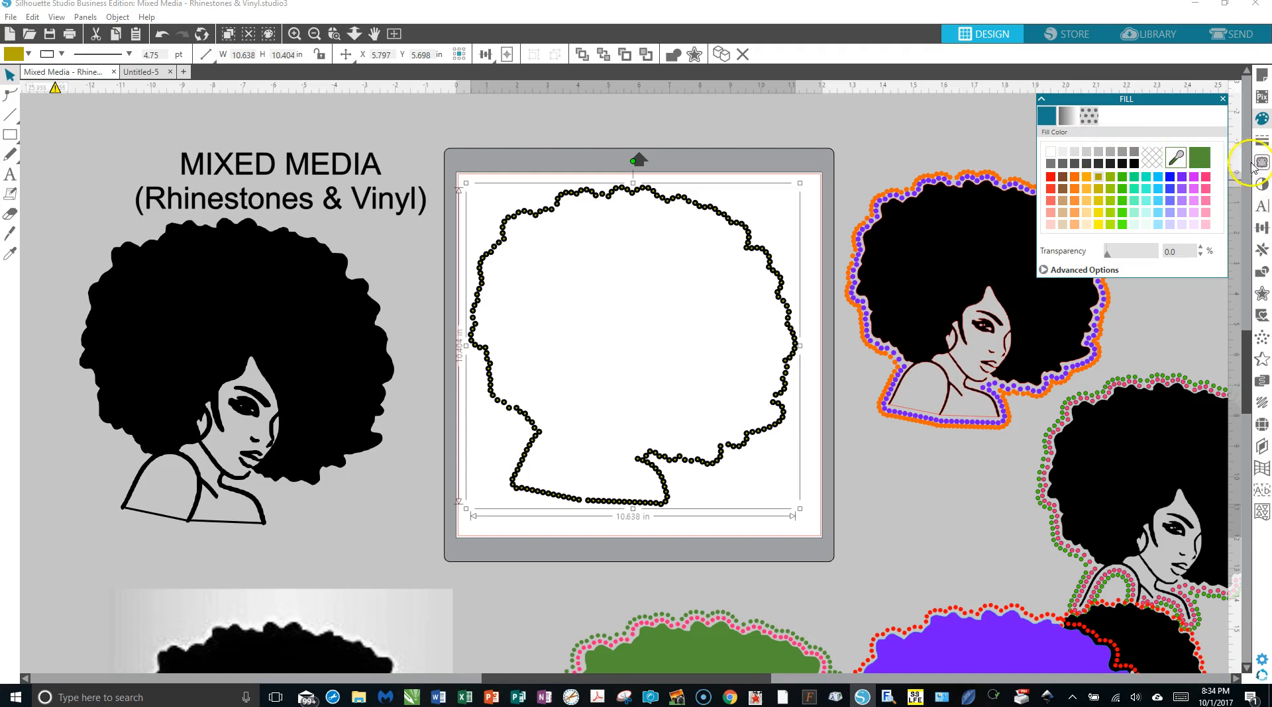
Step: Set the rhinestone outline's line color to dark yellow and its line thickness to 0.00 pt
{"action": "left_click", "coordinate": [1262, 139]}
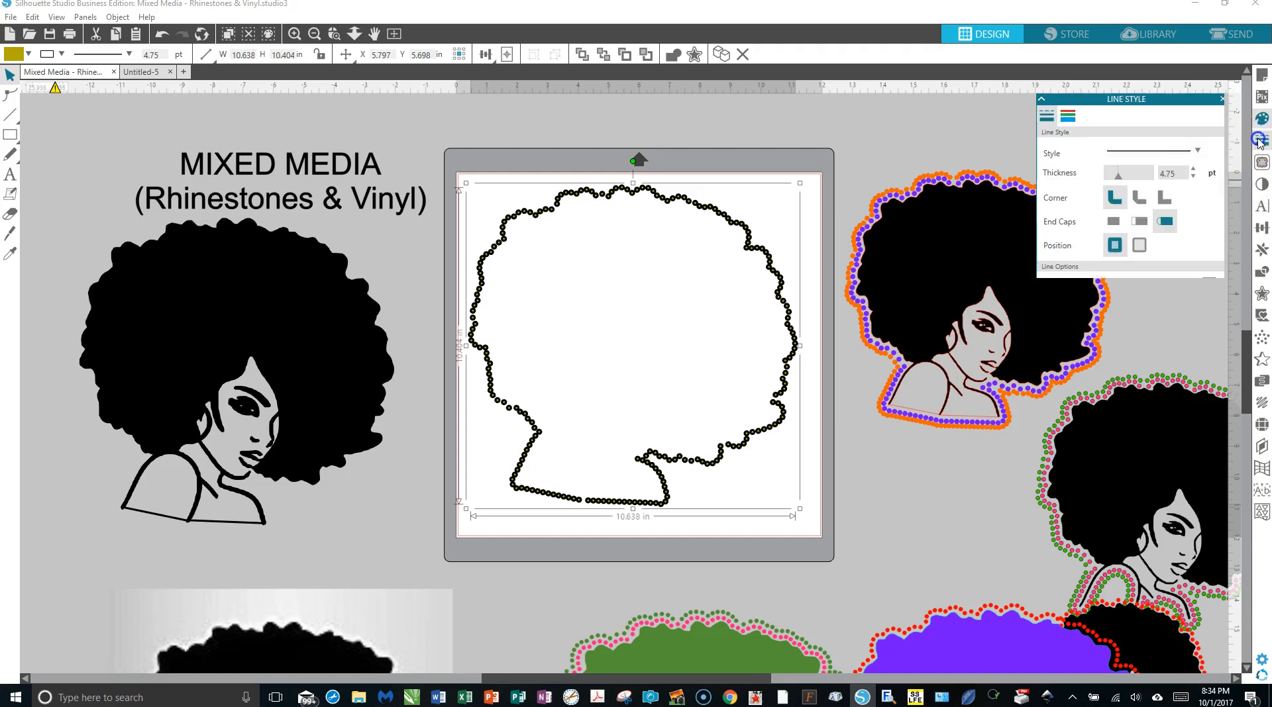
{"action": "left_click", "coordinate": [1067, 116]}
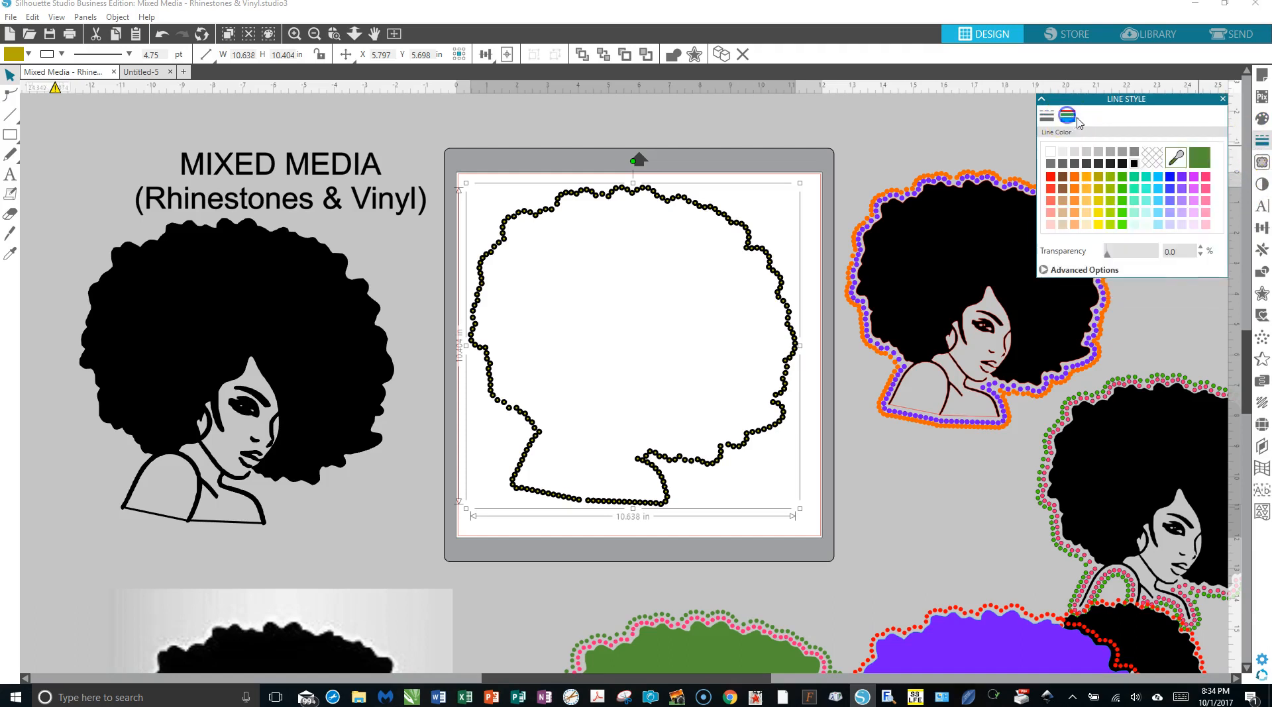
{"action": "left_click", "coordinate": [1098, 177]}
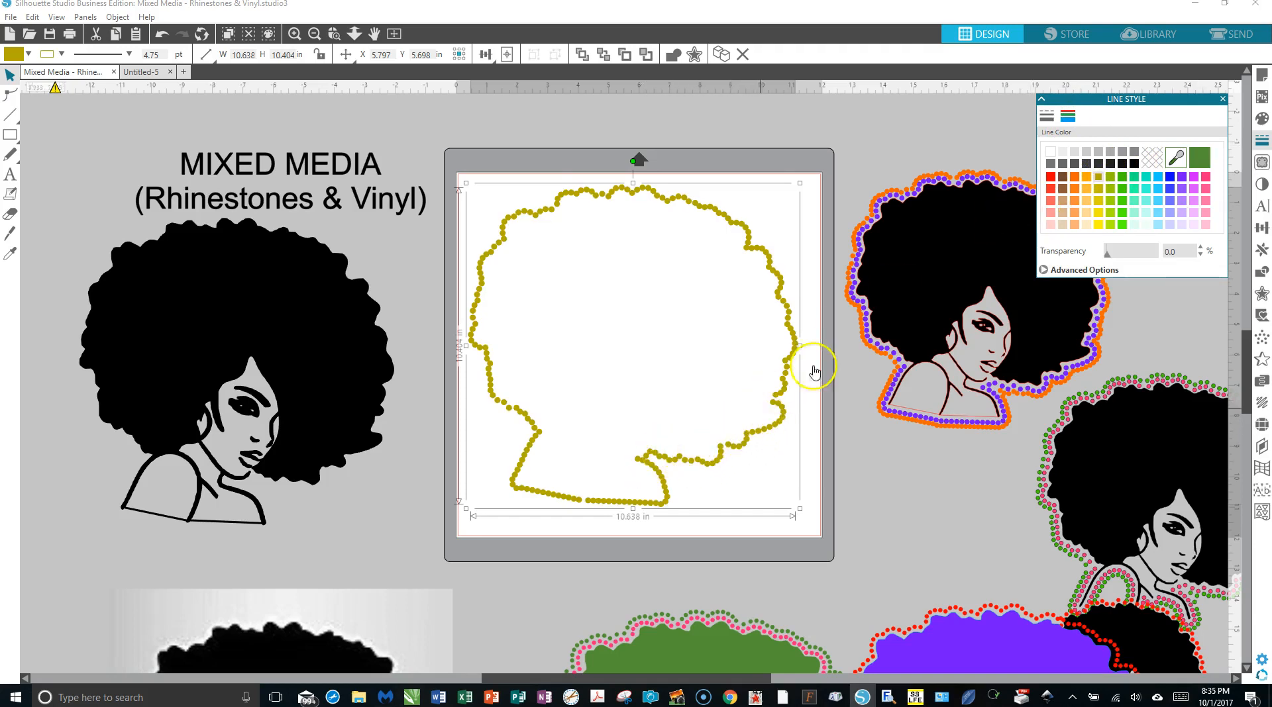
{"action": "left_click", "coordinate": [1048, 117]}
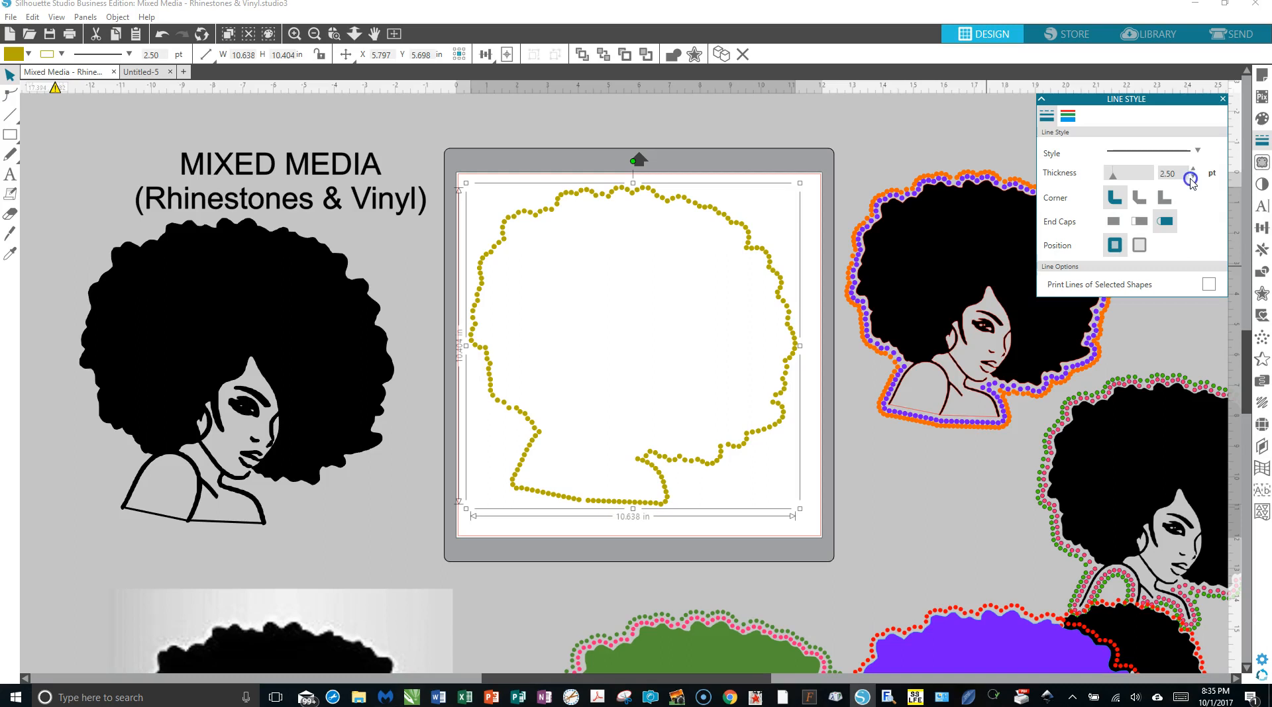
{"action": "left_click", "coordinate": [1191, 177]}
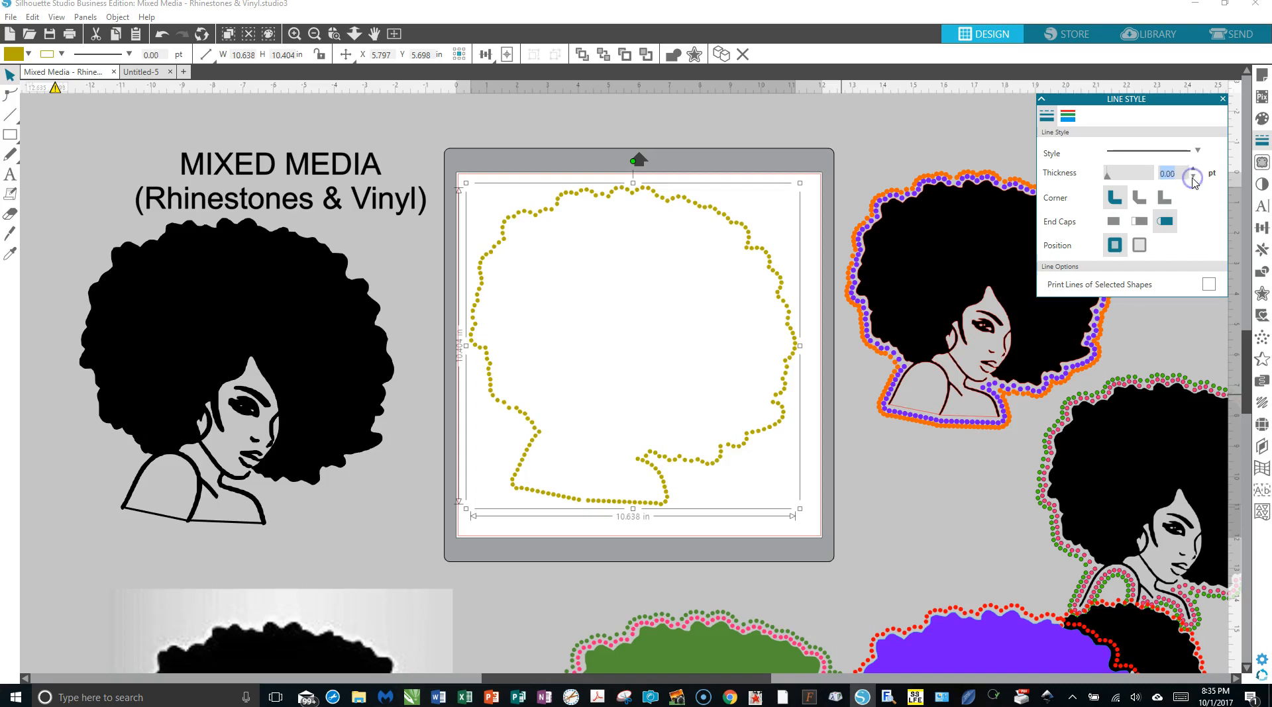
{"action": "left_click", "coordinate": [866, 141]}
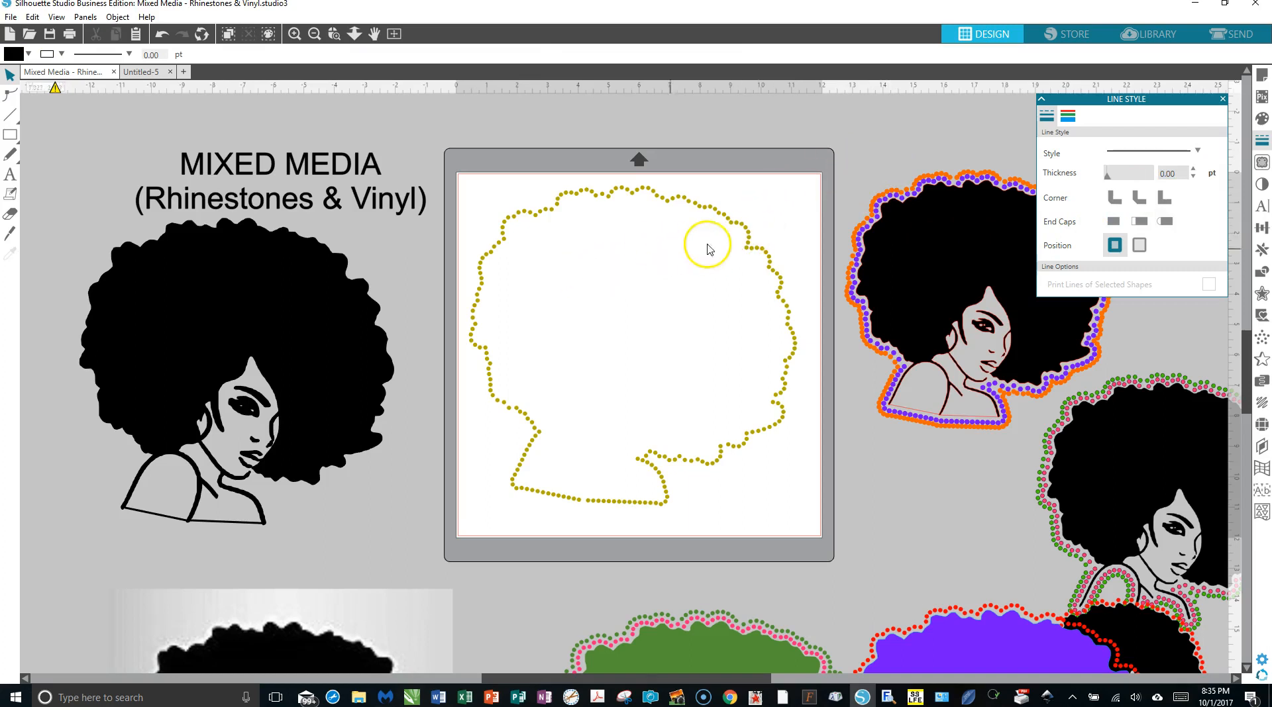
Step: Shift the dark yellow rhinestone outline slightly down on the mat and place the black silhouette inside it
{"action": "left_click", "coordinate": [759, 430]}
{"action": "left_click_drag", "start_coordinate": [759, 431], "coordinate": [765, 446]}
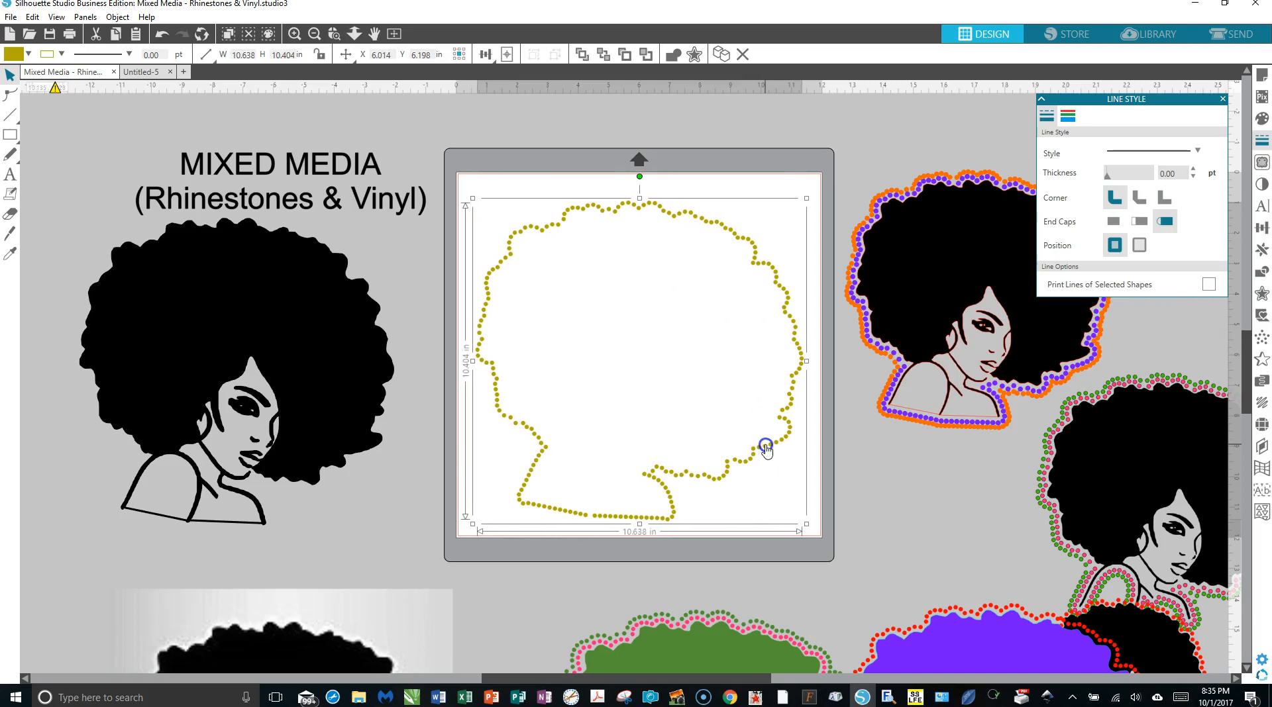
{"action": "left_click", "coordinate": [1223, 99]}
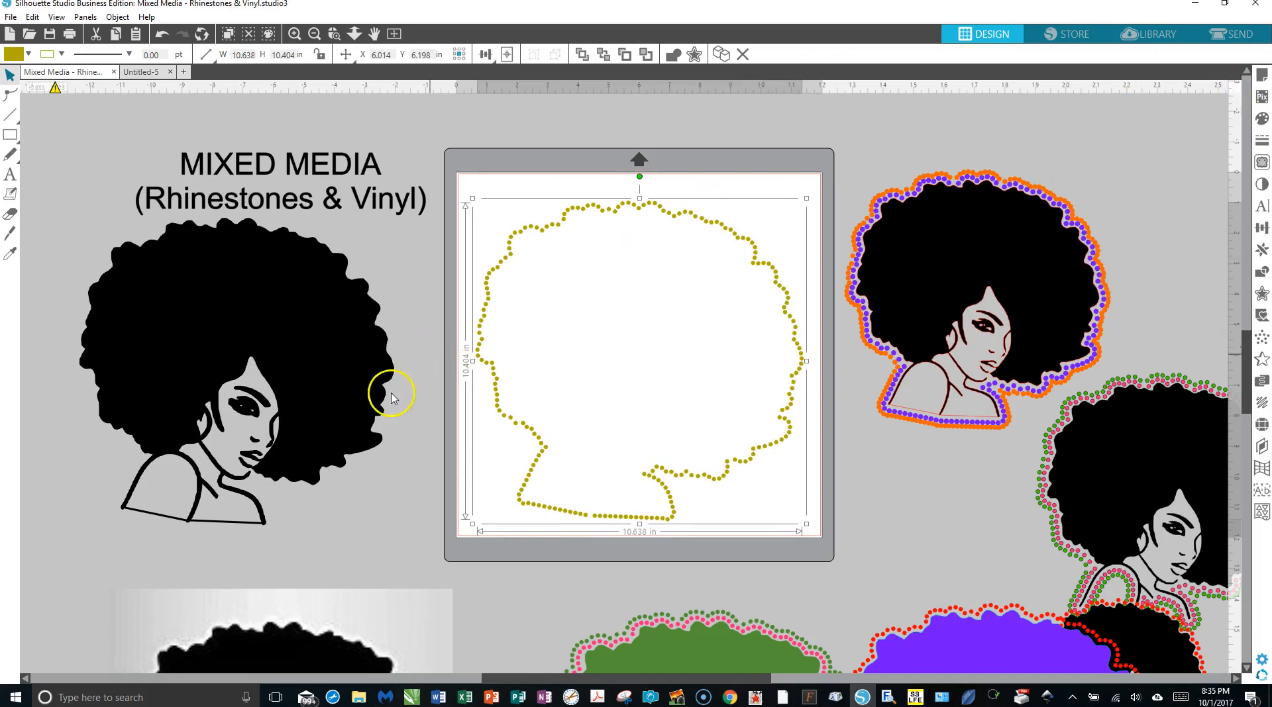
{"action": "left_click", "coordinate": [345, 316]}
{"action": "left_click_drag", "start_coordinate": [380, 316], "coordinate": [748, 307]}
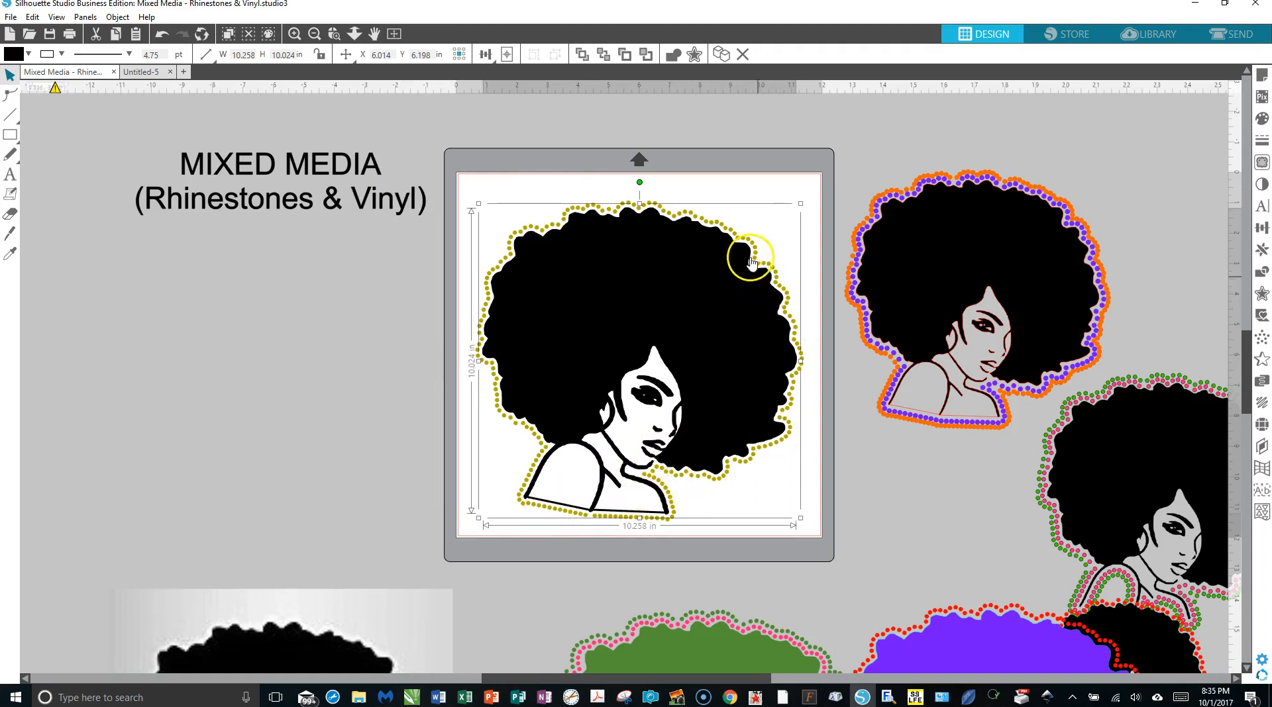
{"action": "left_click", "coordinate": [740, 181]}
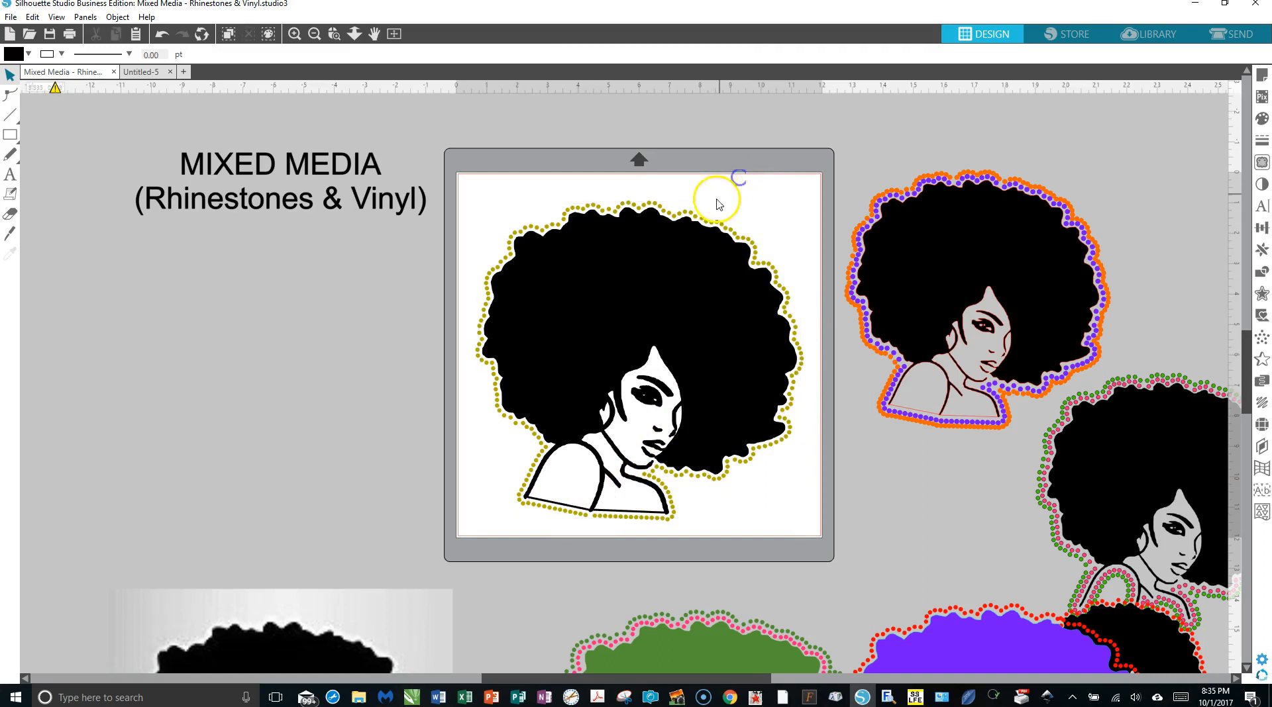
Step: Offset the dark yellow rhinestone outline by 0.190 in with rounded corners and turn the new outline into edge rhinestones
{"action": "left_click", "coordinate": [709, 216]}
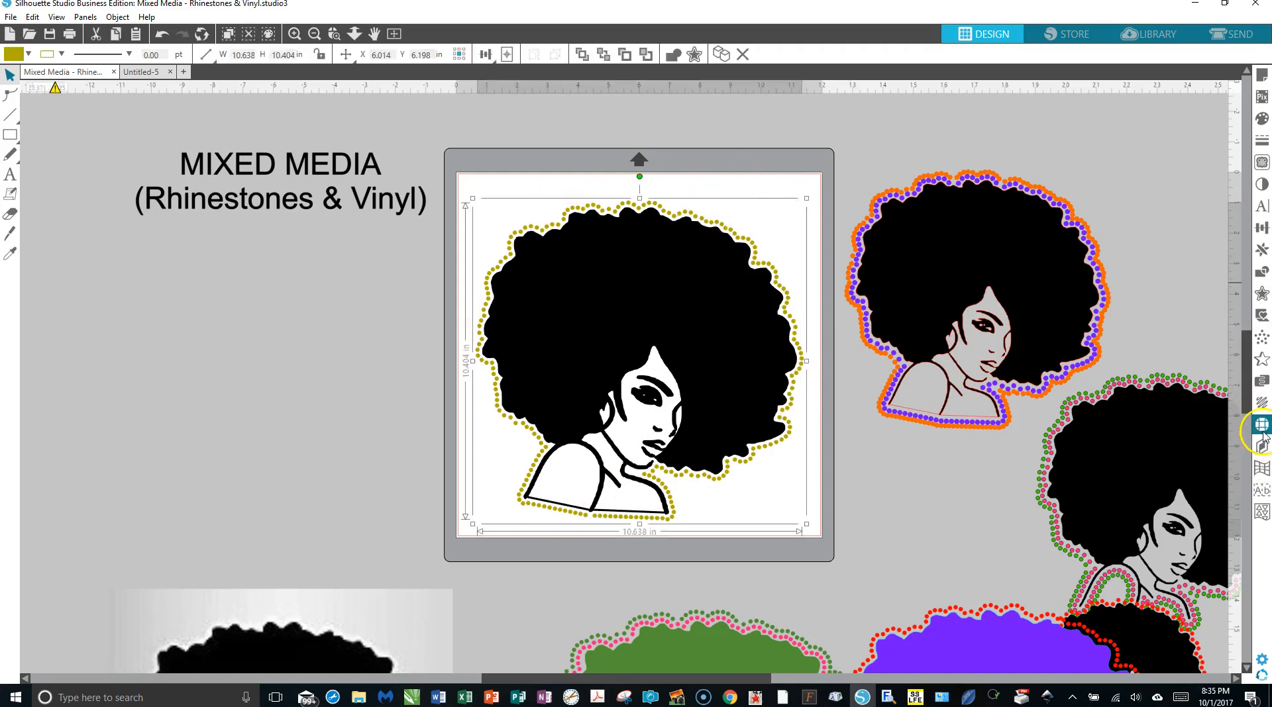
{"action": "left_click", "coordinate": [1261, 293]}
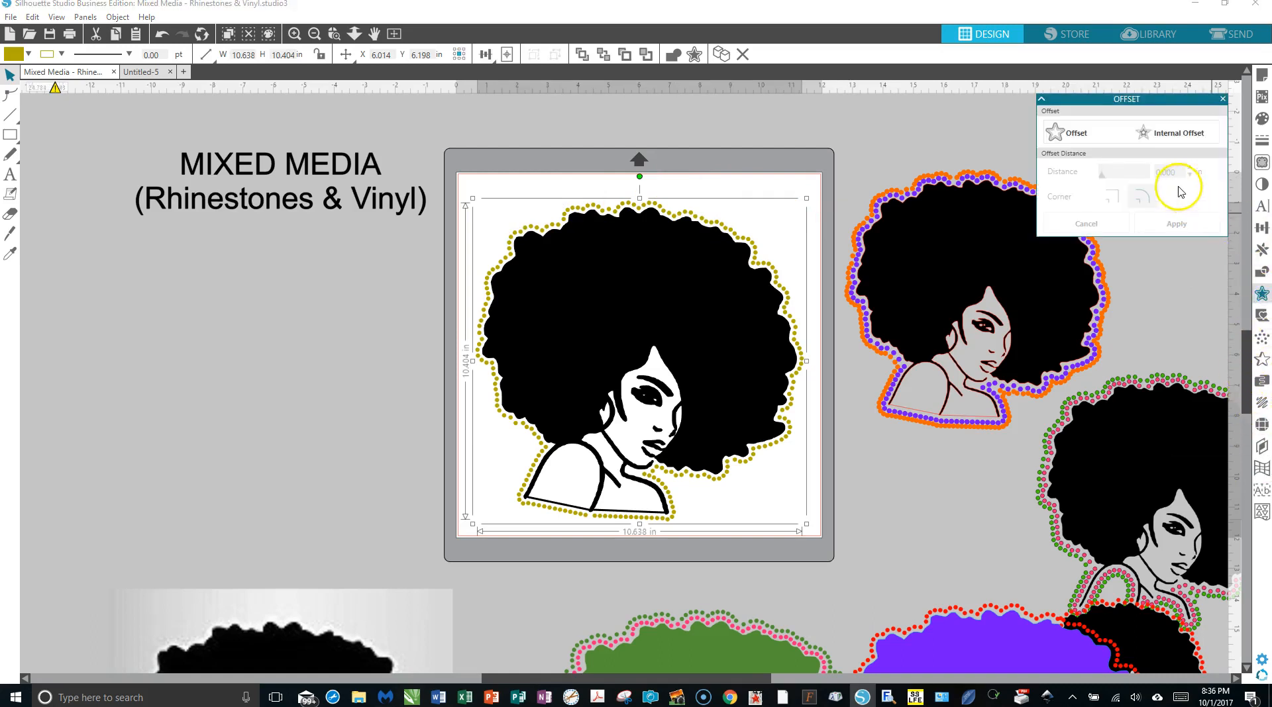
{"action": "left_click", "coordinate": [1071, 131]}
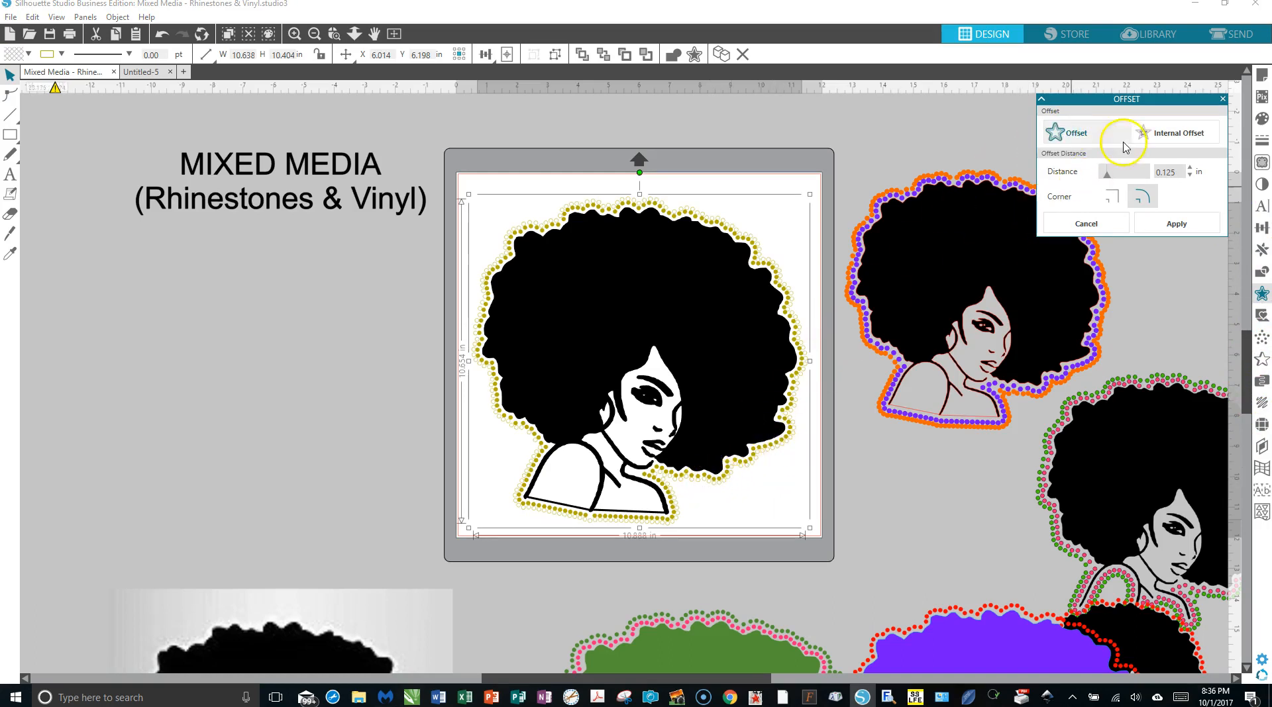
{"action": "left_click", "coordinate": [1189, 169]}
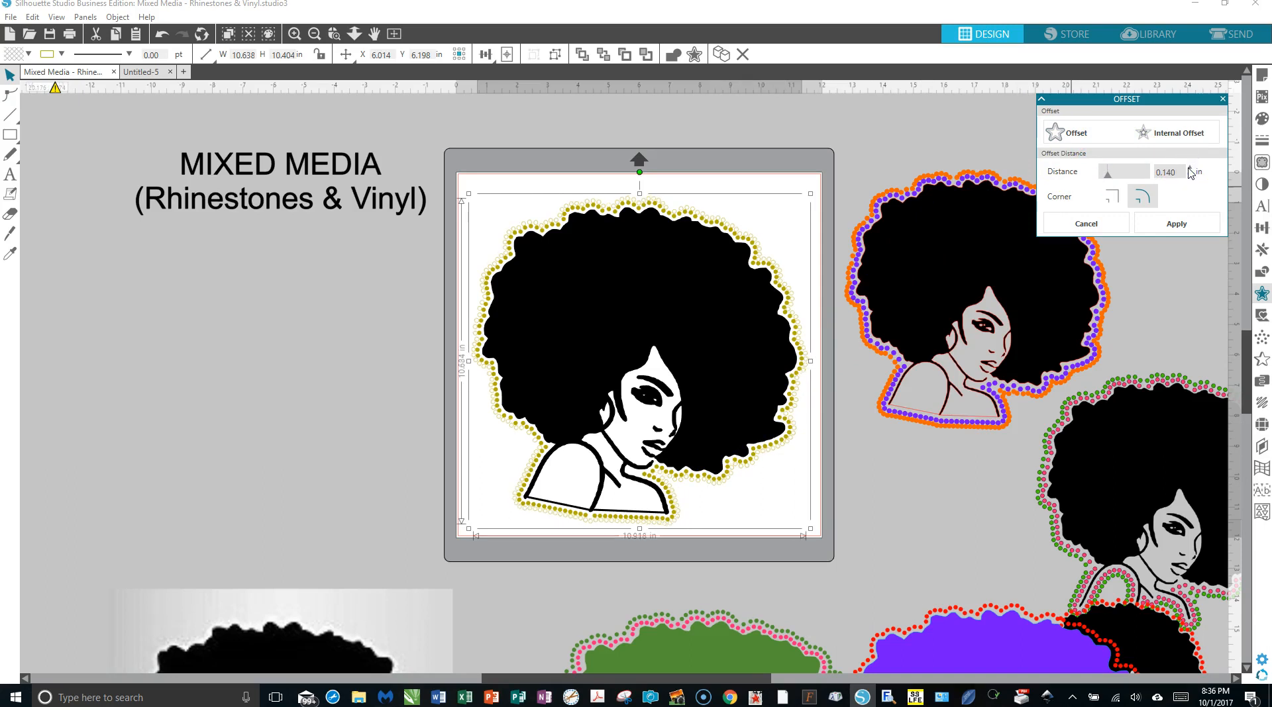
{"action": "left_click", "coordinate": [1188, 169]}
{"action": "left_click", "coordinate": [1189, 169]}
{"action": "left_click", "coordinate": [1189, 169]}
{"action": "left_click", "coordinate": [1189, 169]}
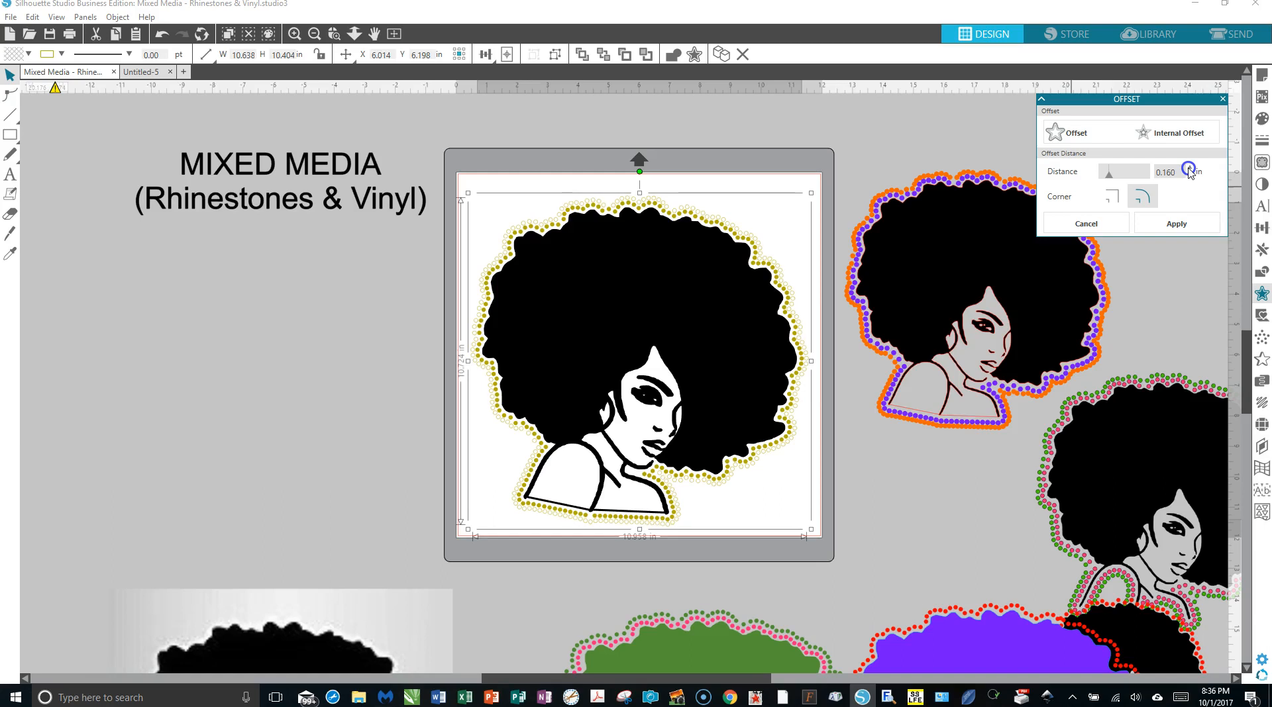
{"action": "left_click", "coordinate": [1188, 169]}
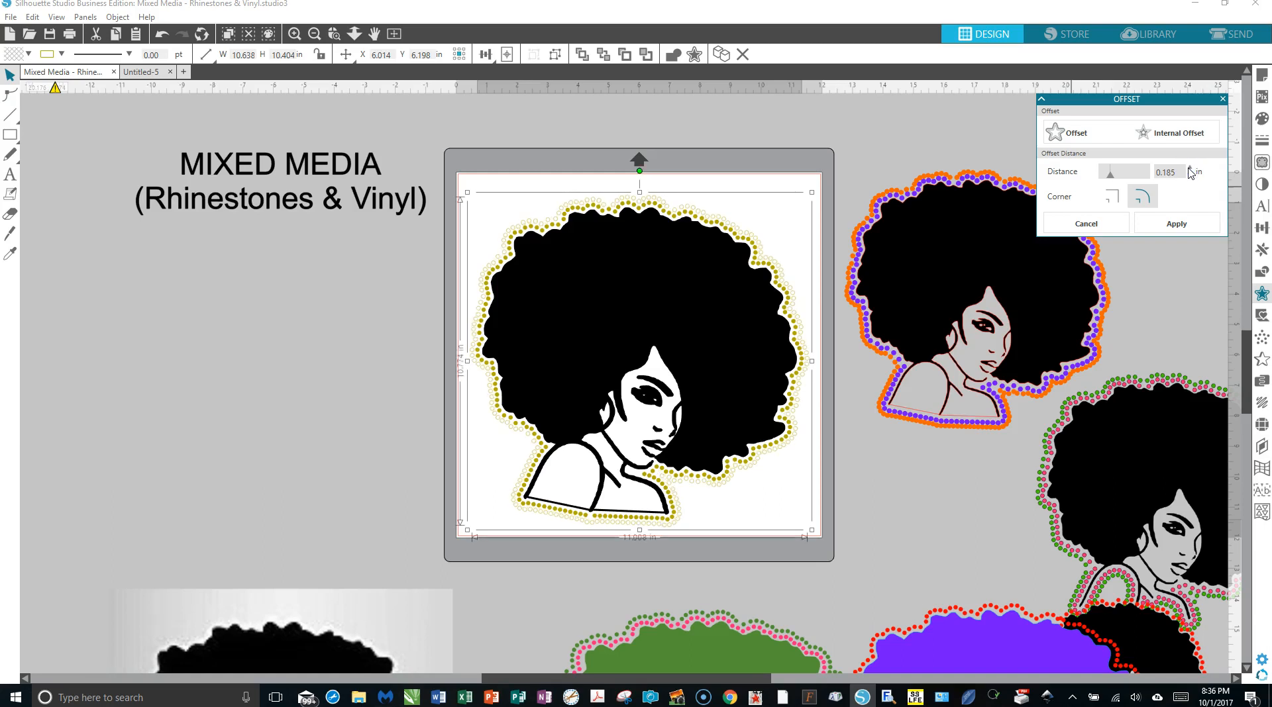
{"action": "left_click", "coordinate": [1189, 168]}
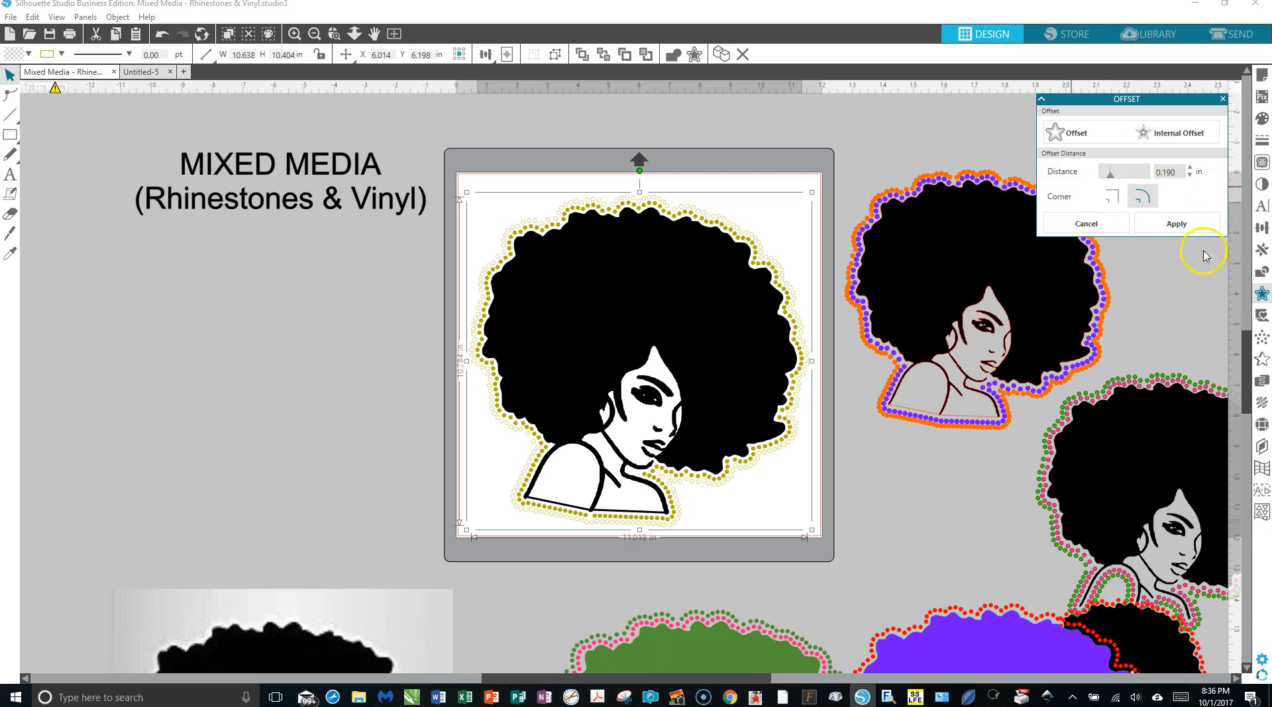
{"action": "left_click", "coordinate": [1222, 99]}
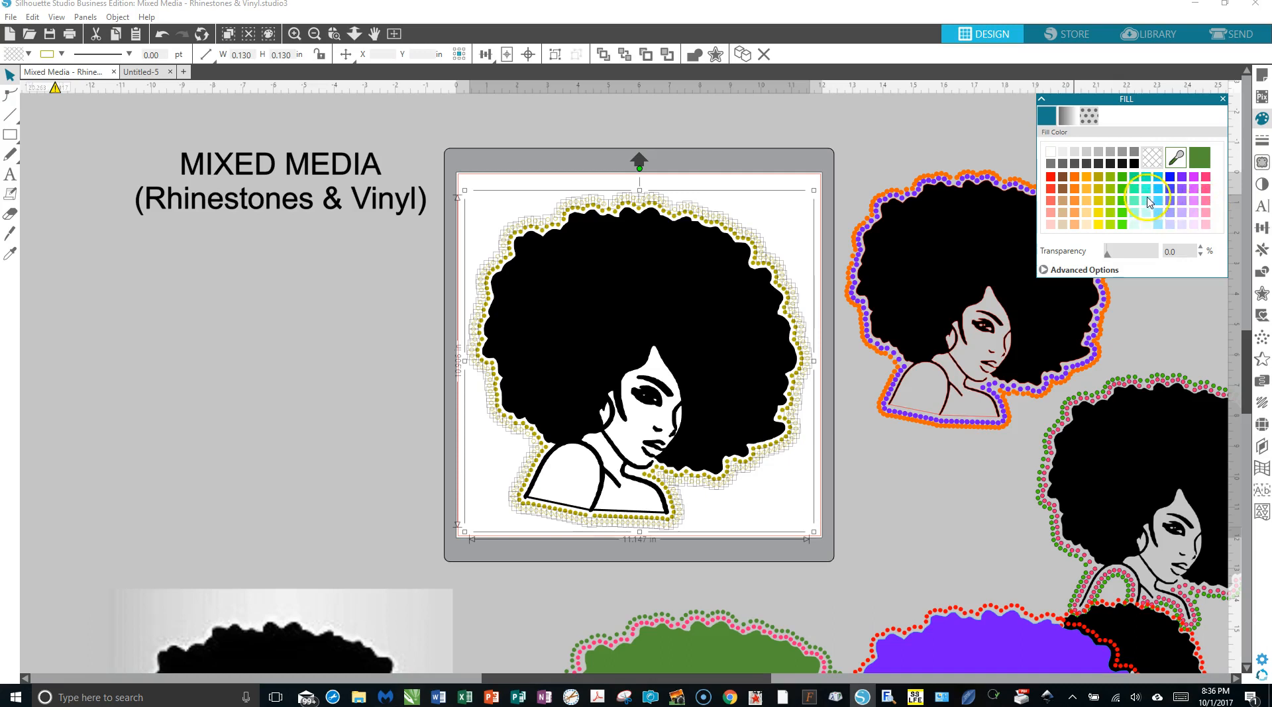
Step: Give the outer row of rhinestones an orange fill and a matching orange line color
{"action": "left_click", "coordinate": [1082, 179]}
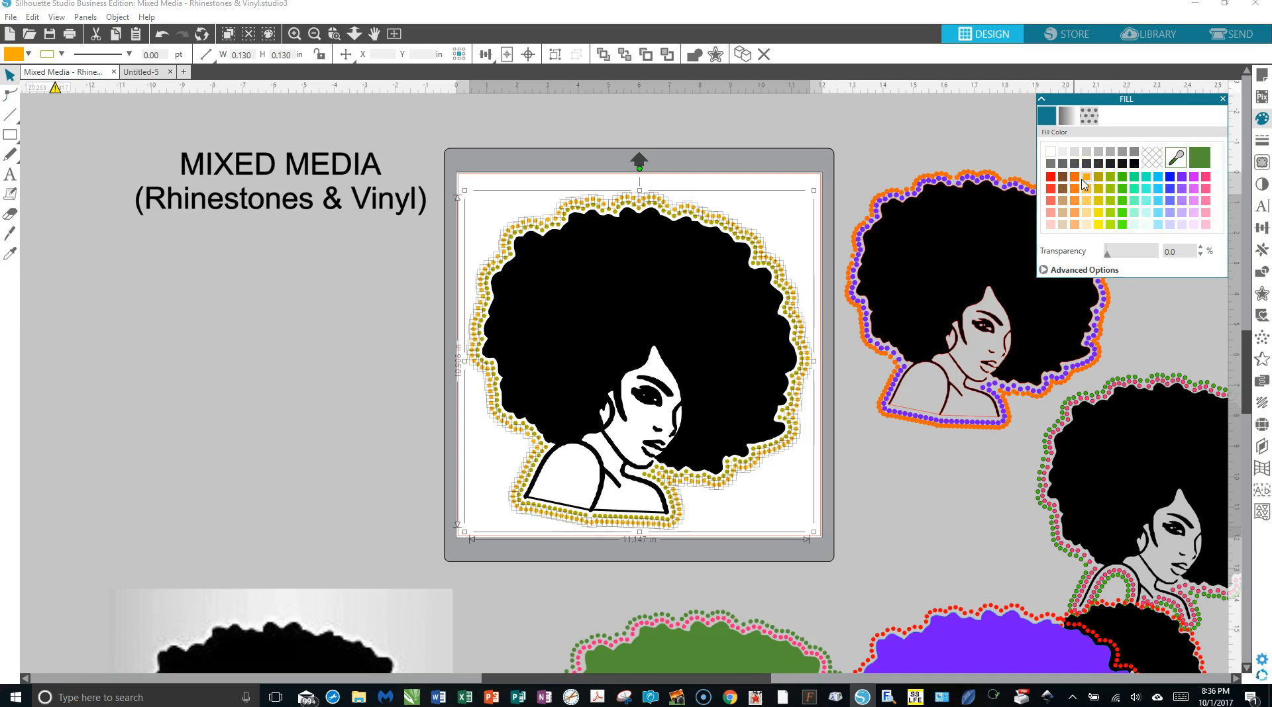
{"action": "left_click", "coordinate": [1135, 178]}
{"action": "left_click", "coordinate": [1262, 140]}
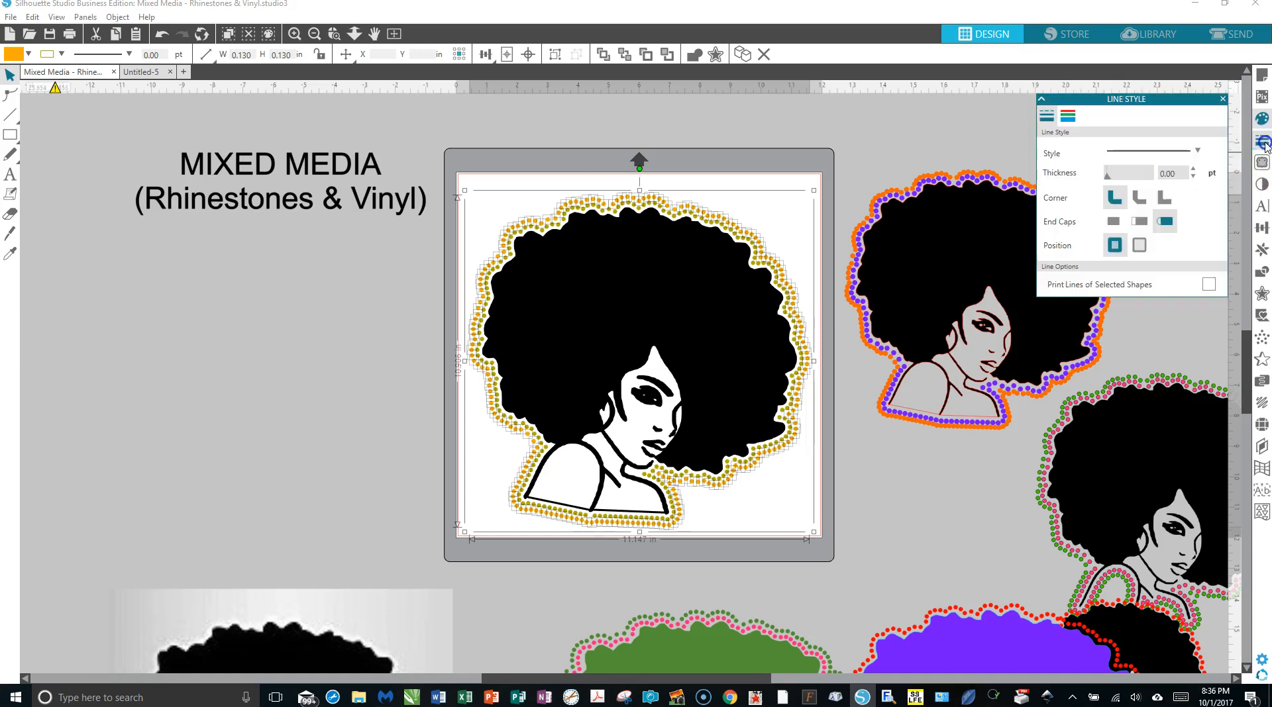
{"action": "left_click", "coordinate": [1068, 116]}
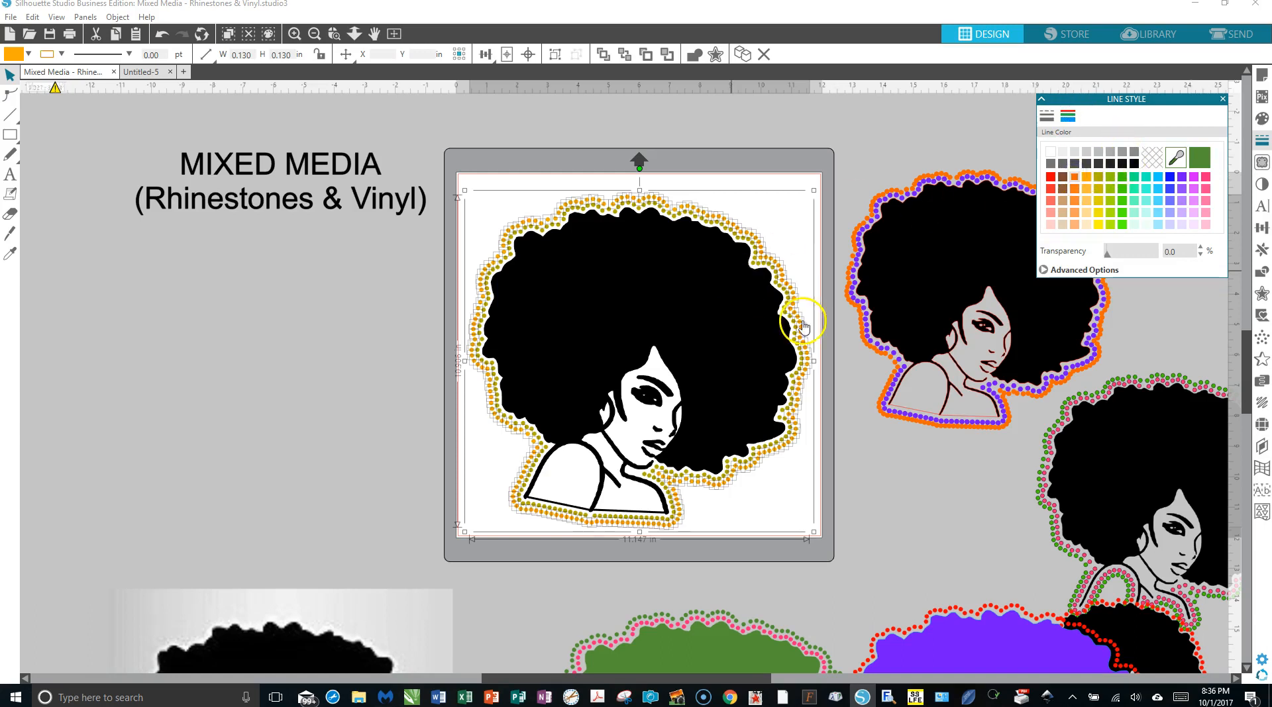
Step: Move the black silhouette off the mat, out of the two rhinestone outlines
{"action": "left_click", "coordinate": [721, 489]}
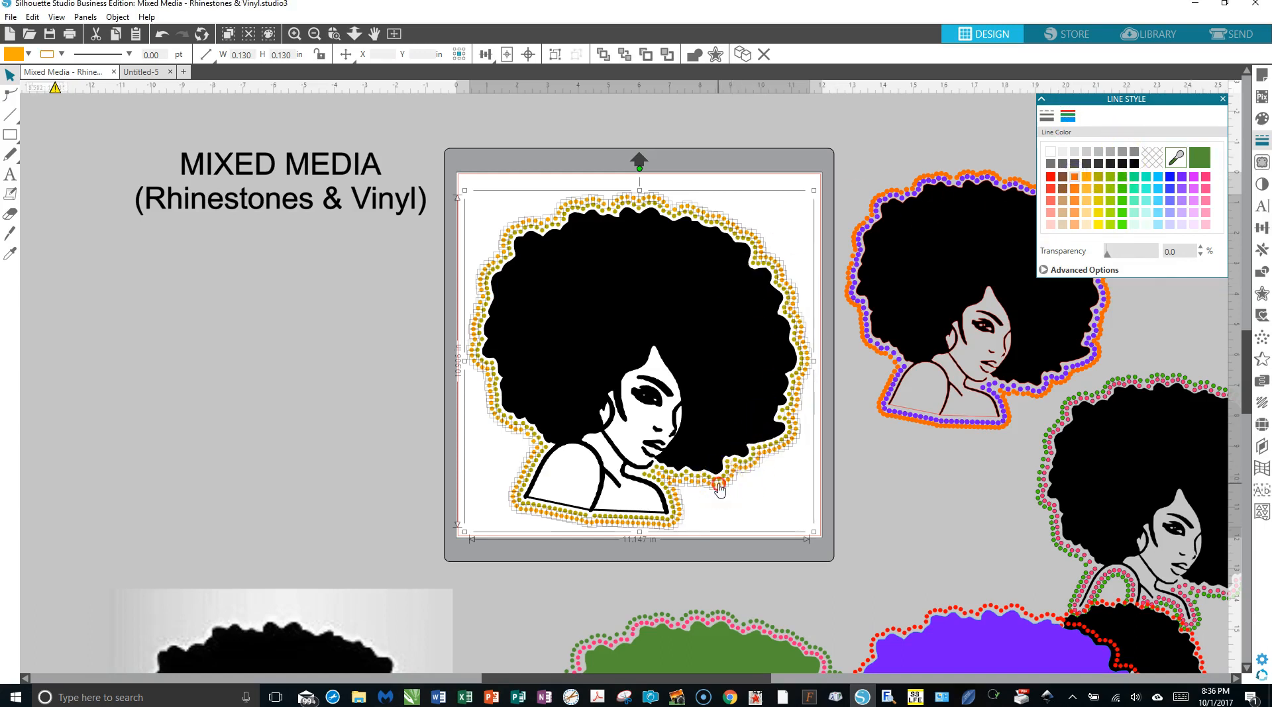
{"action": "right_click", "coordinate": [721, 488]}
{"action": "left_click", "coordinate": [716, 467]}
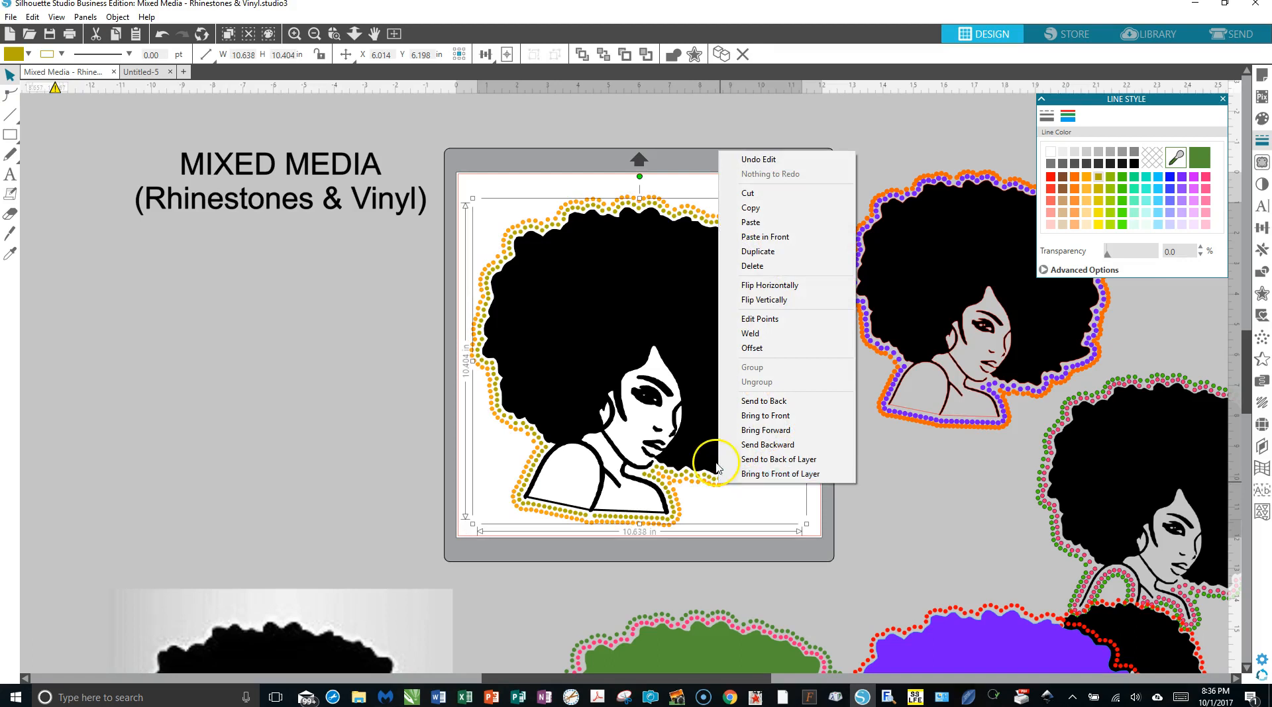
{"action": "left_click", "coordinate": [796, 474]}
{"action": "left_click", "coordinate": [681, 369]}
{"action": "left_click_drag", "start_coordinate": [677, 376], "coordinate": [189, 390]}
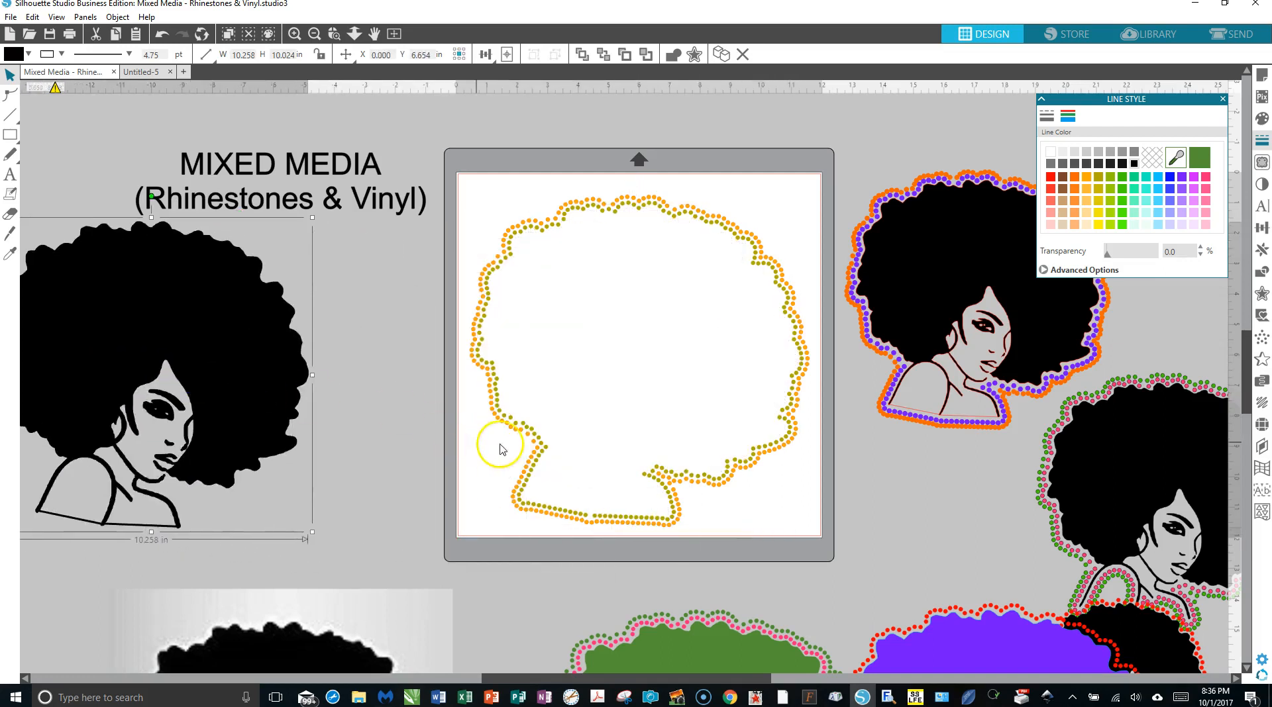
Step: Move the dark yellow rhinestone outline off the mat and shift the MIXED MEDIA title further outward
{"action": "left_click", "coordinate": [535, 429]}
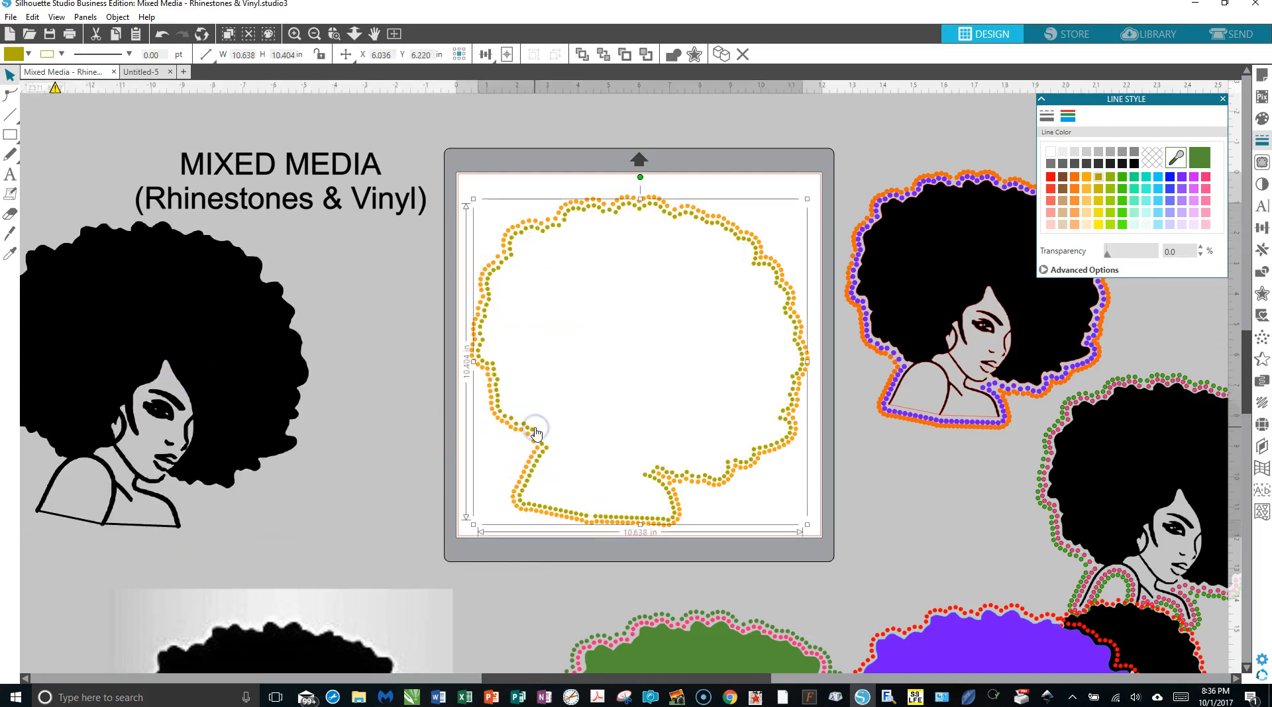
{"action": "left_click_drag", "start_coordinate": [534, 429], "coordinate": [109, 408]}
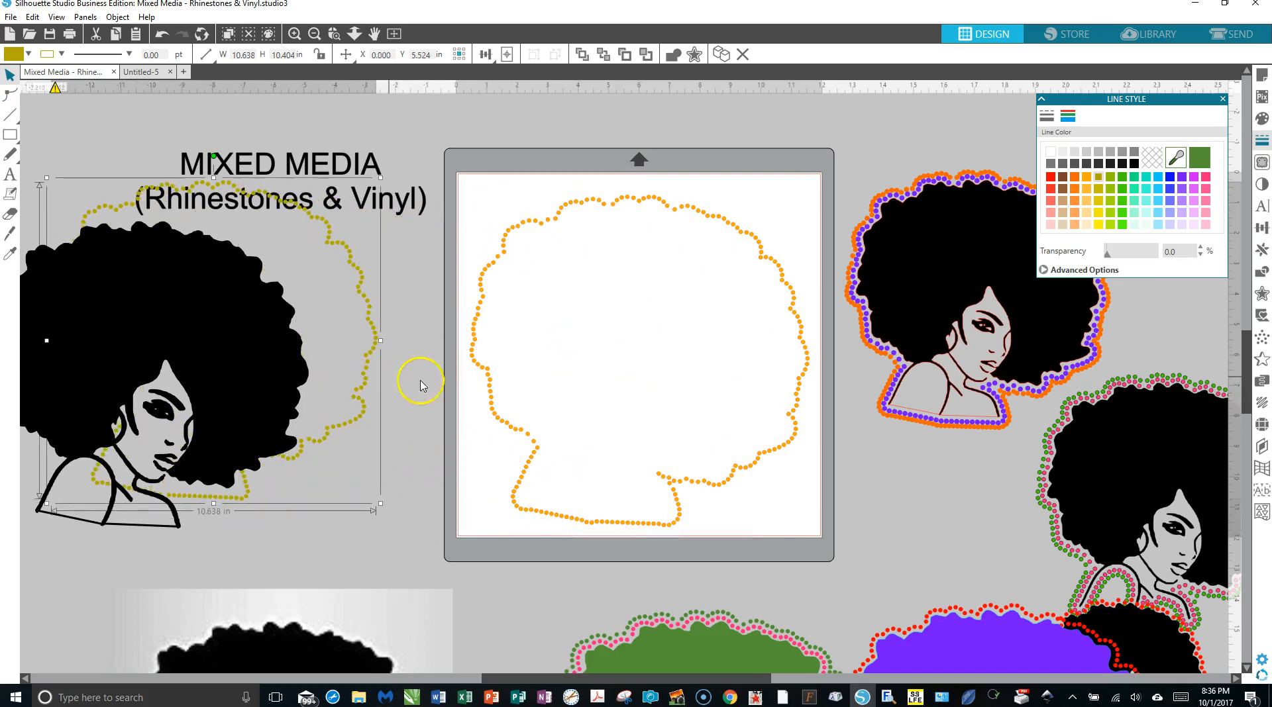
{"action": "left_click", "coordinate": [490, 383]}
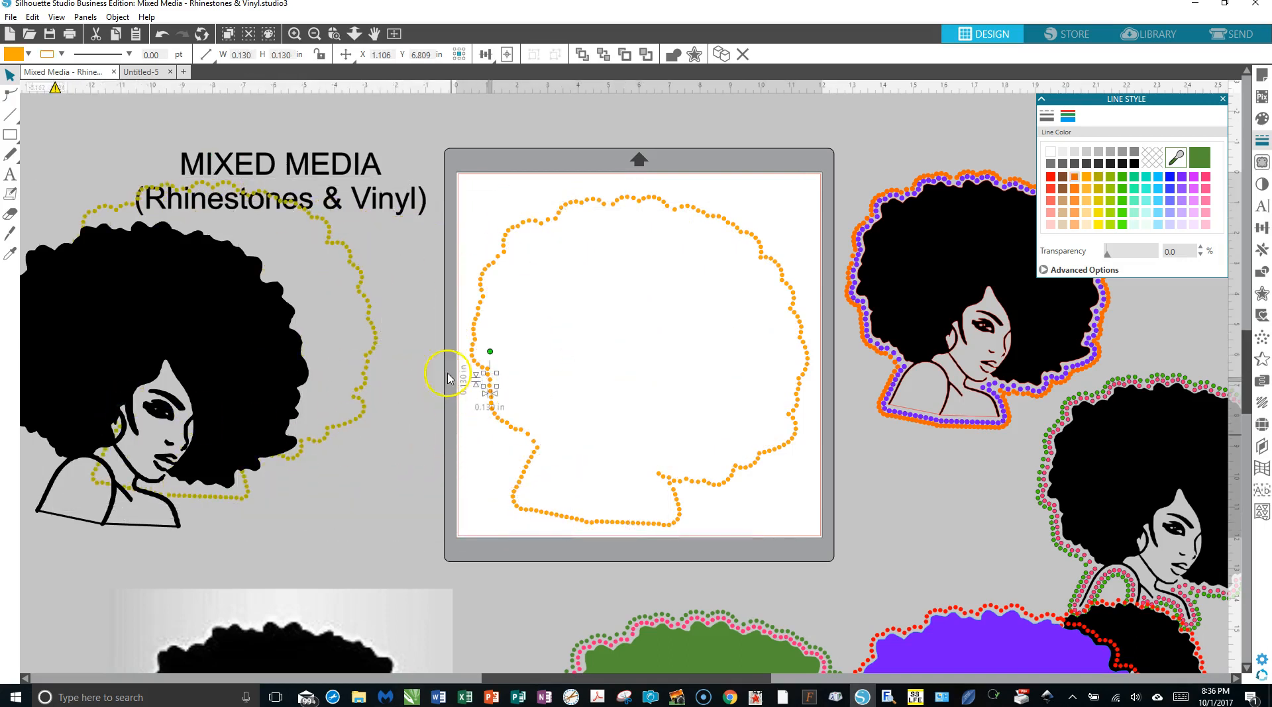
{"action": "left_click_drag", "start_coordinate": [415, 210], "coordinate": [282, 189]}
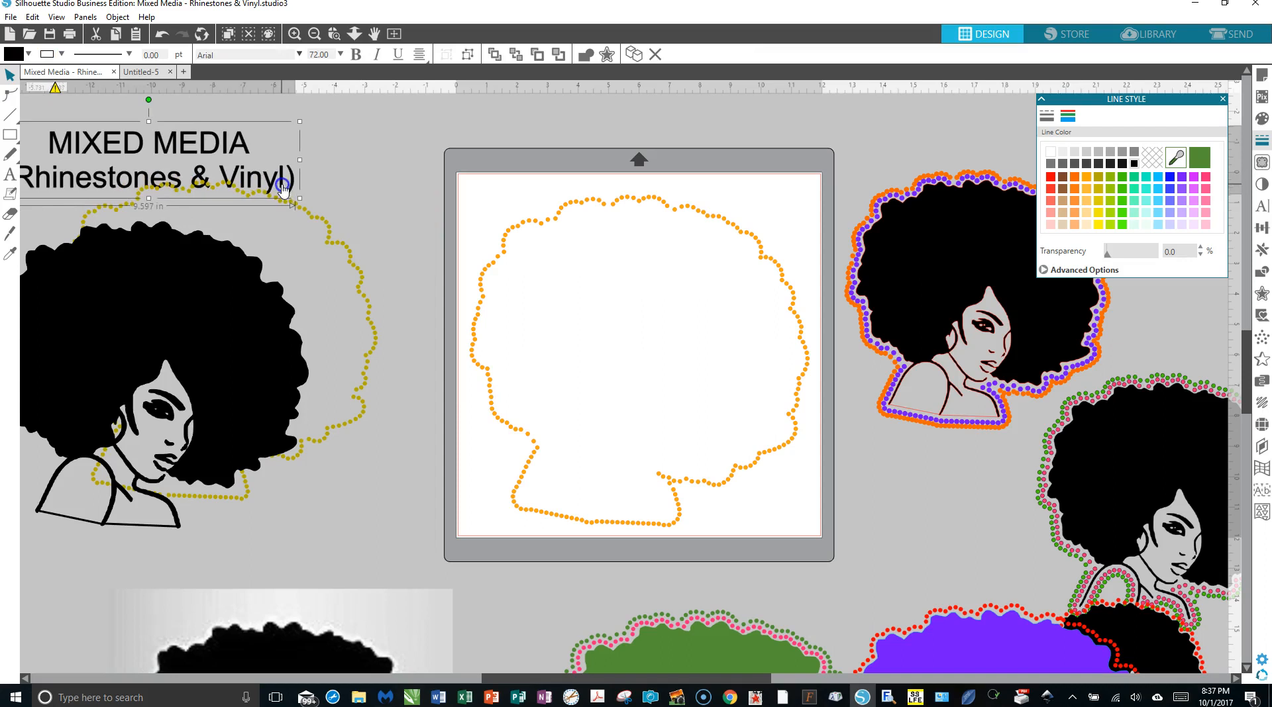
Step: Group all the orange rhinestones on the mat into one object
{"action": "left_click", "coordinate": [404, 207]}
{"action": "left_click_drag", "start_coordinate": [401, 134], "coordinate": [820, 533]}
{"action": "right_click", "coordinate": [795, 428]}
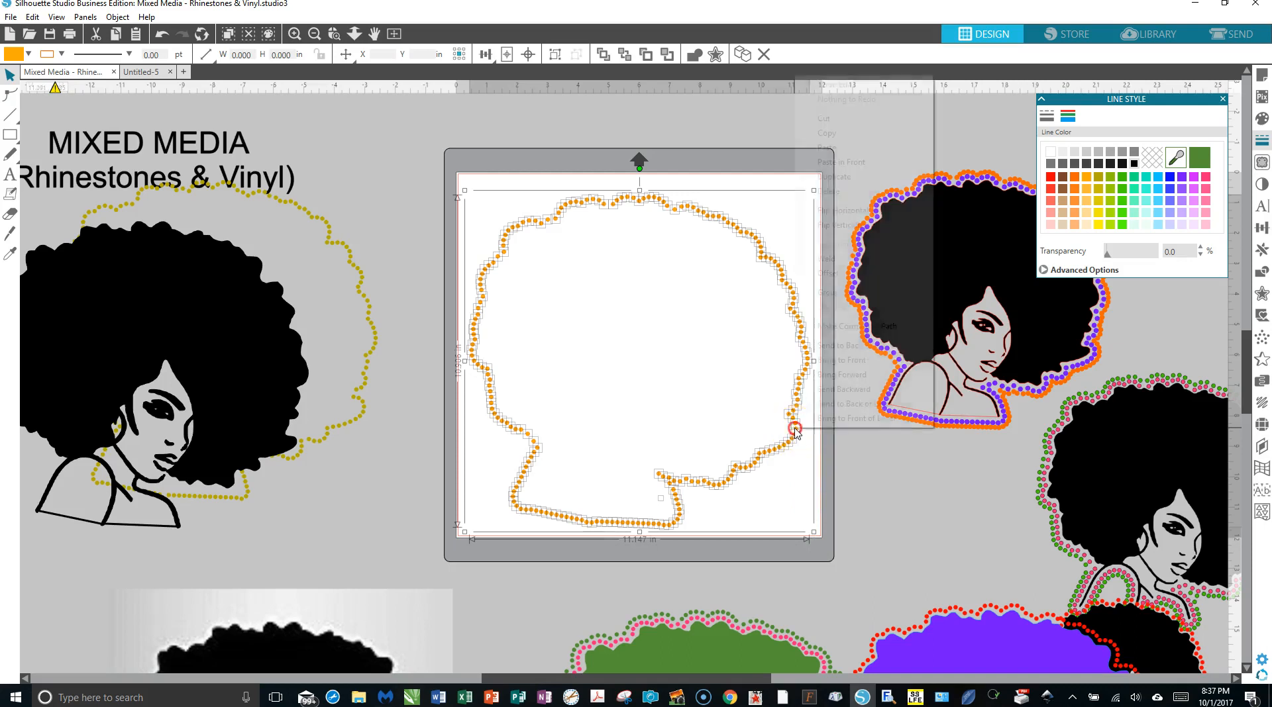
{"action": "left_click", "coordinate": [825, 292]}
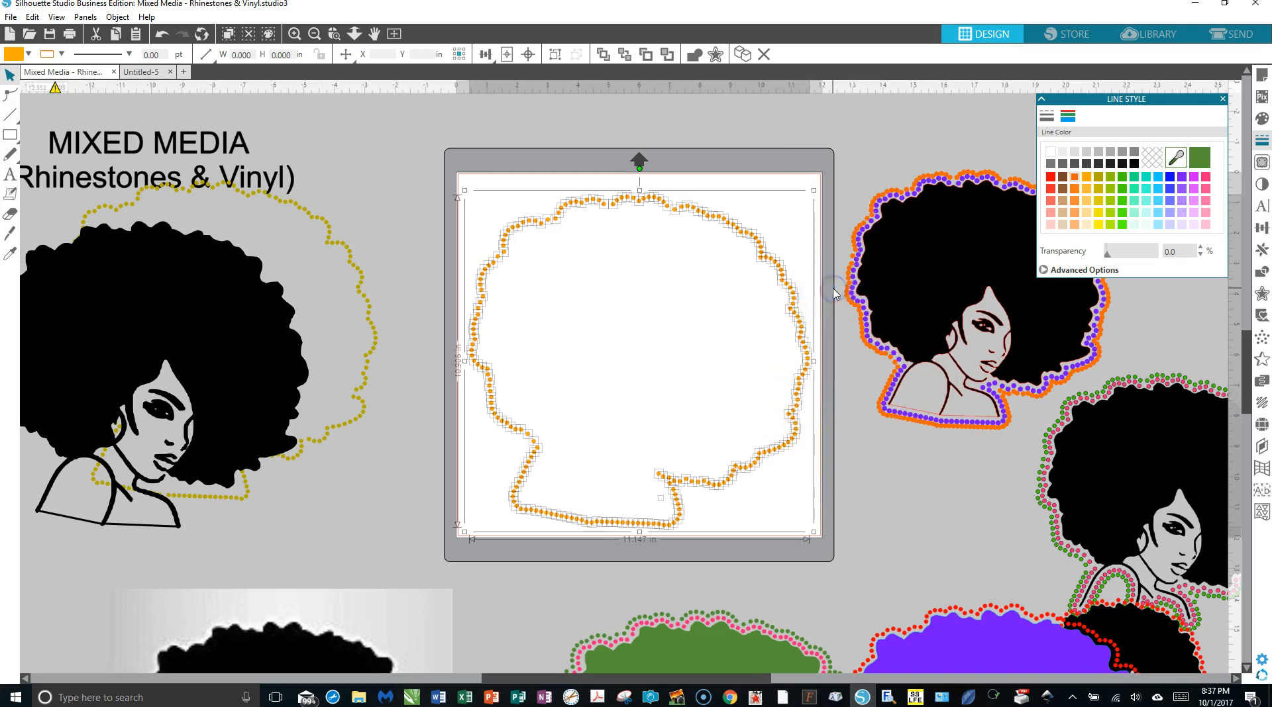
Step: Place the dark yellow outline back inside the orange one and return the black silhouette to the center of both
{"action": "left_click", "coordinate": [373, 345]}
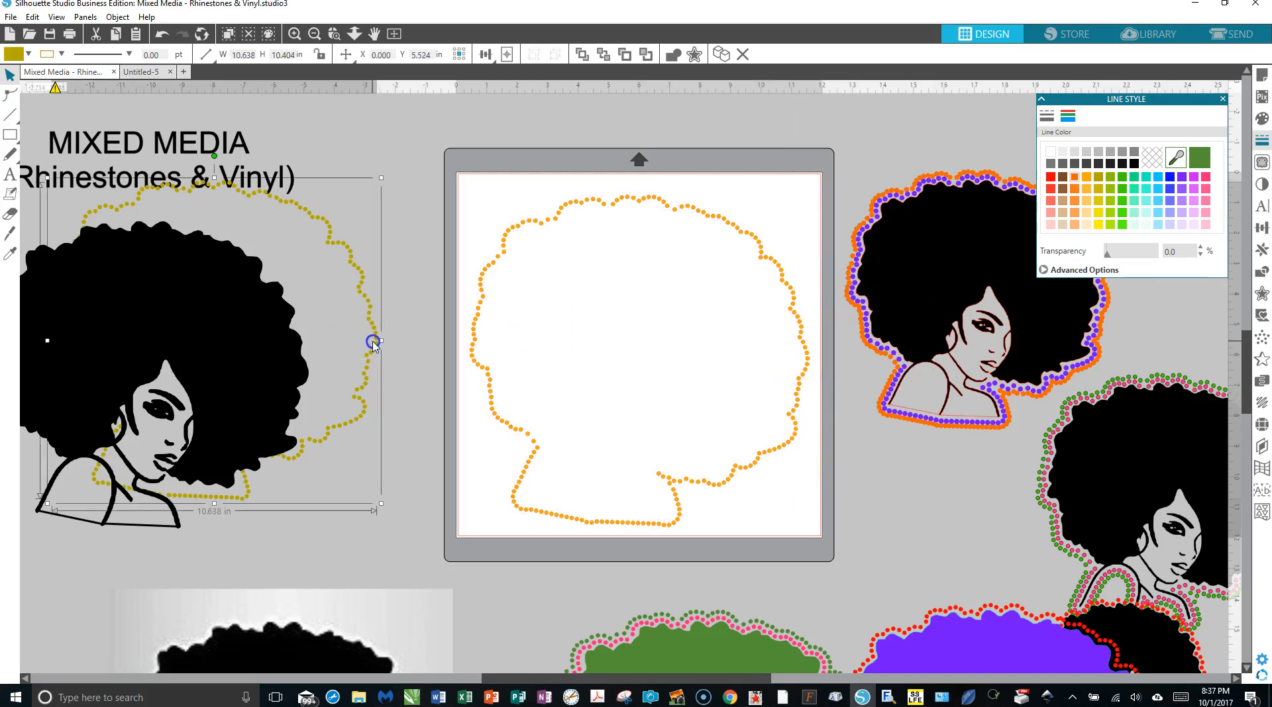
{"action": "left_click_drag", "start_coordinate": [373, 346], "coordinate": [798, 367]}
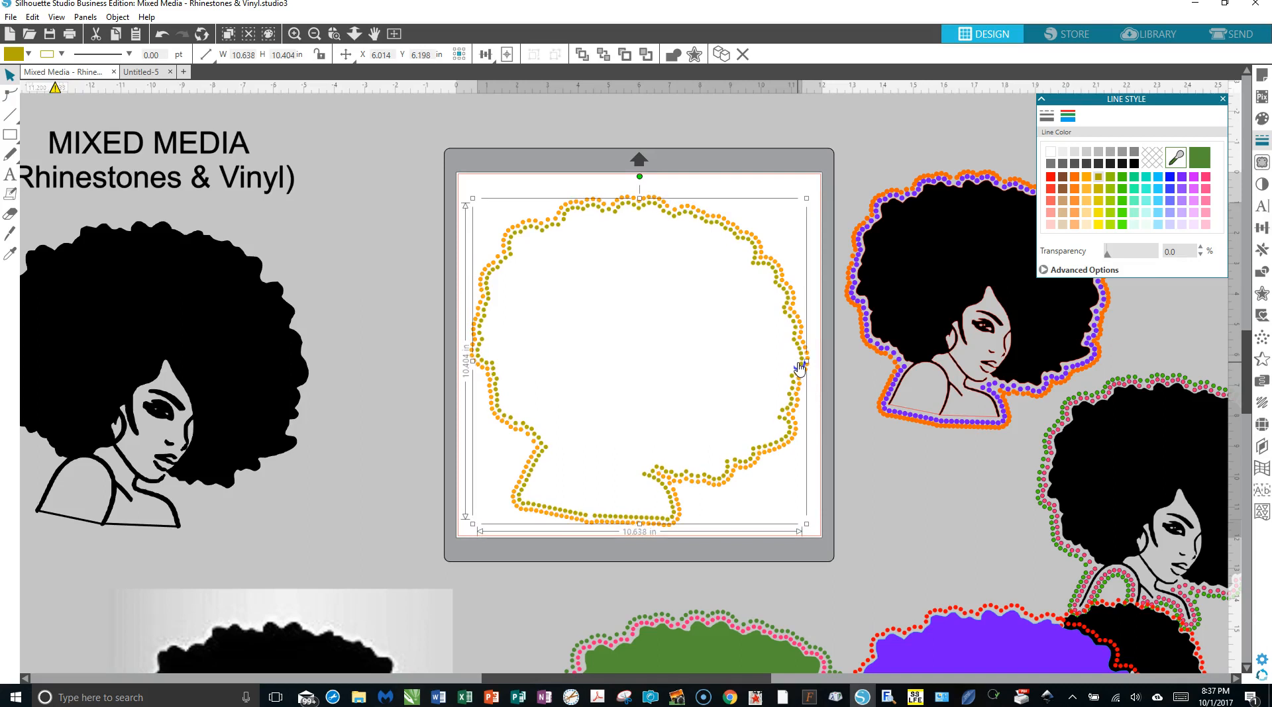
{"action": "left_click_drag", "start_coordinate": [261, 401], "coordinate": [746, 391]}
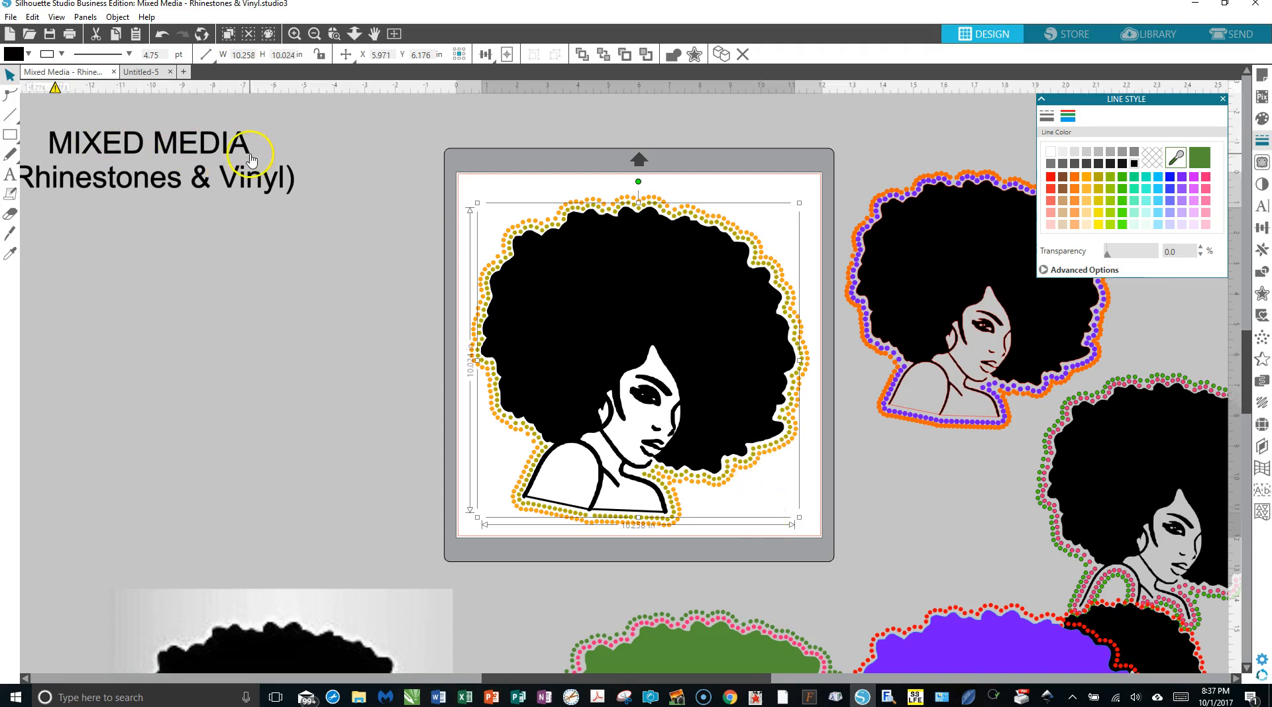
Step: Group the black silhouette and its two rhinestone outlines on the mat into one object
{"action": "left_click_drag", "start_coordinate": [432, 145], "coordinate": [823, 504]}
{"action": "left_click_drag", "start_coordinate": [833, 571], "coordinate": [831, 568]}
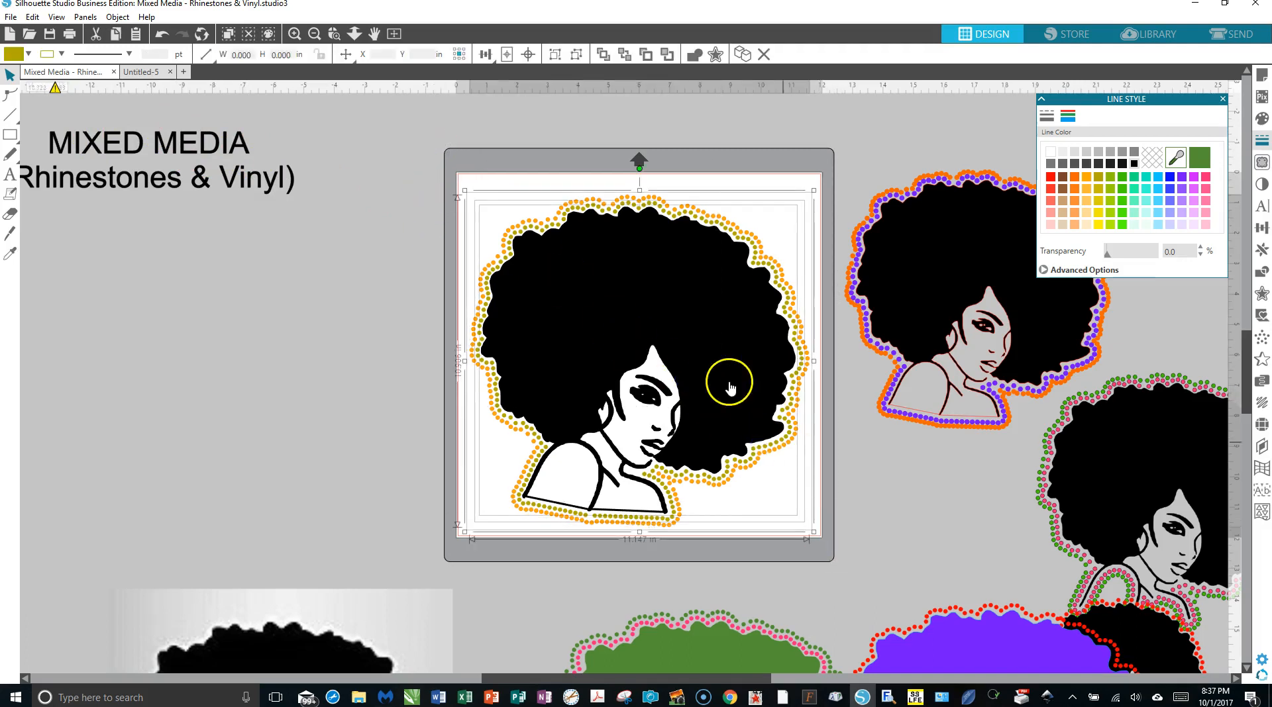
{"action": "right_click", "coordinate": [715, 369]}
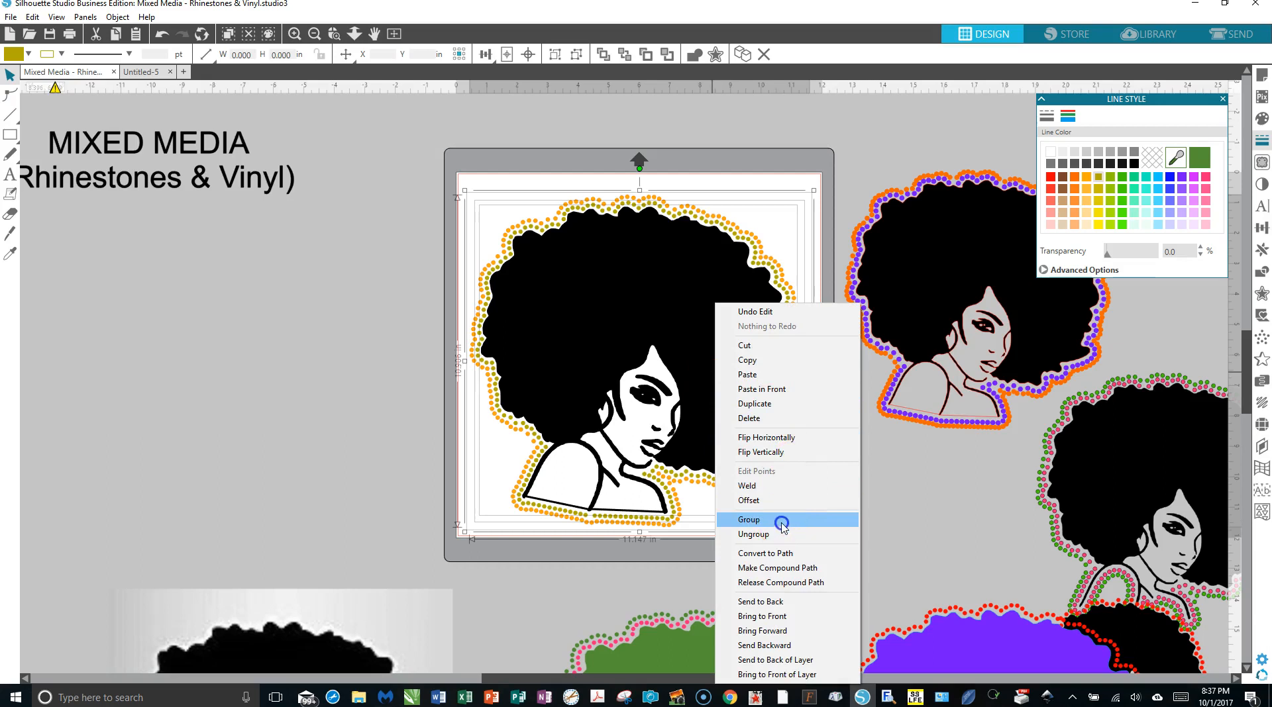
{"action": "left_click", "coordinate": [745, 520]}
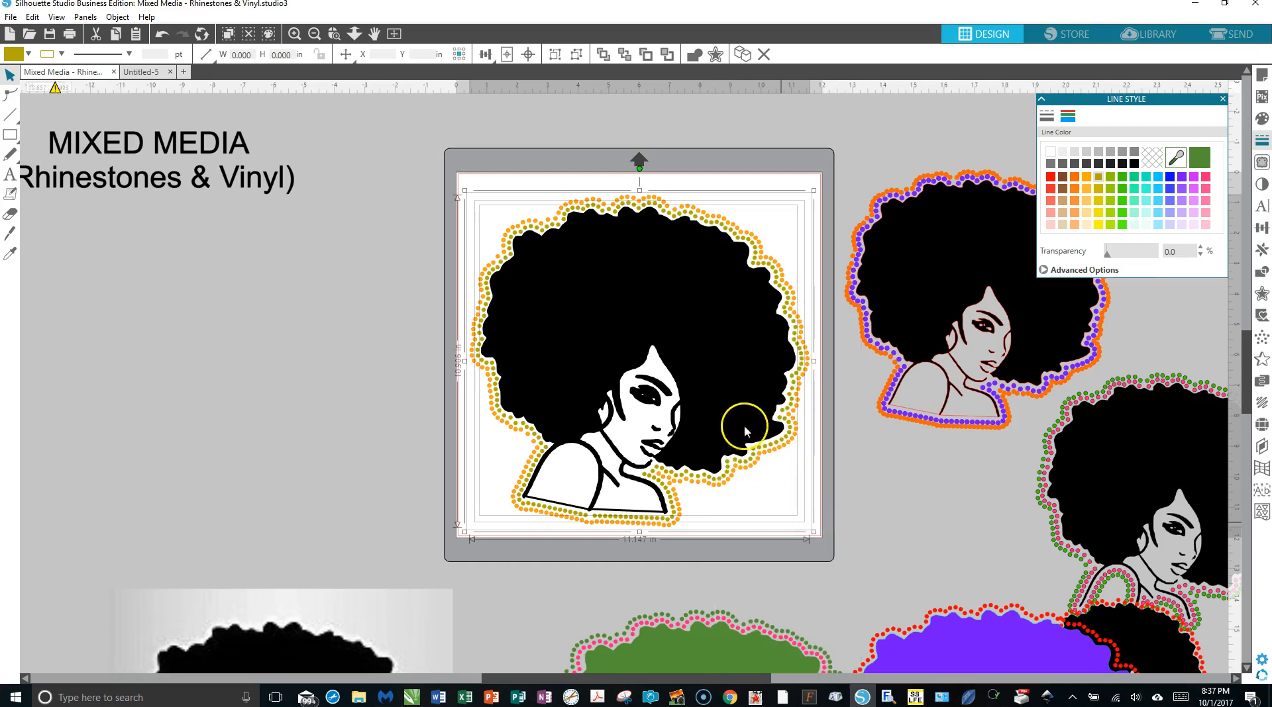
Step: Move the MIXED MEDIA title to the upper edge of the mat, centered above the woman's silhouette, and close the line style settings
{"action": "left_click", "coordinate": [220, 180]}
{"action": "left_click_drag", "start_coordinate": [219, 180], "coordinate": [356, 328]}
{"action": "left_click", "coordinate": [314, 441]}
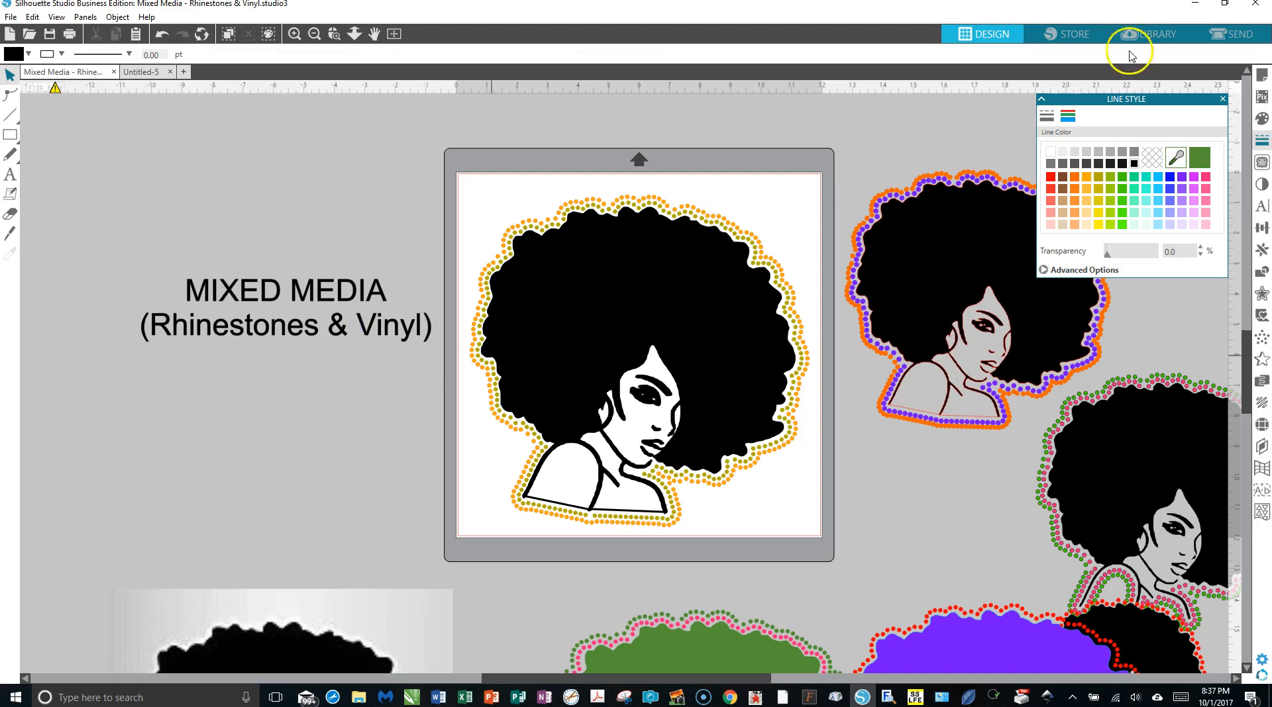
{"action": "left_click", "coordinate": [1222, 100]}
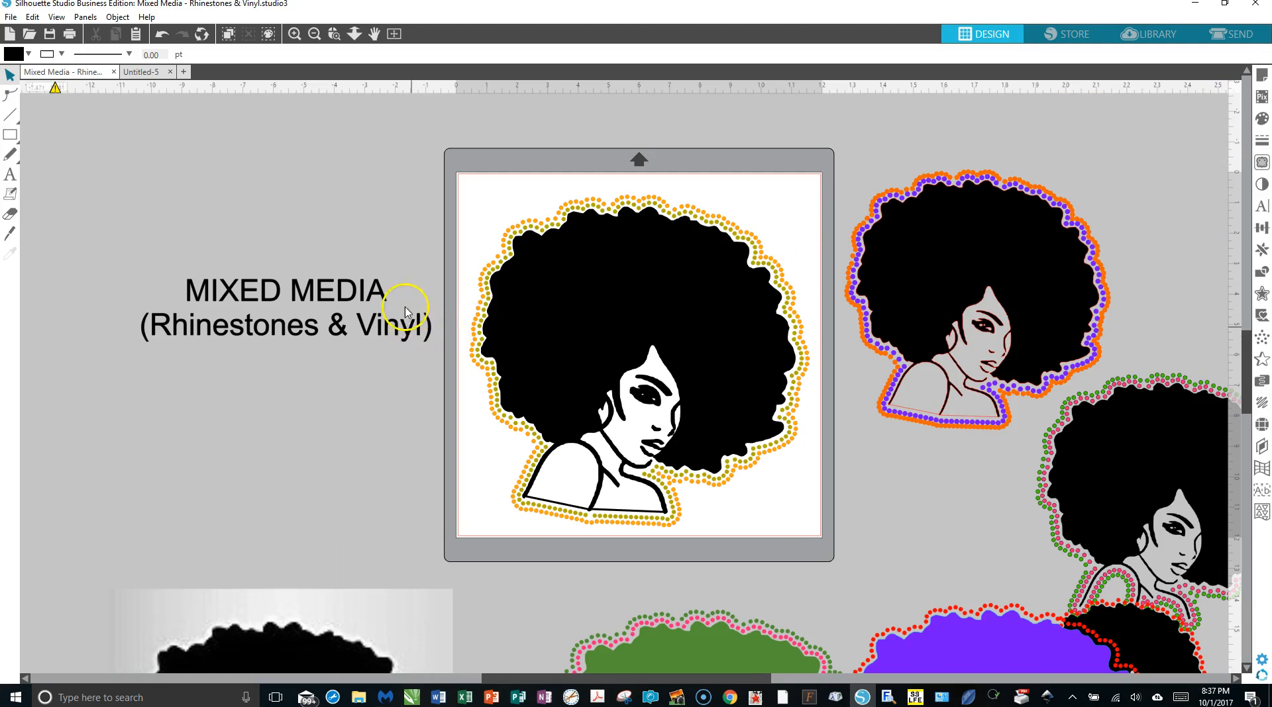
{"action": "left_click_drag", "start_coordinate": [318, 291], "coordinate": [658, 118]}
{"action": "left_click", "coordinate": [696, 189]}
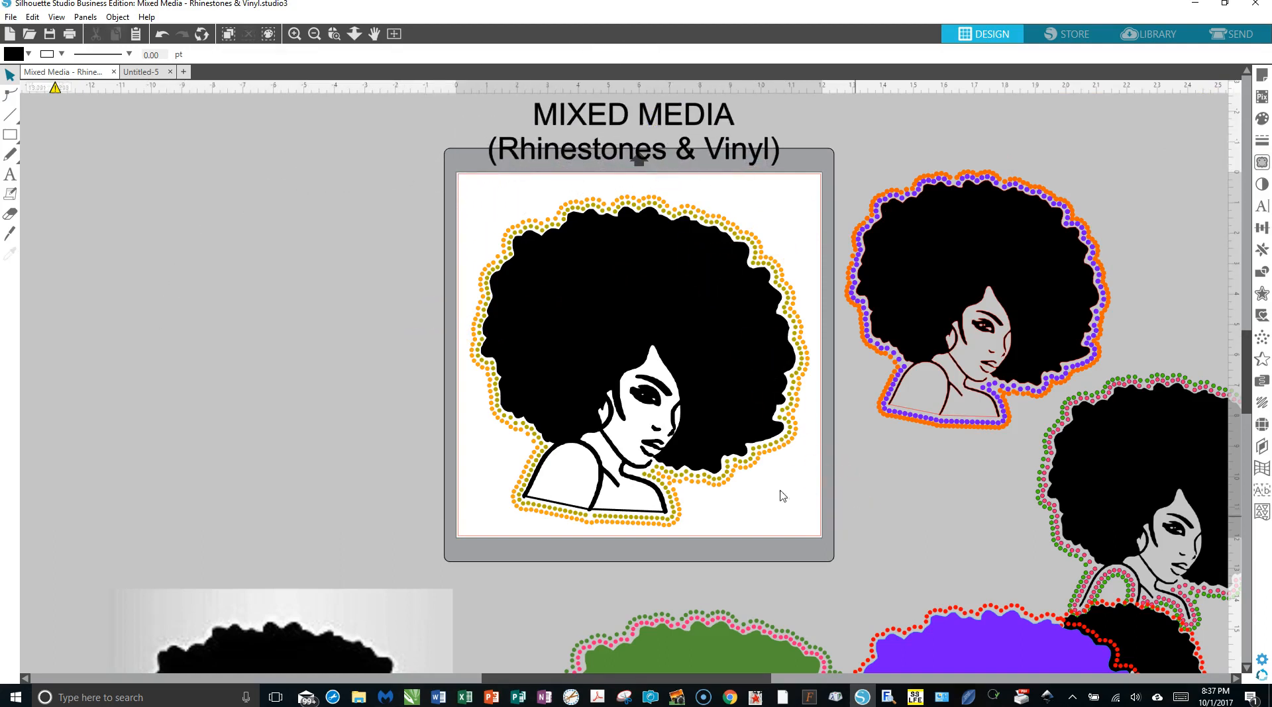
Step: Add the letter H as Arial text in the empty area beside the mat and select it as an object
{"action": "left_click", "coordinate": [9, 176]}
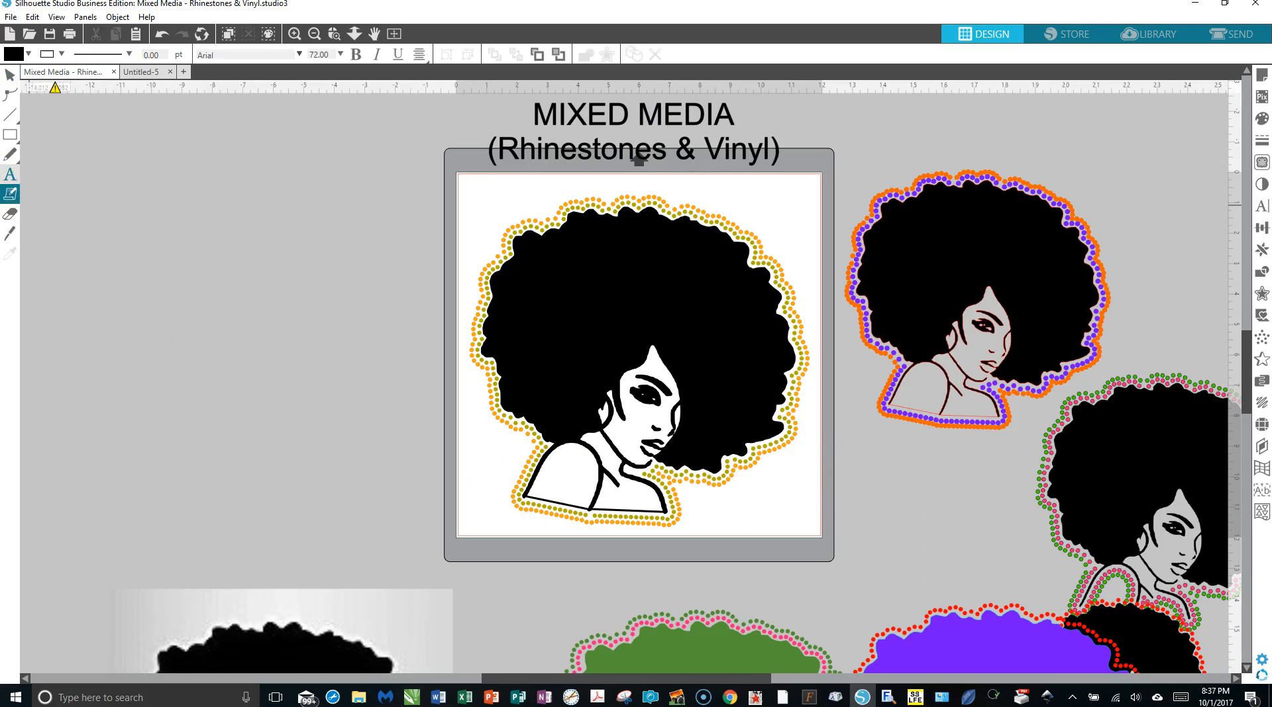
{"action": "left_click", "coordinate": [145, 353]}
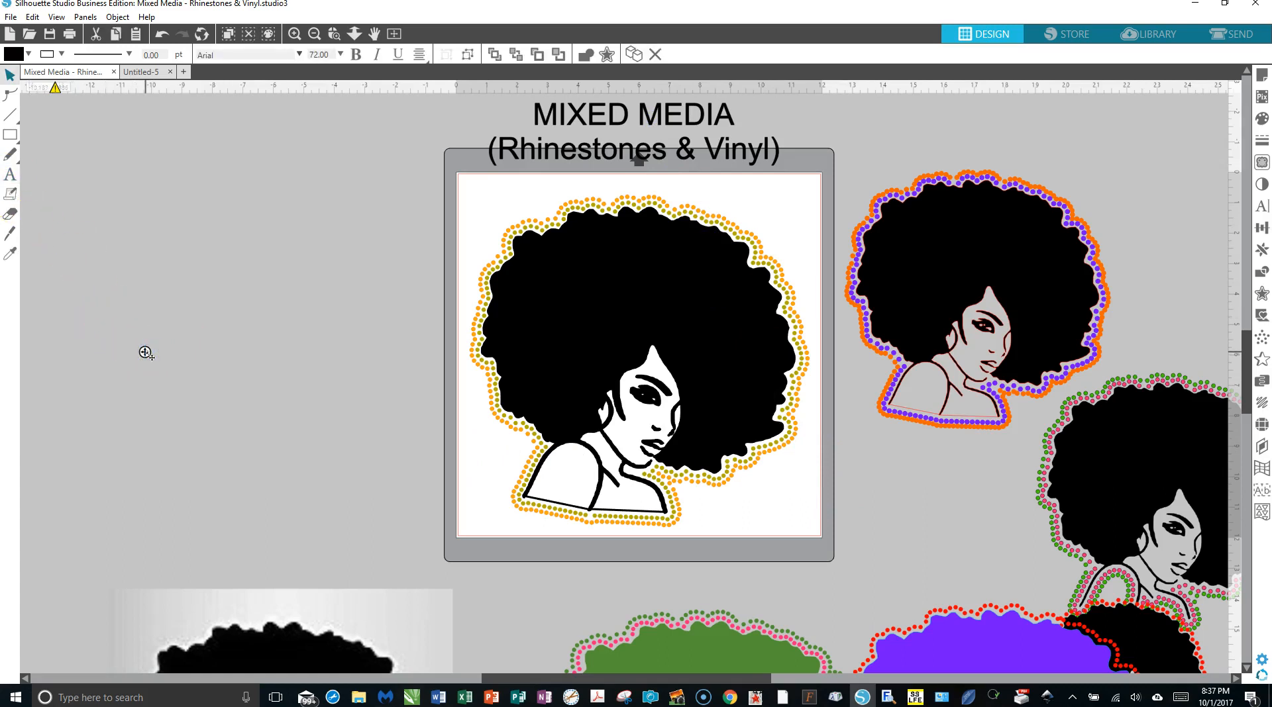
{"action": "type", "text": "H"}
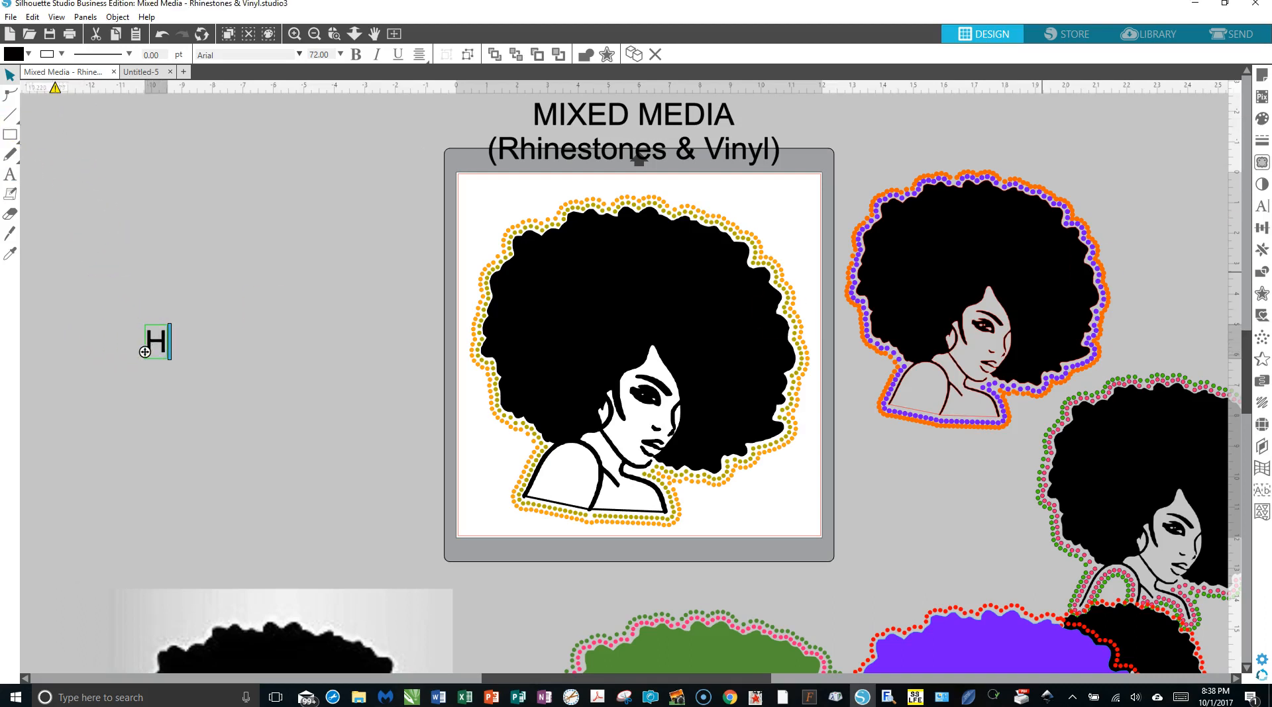
{"action": "left_click", "coordinate": [8, 78]}
{"action": "left_click", "coordinate": [158, 345]}
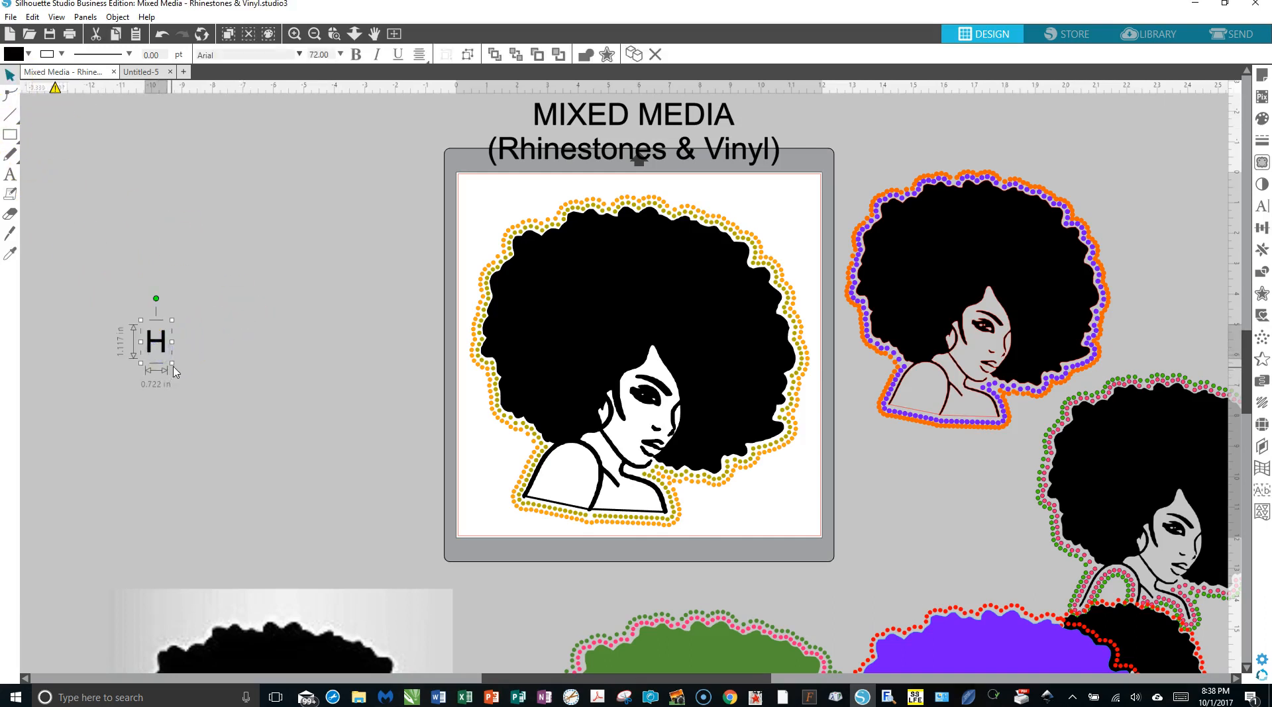
Step: Enlarge the letter H to about 739 pt and move it further away from the mat
{"action": "left_click_drag", "start_coordinate": [172, 363], "coordinate": [362, 528]}
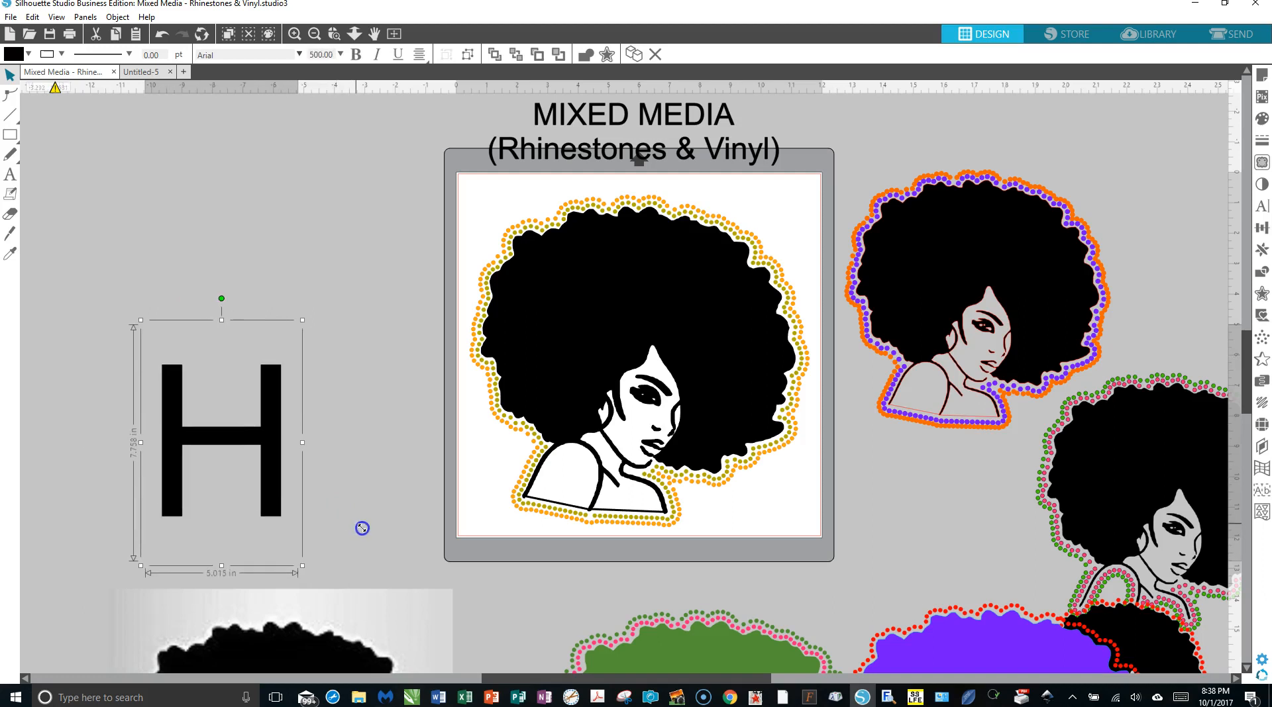
{"action": "left_click_drag", "start_coordinate": [278, 479], "coordinate": [338, 341]}
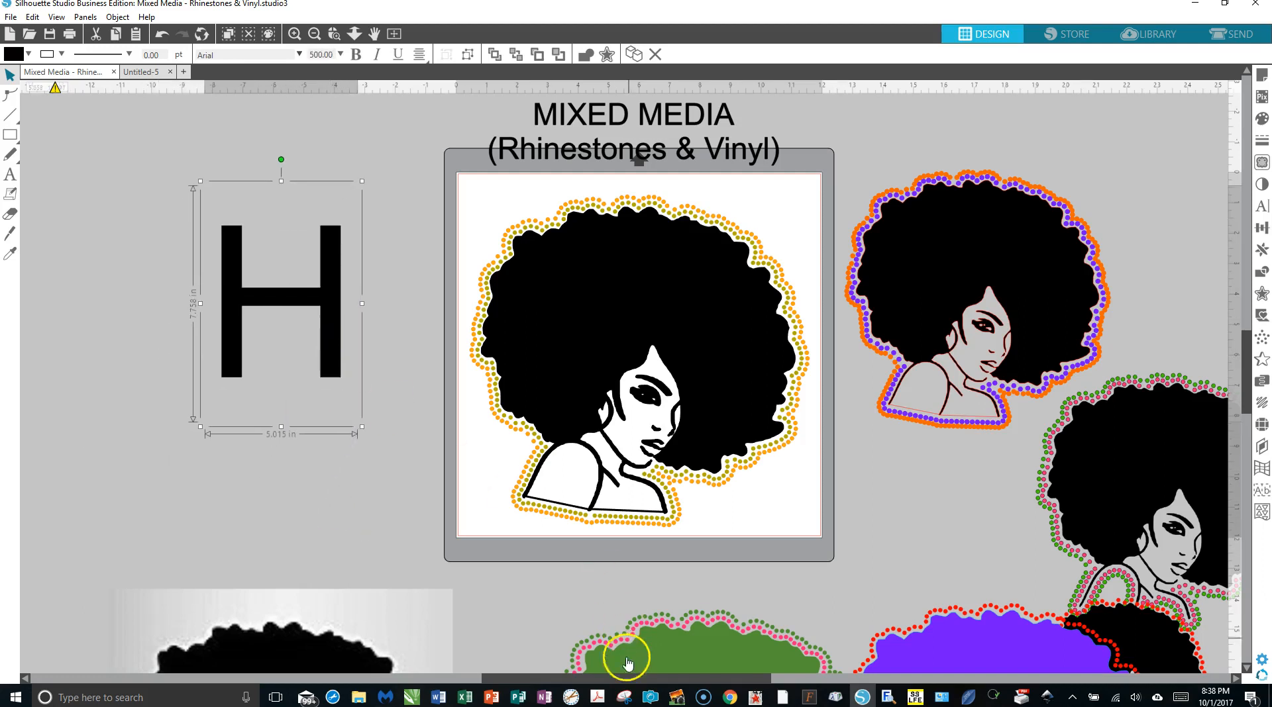
{"action": "left_click_drag", "start_coordinate": [608, 682], "coordinate": [440, 683]}
{"action": "left_click_drag", "start_coordinate": [622, 297], "coordinate": [449, 279]}
{"action": "left_click_drag", "start_coordinate": [528, 400], "coordinate": [616, 507]}
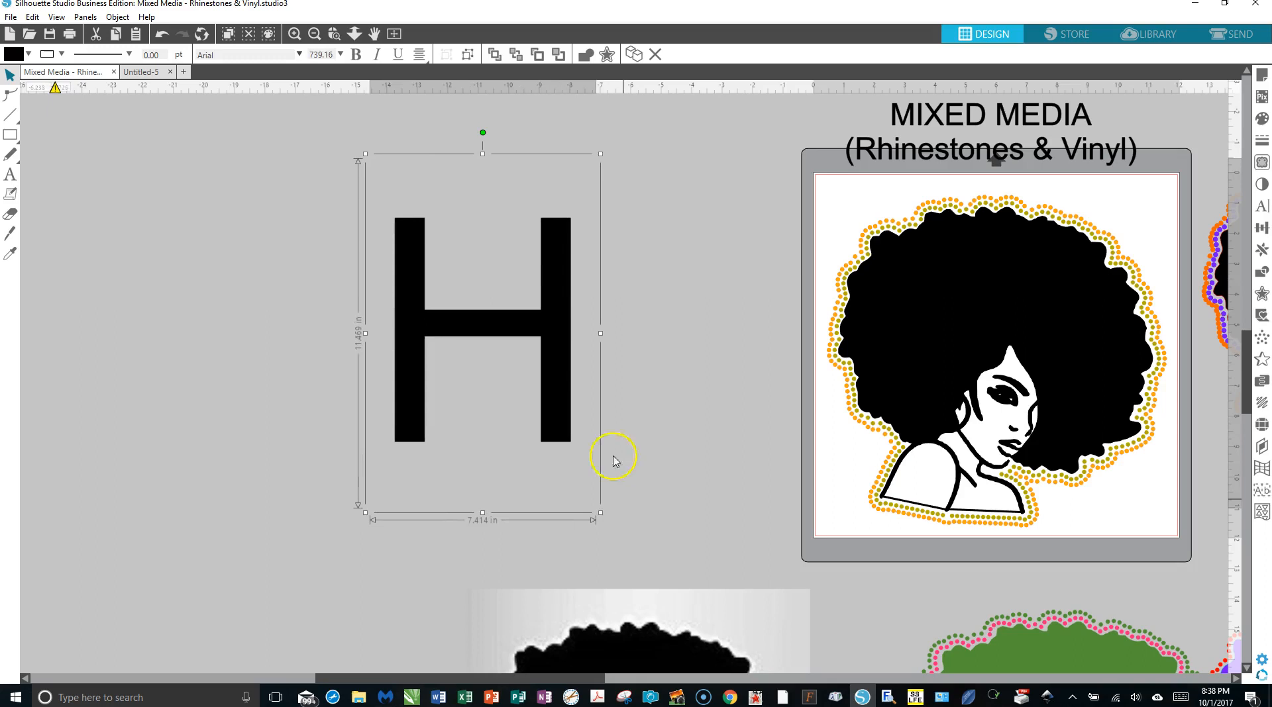
{"action": "left_click", "coordinate": [301, 55]}
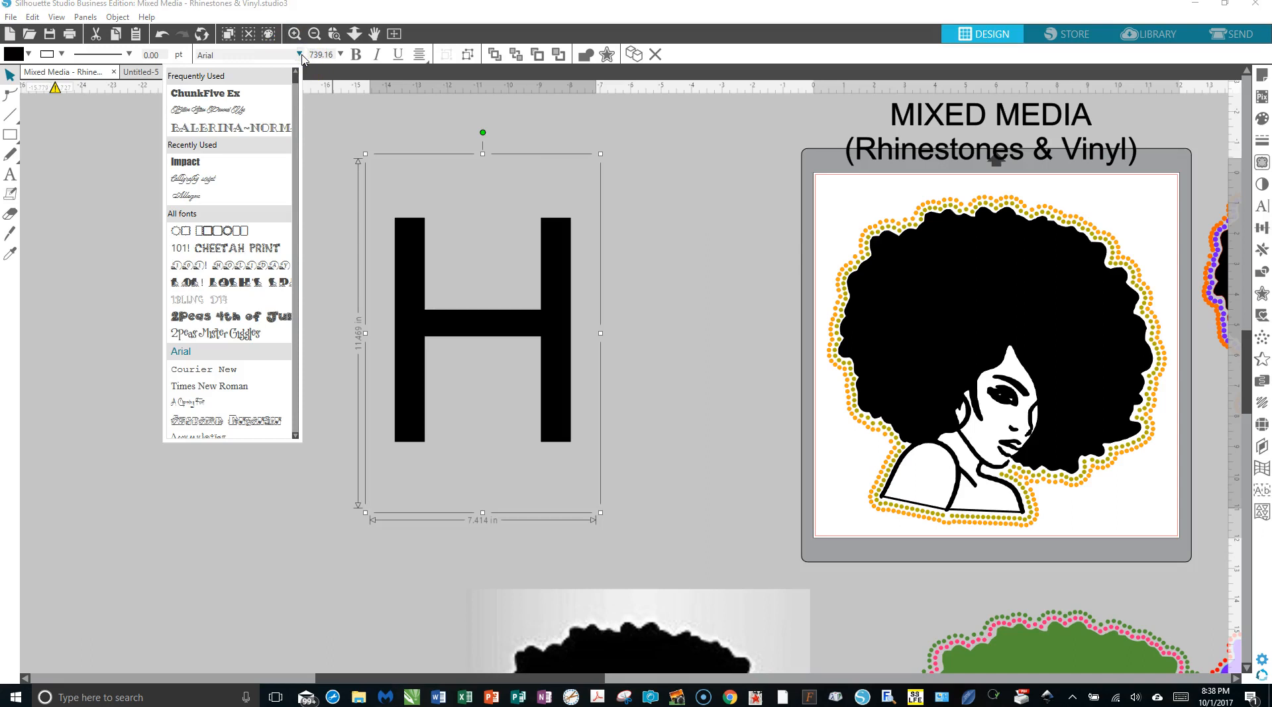
{"action": "left_click", "coordinate": [422, 214]}
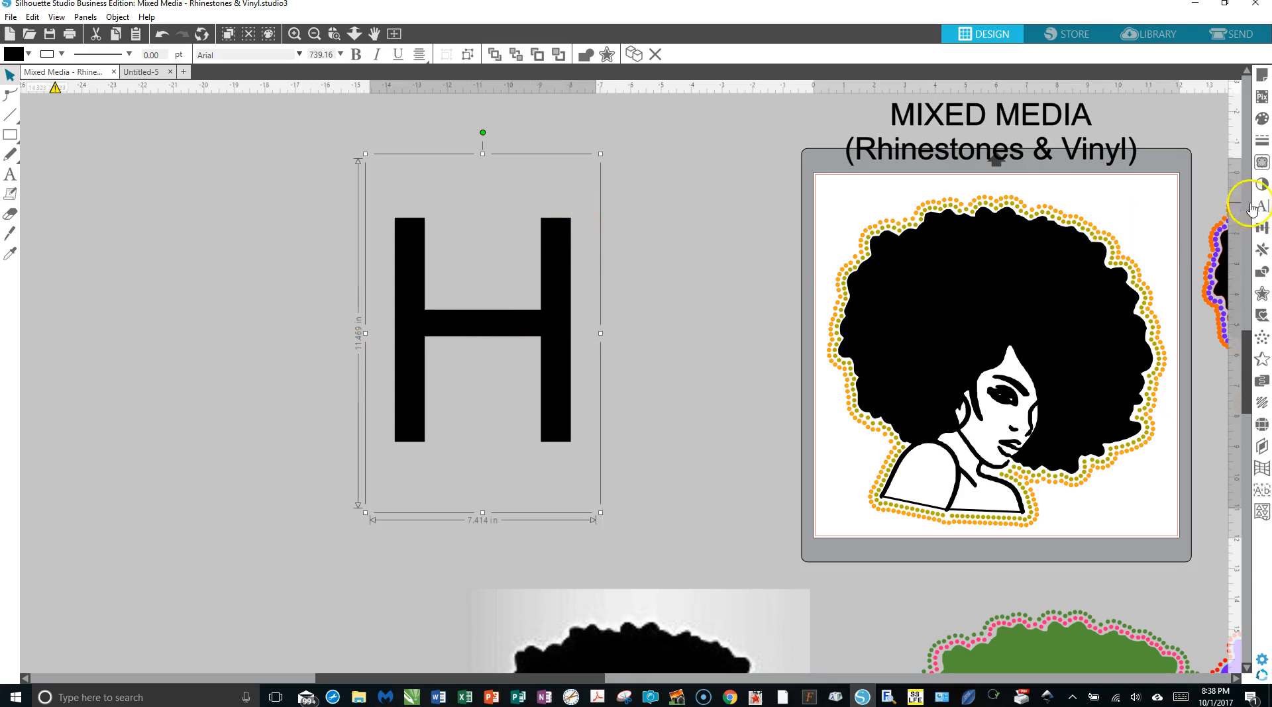
Step: Create an outer offset around the letter H with a distance of 0.190 in and rounded corners
{"action": "left_click", "coordinate": [1262, 294]}
{"action": "left_click", "coordinate": [1068, 133]}
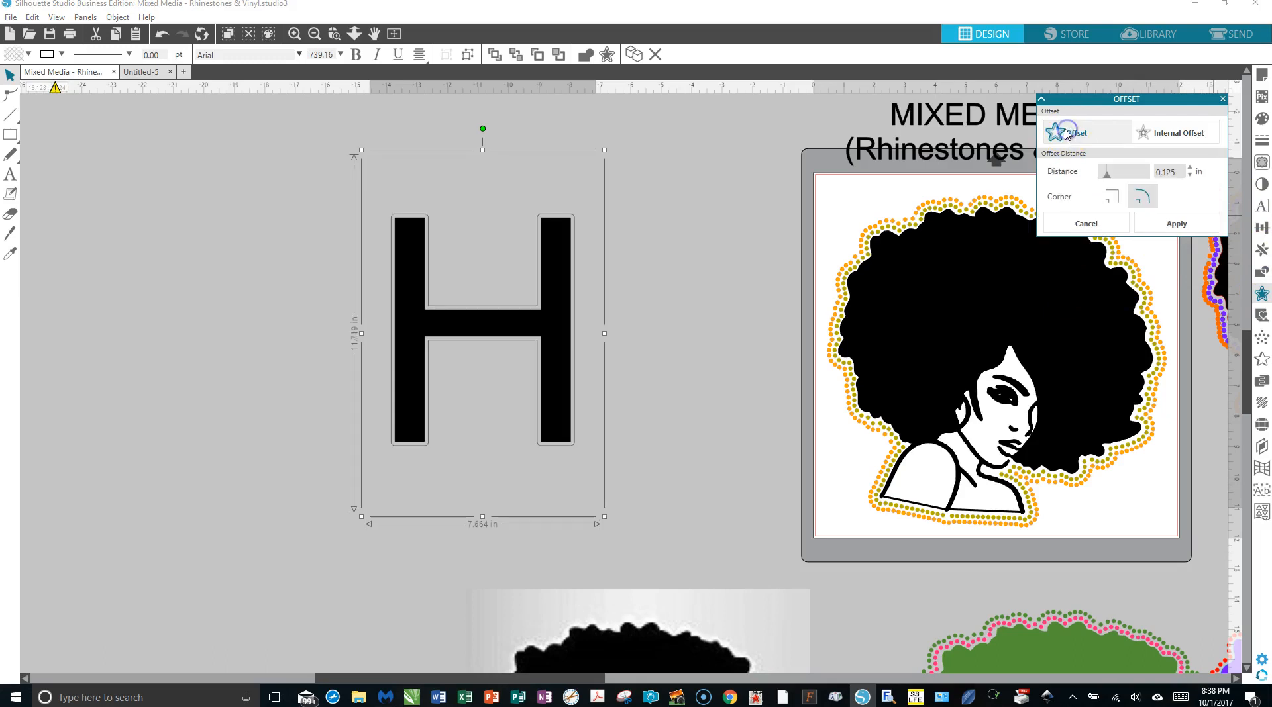
{"action": "left_click", "coordinate": [1189, 170]}
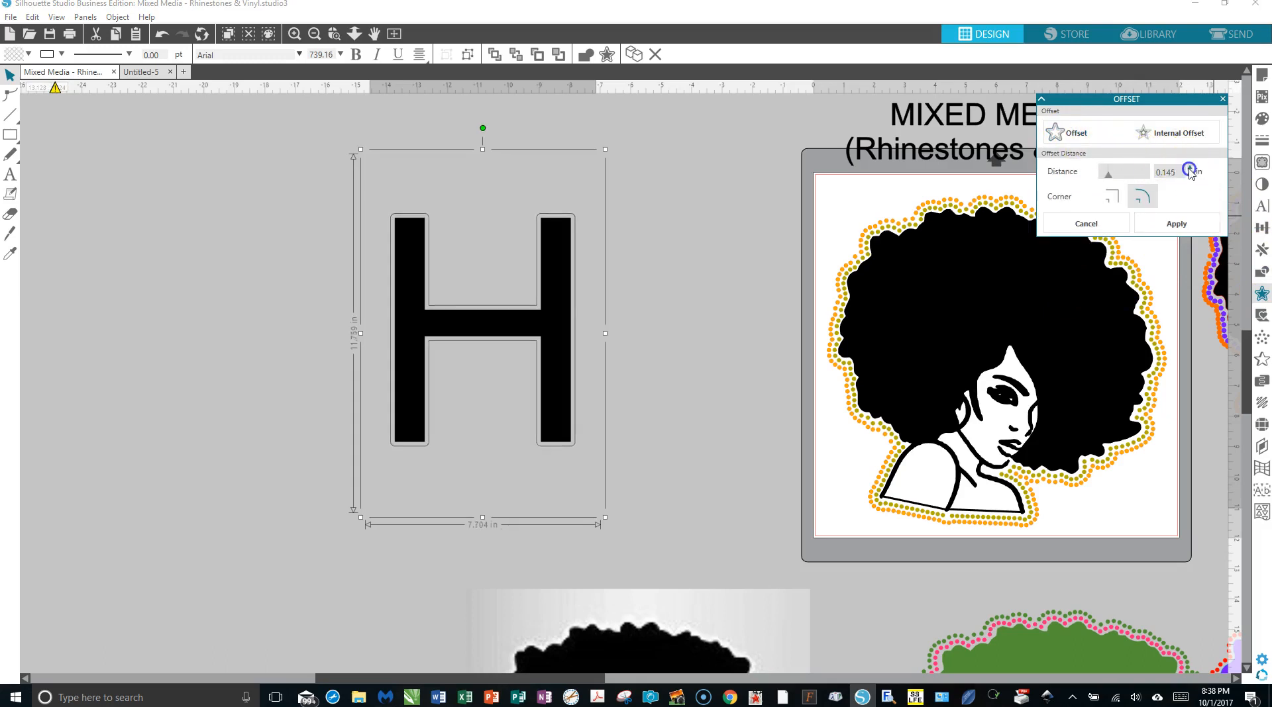
{"action": "left_click", "coordinate": [1189, 169]}
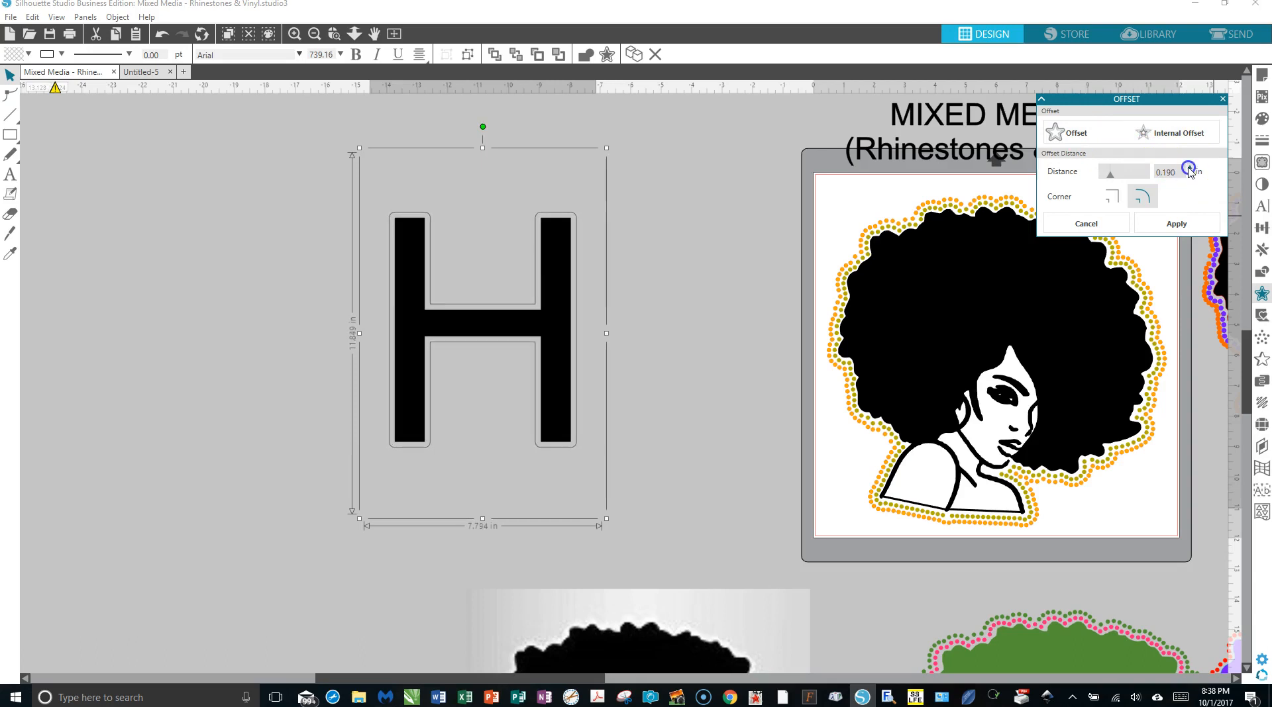
{"action": "left_click", "coordinate": [1178, 223]}
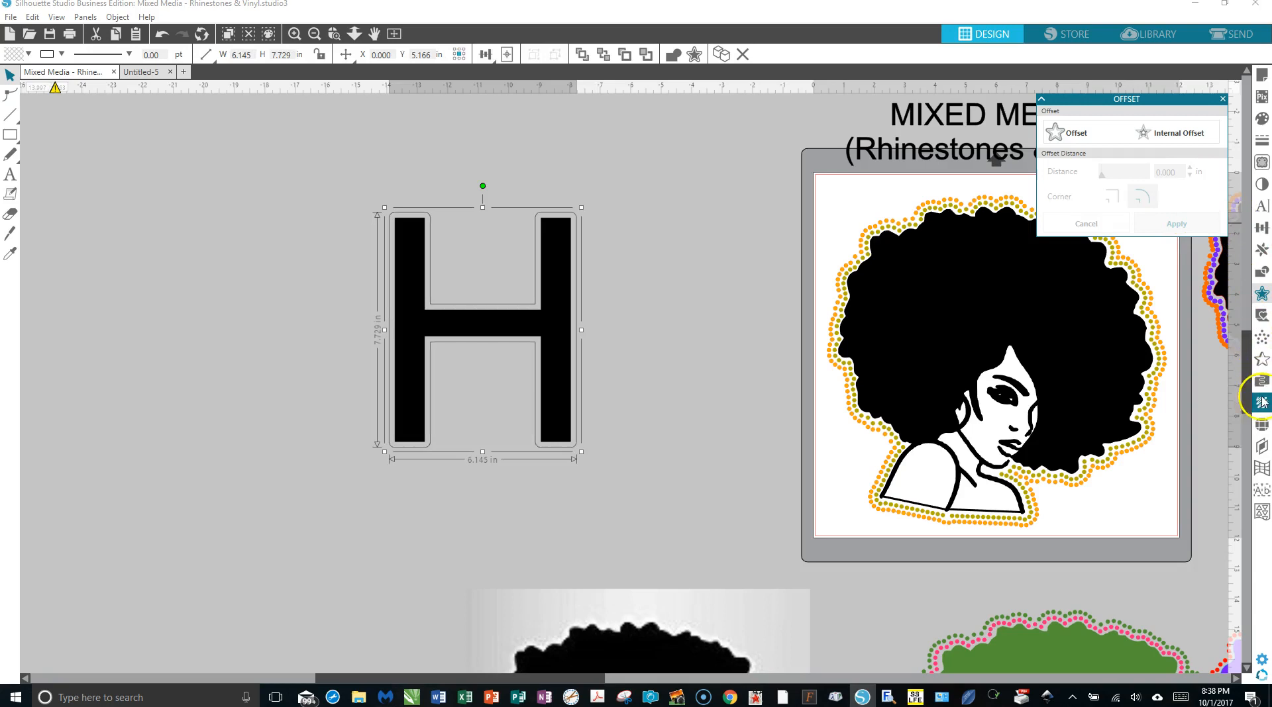
Step: Turn the H's offset outline into a rhinestone edge and fill the stones with green
{"action": "left_click", "coordinate": [1262, 424]}
{"action": "left_click", "coordinate": [1113, 159]}
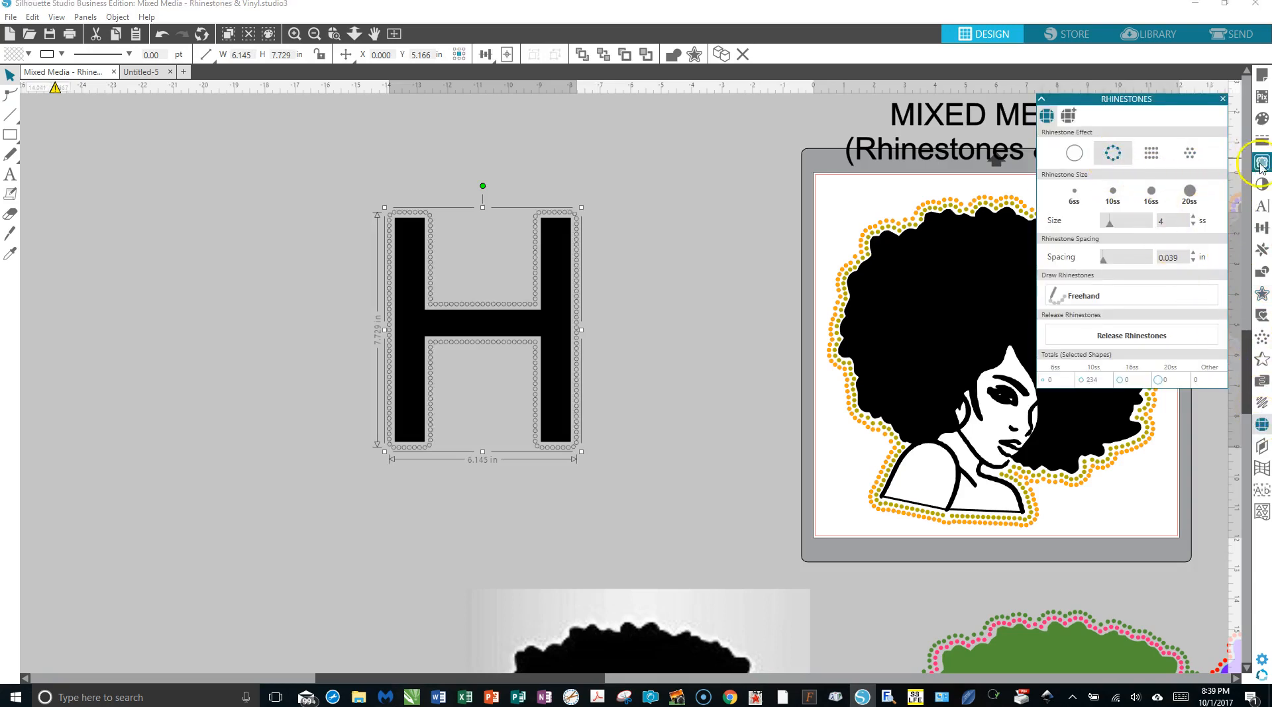
{"action": "left_click", "coordinate": [1261, 118]}
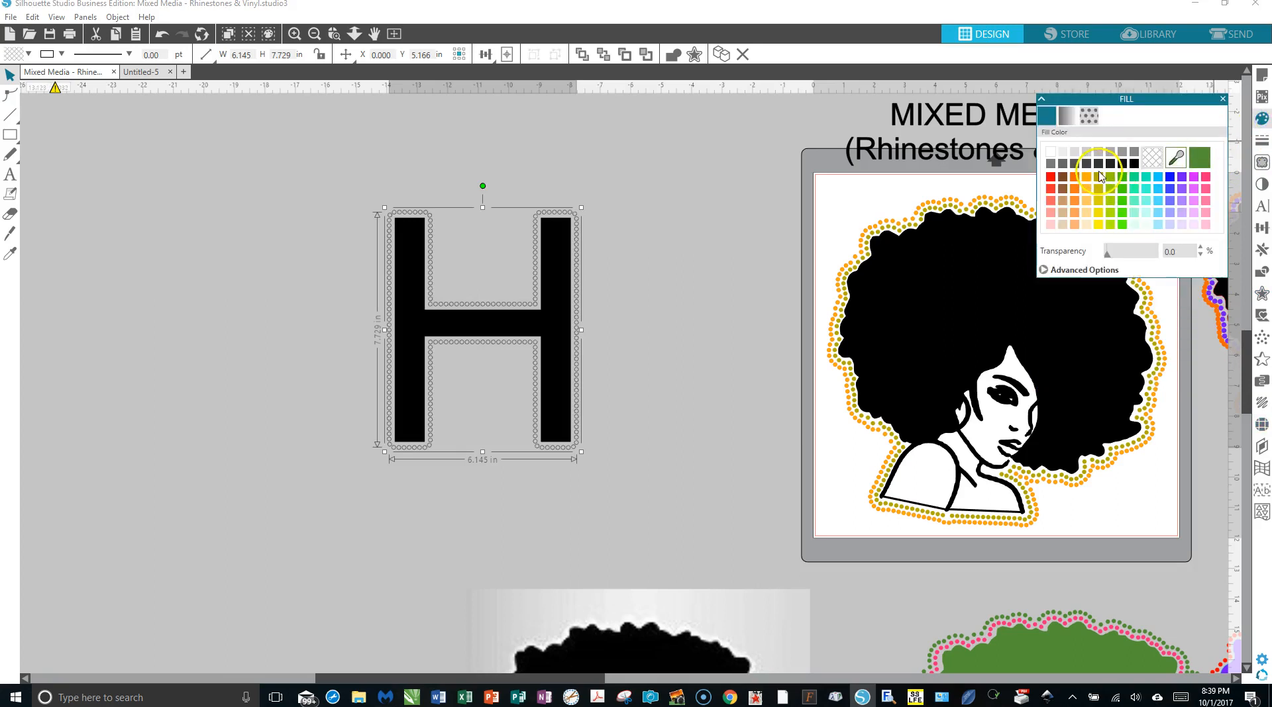
{"action": "left_click", "coordinate": [1200, 153]}
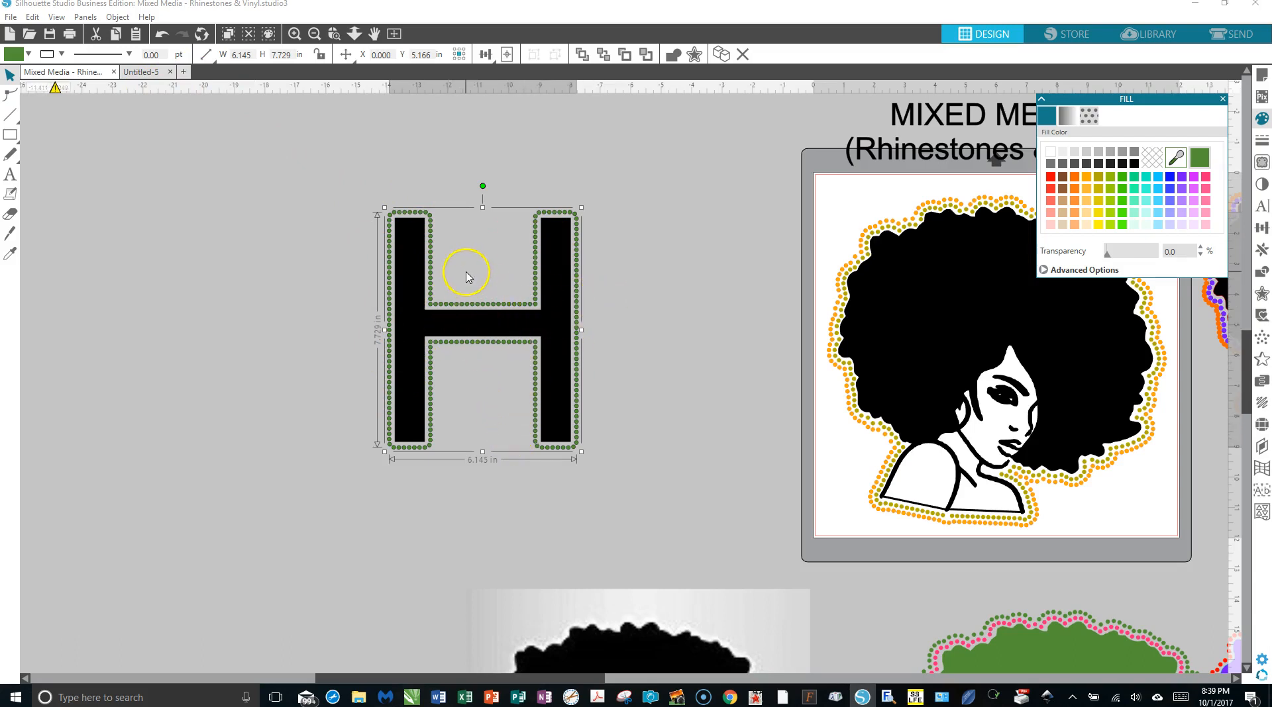
Step: Try moving the black H out of its green rhinestone outline and undo the move
{"action": "left_click", "coordinate": [599, 313]}
{"action": "left_click", "coordinate": [523, 332]}
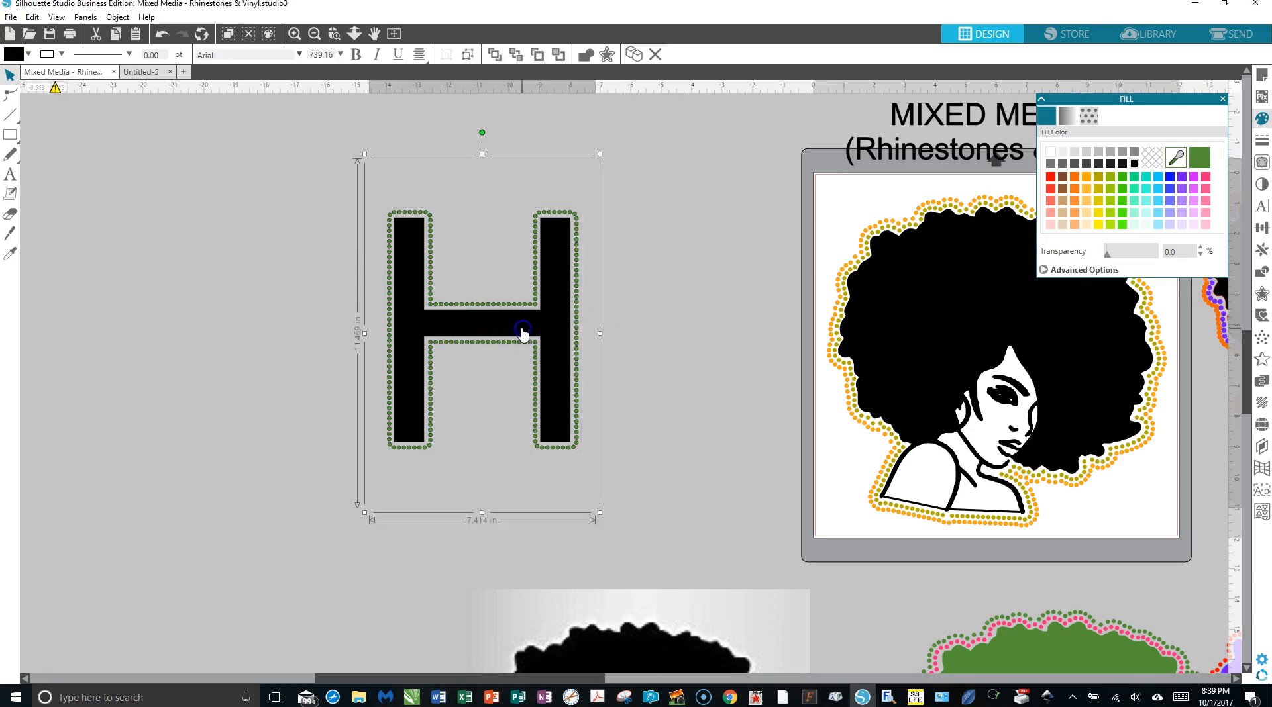
{"action": "left_click", "coordinate": [544, 327]}
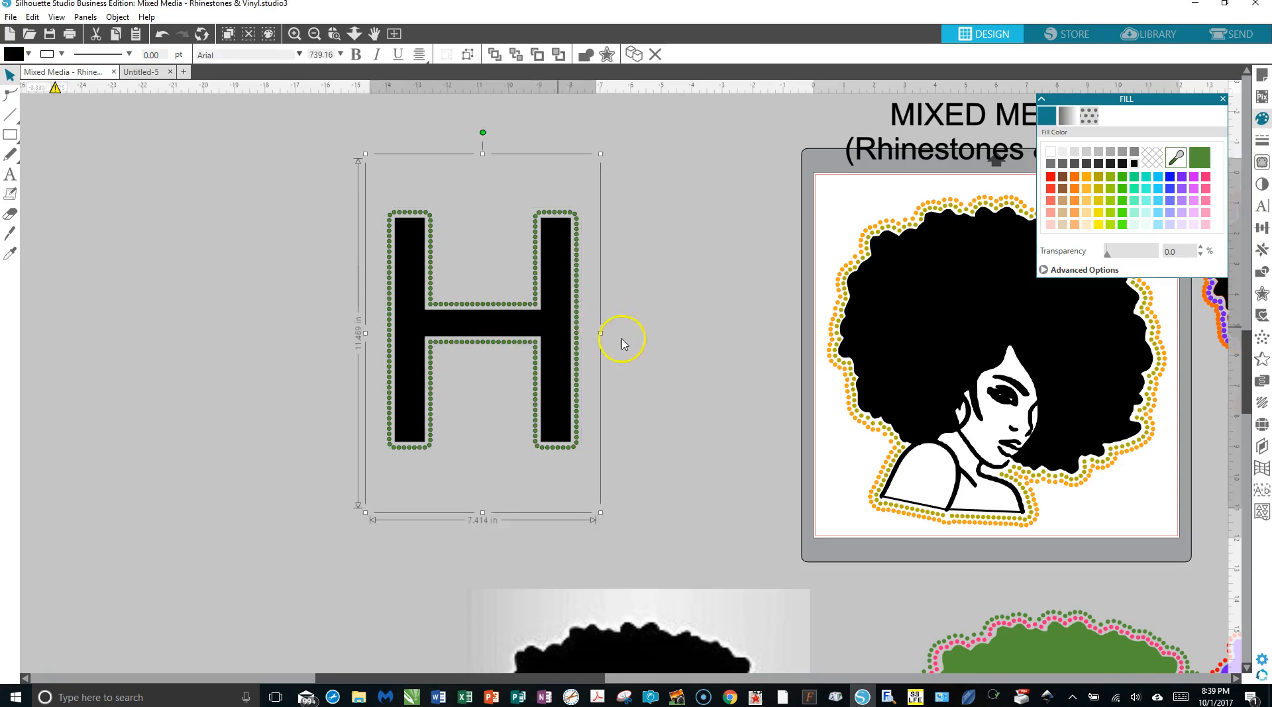
{"action": "left_click", "coordinate": [645, 361]}
{"action": "left_click", "coordinate": [543, 439]}
{"action": "left_click_drag", "start_coordinate": [547, 437], "coordinate": [586, 421]}
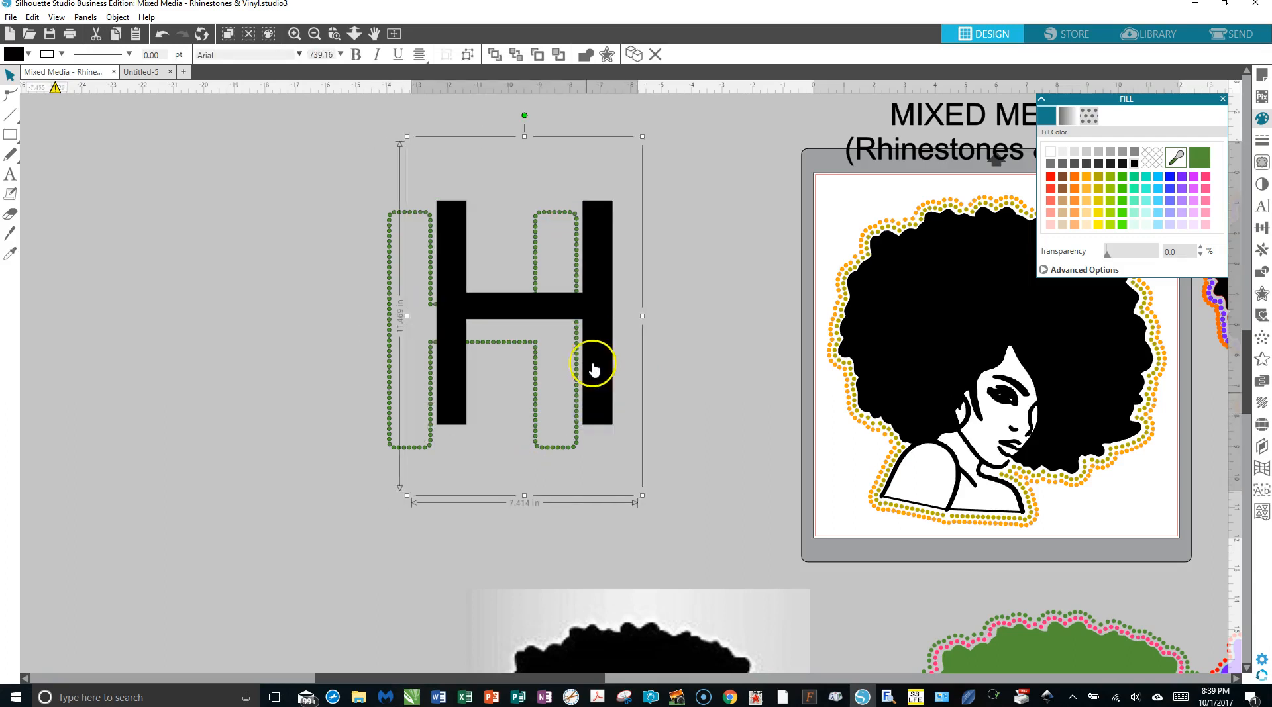
{"action": "left_click", "coordinate": [163, 36]}
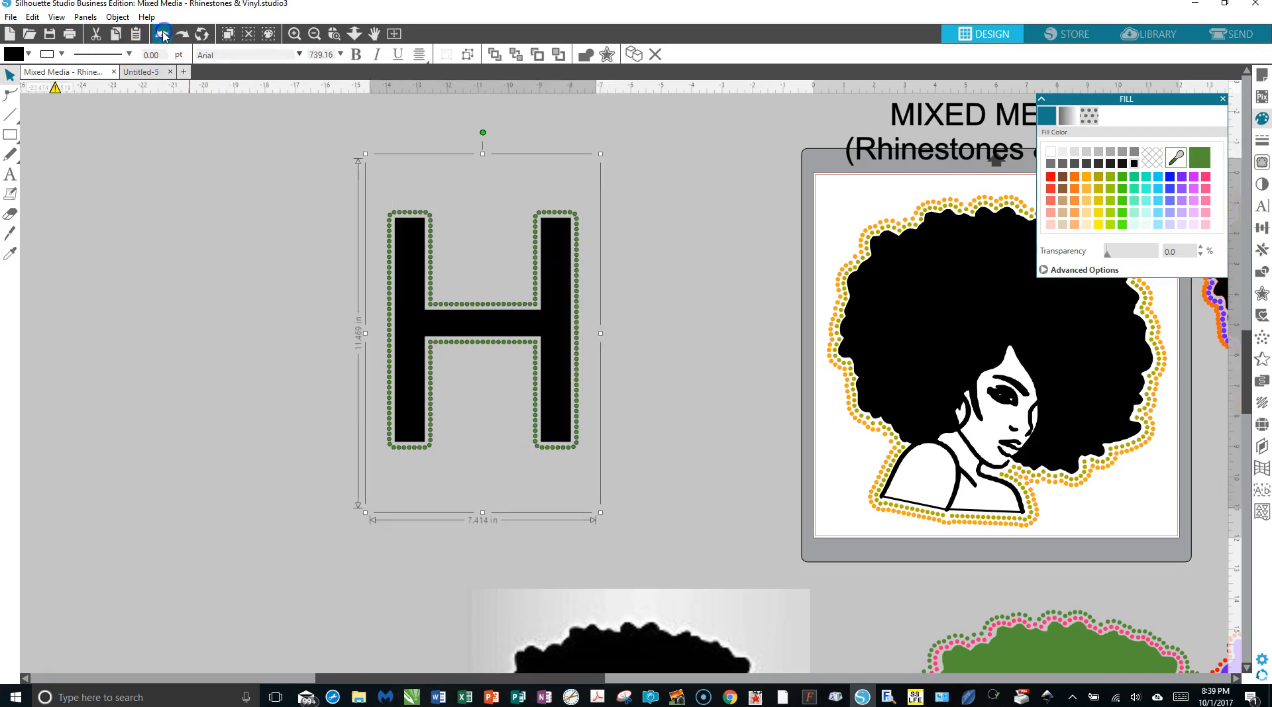
Step: Duplicate the black H and move the copy over the near edge of the mat
{"action": "right_click", "coordinate": [559, 373]}
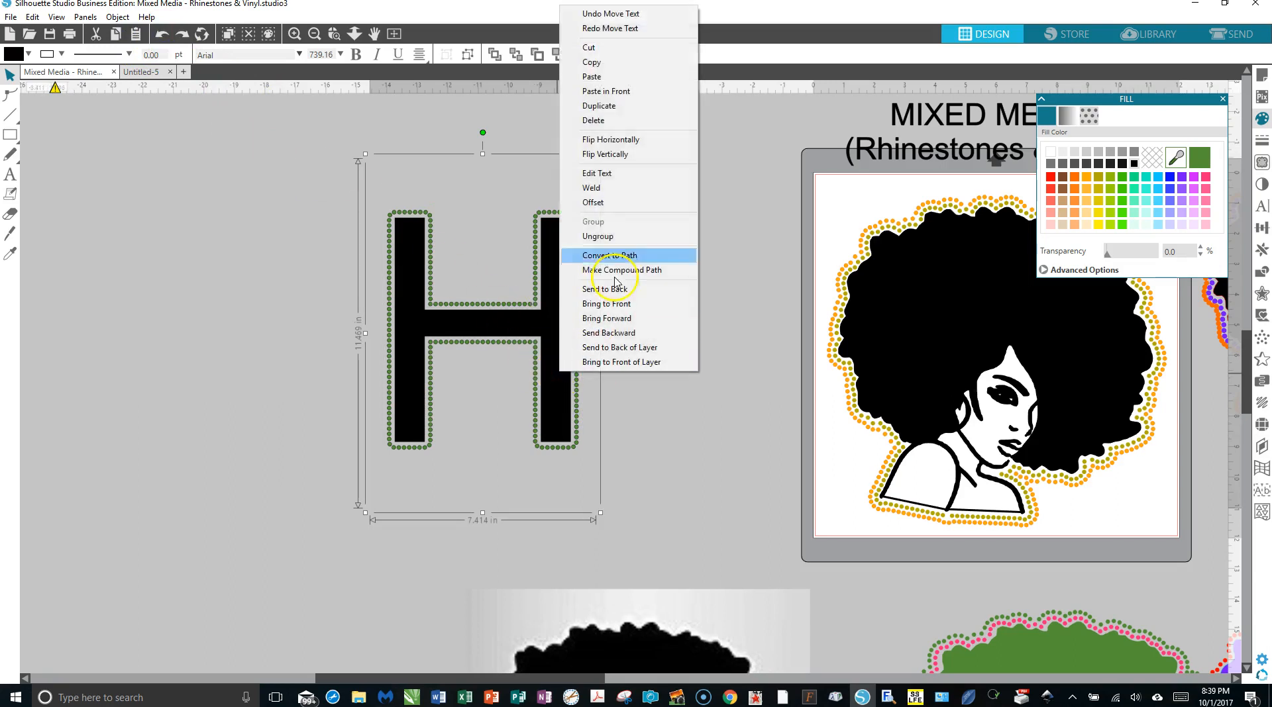
{"action": "left_click", "coordinate": [599, 106]}
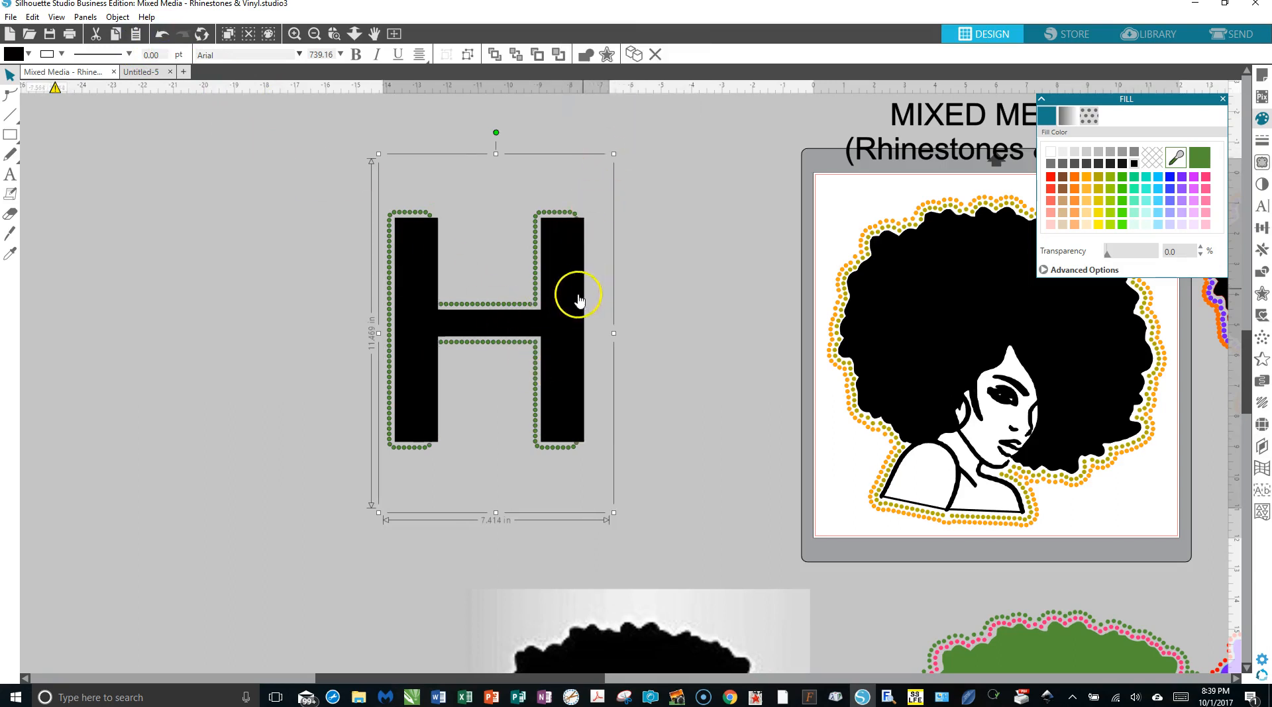
{"action": "left_click_drag", "start_coordinate": [571, 311], "coordinate": [854, 270]}
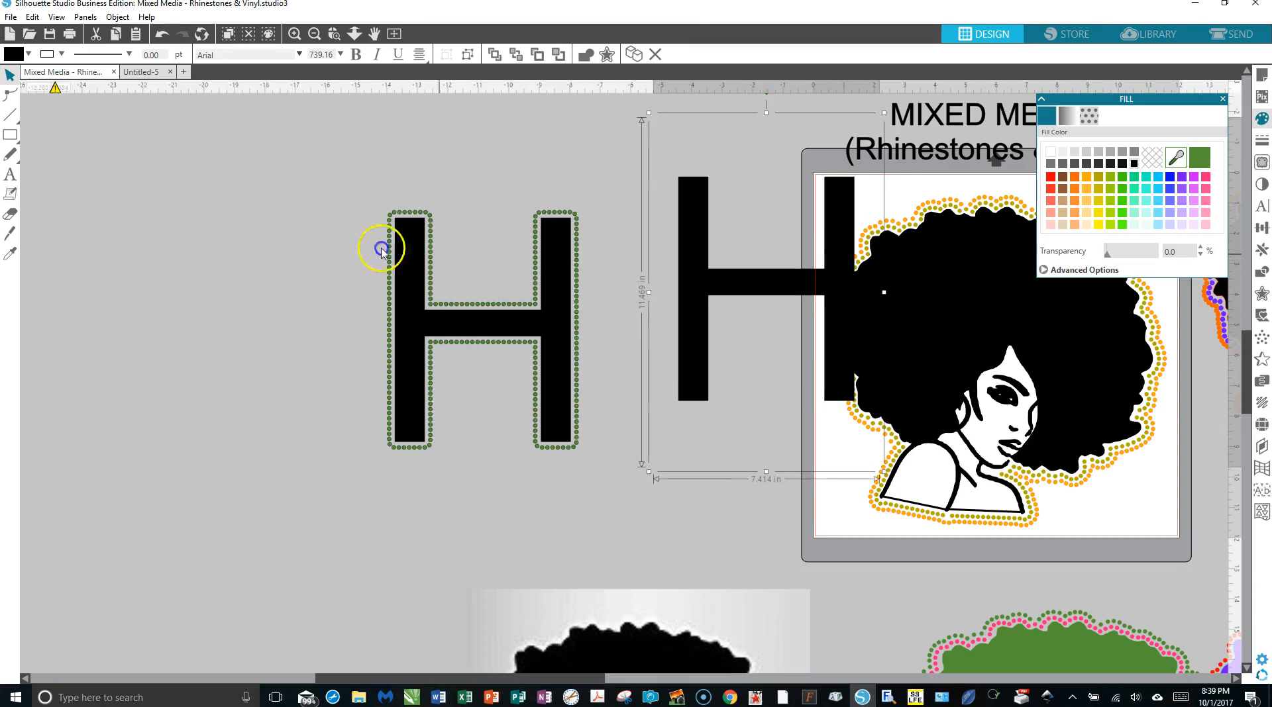
Step: Convert the original H and its green rhinestone outline to paths
{"action": "left_click", "coordinate": [337, 194]}
{"action": "left_click", "coordinate": [581, 312]}
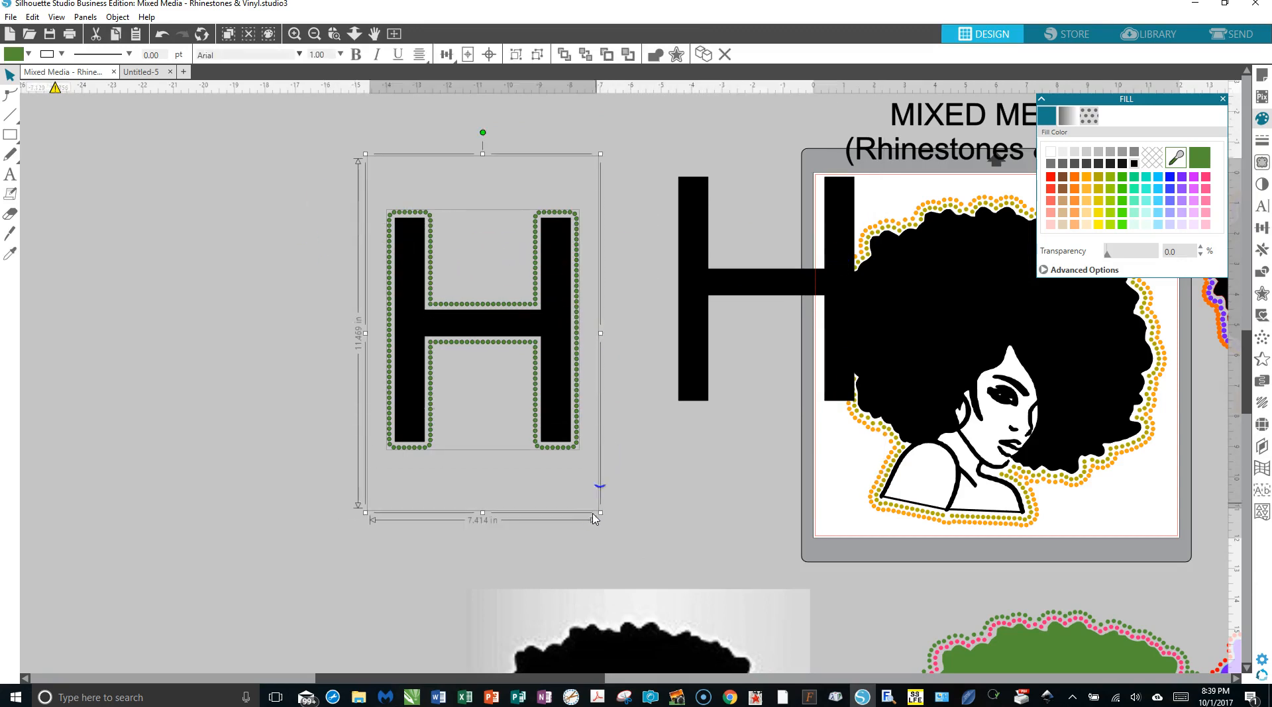
{"action": "right_click", "coordinate": [557, 392]}
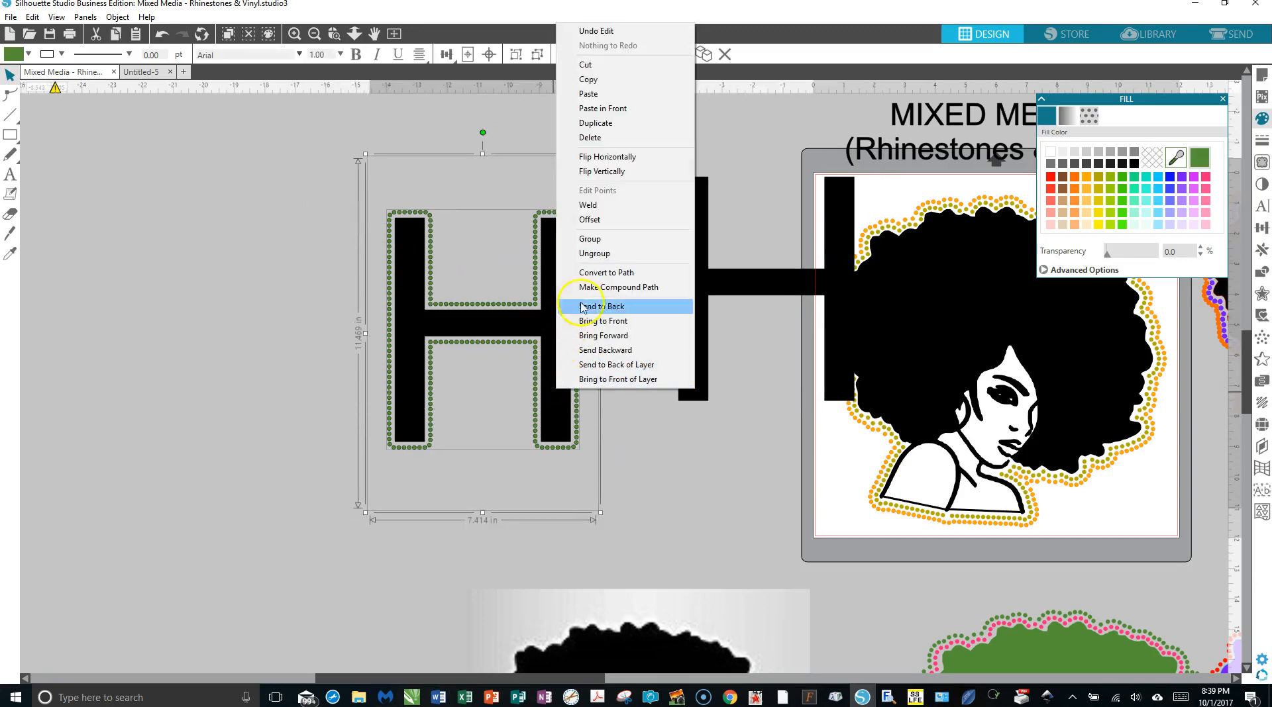
{"action": "left_click", "coordinate": [596, 272]}
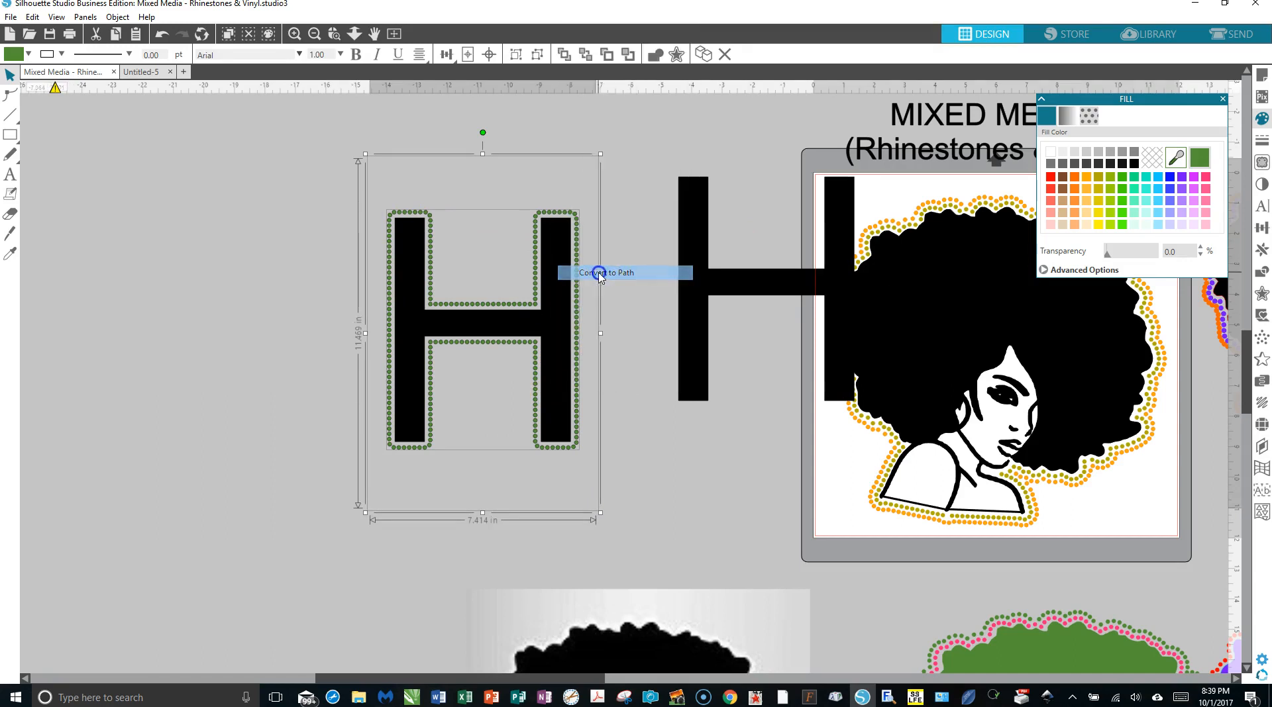
{"action": "left_click", "coordinate": [597, 272]}
{"action": "left_click", "coordinate": [559, 322]}
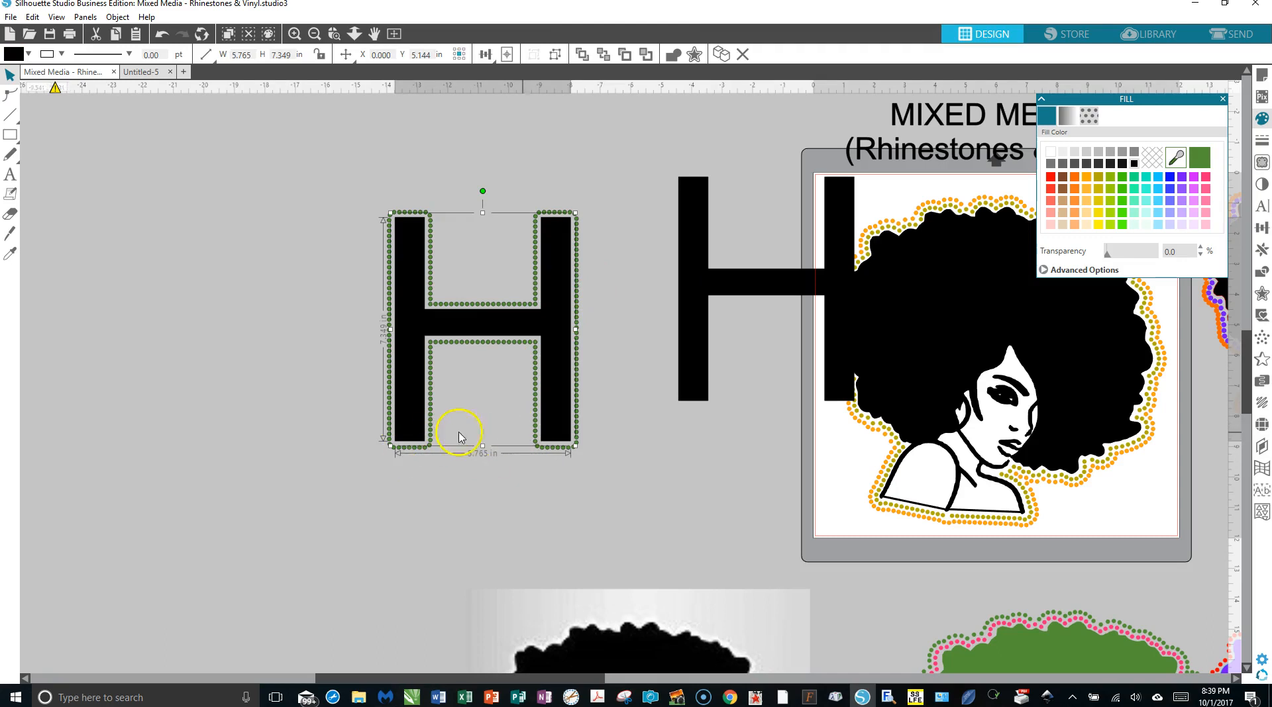
Step: Group the converted H with its green rhinestone outline
{"action": "left_click_drag", "start_coordinate": [353, 173], "coordinate": [538, 411]}
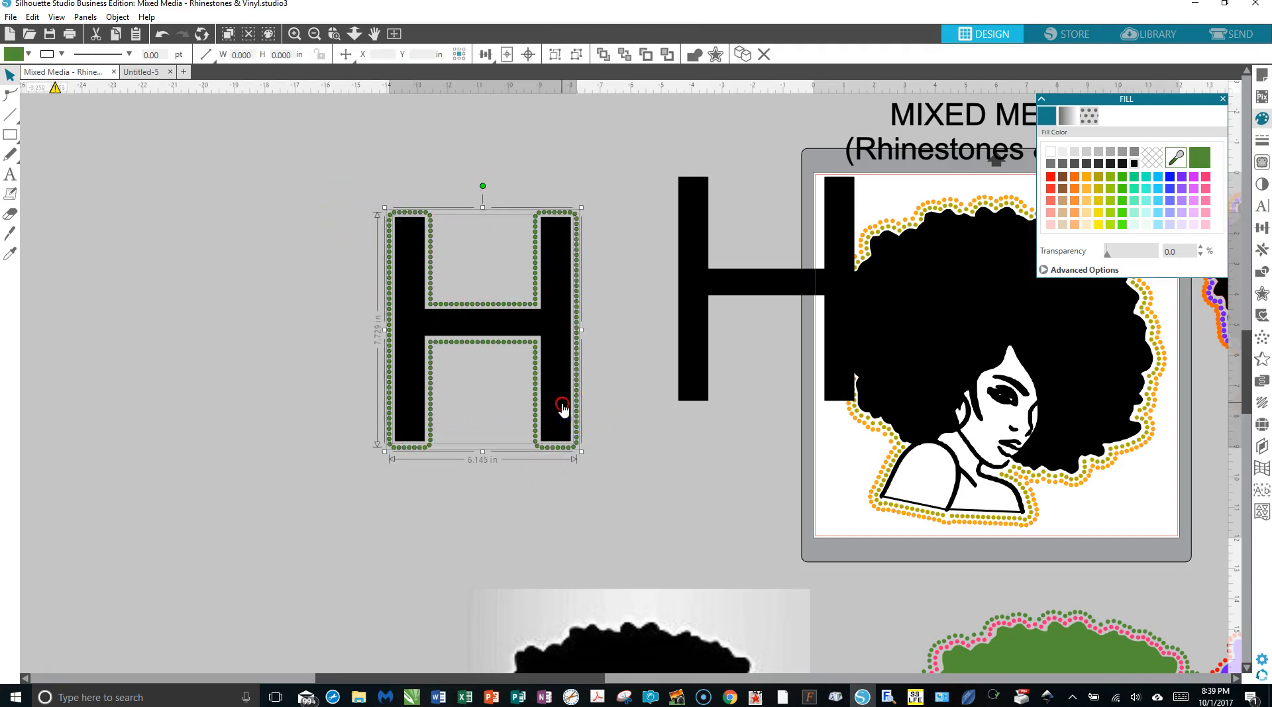
{"action": "right_click", "coordinate": [562, 408]}
{"action": "left_click", "coordinate": [630, 247]}
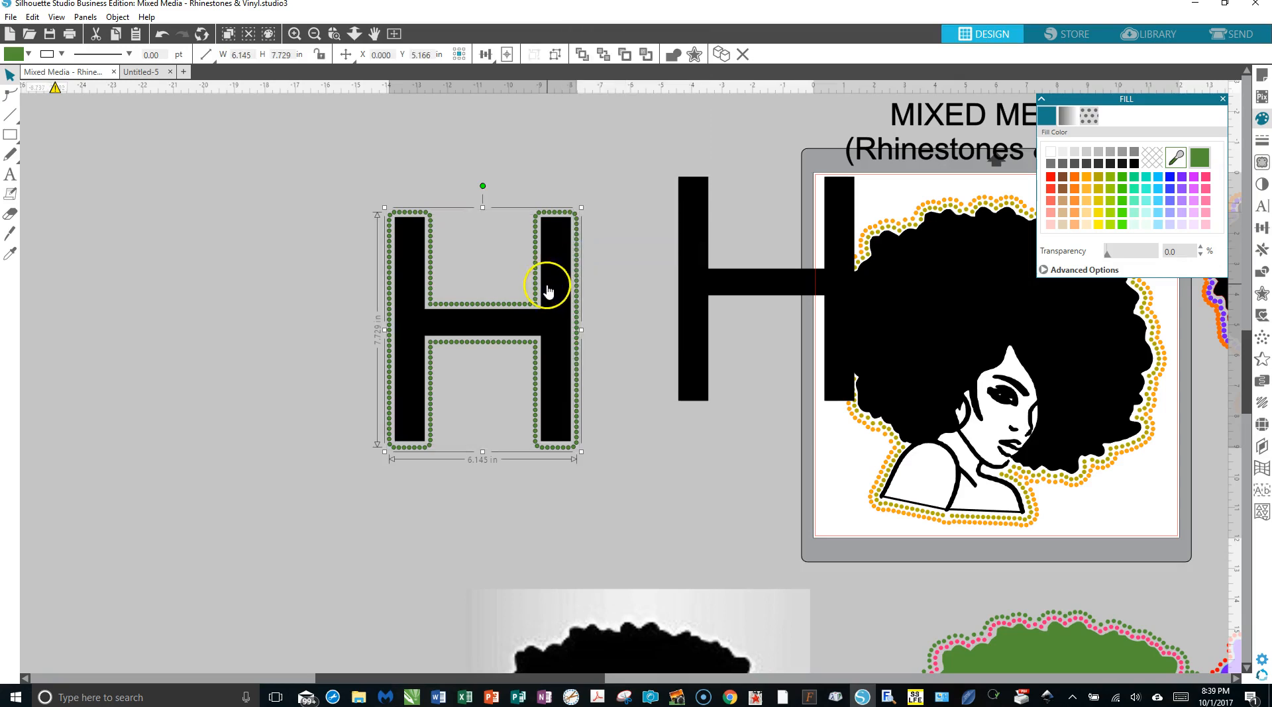
Step: Move the rhinestone-outlined H down to the empty lower area and the plain black H off the mat into open space
{"action": "left_click_drag", "start_coordinate": [547, 292], "coordinate": [306, 507]}
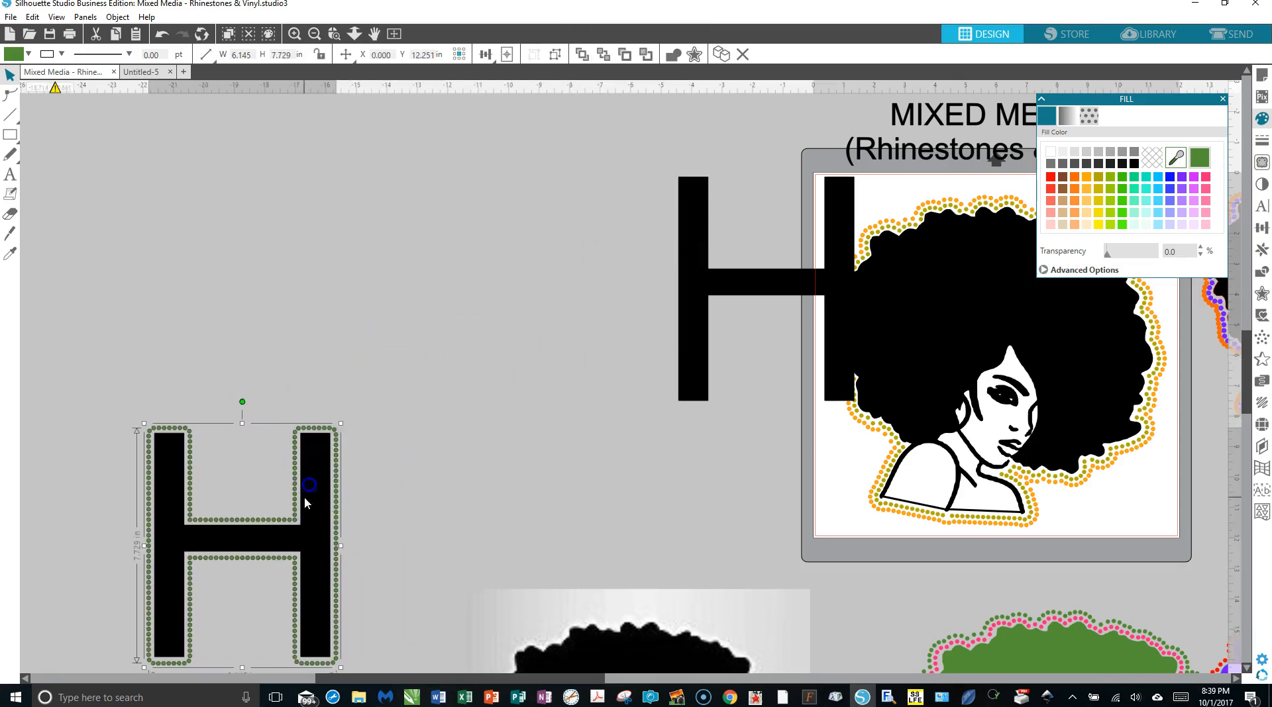
{"action": "left_click", "coordinate": [682, 313]}
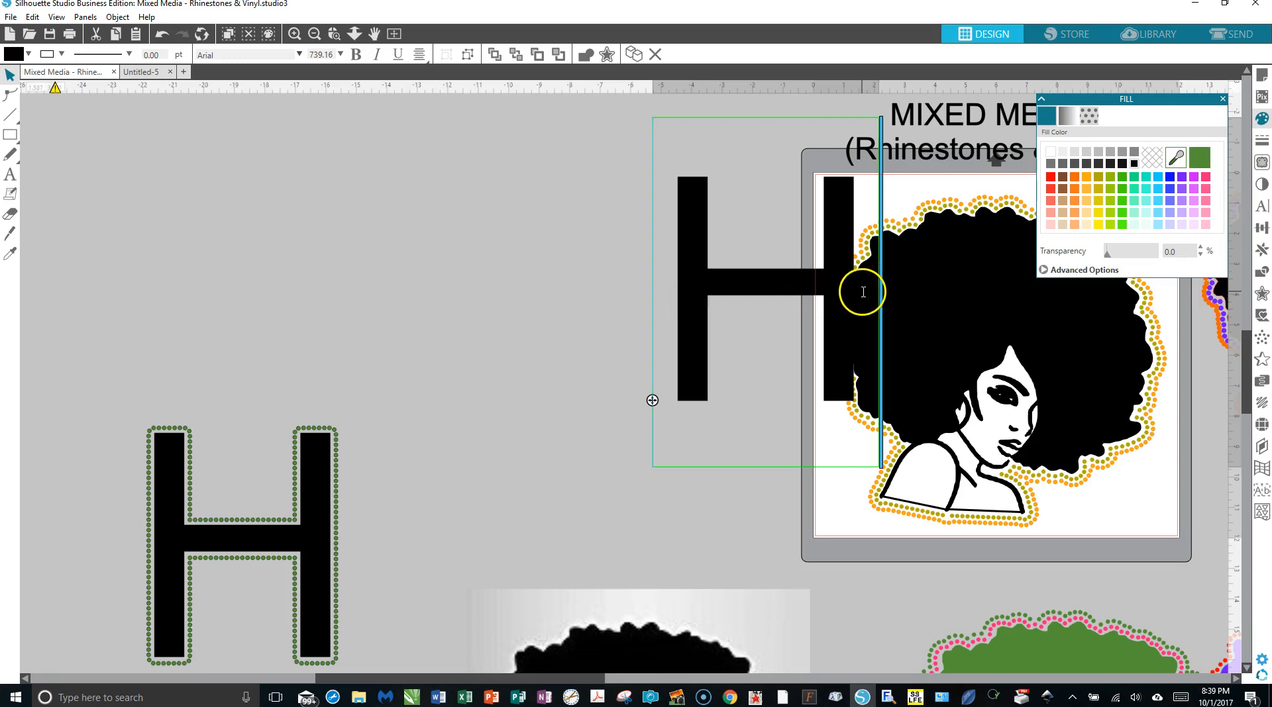
{"action": "left_click", "coordinate": [460, 307]}
{"action": "left_click_drag", "start_coordinate": [722, 281], "coordinate": [486, 296]}
Step: Change the plain black H's font to 2Peas Mister Giggles
{"action": "double_click", "coordinate": [500, 307]}
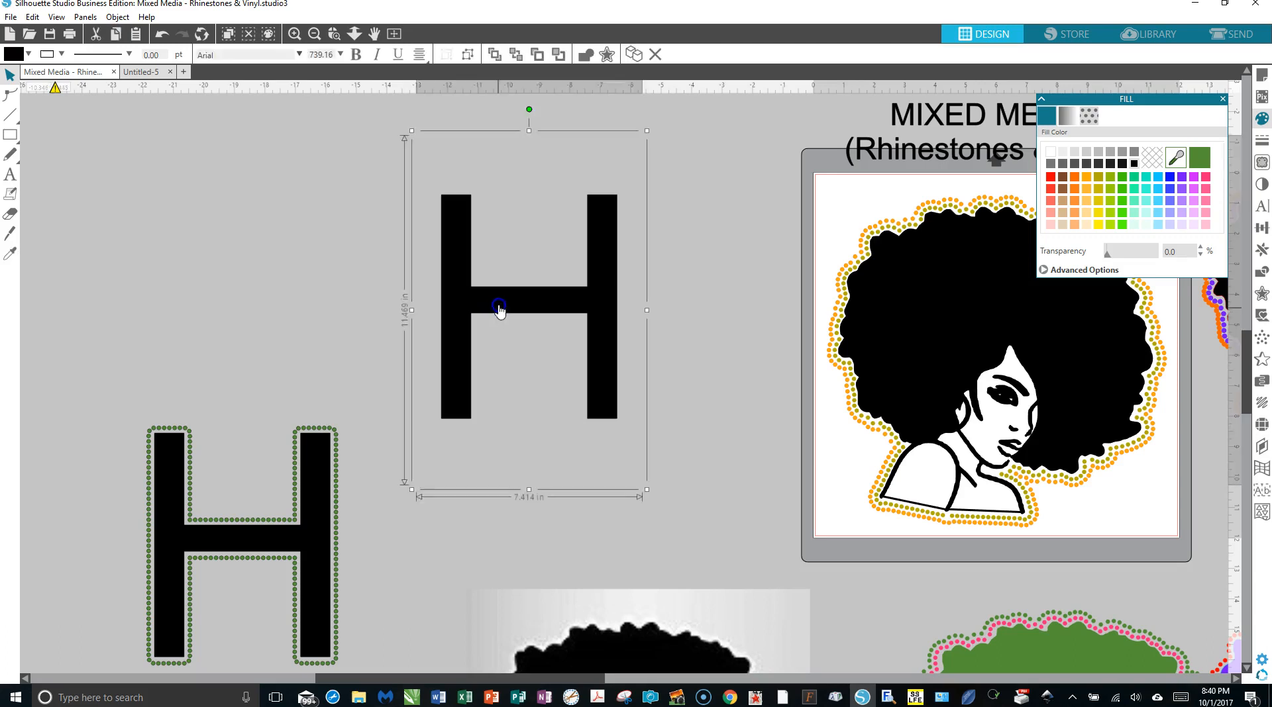
{"action": "left_click_drag", "start_coordinate": [619, 373], "coordinate": [457, 373]}
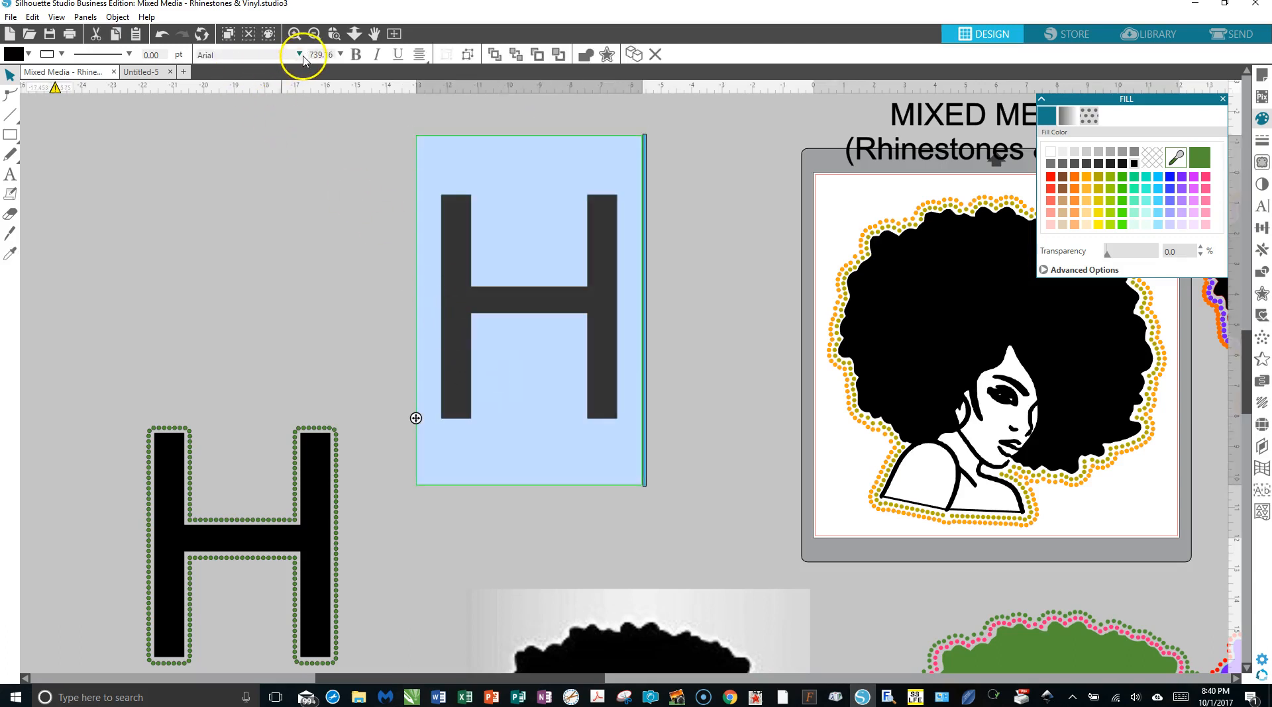
{"action": "left_click", "coordinate": [1222, 100]}
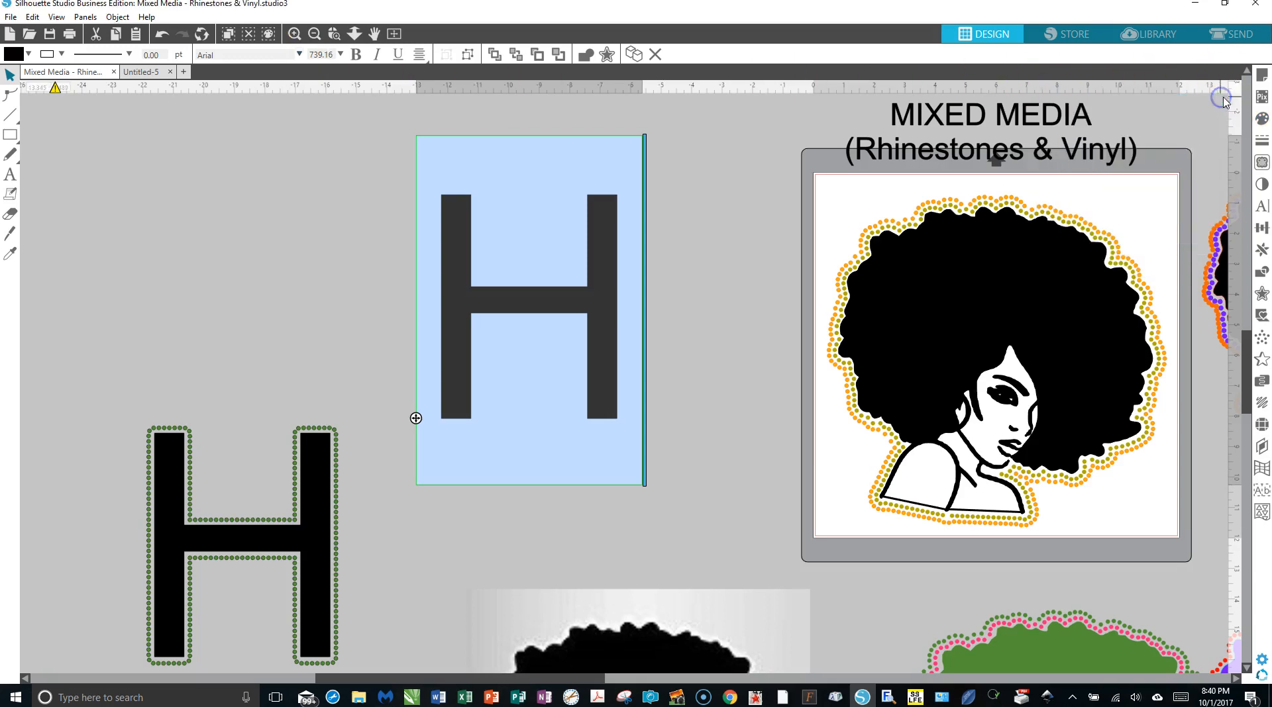
{"action": "left_click", "coordinate": [1260, 209]}
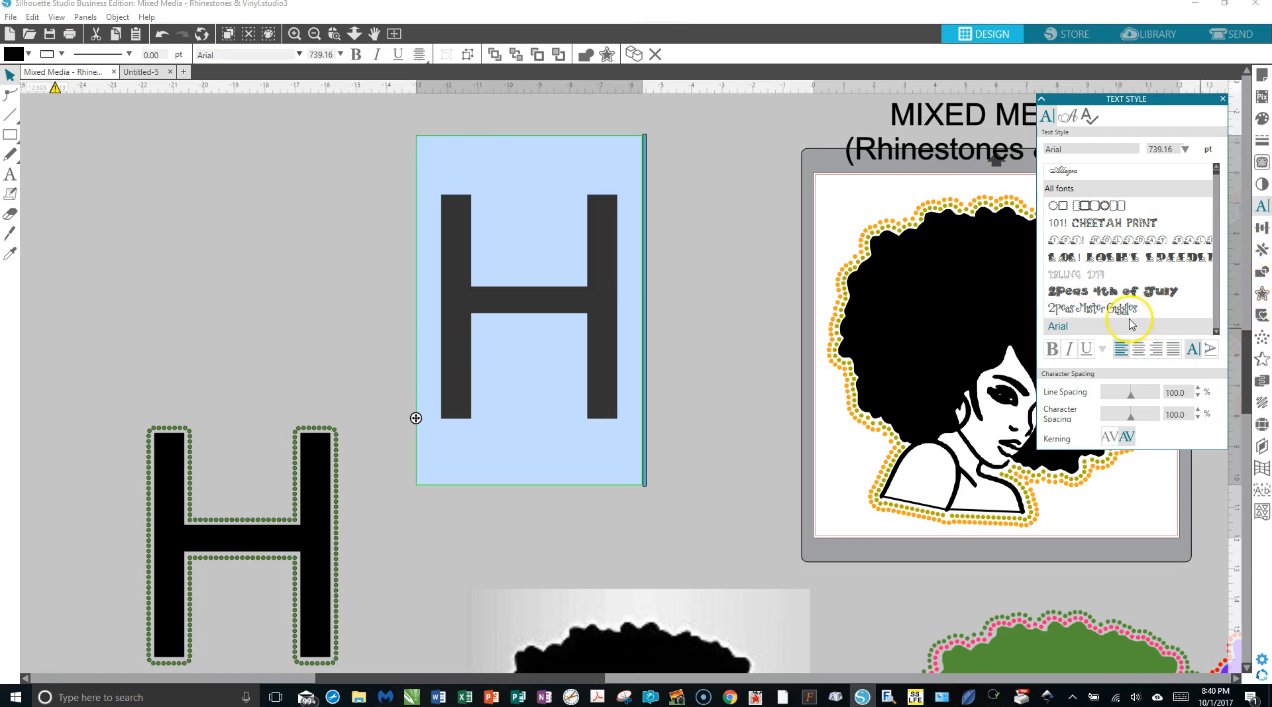
{"action": "left_click", "coordinate": [1101, 321]}
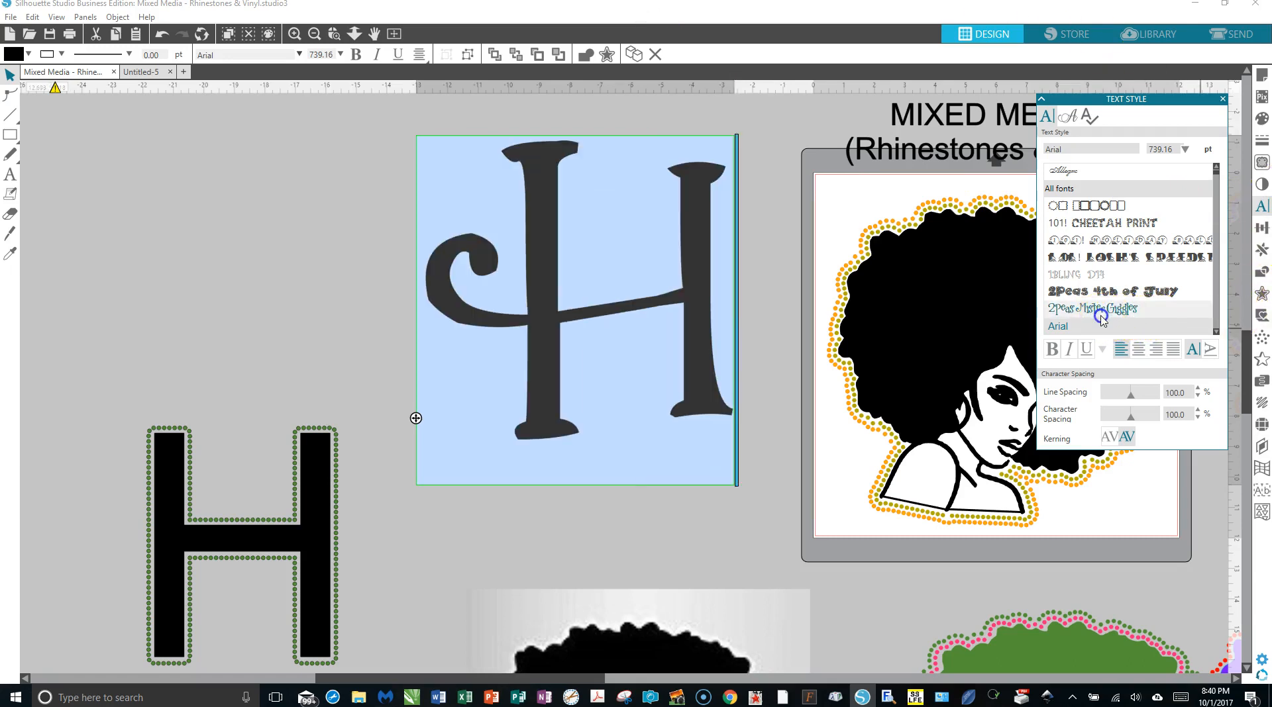
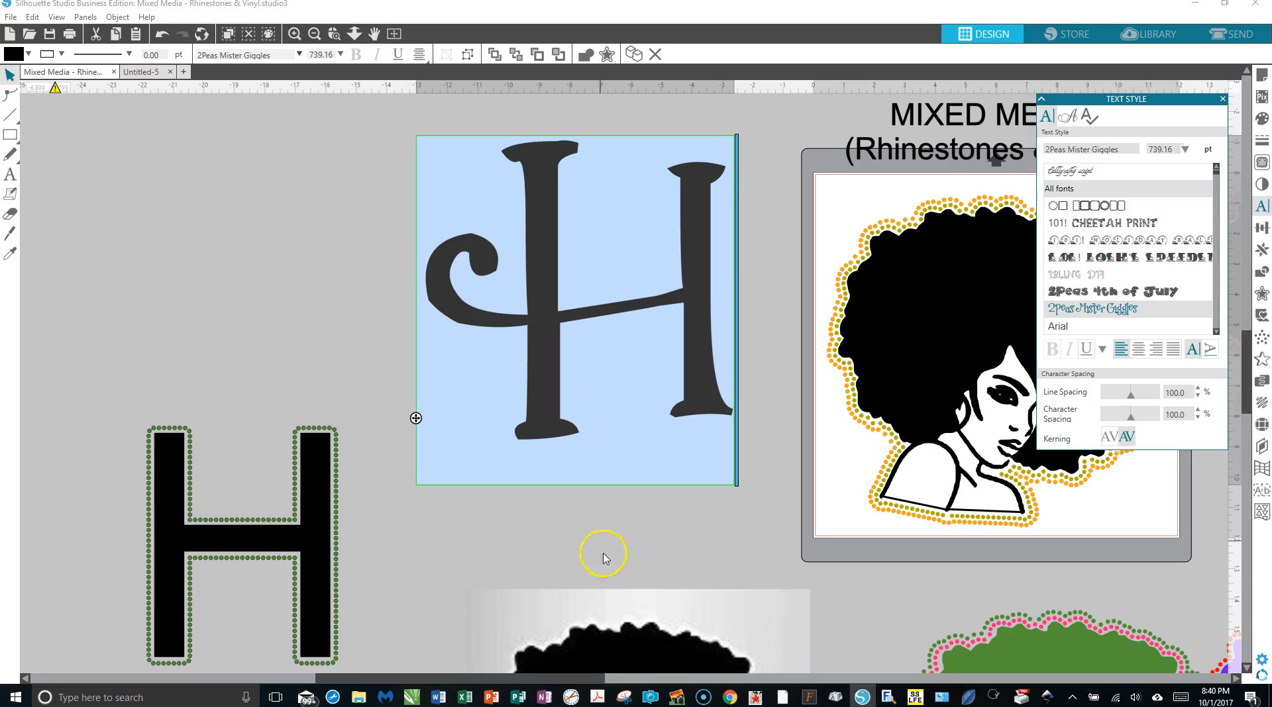
{"action": "left_click", "coordinate": [614, 537]}
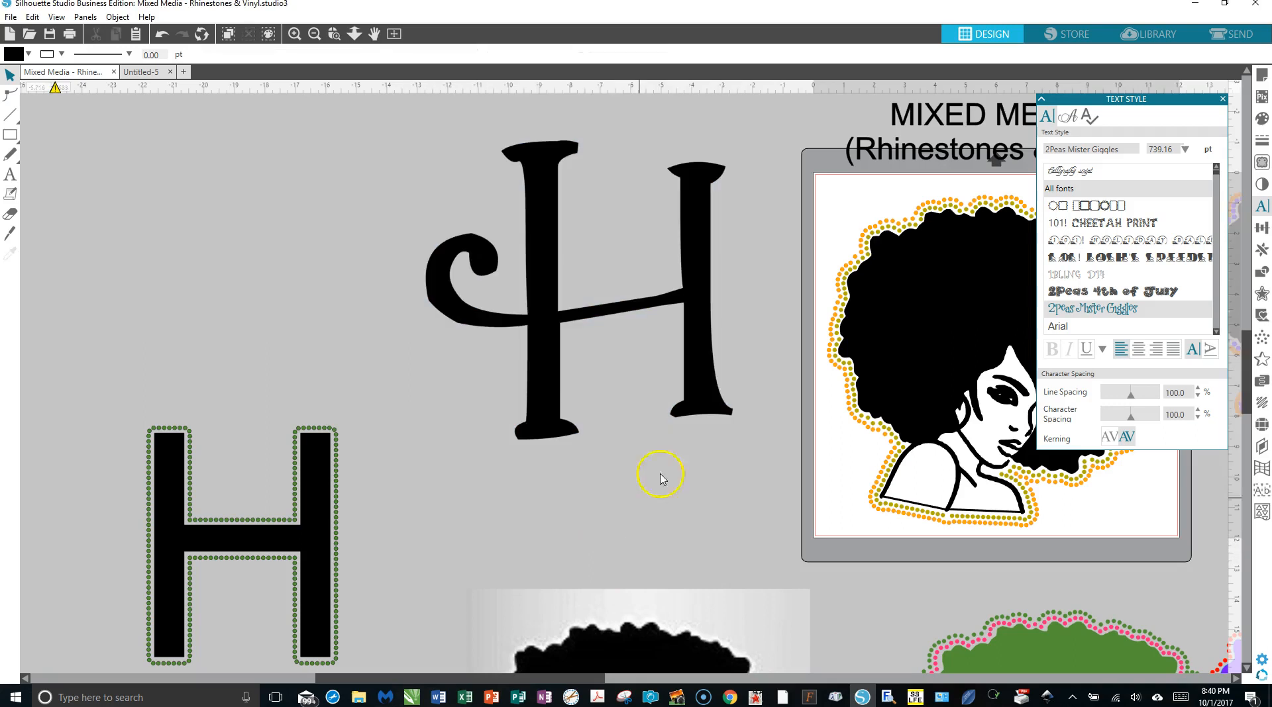
Step: Create a larger-than-default outer offset with rounded corners around the curly black H
{"action": "left_click", "coordinate": [714, 399]}
{"action": "left_click", "coordinate": [1260, 293]}
{"action": "left_click", "coordinate": [1086, 143]}
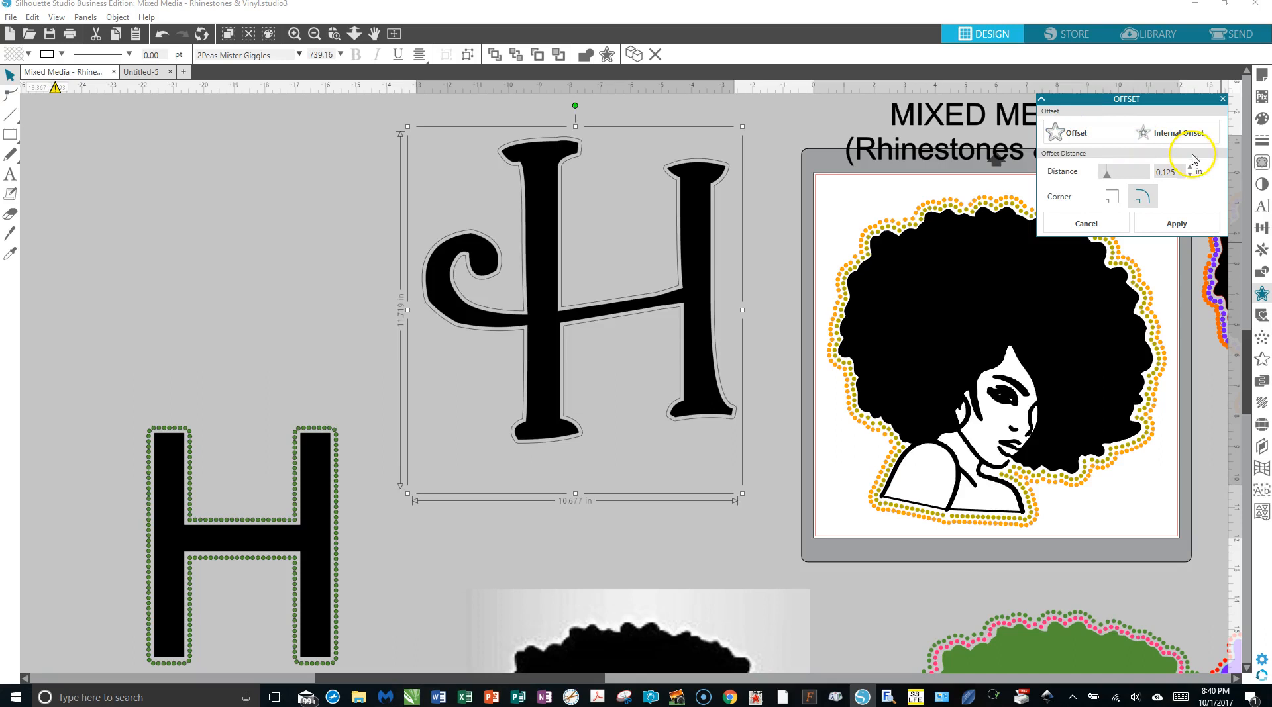
{"action": "left_click", "coordinate": [1190, 168]}
{"action": "left_click", "coordinate": [1190, 168]}
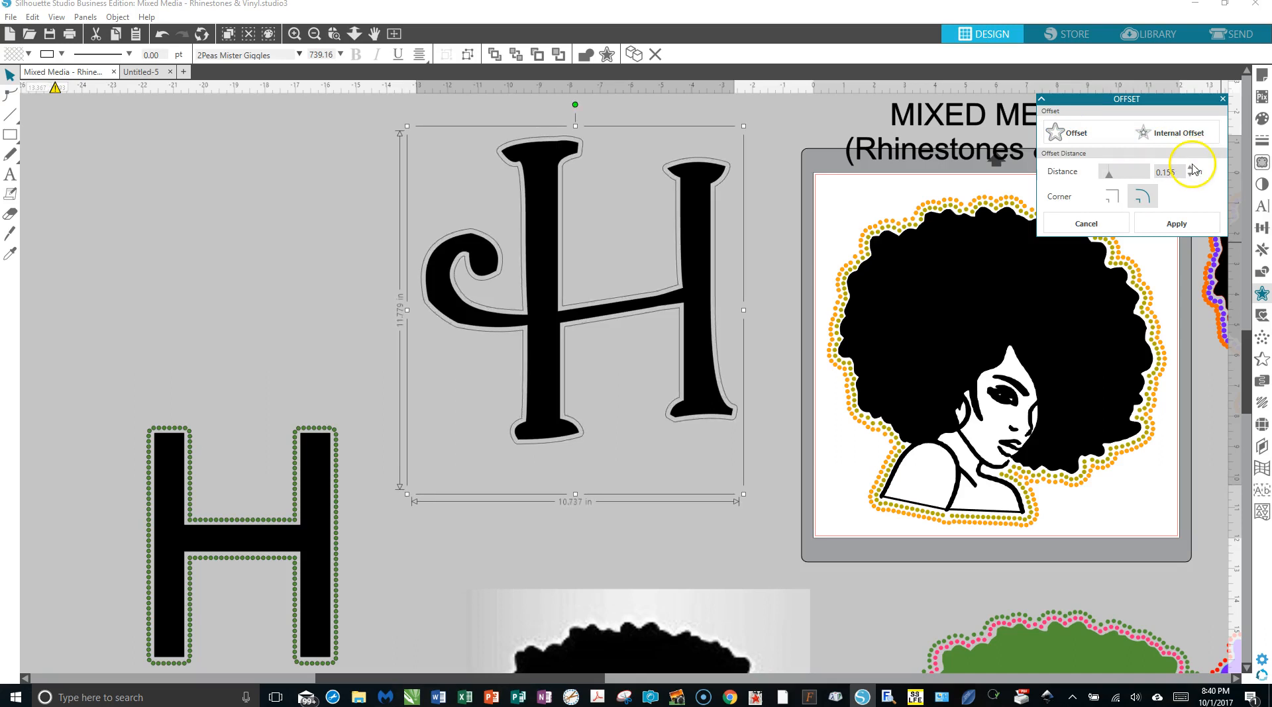
{"action": "left_click", "coordinate": [1191, 168]}
{"action": "left_click", "coordinate": [1192, 168]}
{"action": "left_click", "coordinate": [1192, 169]}
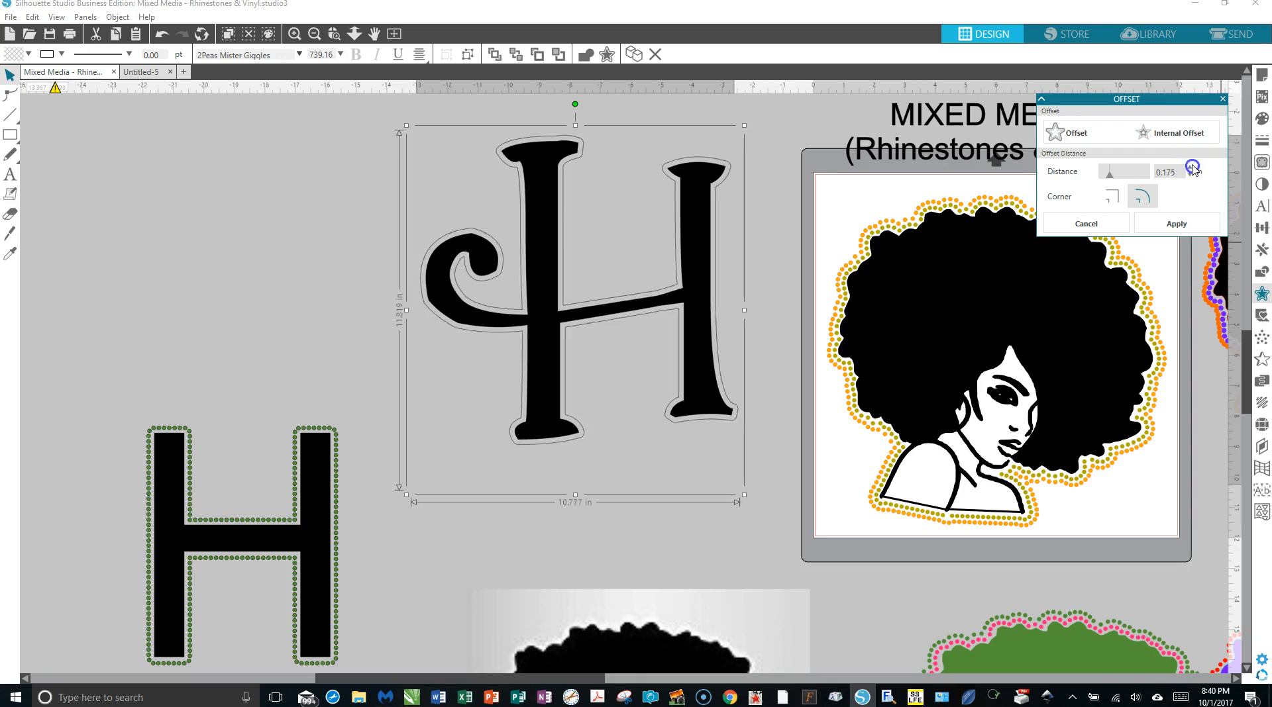
{"action": "left_click", "coordinate": [1191, 168]}
{"action": "left_click", "coordinate": [1177, 224]}
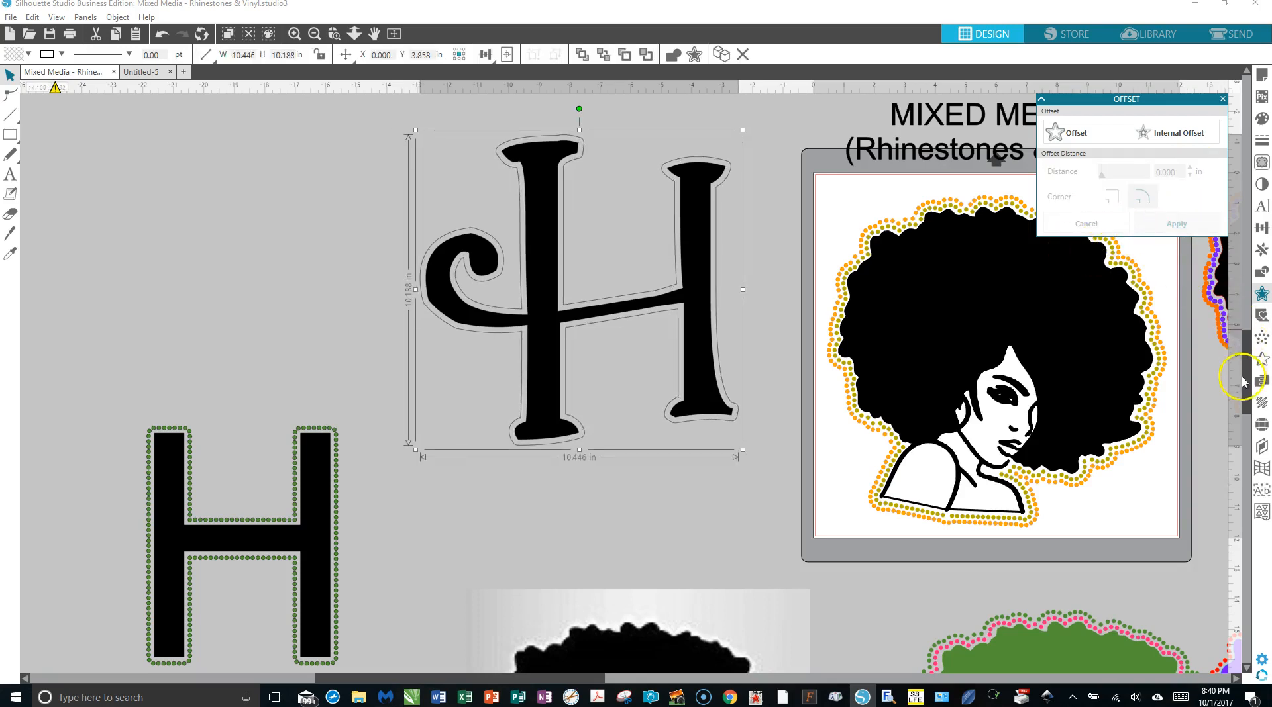
Step: Try the rhinestone edge effect on the curly H's offset, and undo it along with the latest offset adjustments
{"action": "left_click", "coordinate": [1262, 424]}
{"action": "left_click", "coordinate": [1113, 153]}
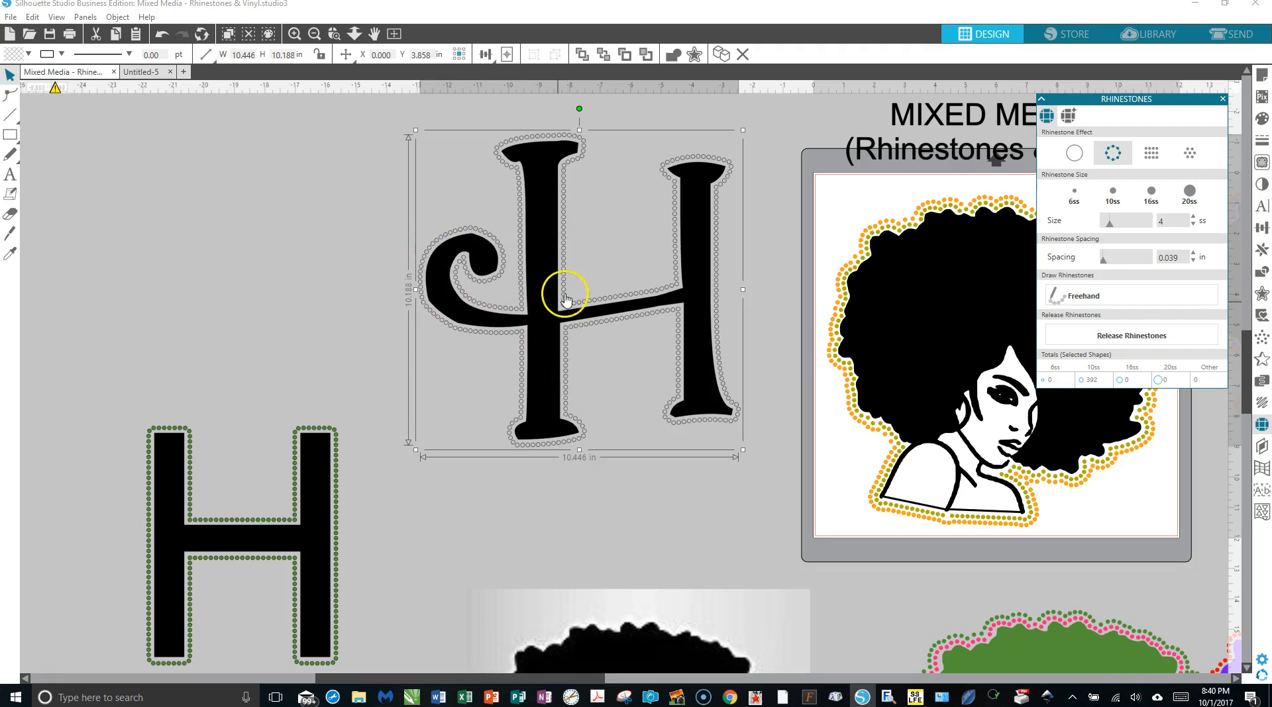
{"action": "left_click", "coordinate": [163, 34]}
{"action": "left_click", "coordinate": [164, 34]}
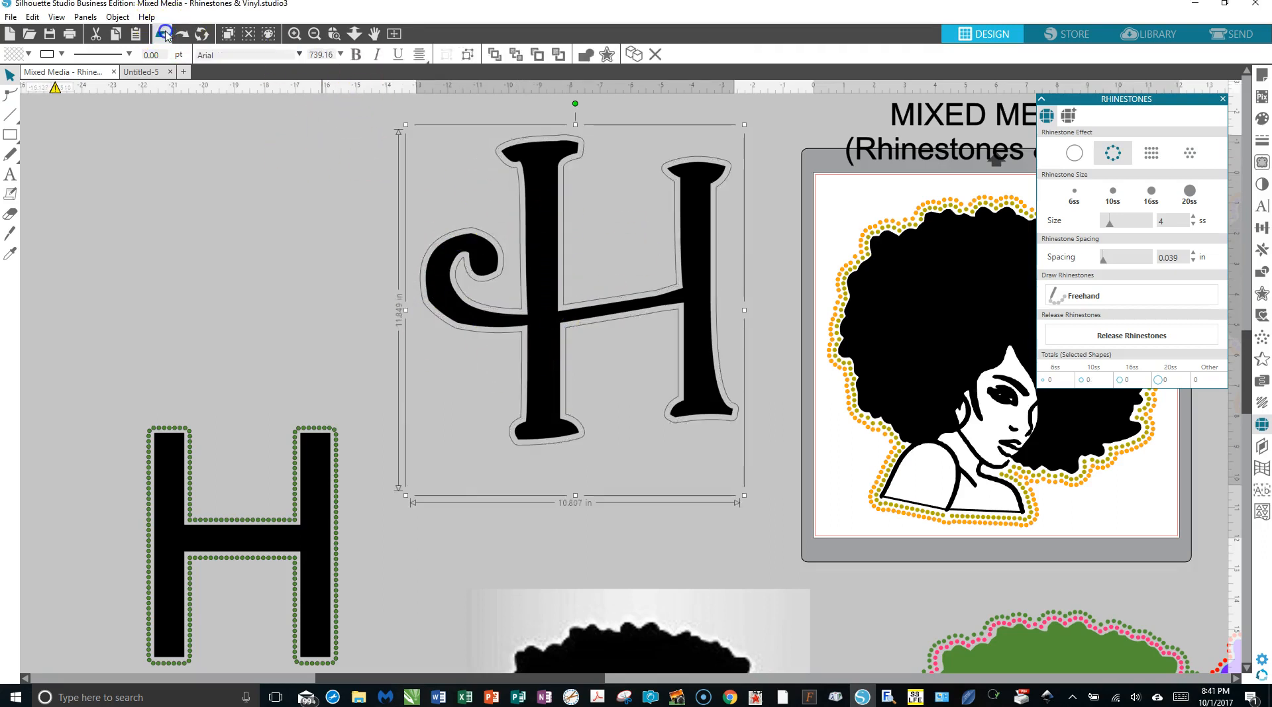
{"action": "left_click", "coordinate": [164, 34]}
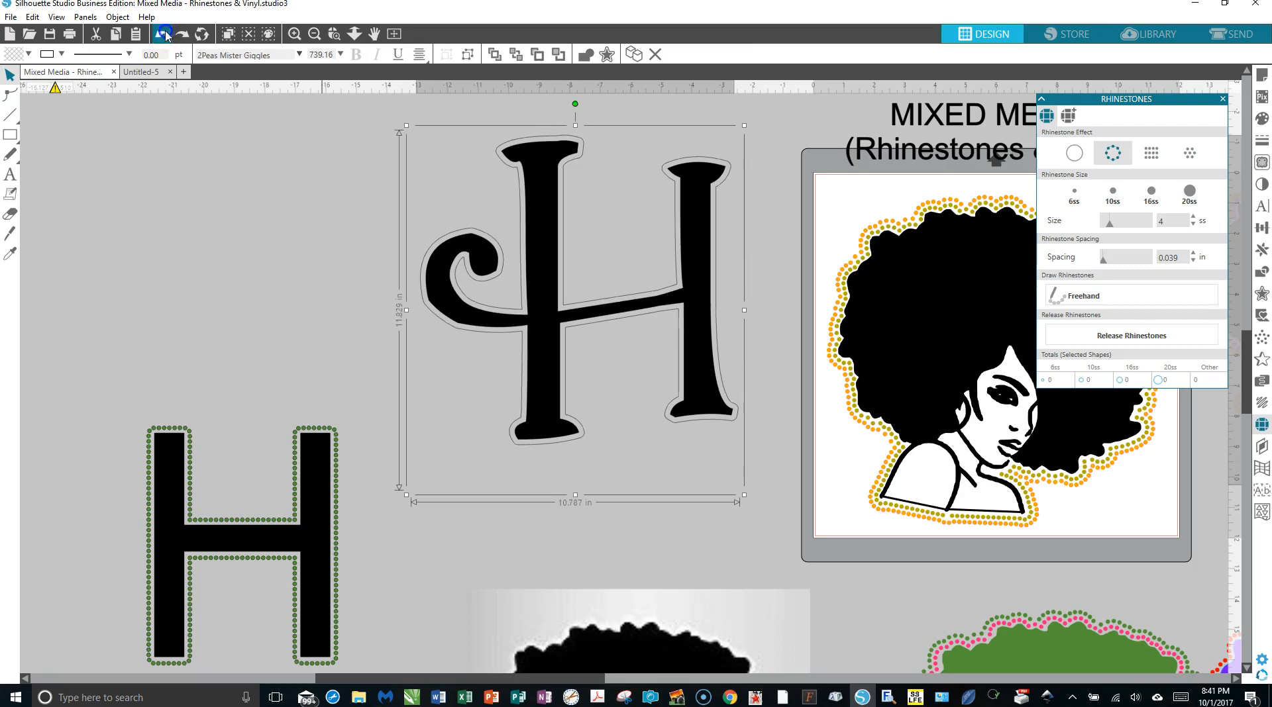
{"action": "left_click", "coordinate": [165, 34]}
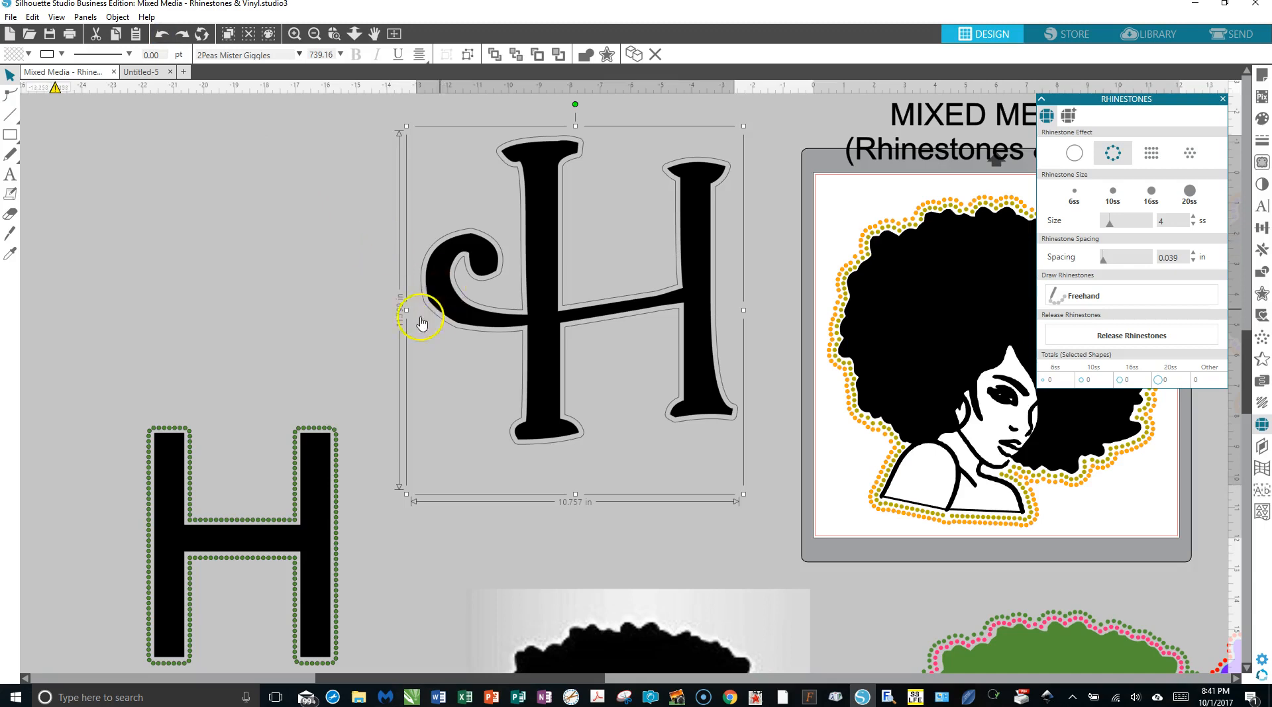
Step: Fill the curly black H with bright pink
{"action": "left_click", "coordinate": [488, 318]}
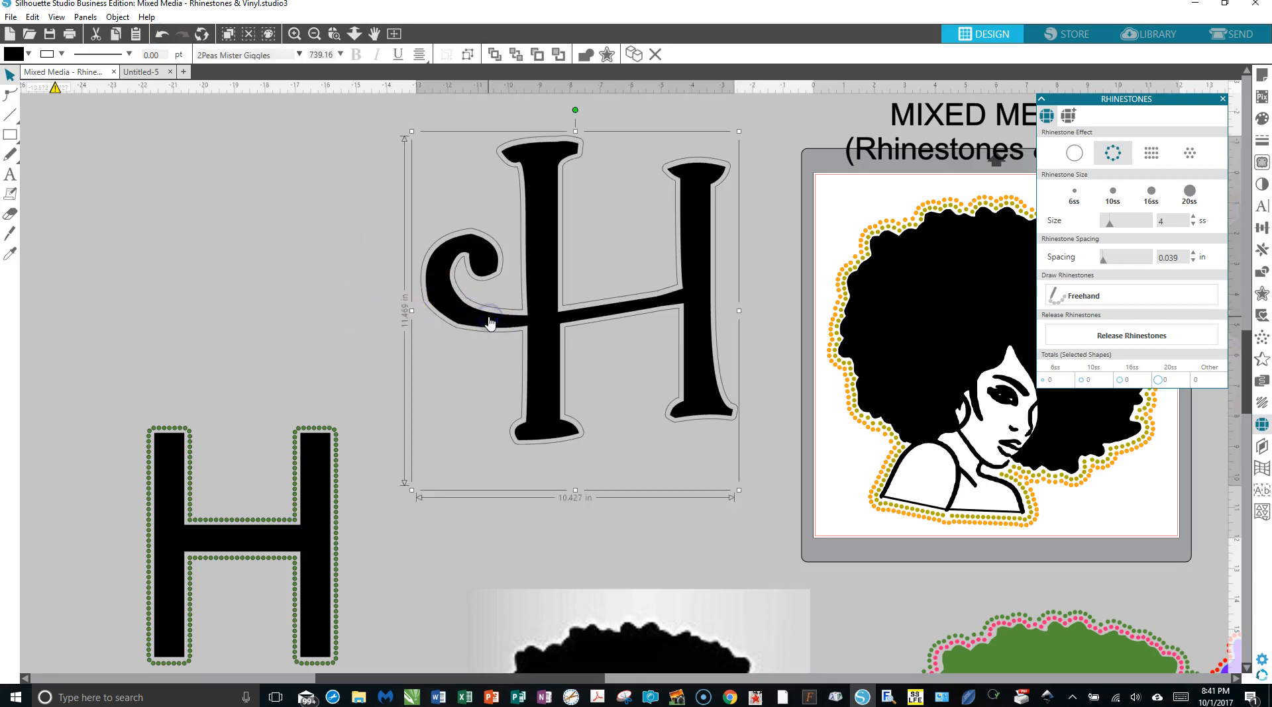
{"action": "left_click", "coordinate": [1262, 119]}
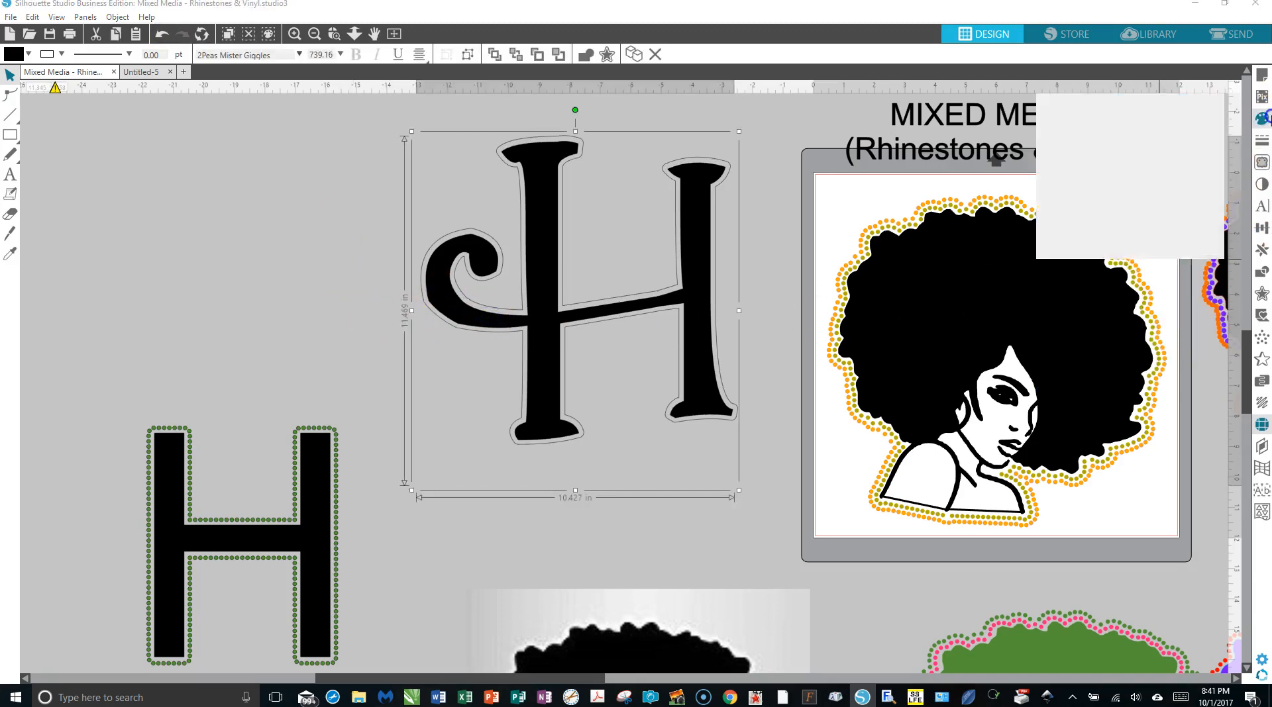
{"action": "left_click", "coordinate": [1206, 177]}
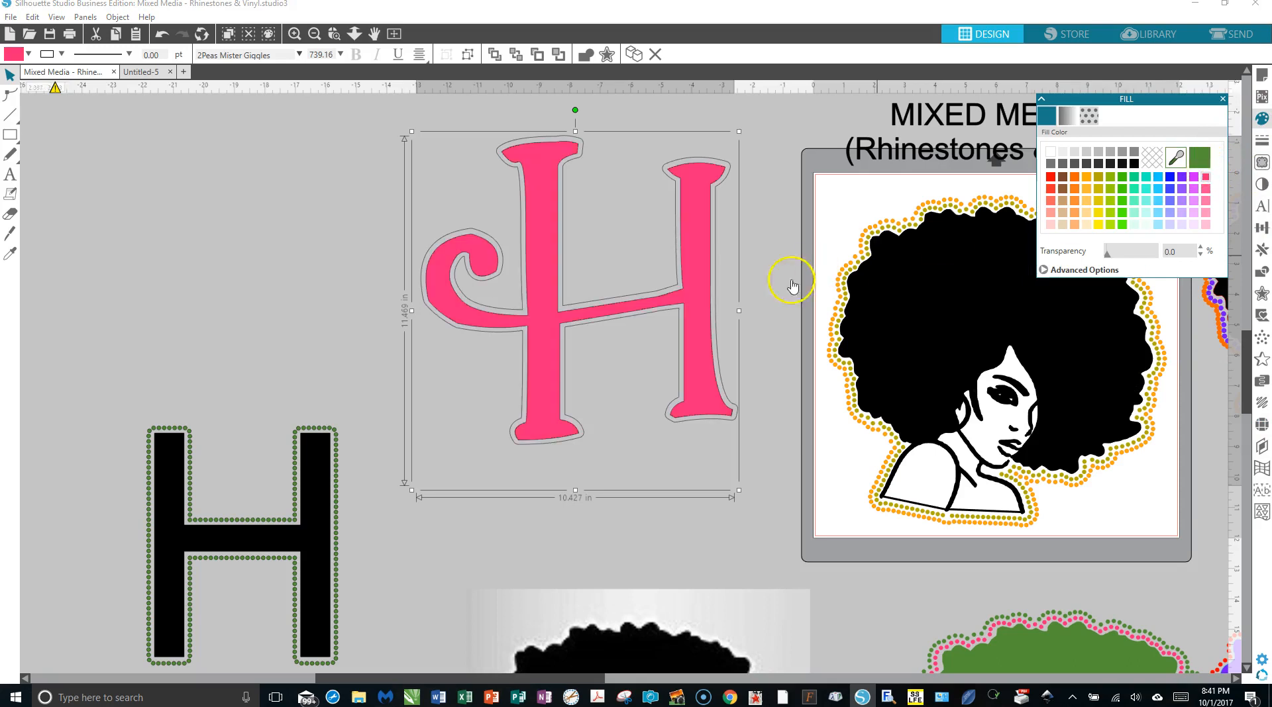
Step: Duplicate the pink curly H and move the copy above the rhinestone-outlined H
{"action": "right_click", "coordinate": [543, 330]}
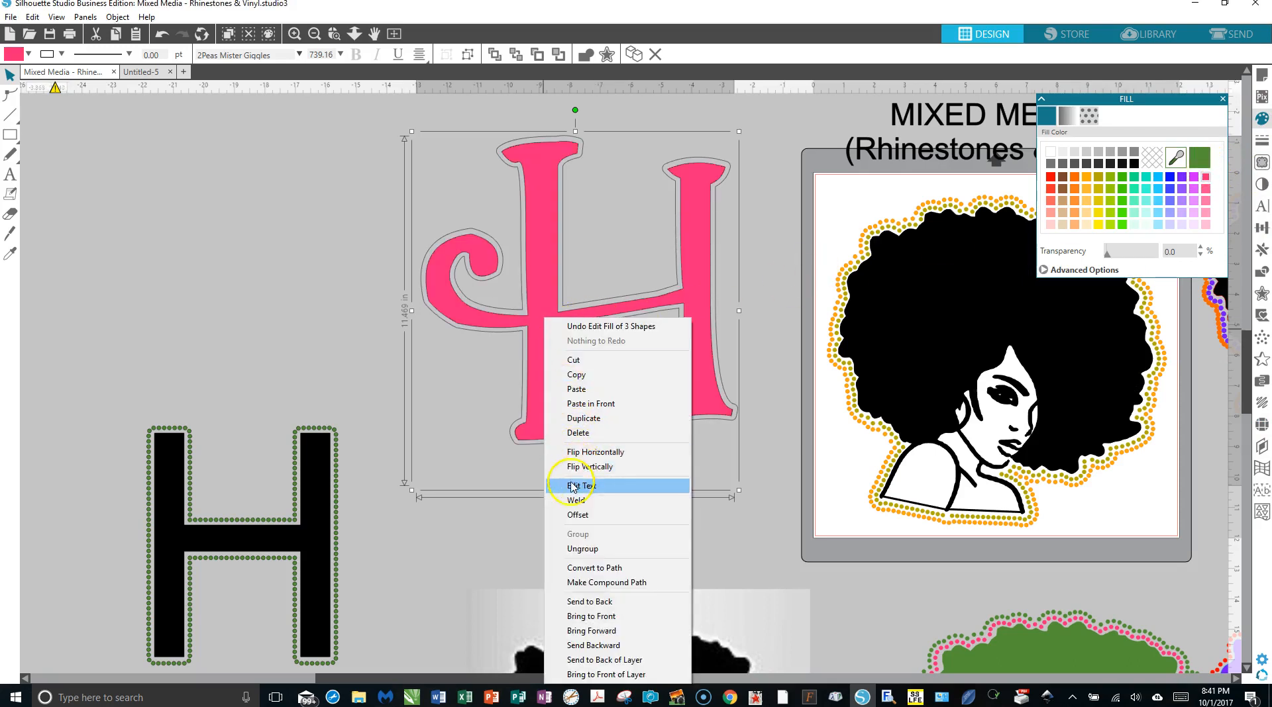
{"action": "left_click", "coordinate": [594, 422]}
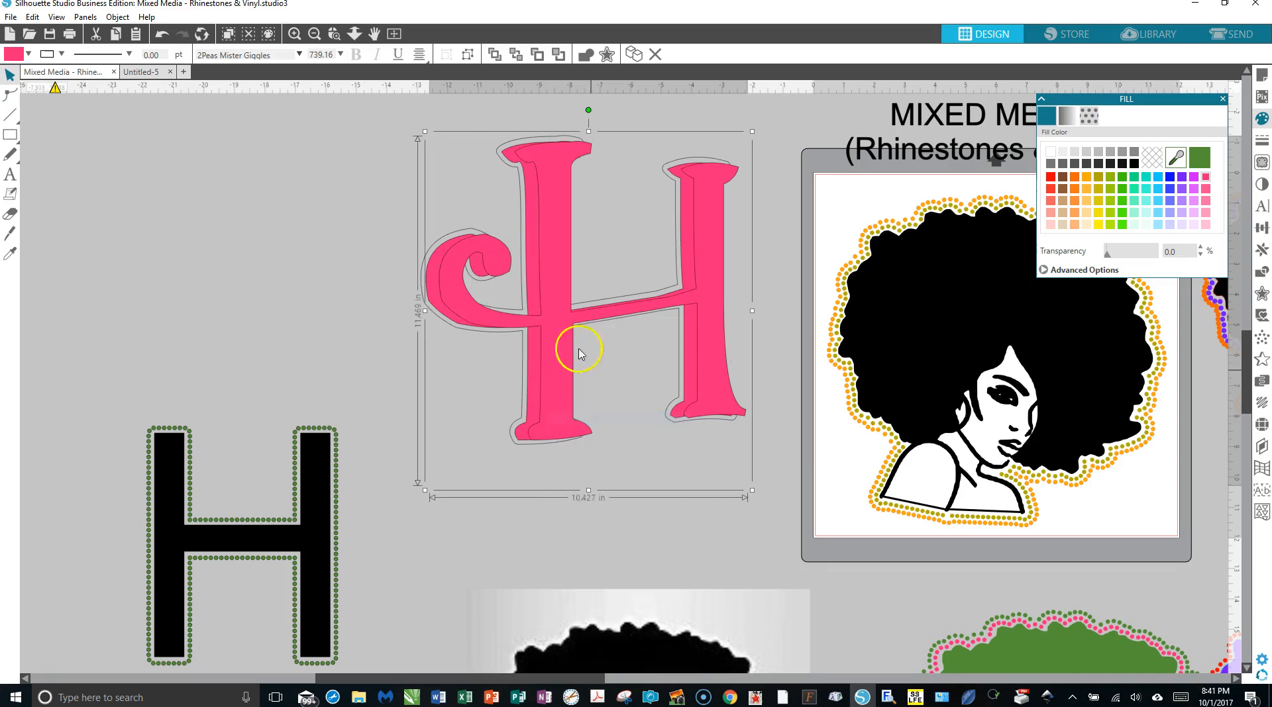
{"action": "left_click_drag", "start_coordinate": [567, 335], "coordinate": [161, 276]}
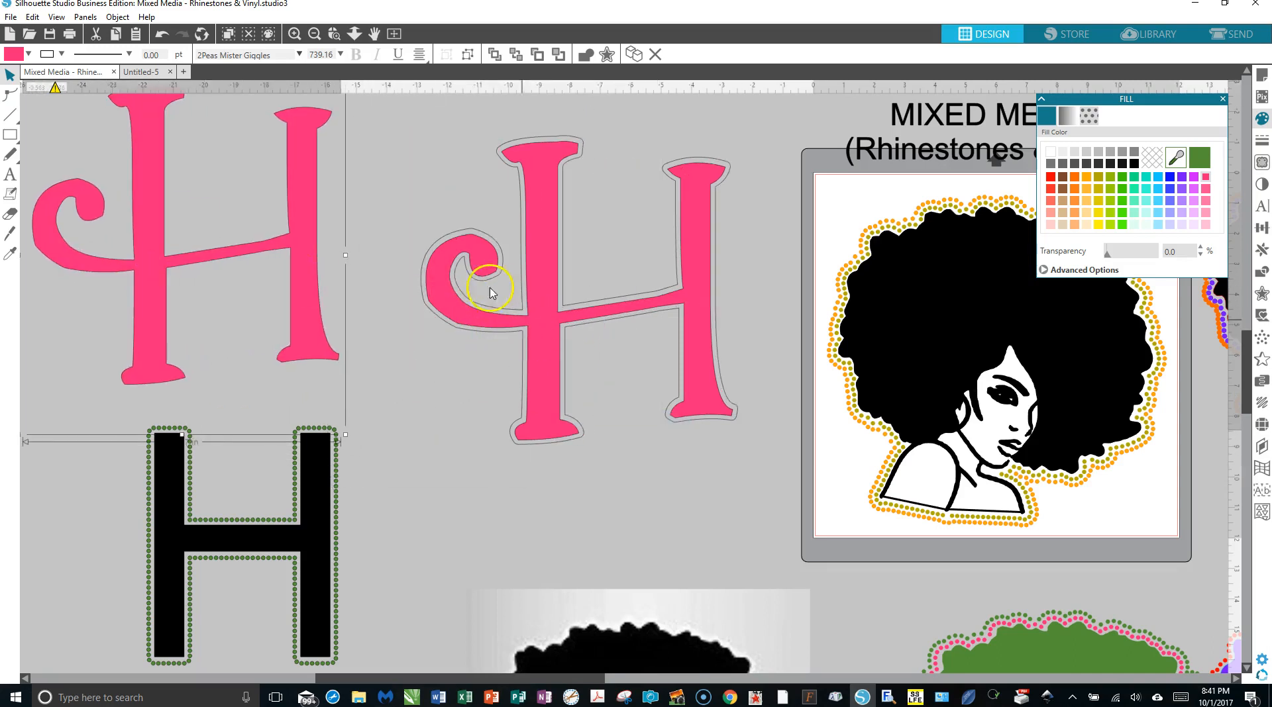
Step: Delete the original pink H with its offset outline and move the duplicate into its place
{"action": "left_click_drag", "start_coordinate": [412, 120], "coordinate": [754, 491]}
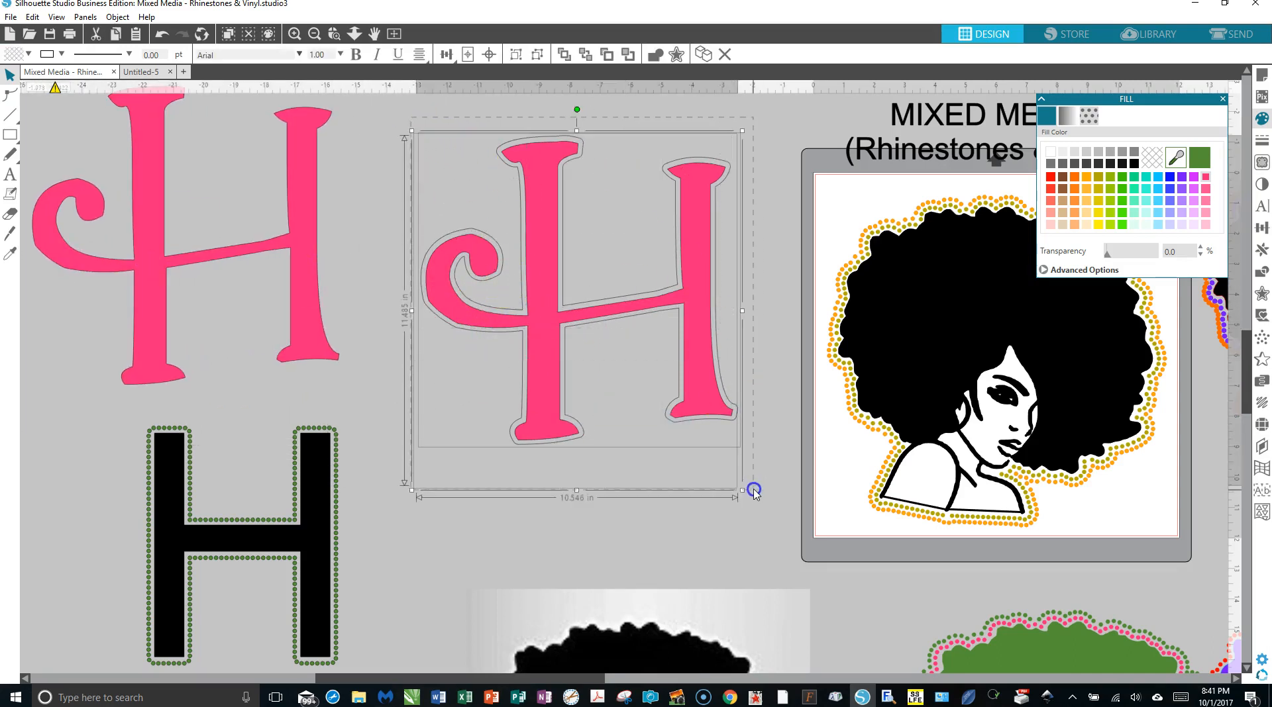
{"action": "key", "text": "Delete"}
{"action": "left_click_drag", "start_coordinate": [304, 285], "coordinate": [689, 329]}
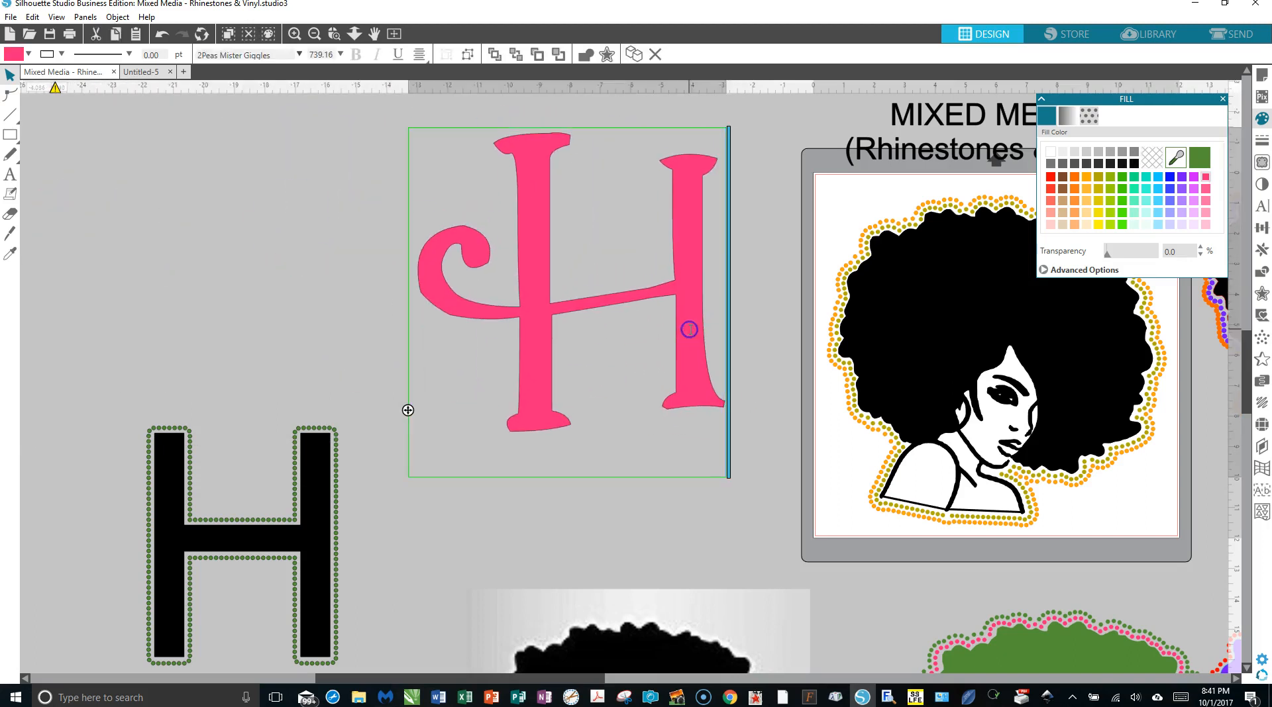
Step: Change the pink H's font to Billion Stars Personal Use and shift the letter slightly up within the open space
{"action": "left_click", "coordinate": [707, 374]}
{"action": "double_click", "coordinate": [720, 372]}
{"action": "left_click", "coordinate": [300, 55]}
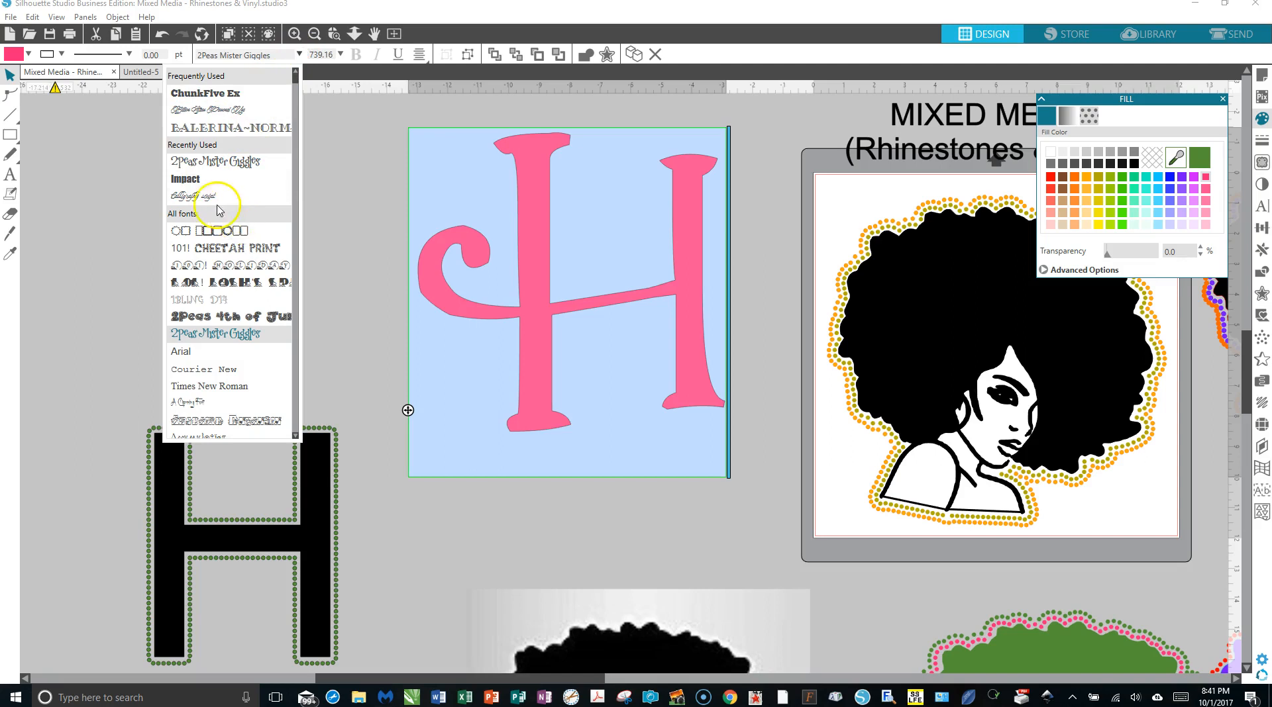
{"action": "left_click", "coordinate": [199, 109]}
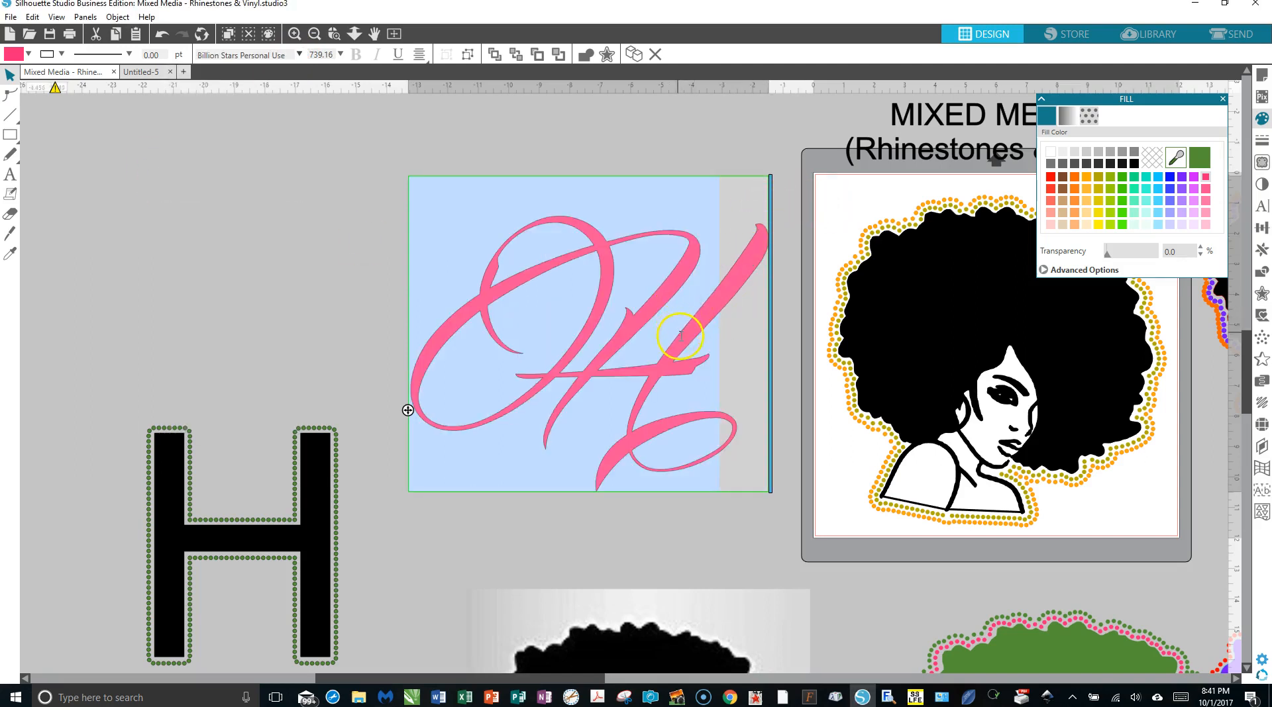
{"action": "left_click", "coordinate": [697, 482]}
{"action": "left_click_drag", "start_coordinate": [702, 450], "coordinate": [673, 396]}
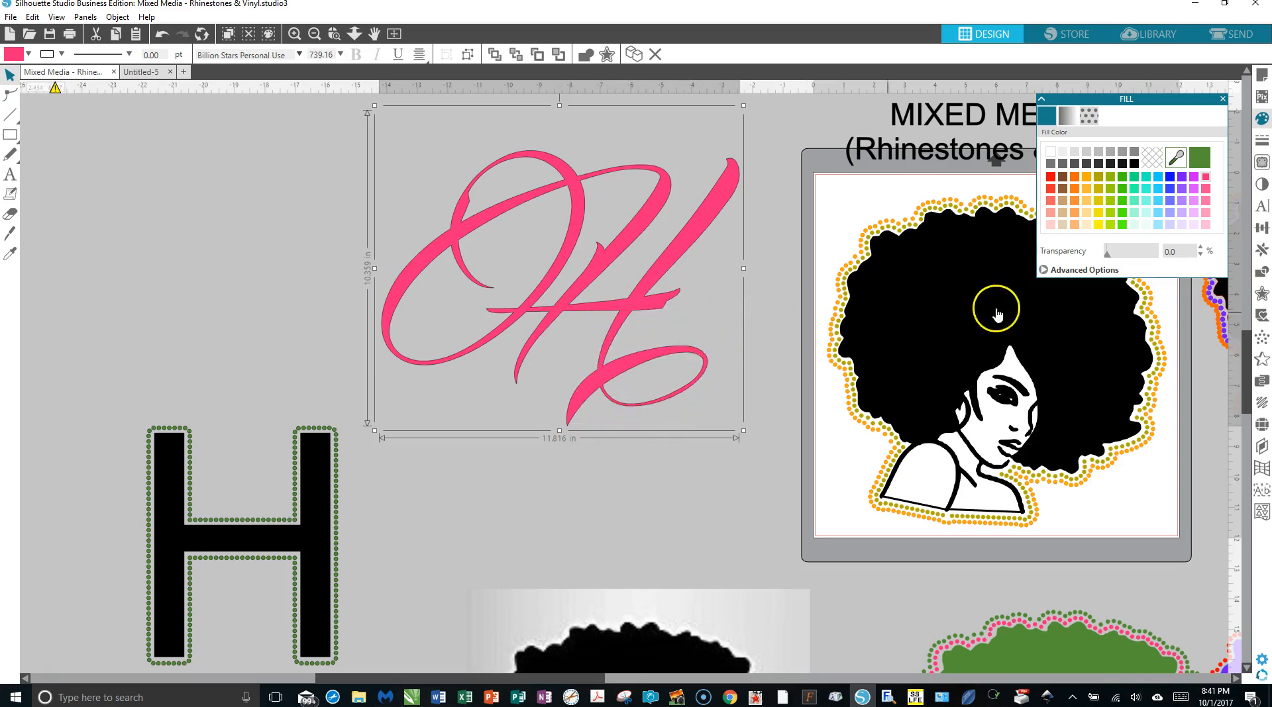
Step: Create an outer offset of 0.190 in with rounded corners around the pink script H
{"action": "left_click", "coordinate": [1260, 294]}
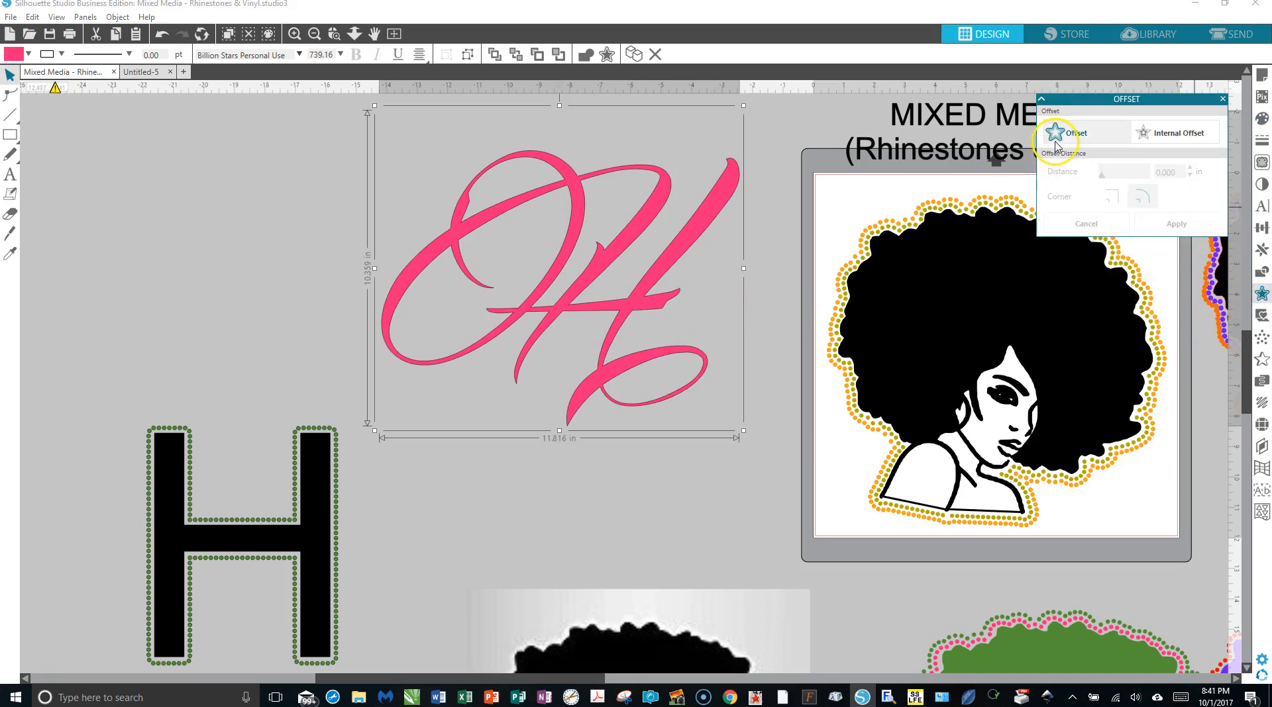
{"action": "left_click", "coordinate": [1060, 133]}
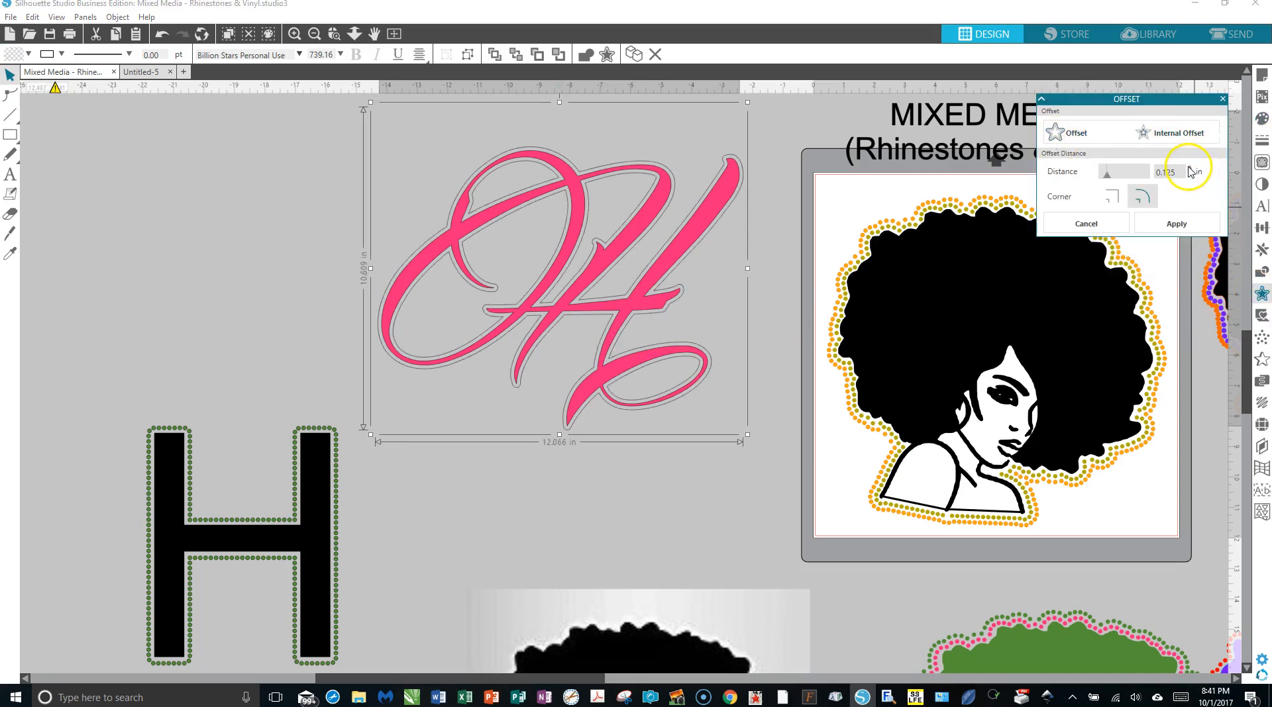
{"action": "left_click", "coordinate": [1192, 169]}
{"action": "left_click", "coordinate": [1192, 169]}
{"action": "left_click", "coordinate": [1192, 169]}
{"action": "left_click", "coordinate": [1192, 169]}
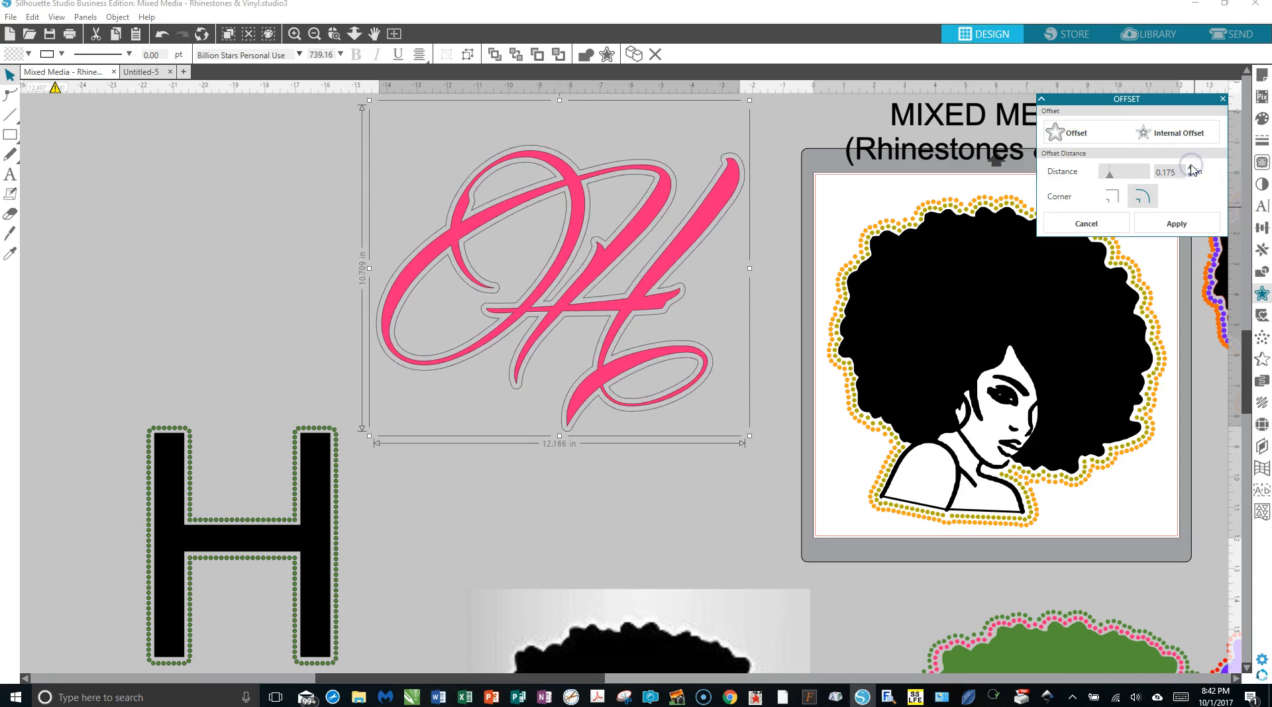
{"action": "left_click", "coordinate": [1192, 169]}
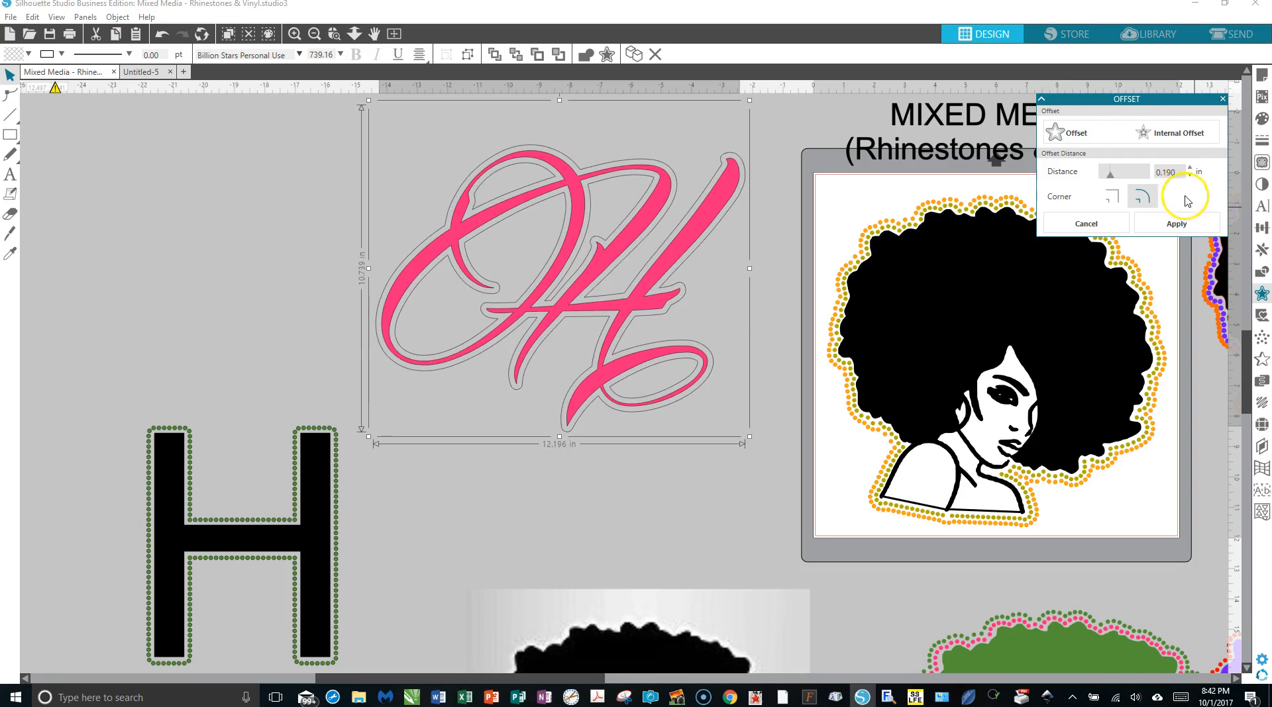
{"action": "left_click", "coordinate": [1183, 223]}
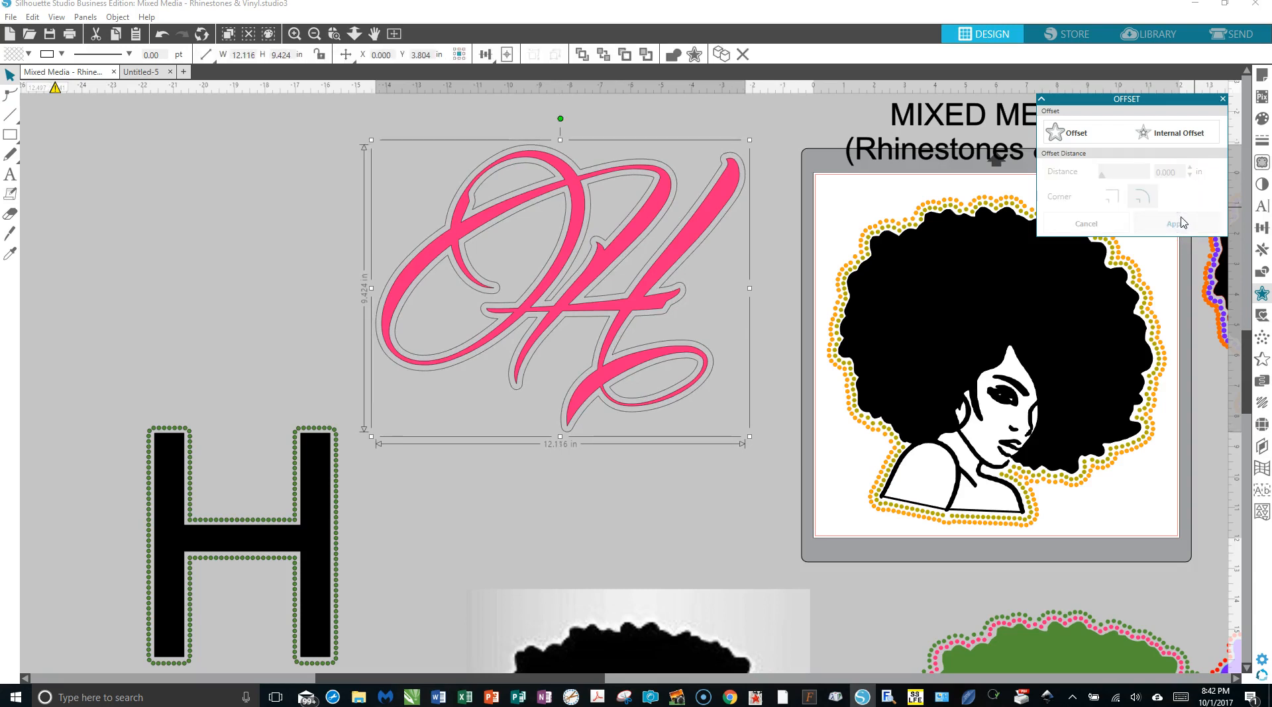
Step: Apply the rhinestone edge effect to the pink script H's offset outline
{"action": "left_click", "coordinate": [1261, 423]}
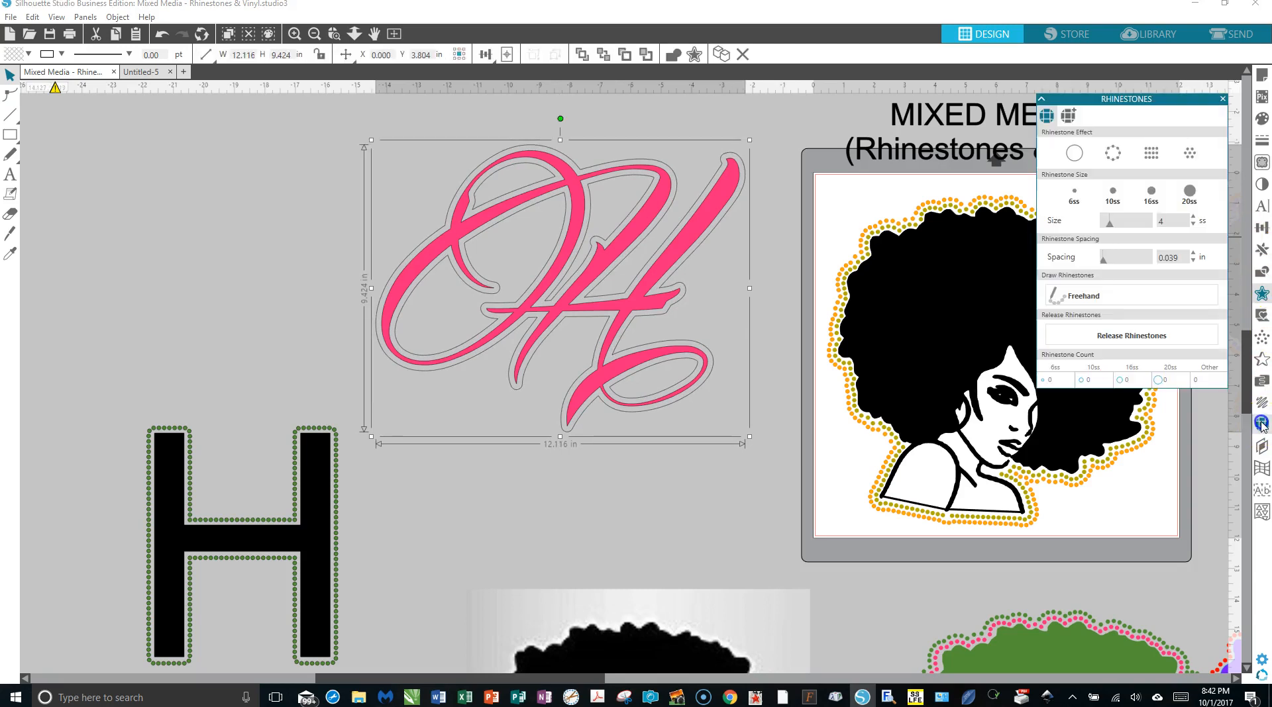
{"action": "left_click", "coordinate": [1110, 153]}
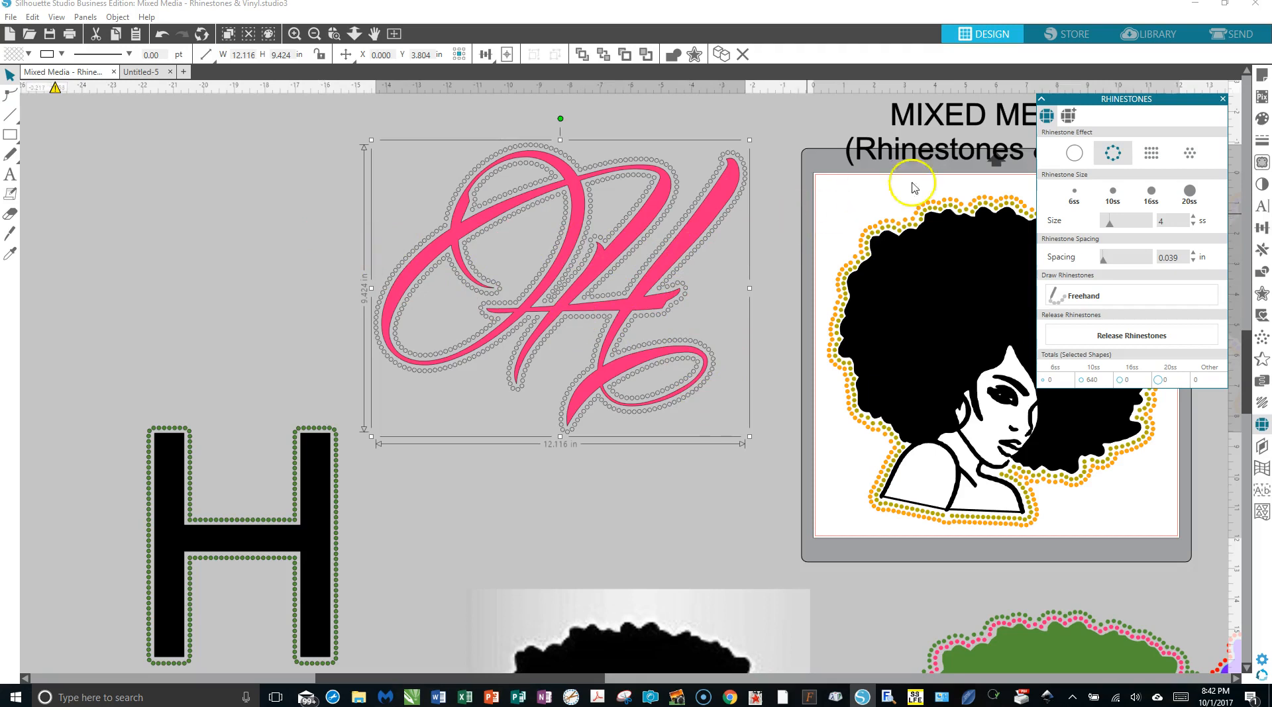
Step: Set both the line color and the fill color of the script H's rhinestone outline to purple
{"action": "left_click", "coordinate": [1264, 145]}
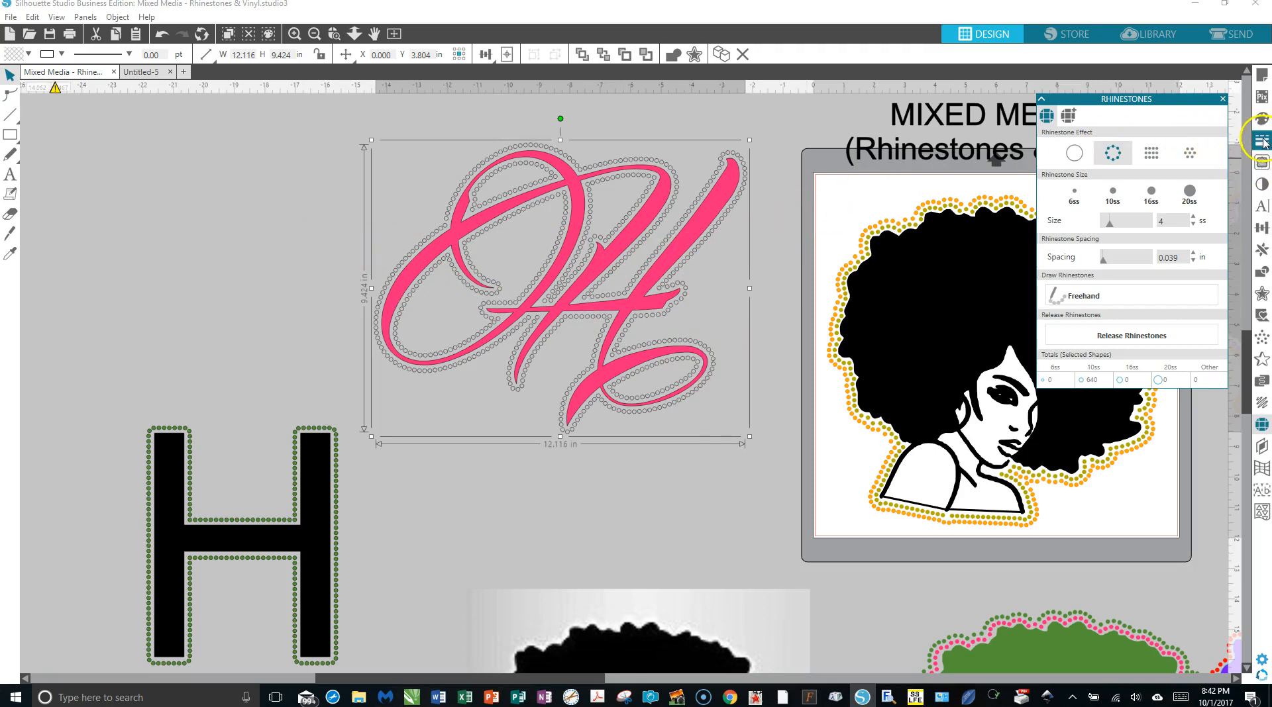
{"action": "left_click", "coordinate": [1264, 141]}
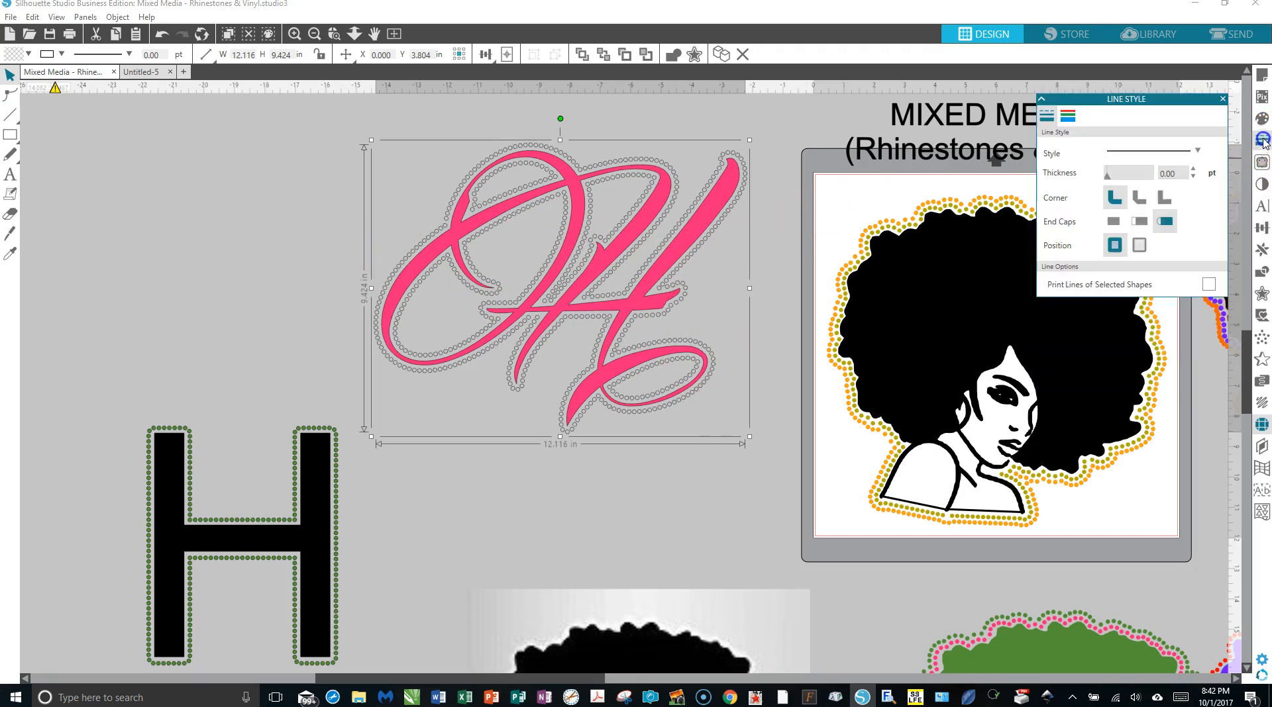
{"action": "left_click", "coordinate": [1065, 117]}
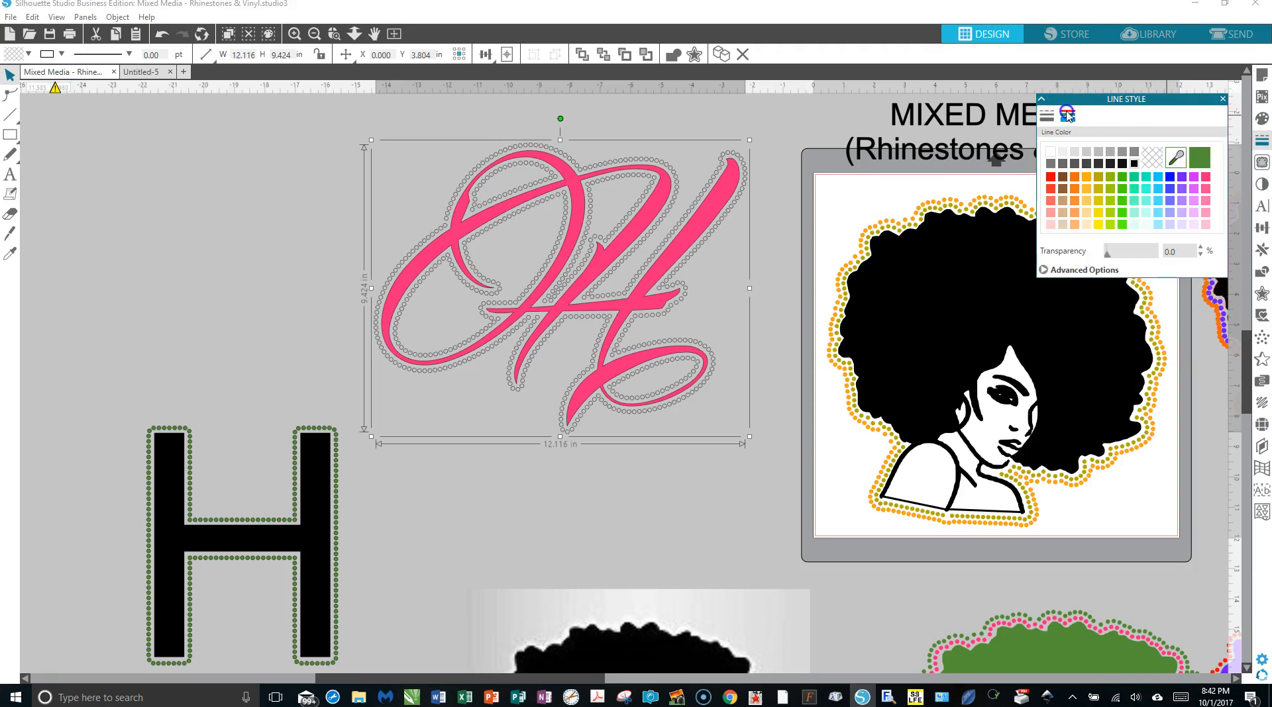
{"action": "left_click", "coordinate": [1182, 176]}
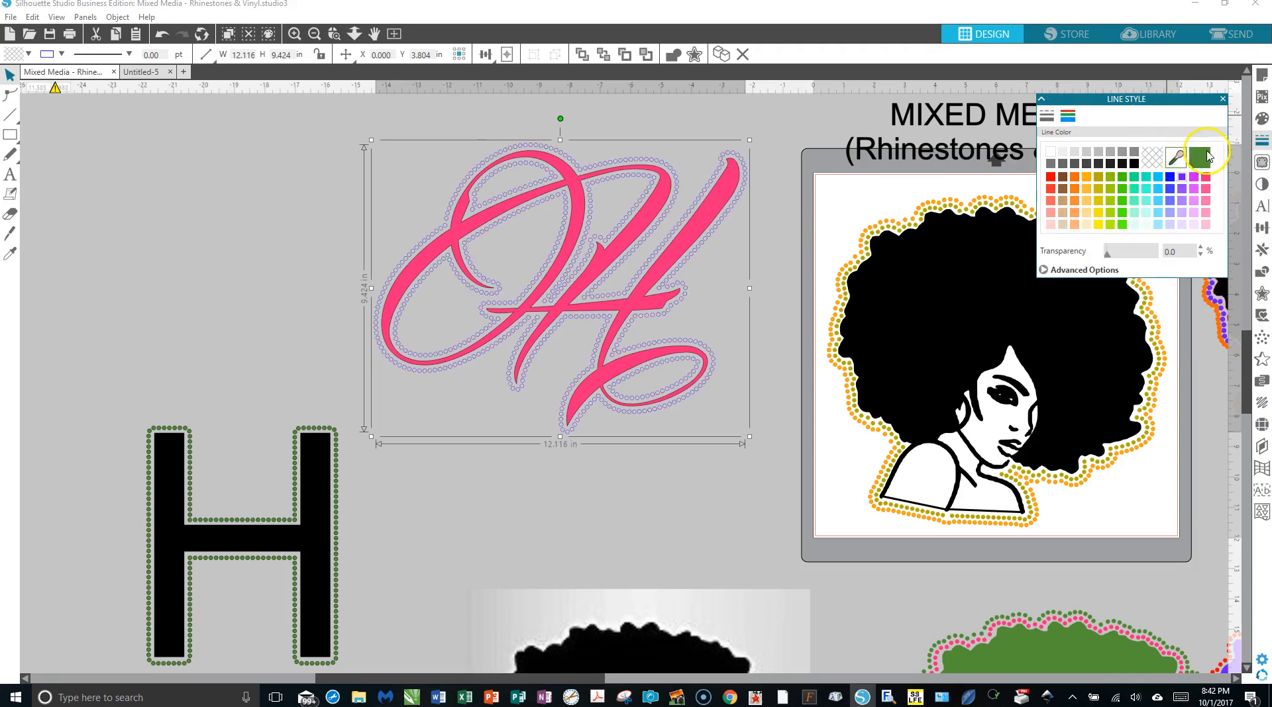
{"action": "left_click", "coordinate": [1263, 117]}
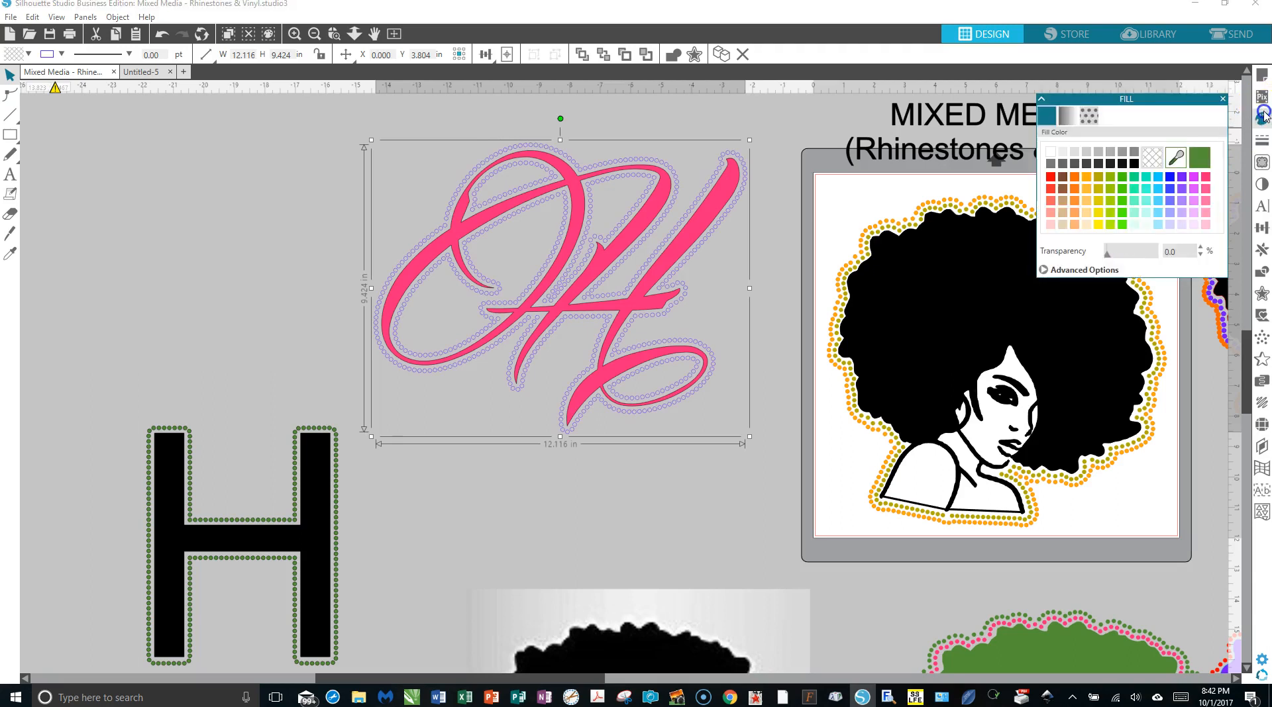
{"action": "left_click", "coordinate": [1182, 178]}
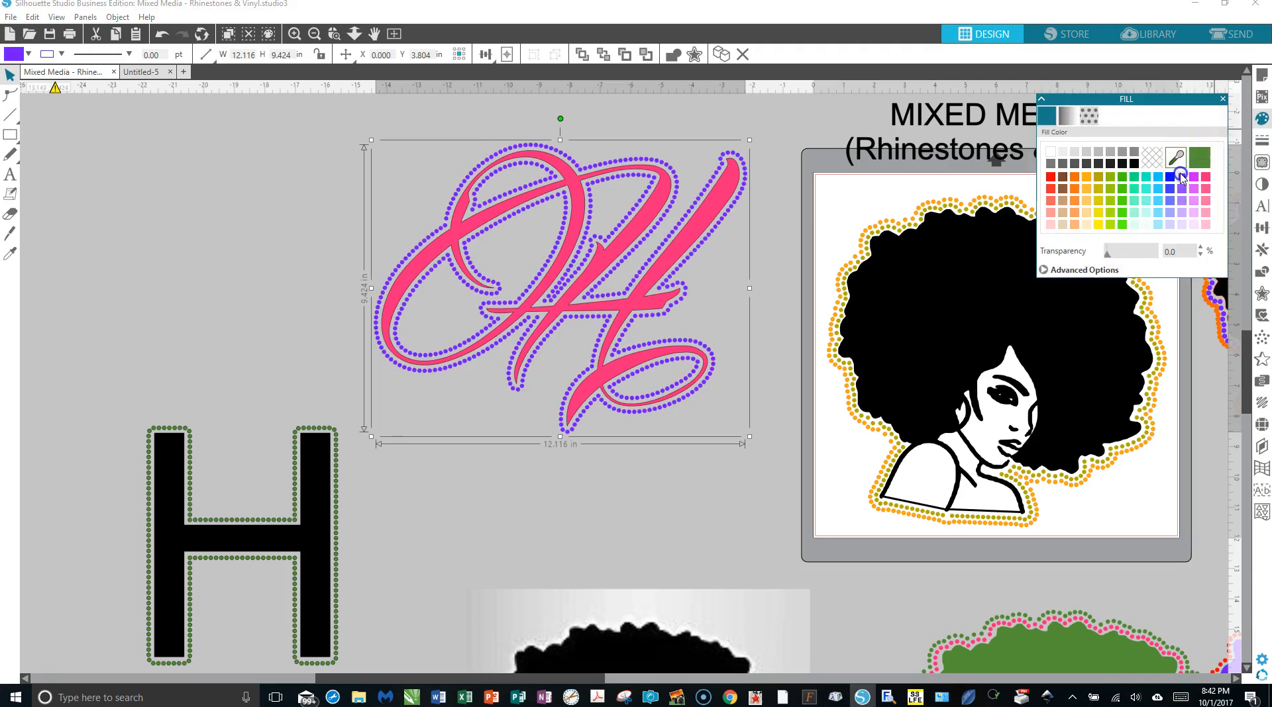
{"action": "left_click", "coordinate": [516, 359]}
{"action": "left_click", "coordinate": [459, 476]}
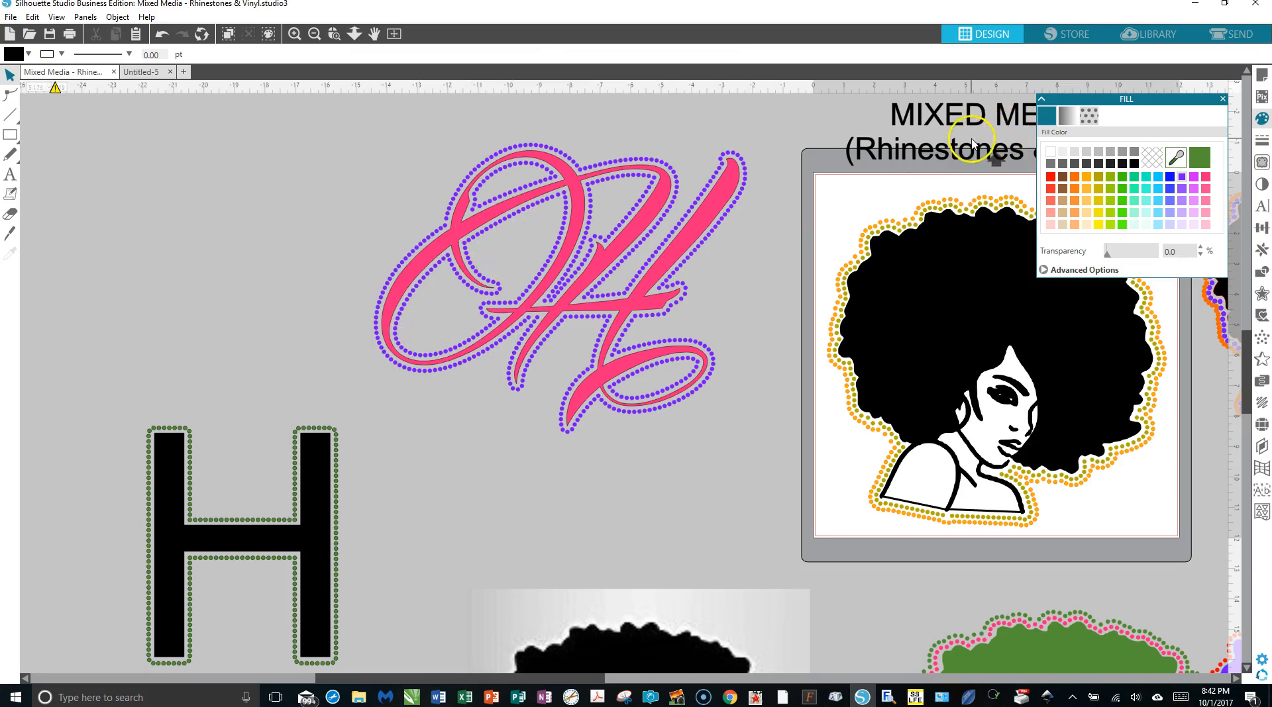
{"action": "left_click", "coordinate": [1223, 99]}
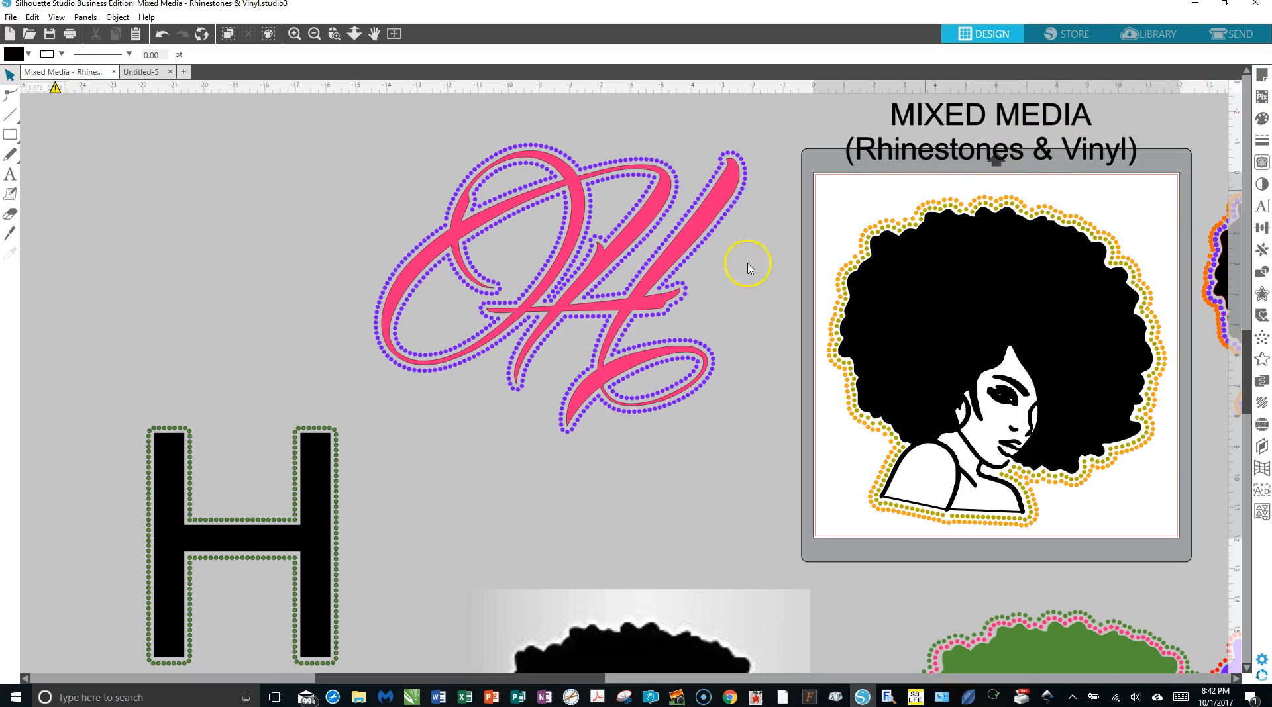
Step: Try moving the pink script H away from its purple rhinestone outline and undo the move
{"action": "left_click", "coordinate": [624, 313]}
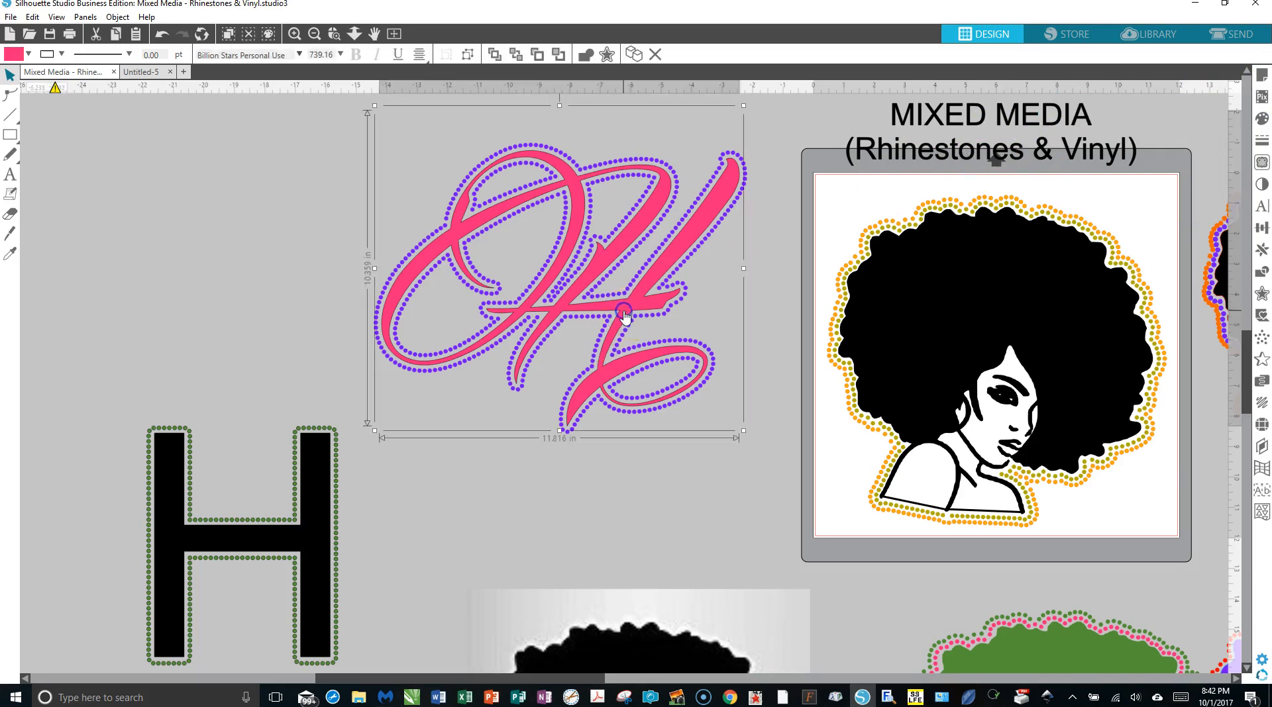
{"action": "left_click_drag", "start_coordinate": [623, 313], "coordinate": [253, 267]}
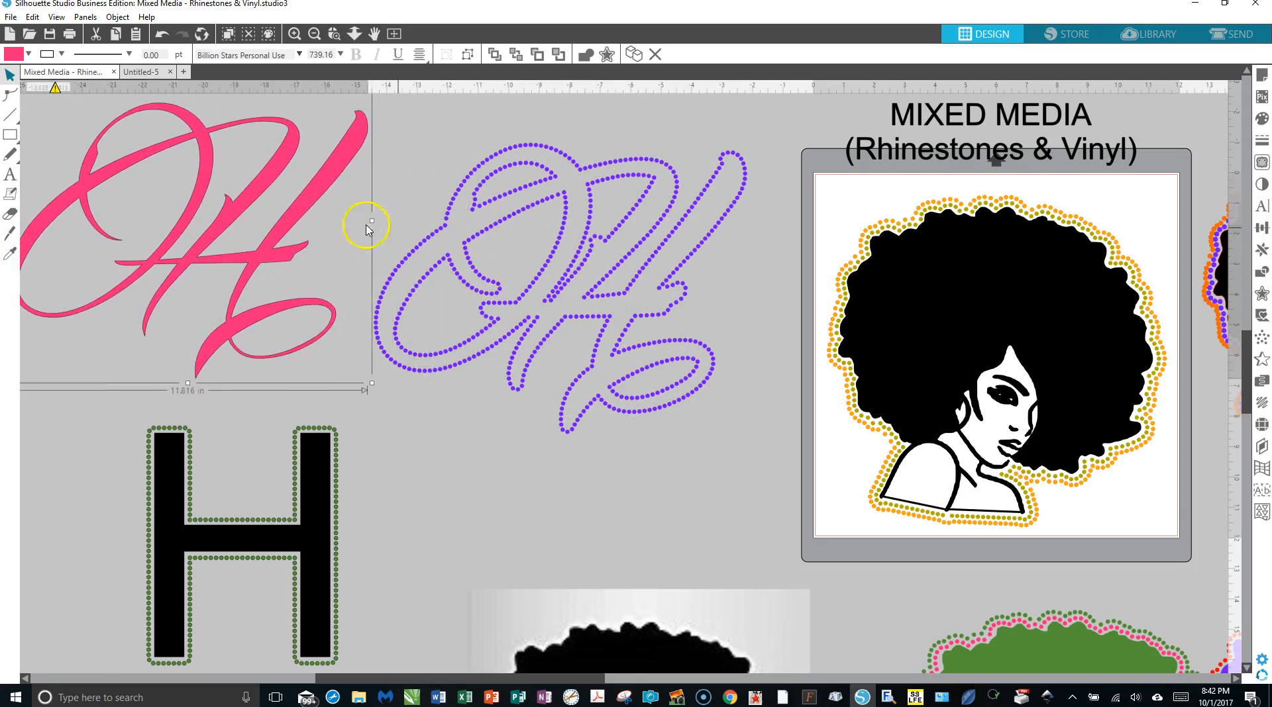
{"action": "left_click", "coordinate": [162, 34]}
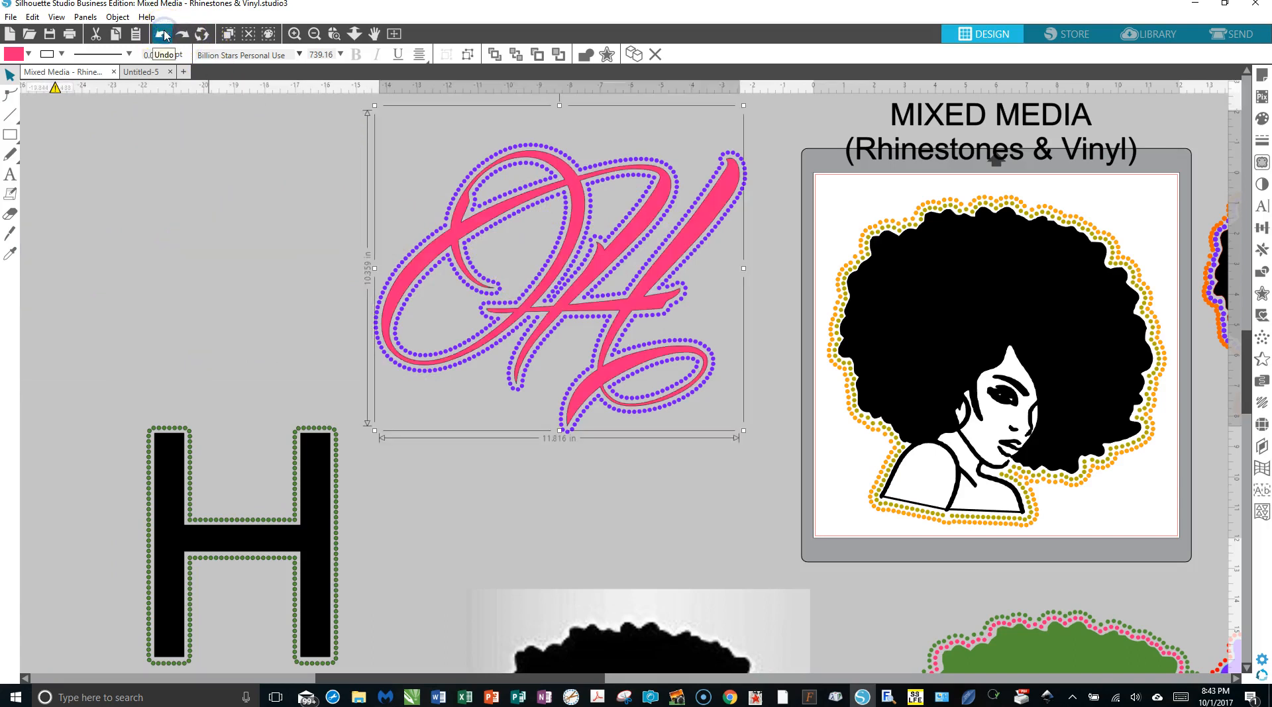
{"action": "left_click", "coordinate": [620, 476]}
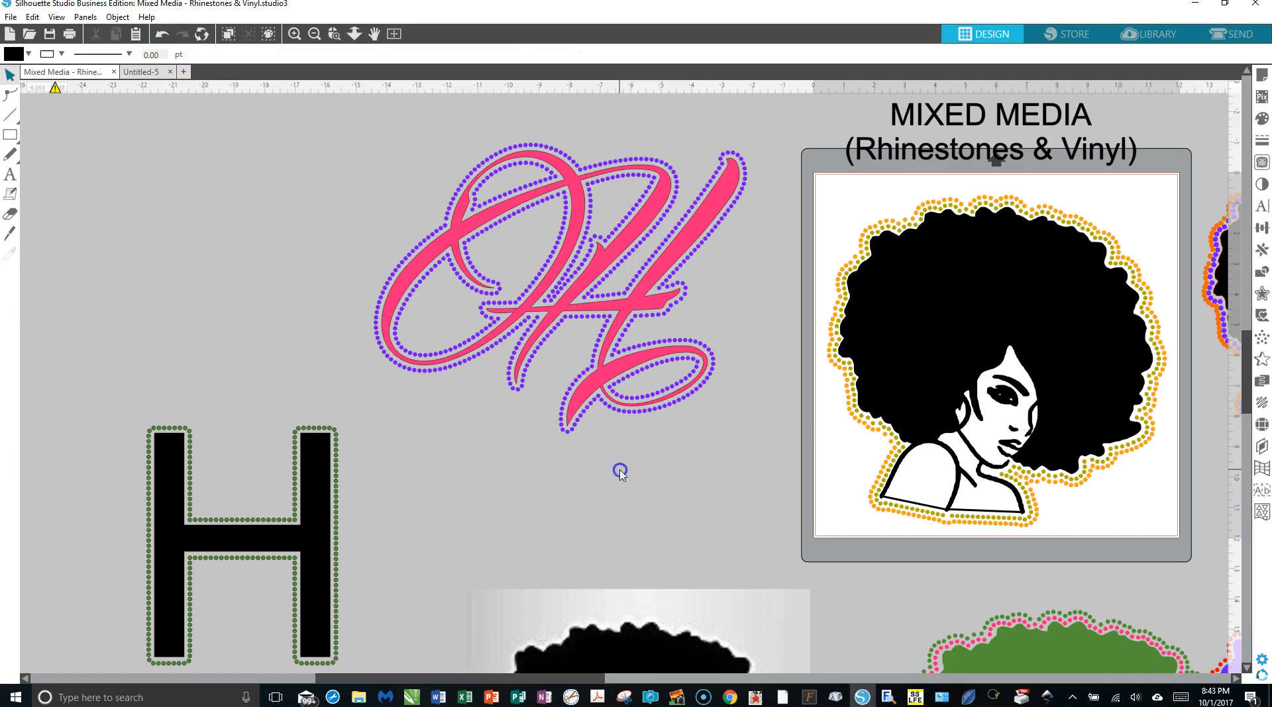
Step: Release the purple rhinestones around the script H into individual stones
{"action": "left_click", "coordinate": [293, 34]}
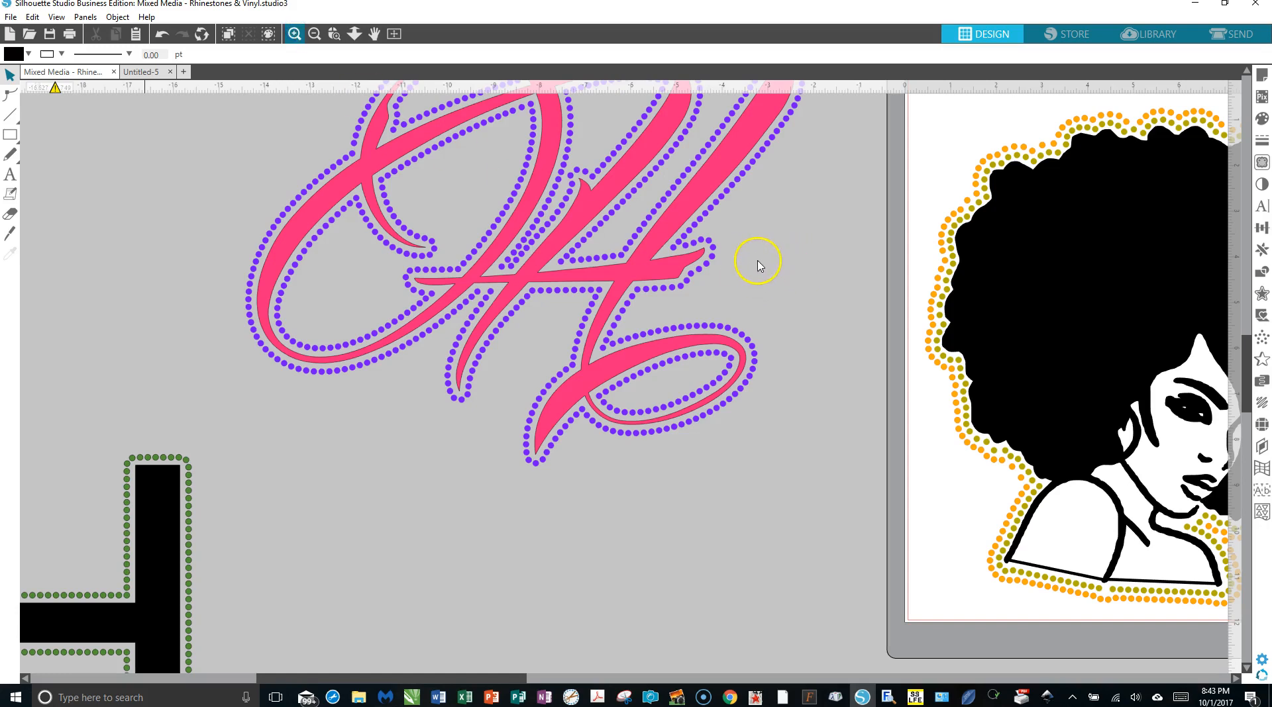
{"action": "scroll", "coordinate": [782, 260], "scroll_direction": "up", "scroll_amount": 1}
{"action": "scroll", "coordinate": [805, 259], "scroll_direction": "up", "scroll_amount": 1}
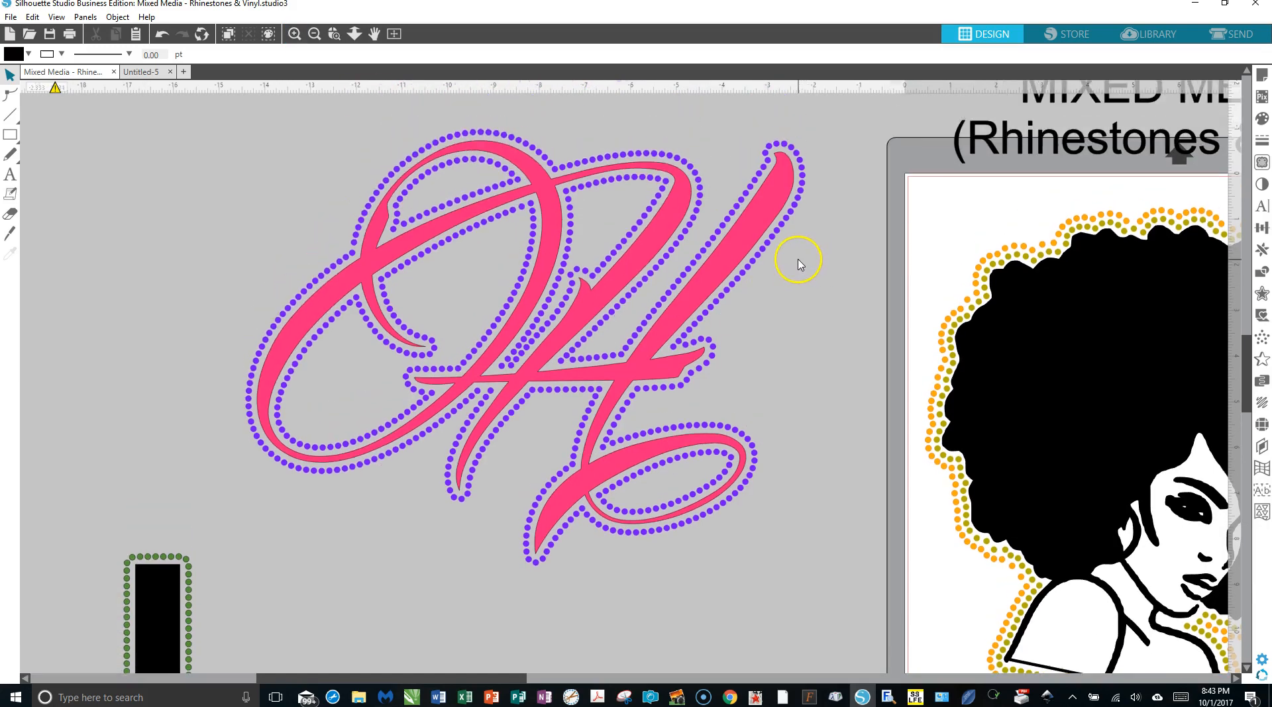
{"action": "left_click", "coordinate": [749, 278]}
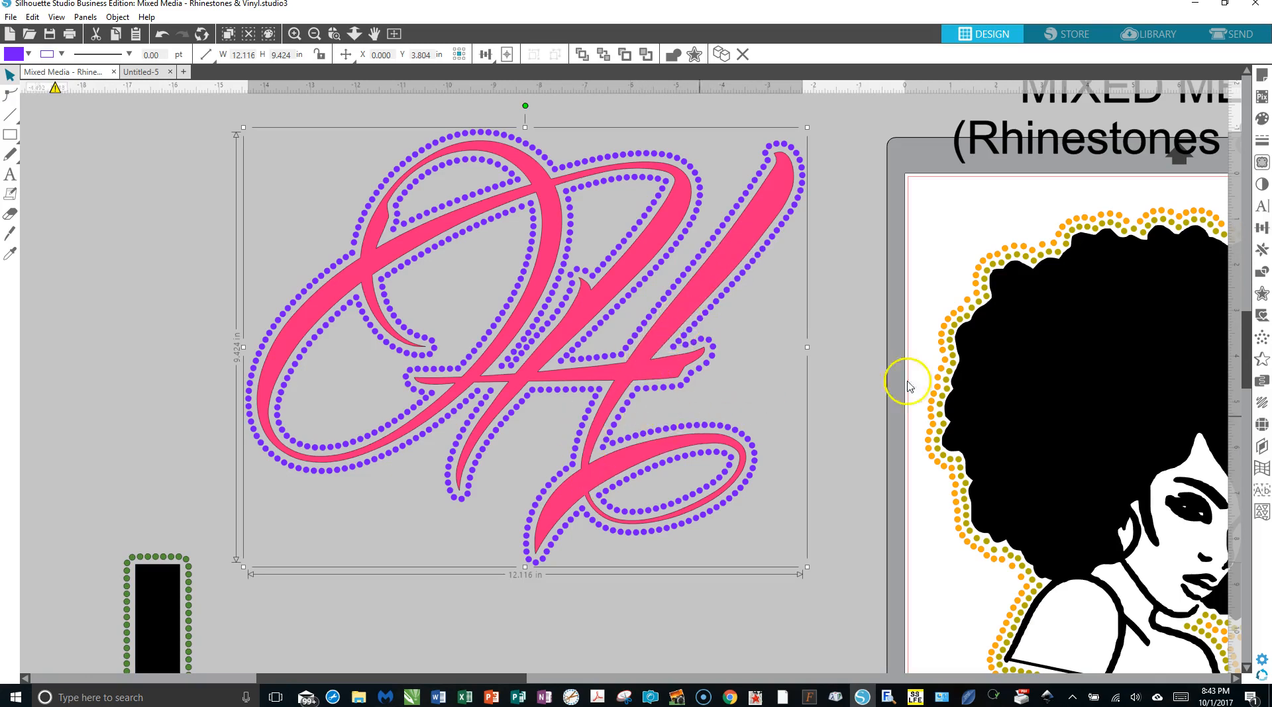
{"action": "left_click", "coordinate": [1261, 424]}
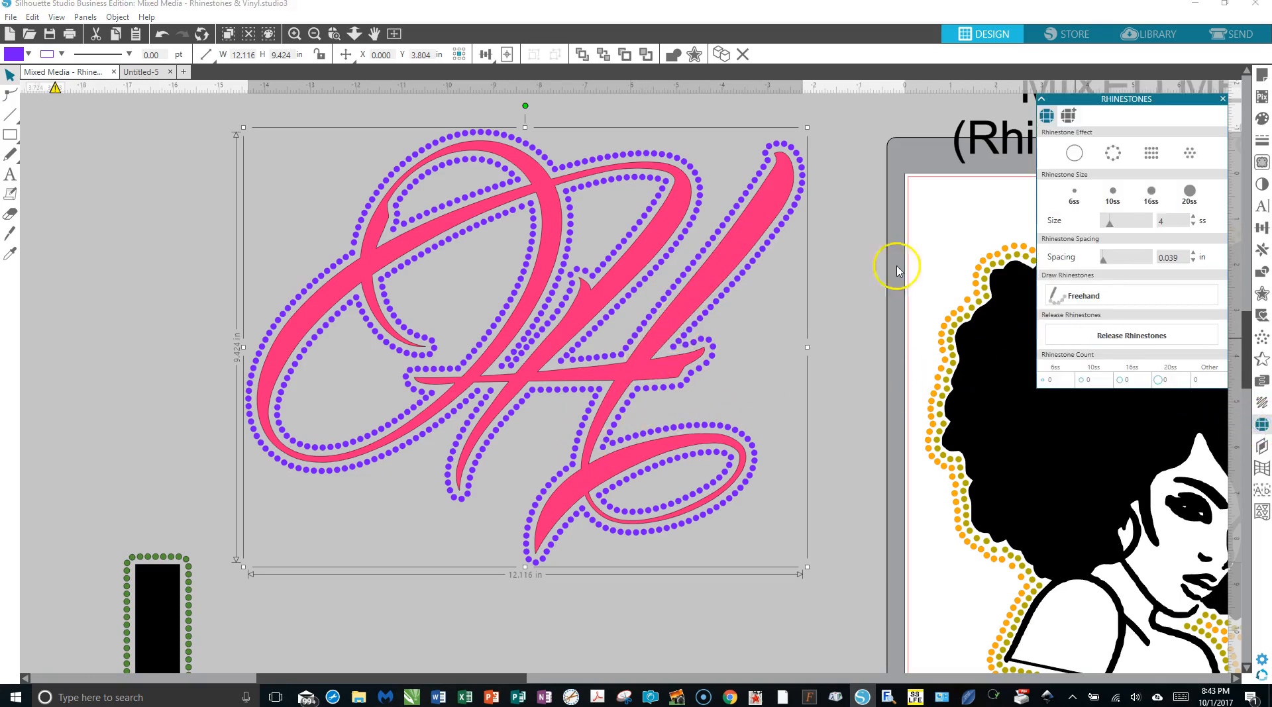
{"action": "left_click", "coordinate": [1102, 339]}
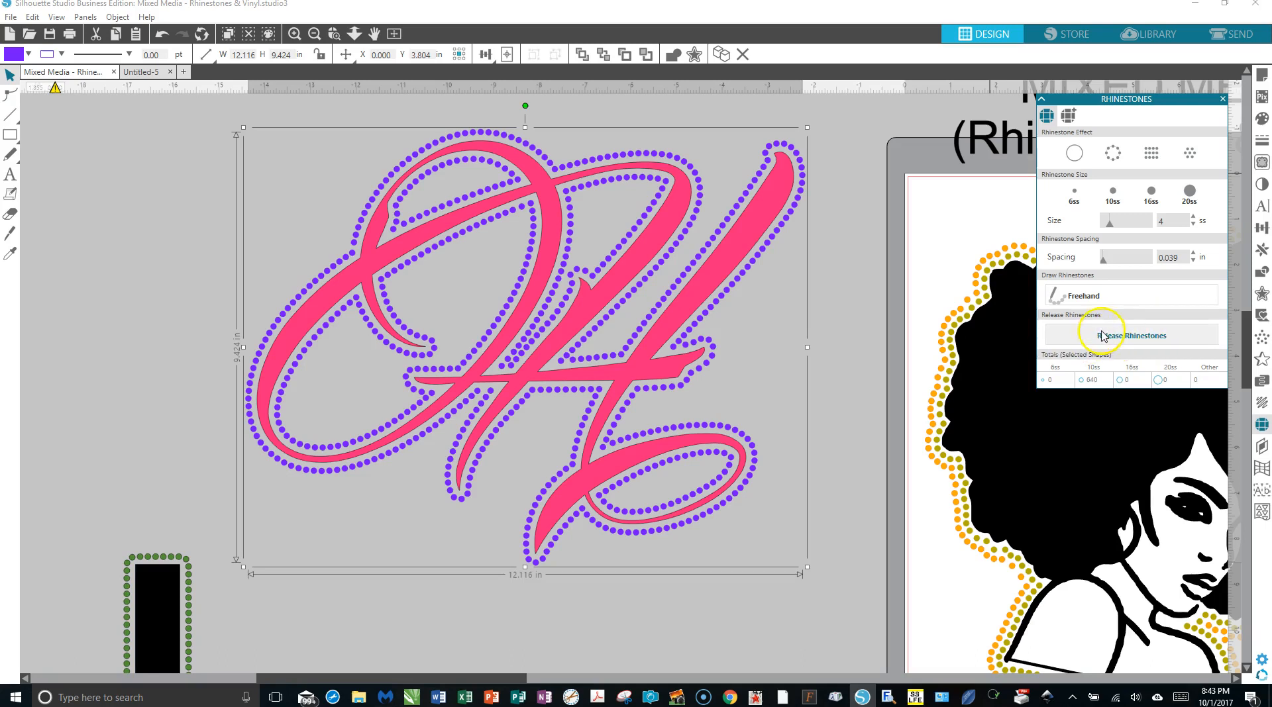
{"action": "right_click", "coordinate": [710, 307]}
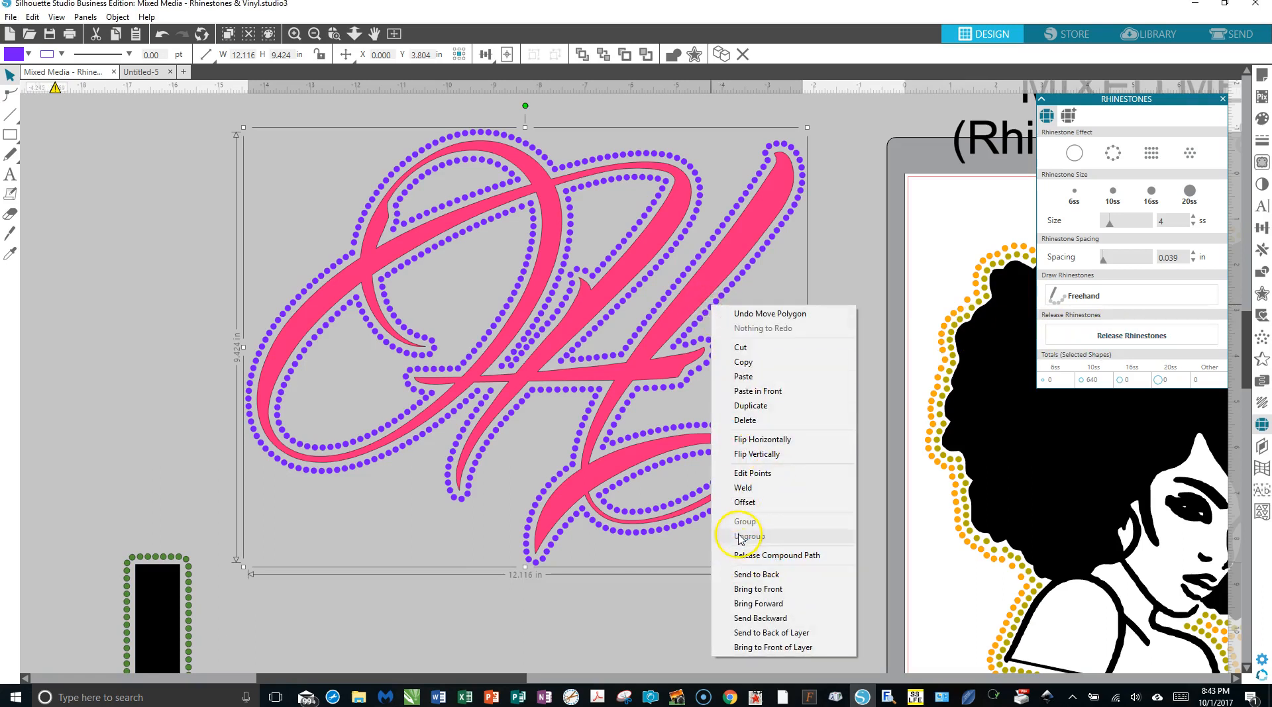
{"action": "left_click", "coordinate": [1133, 336]}
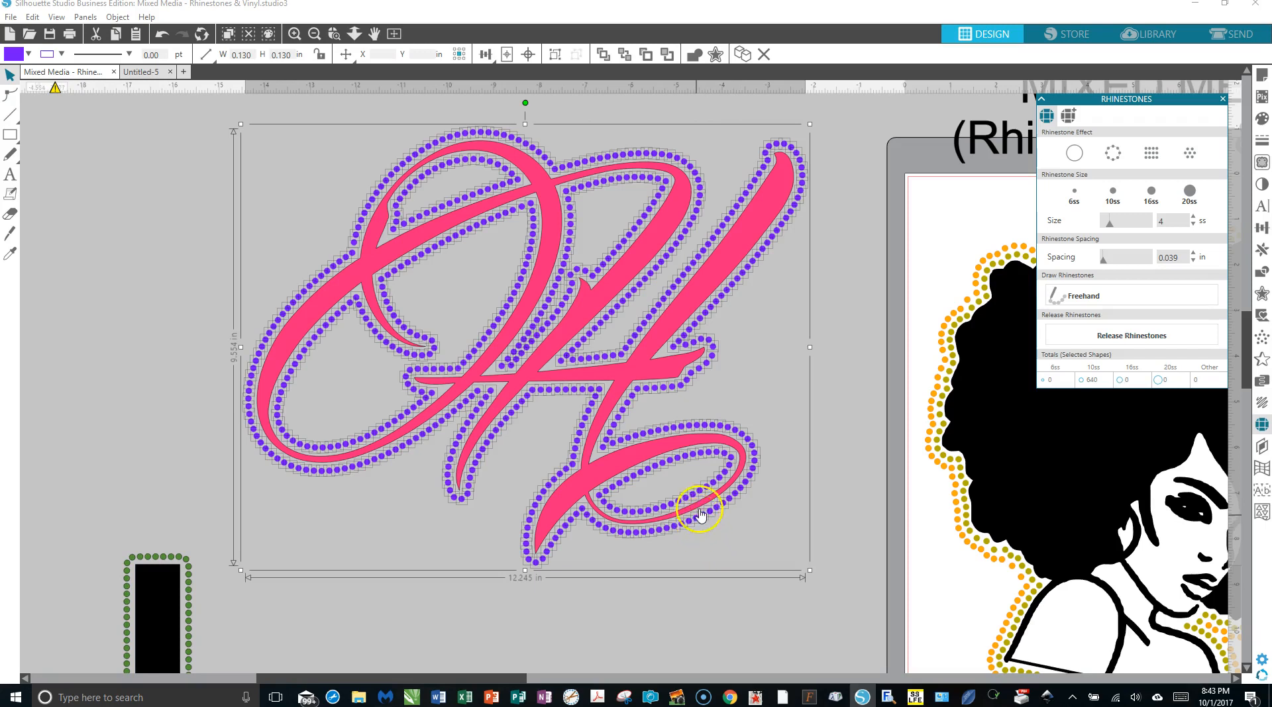
{"action": "left_click", "coordinate": [853, 361]}
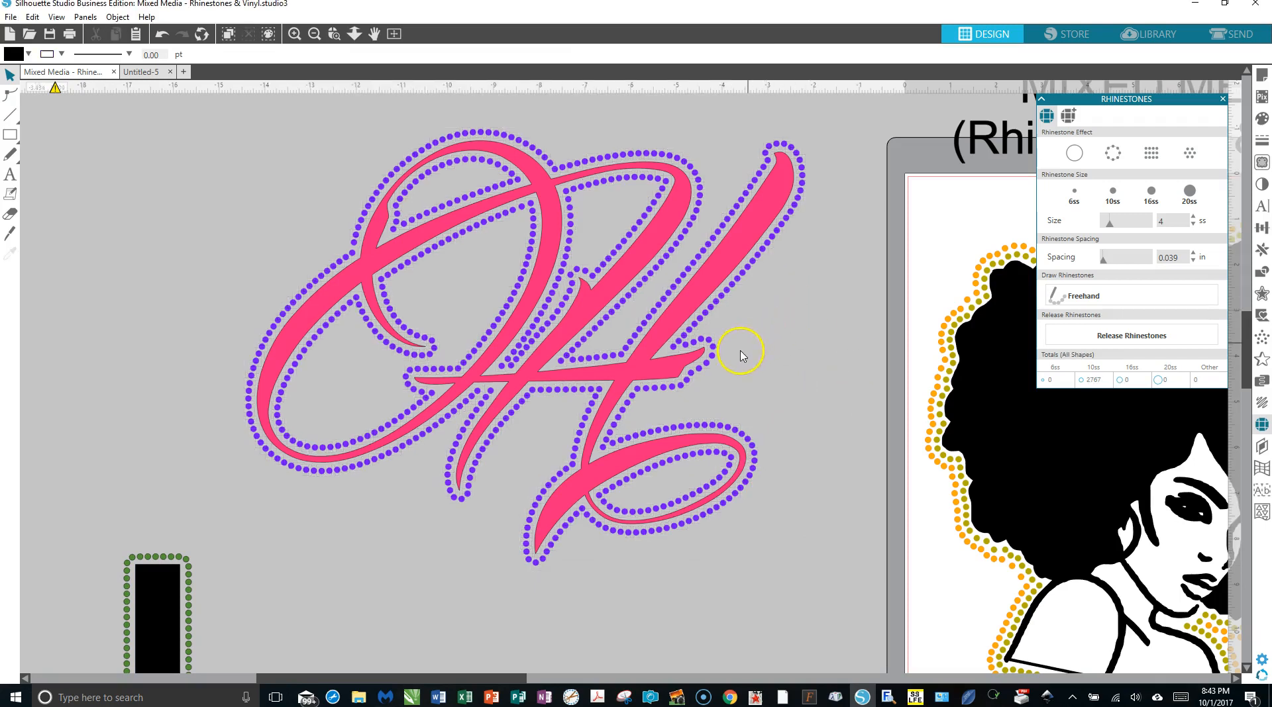
Step: Reposition single rhinestones slightly around the right tip of the script H's crossbar
{"action": "left_click", "coordinate": [707, 366]}
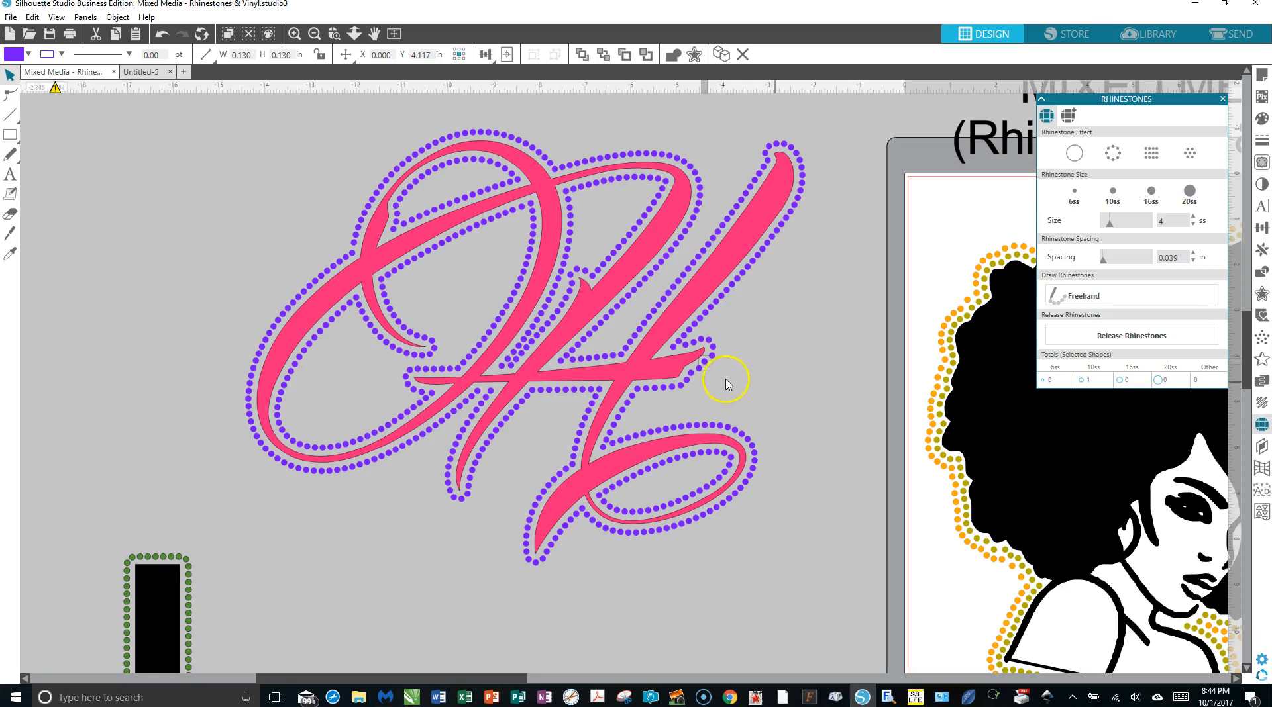
{"action": "left_click", "coordinate": [690, 374]}
{"action": "left_click_drag", "start_coordinate": [710, 373], "coordinate": [712, 364]}
{"action": "left_click", "coordinate": [757, 367]}
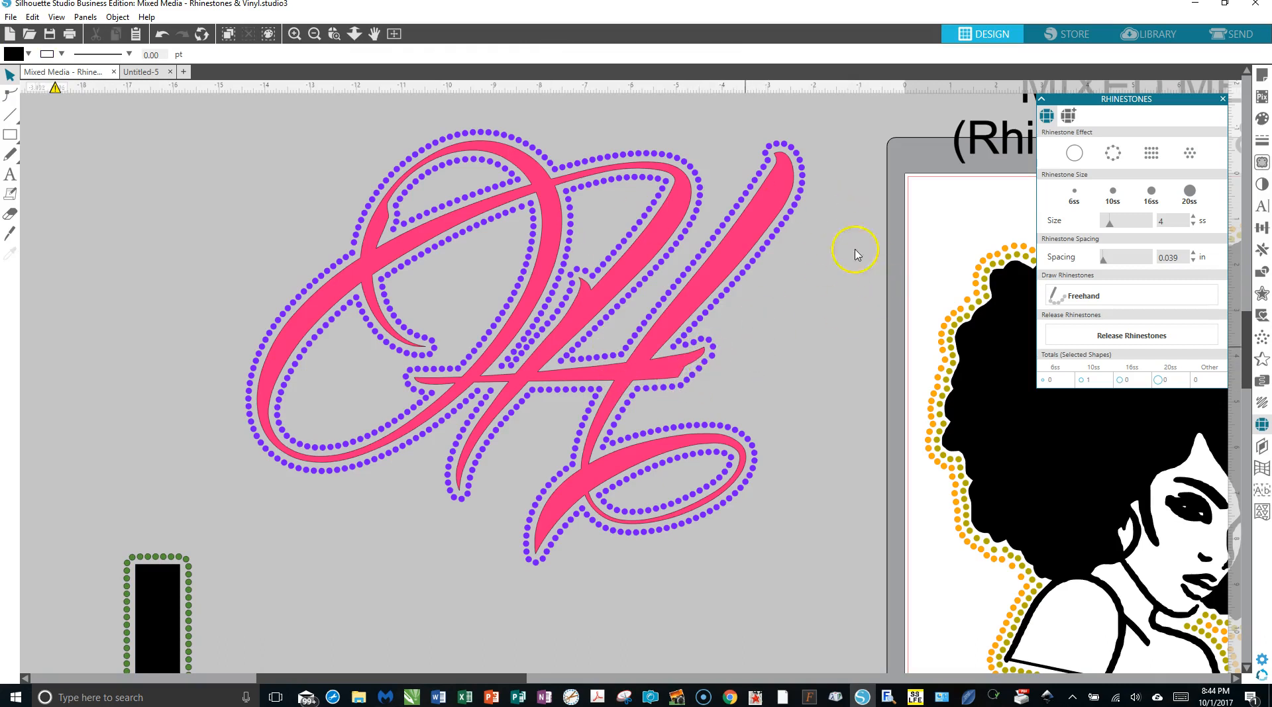
Step: Move the pink script H aside and group all the purple rhinestones of its outline
{"action": "left_click", "coordinate": [642, 257]}
{"action": "left_click_drag", "start_coordinate": [642, 258], "coordinate": [14, 176]}
{"action": "left_click_drag", "start_coordinate": [263, 108], "coordinate": [801, 534]}
{"action": "left_click_drag", "start_coordinate": [821, 586], "coordinate": [845, 604]}
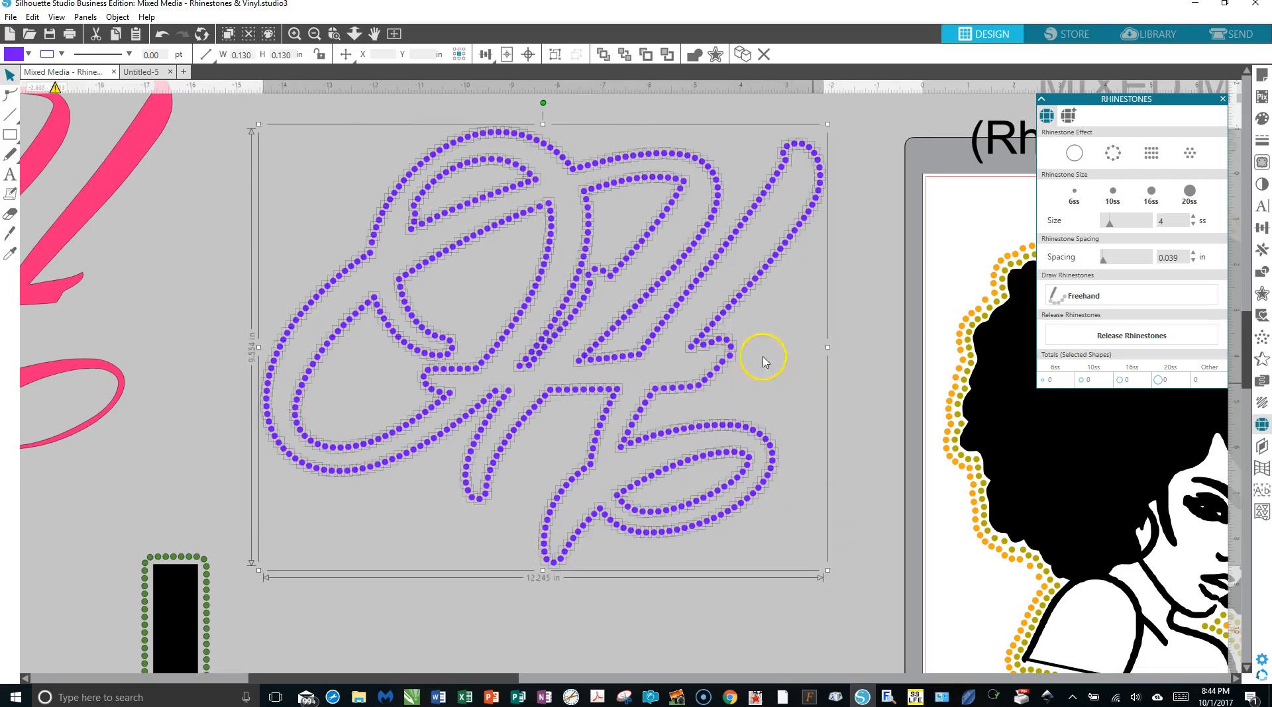
{"action": "right_click", "coordinate": [727, 356]}
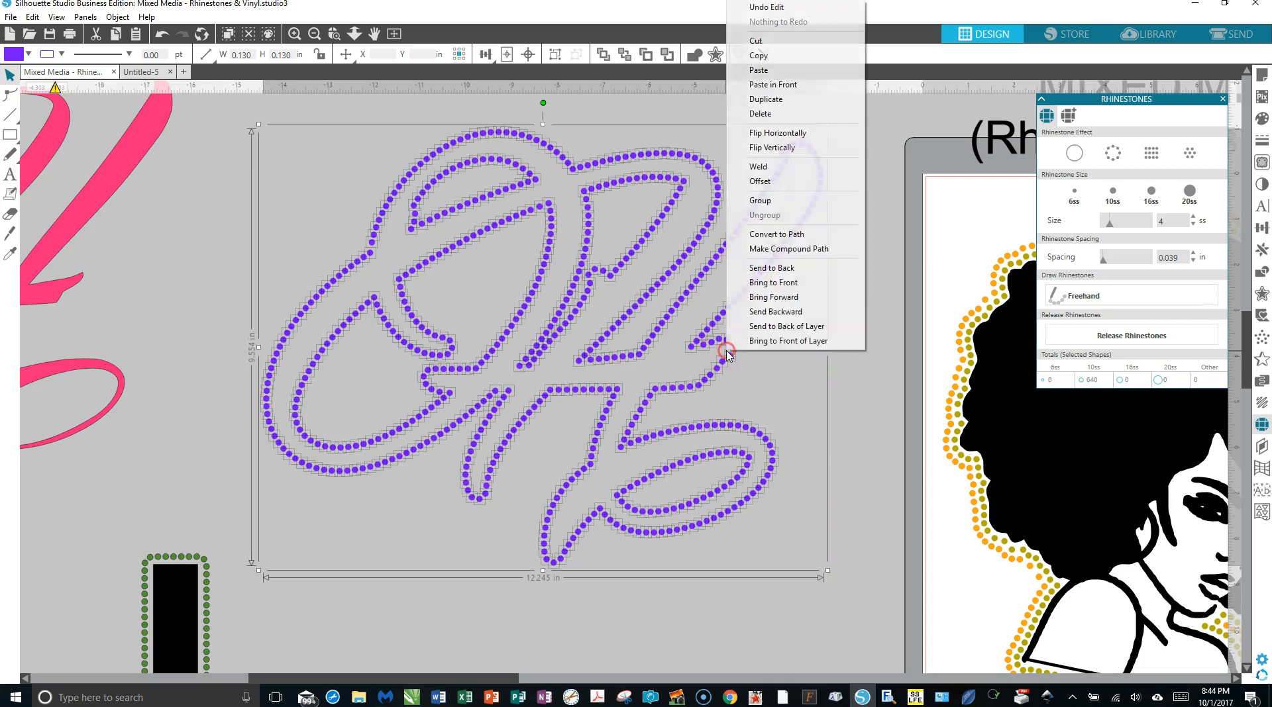
{"action": "left_click", "coordinate": [760, 201]}
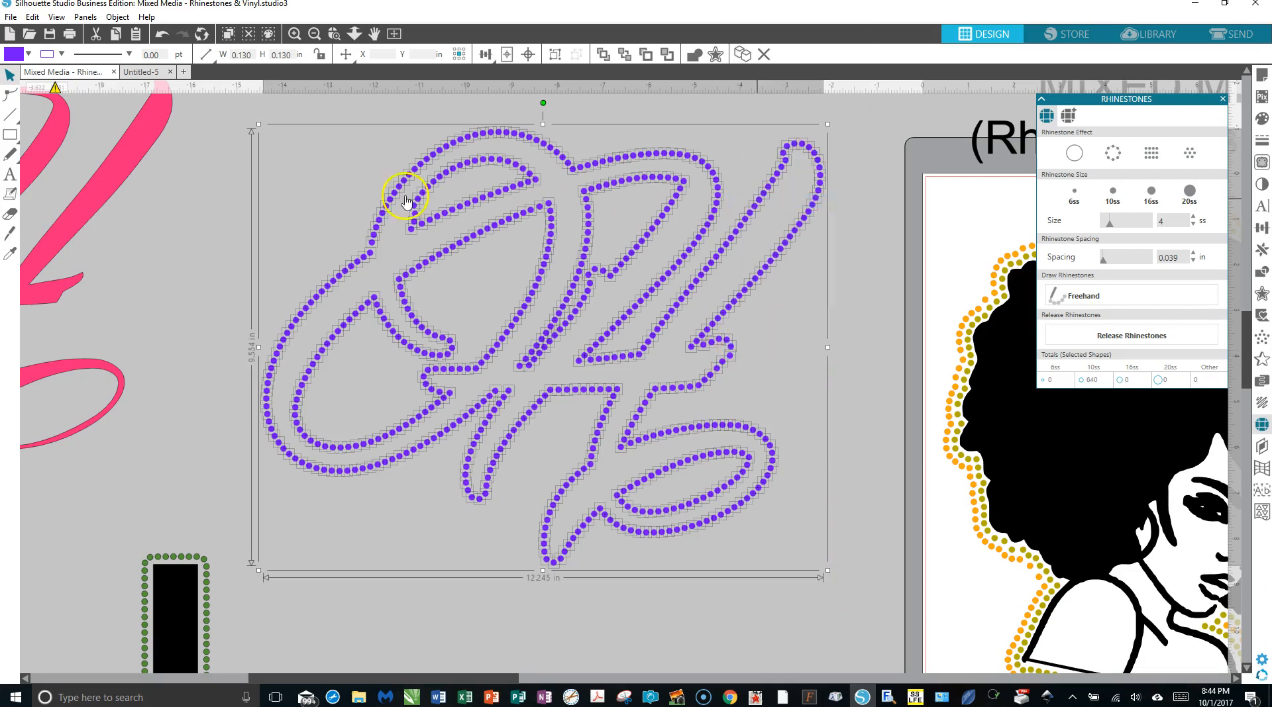
Step: Move the pink script H back inside its purple rhinestone outline and group the letter with the rhinestones
{"action": "left_click_drag", "start_coordinate": [128, 163], "coordinate": [521, 213]}
{"action": "left_click_drag", "start_coordinate": [767, 230], "coordinate": [766, 237]}
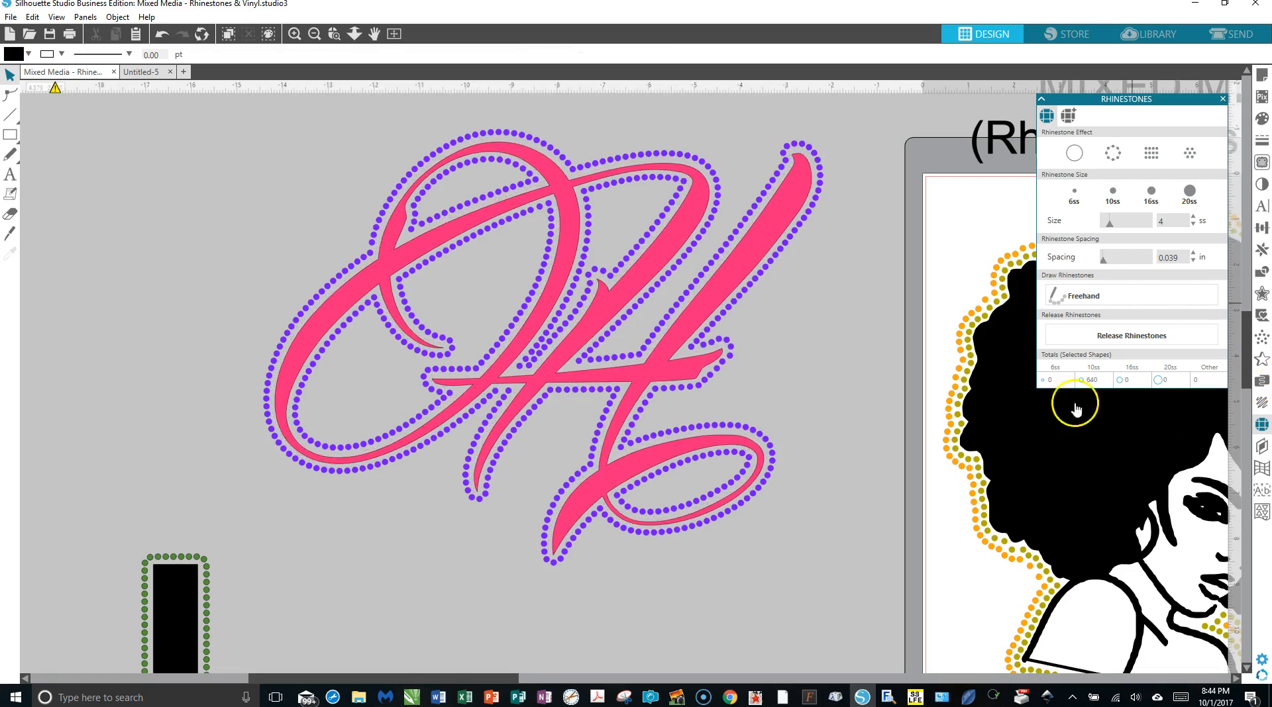
{"action": "left_click_drag", "start_coordinate": [255, 113], "coordinate": [740, 390]}
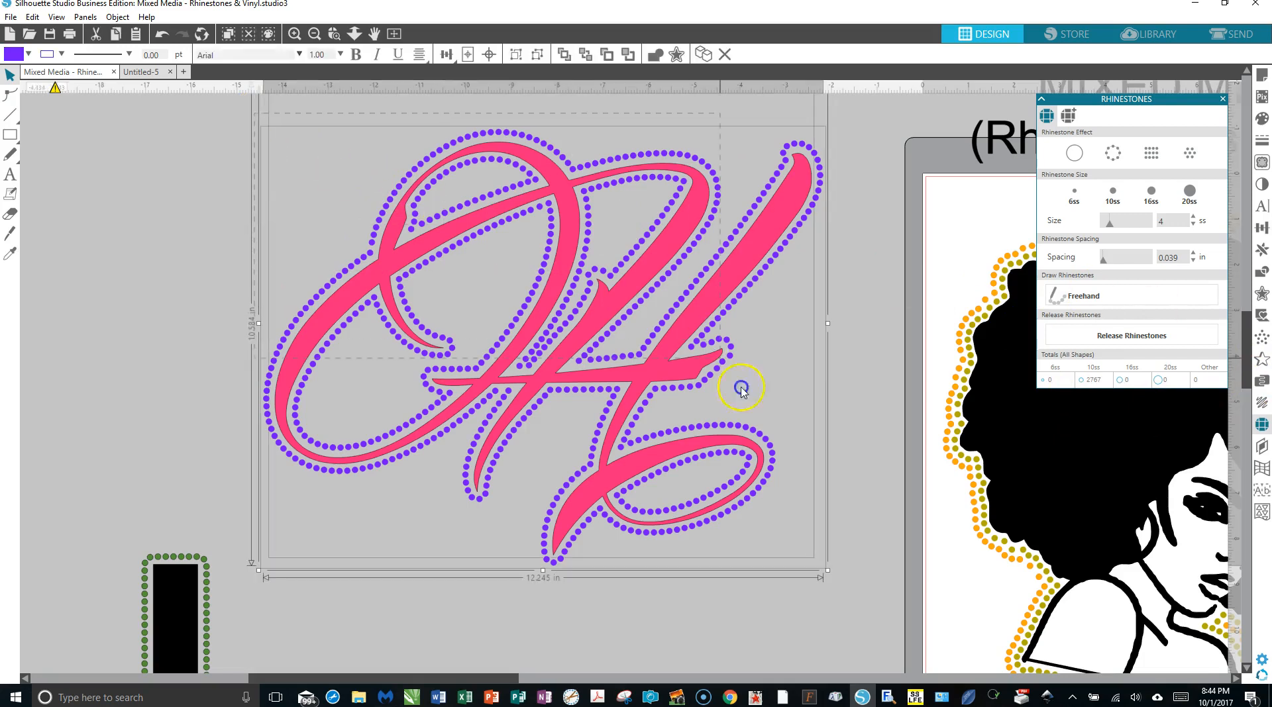
{"action": "left_click_drag", "start_coordinate": [845, 562], "coordinate": [852, 579]}
{"action": "right_click", "coordinate": [704, 313]}
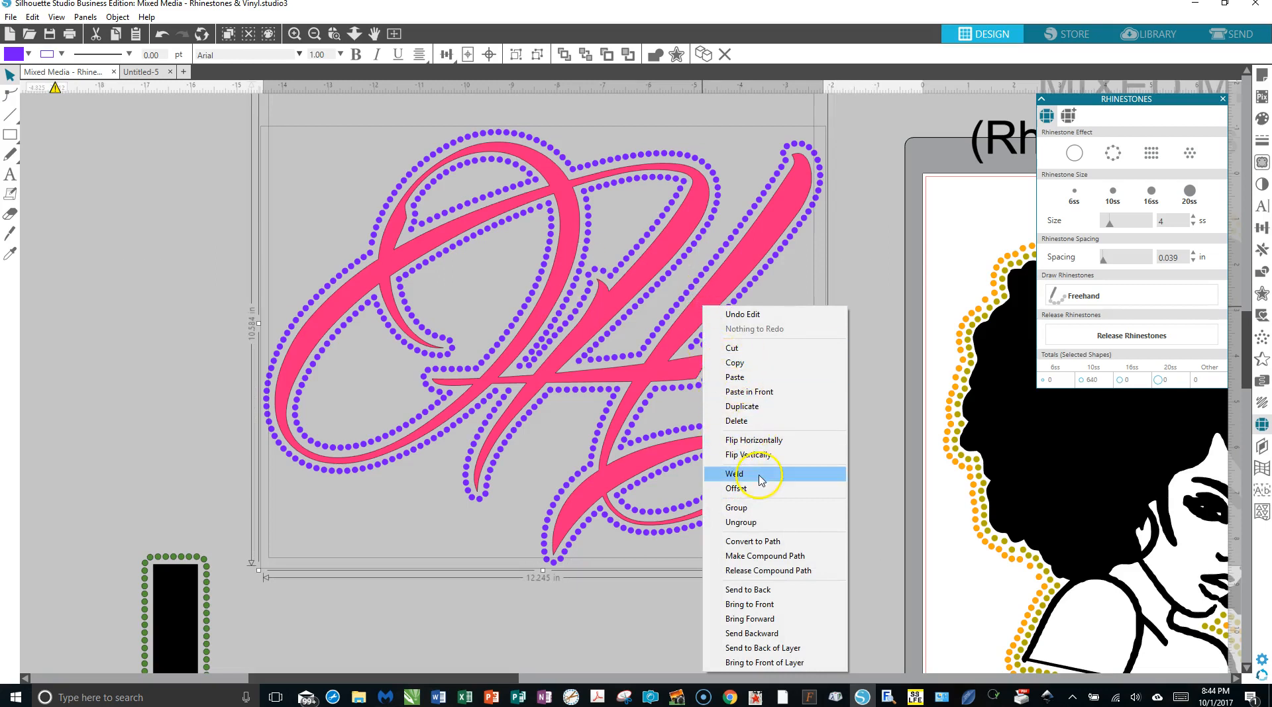
{"action": "left_click", "coordinate": [751, 508]}
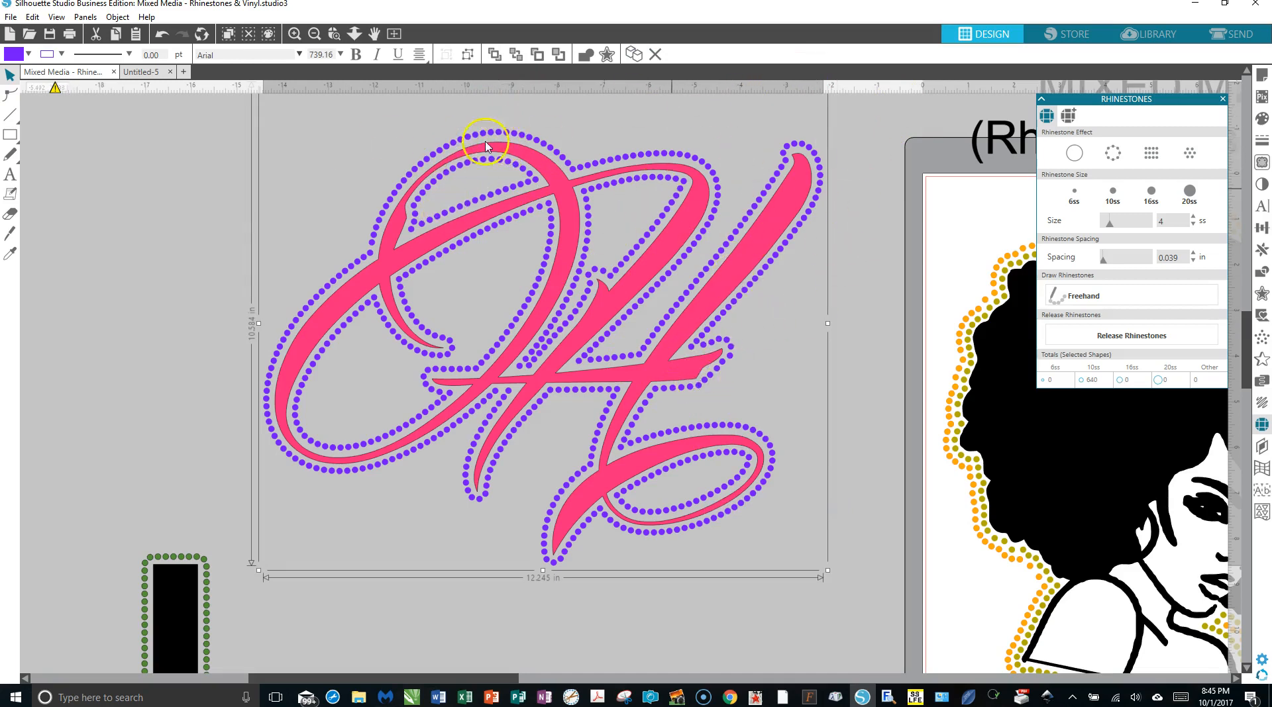
{"action": "left_click", "coordinate": [315, 33]}
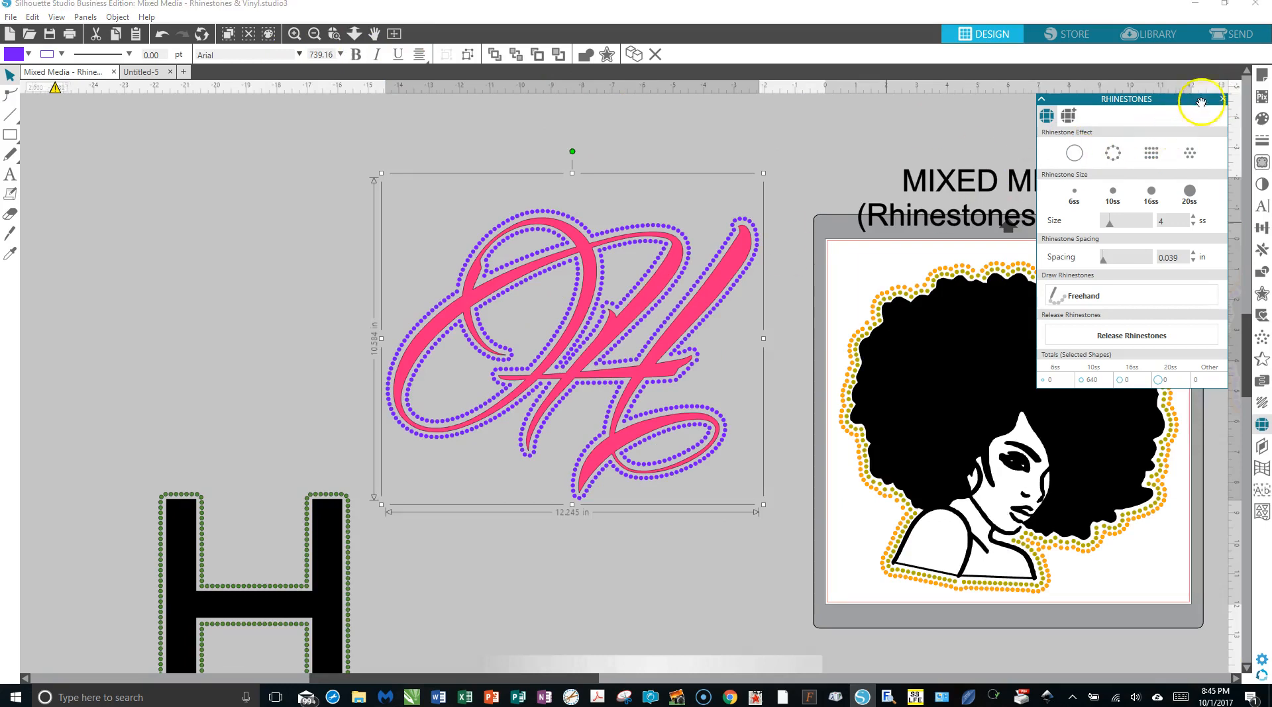
{"action": "left_click", "coordinate": [1222, 99]}
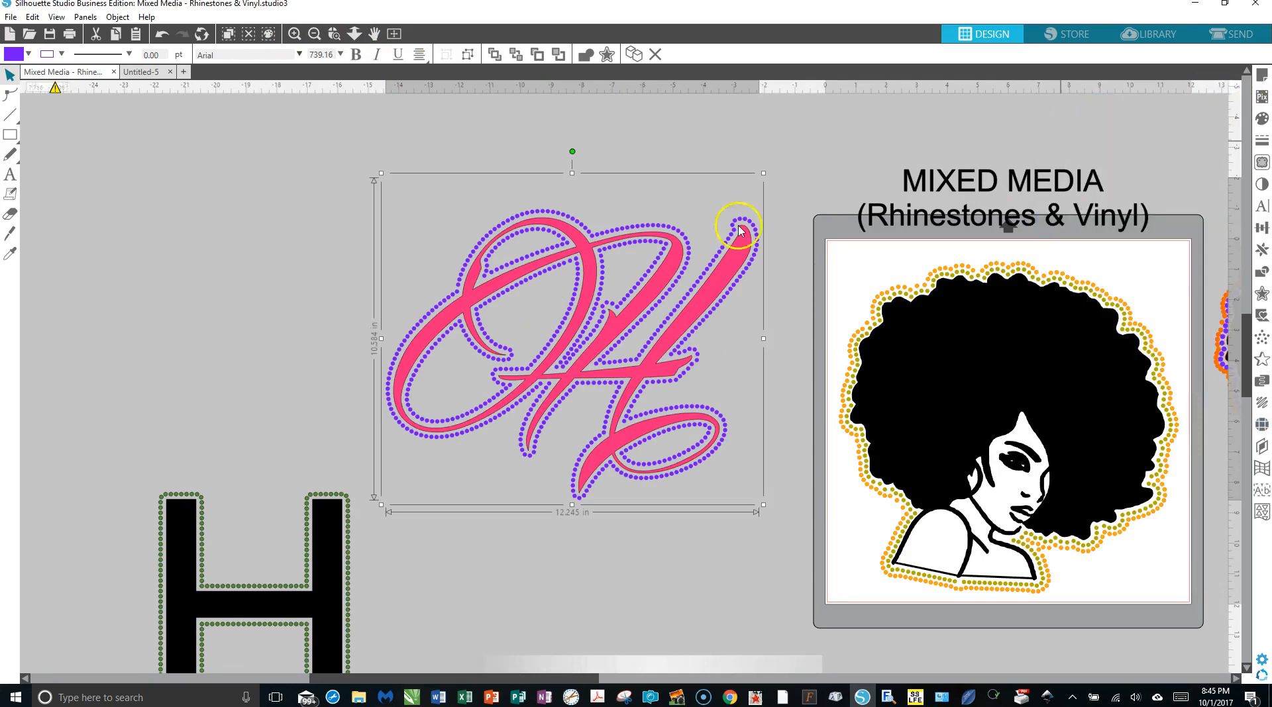